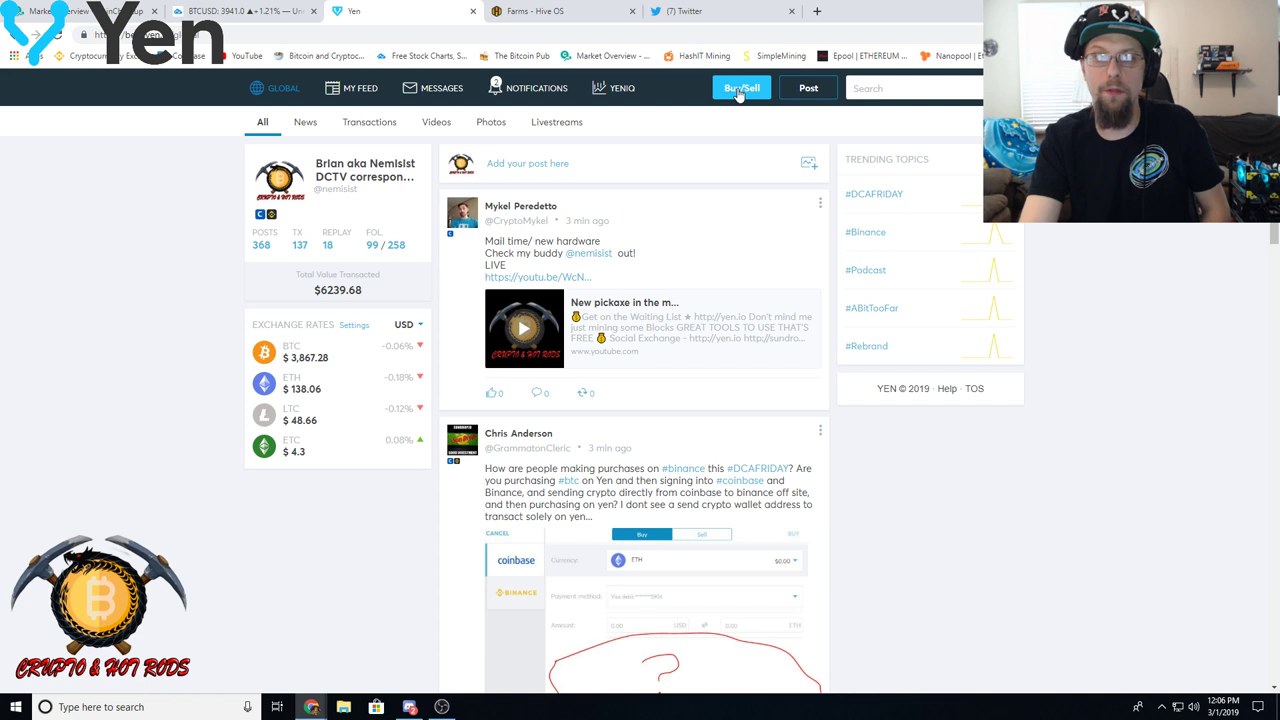
- Open the crypto buy form, view the Binance order options, and return to the Coinbase purchase form
{"action": "left_click", "coordinate": [740, 90]}
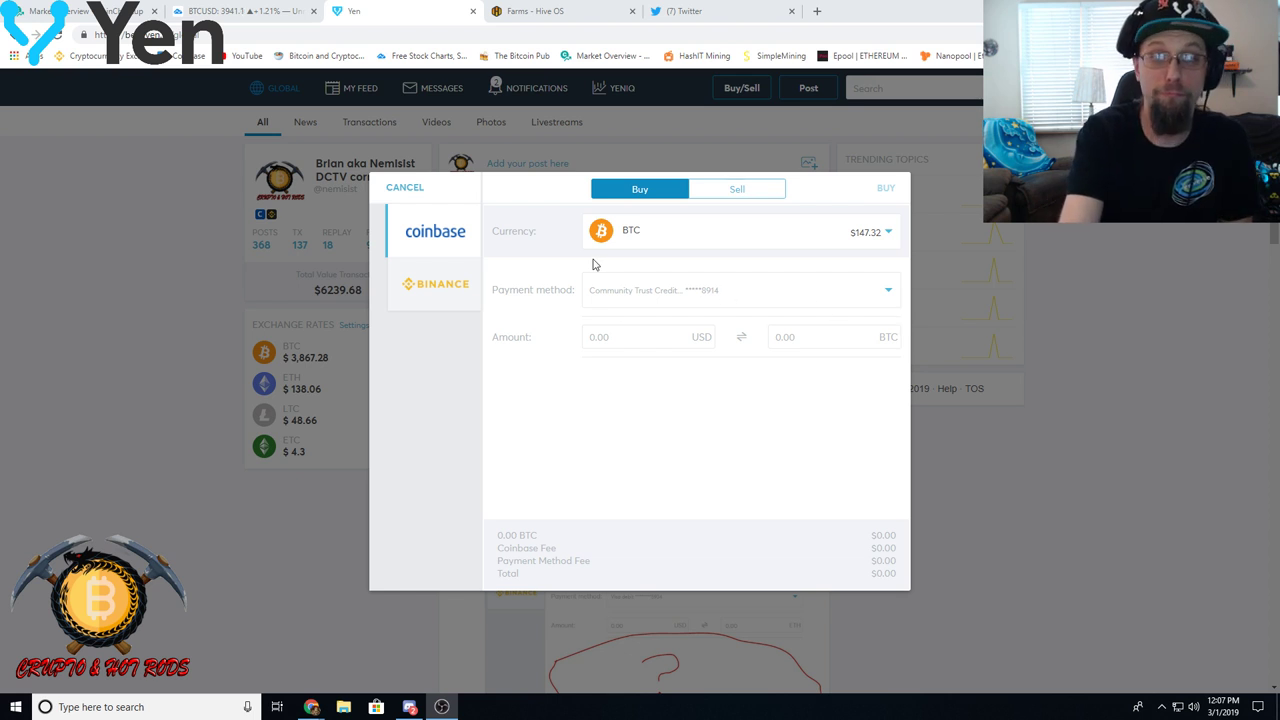
{"action": "left_click", "coordinate": [437, 285]}
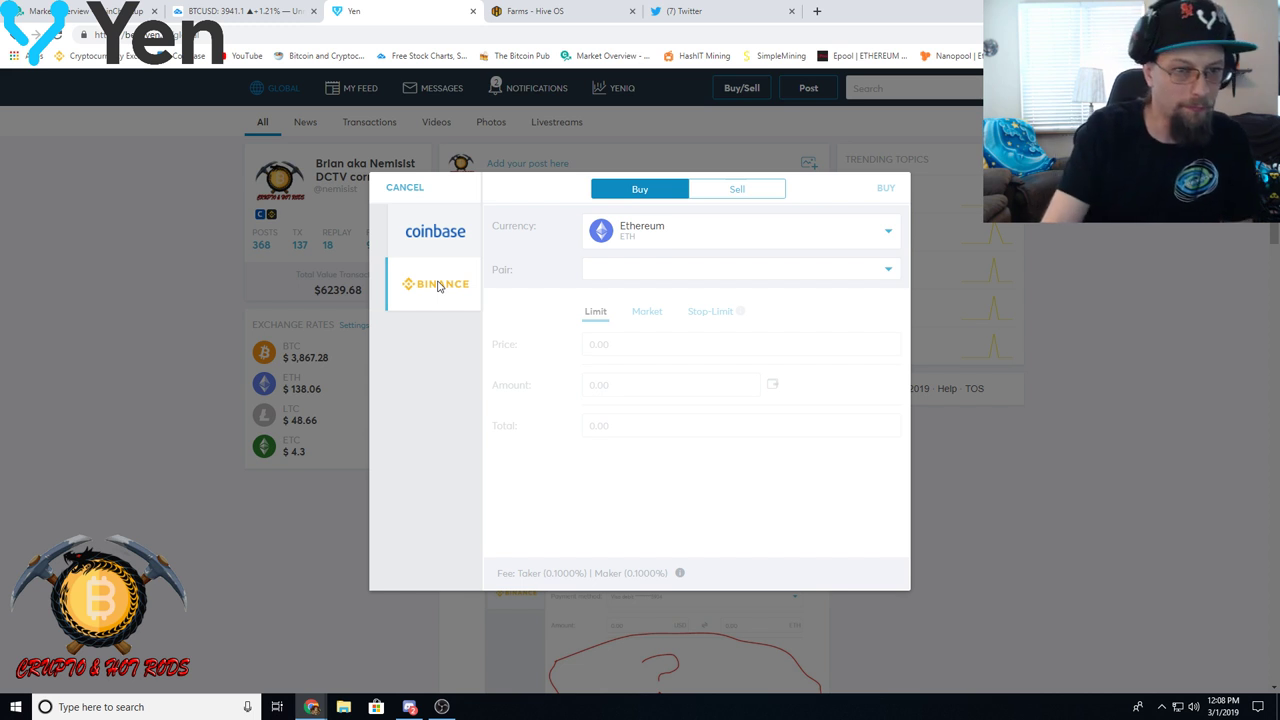
{"action": "left_click", "coordinate": [437, 219]}
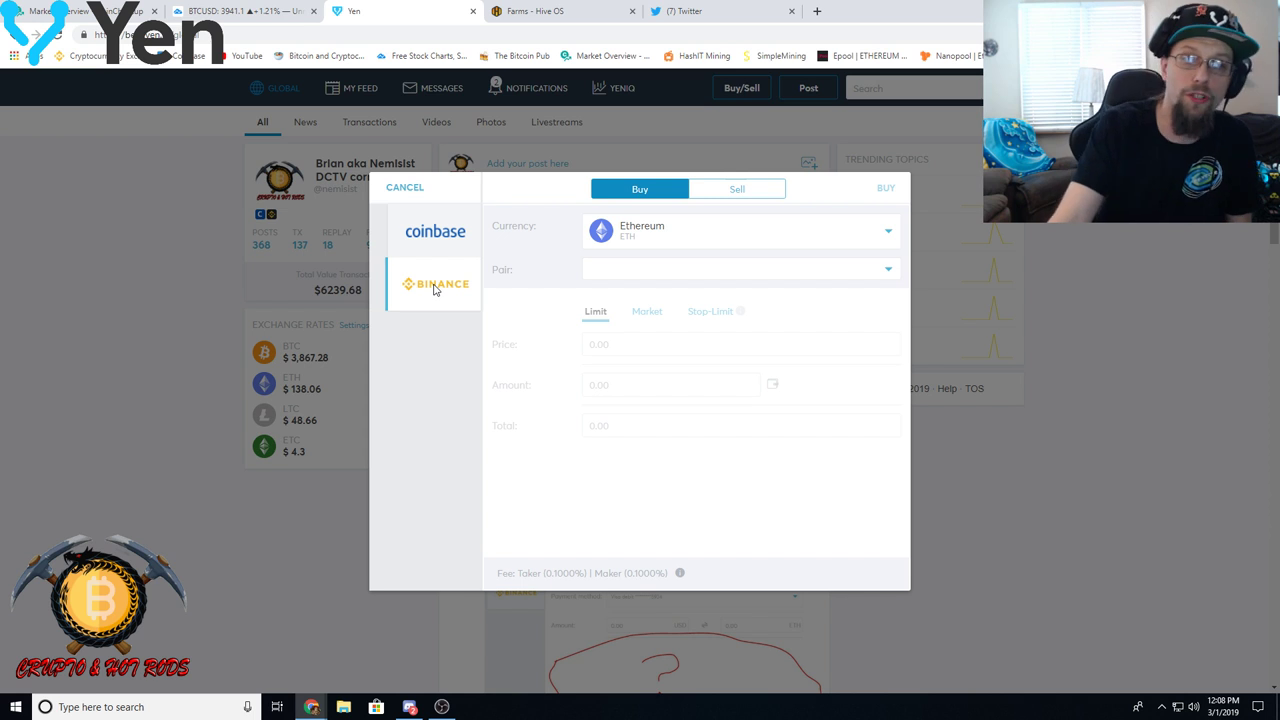
{"action": "left_click", "coordinate": [444, 247]}
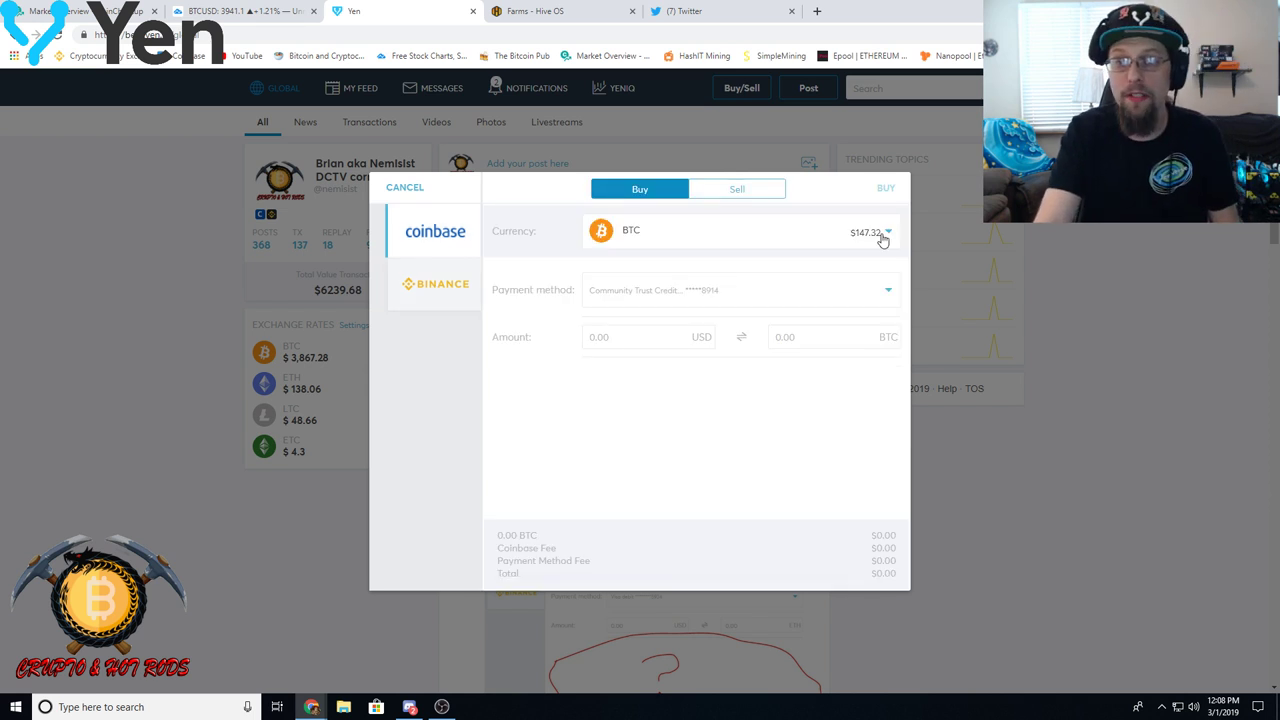
- Buy 150 USD of BTC through Coinbase and confirm the transaction
{"action": "left_click", "coordinate": [600, 334]}
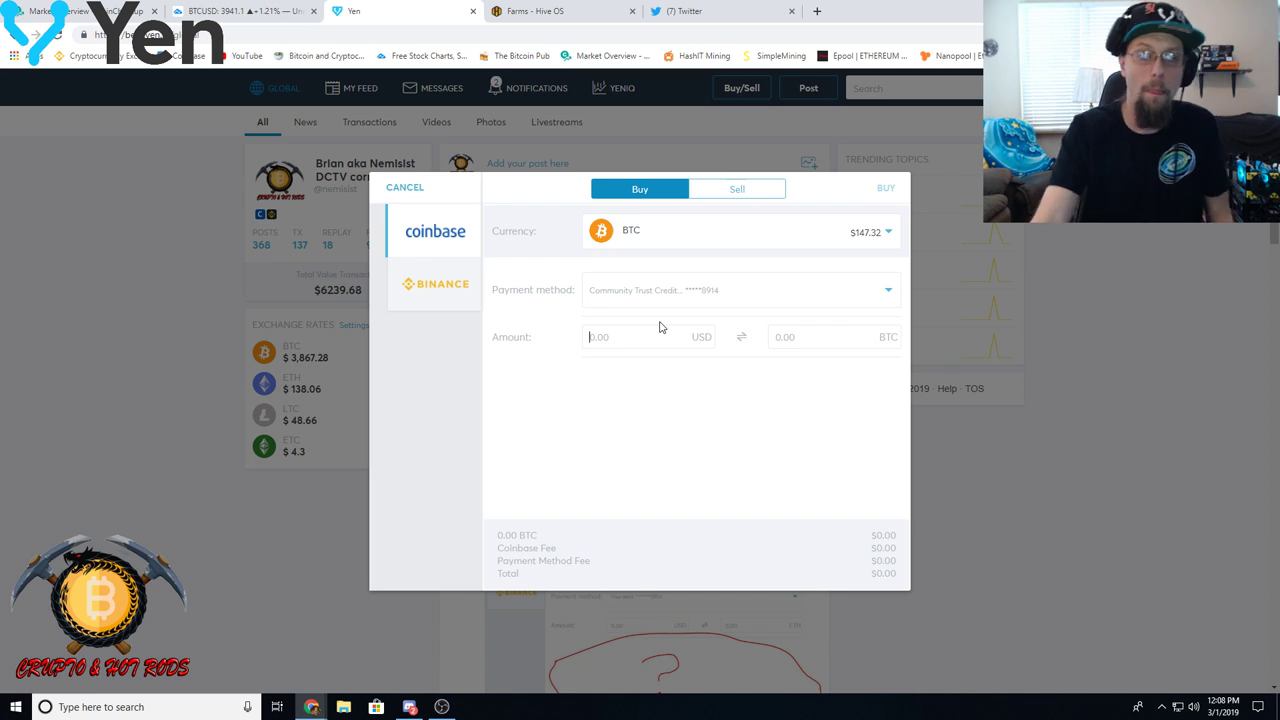
{"action": "type", "text": "150"}
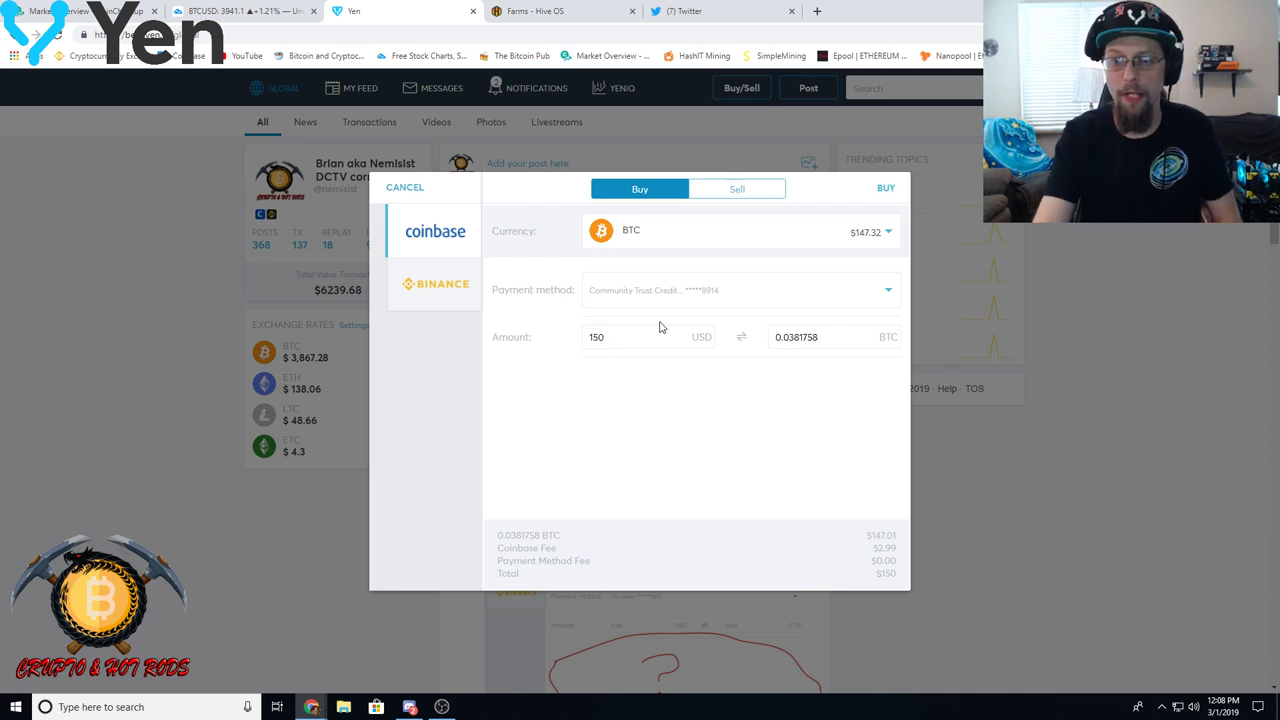
{"action": "left_click", "coordinate": [886, 190]}
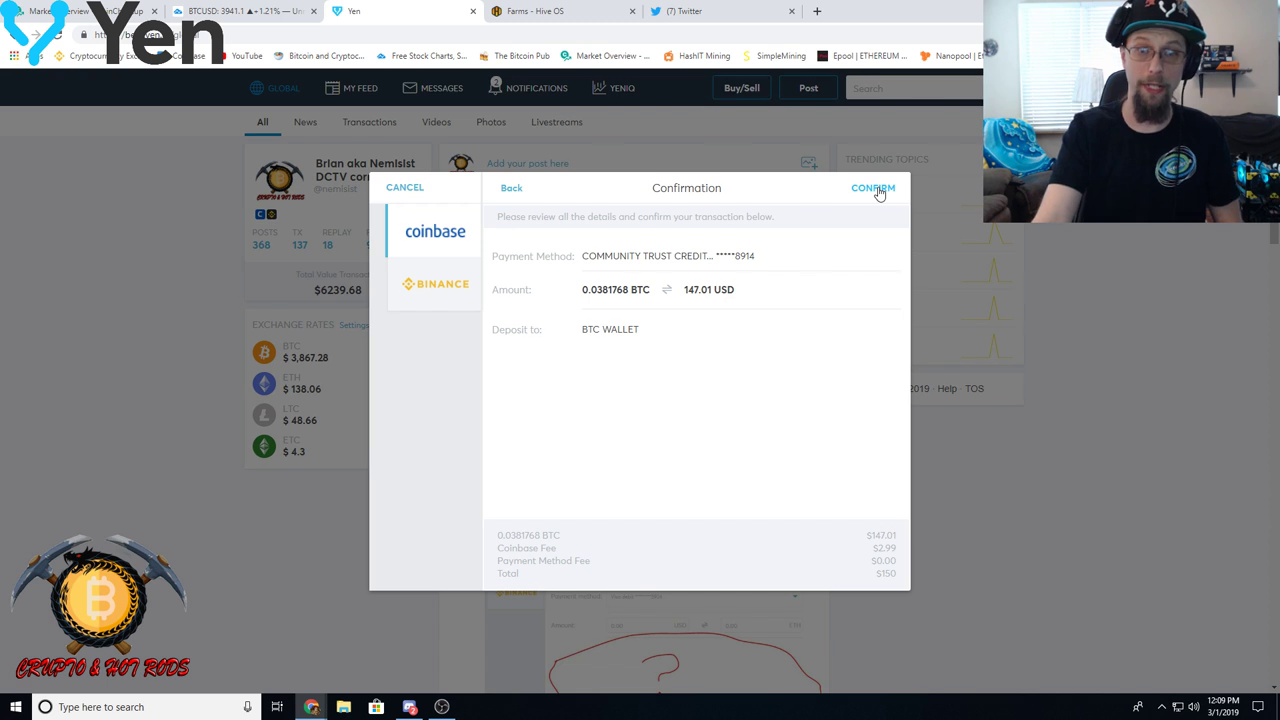
{"action": "left_click", "coordinate": [877, 189]}
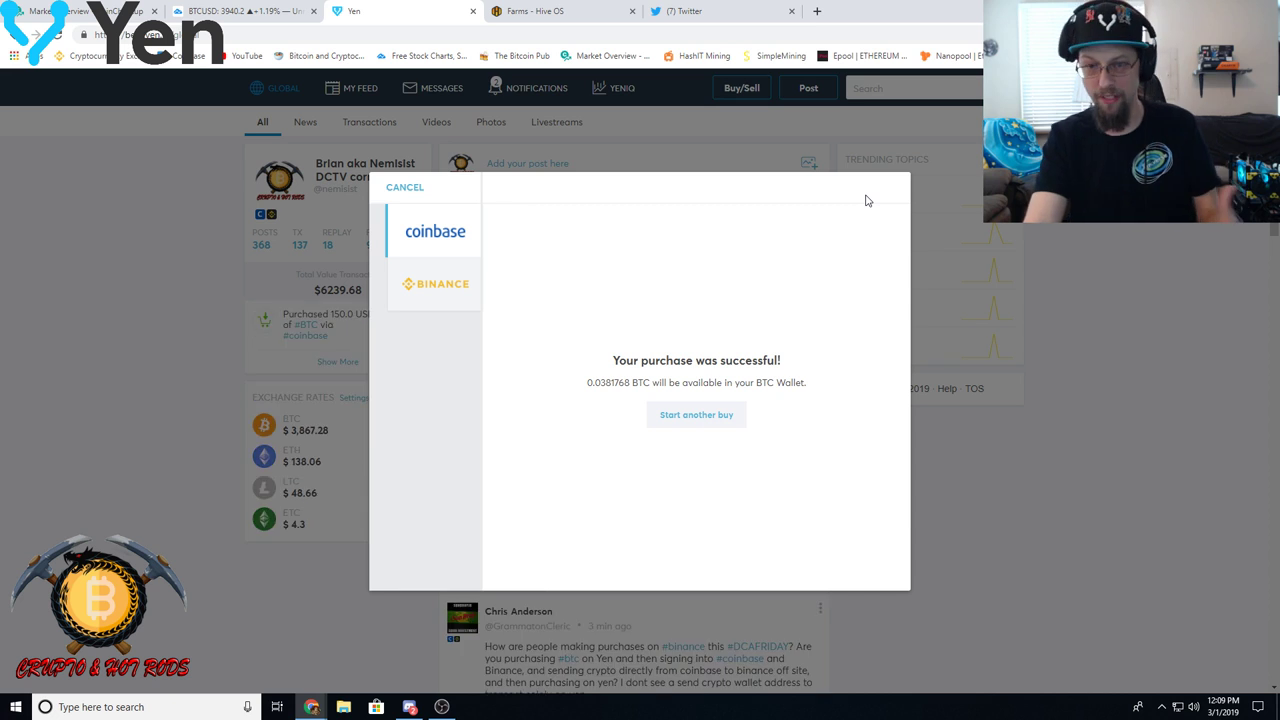
- Start another buy through Binance with Bitcoin as the currency
{"action": "left_click", "coordinate": [699, 417]}
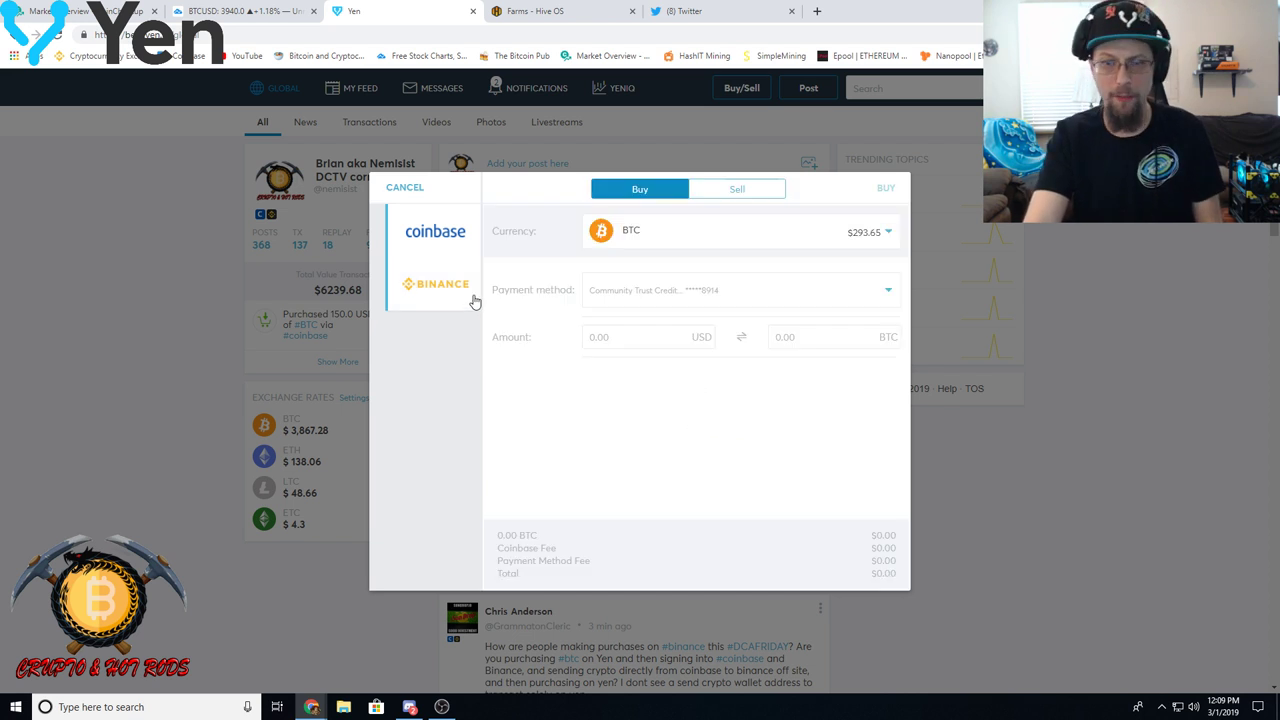
{"action": "left_click", "coordinate": [418, 283]}
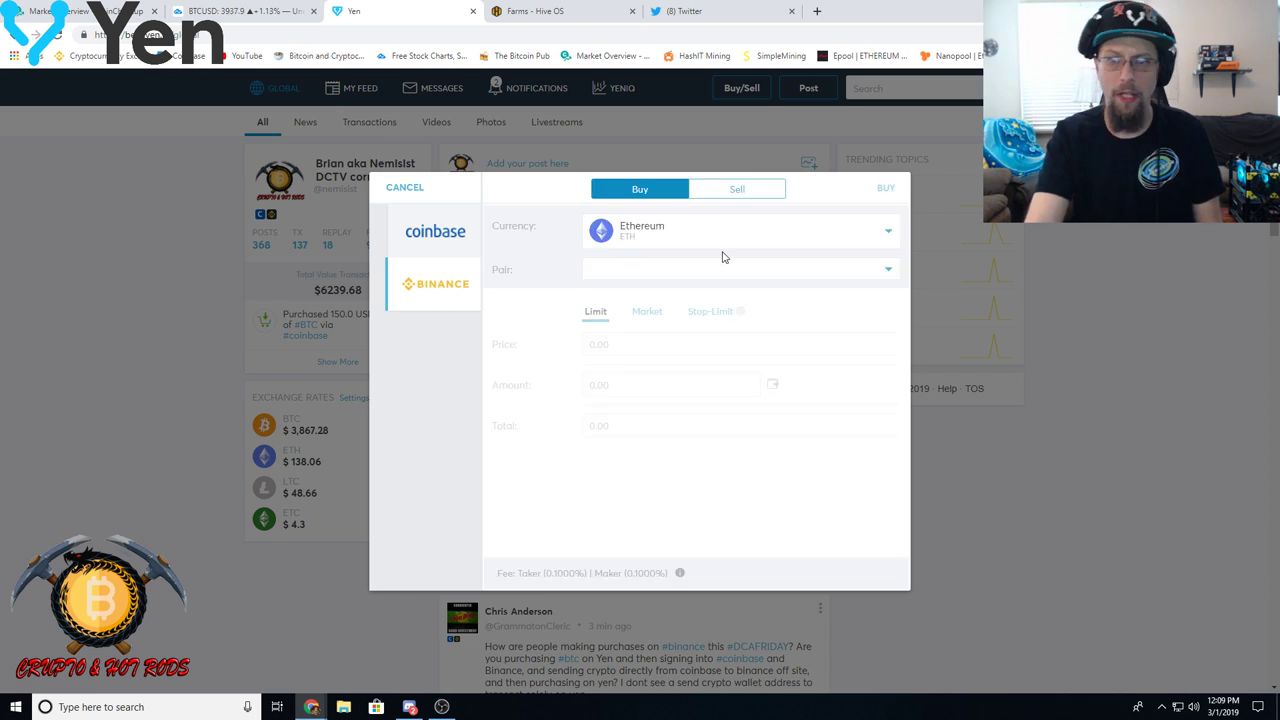
{"action": "left_click", "coordinate": [786, 238]}
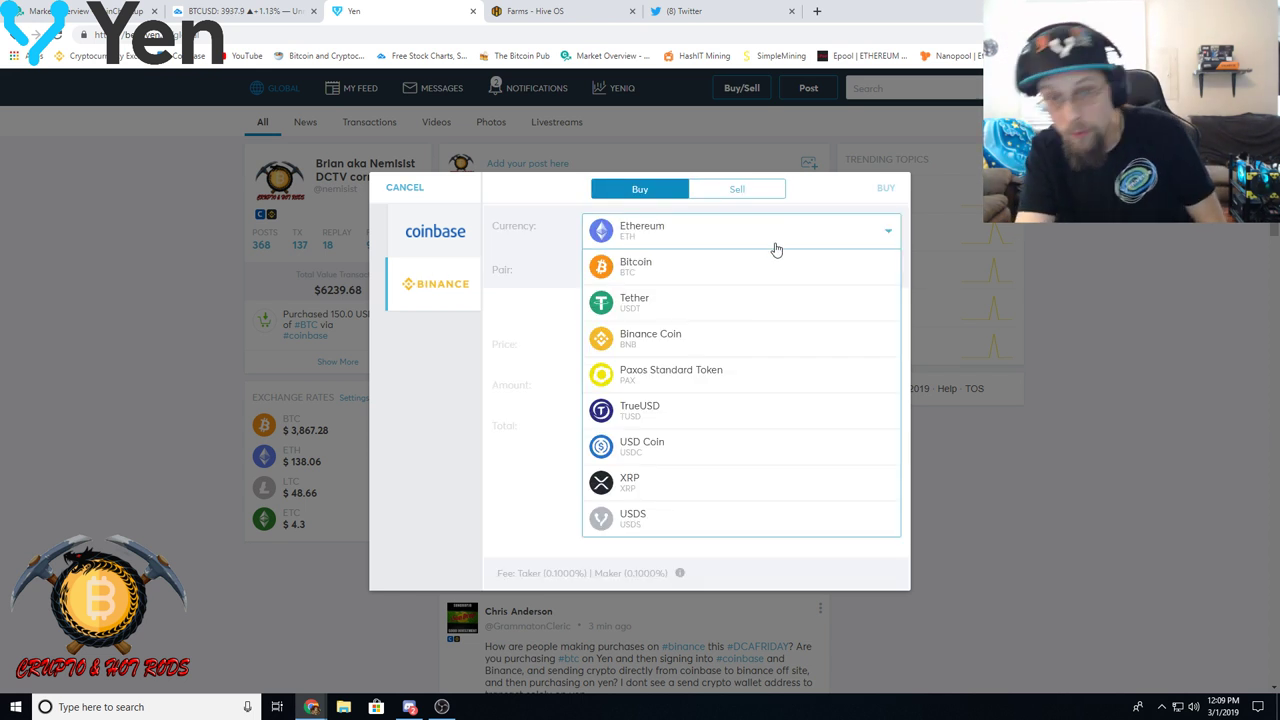
{"action": "left_click", "coordinate": [648, 260]}
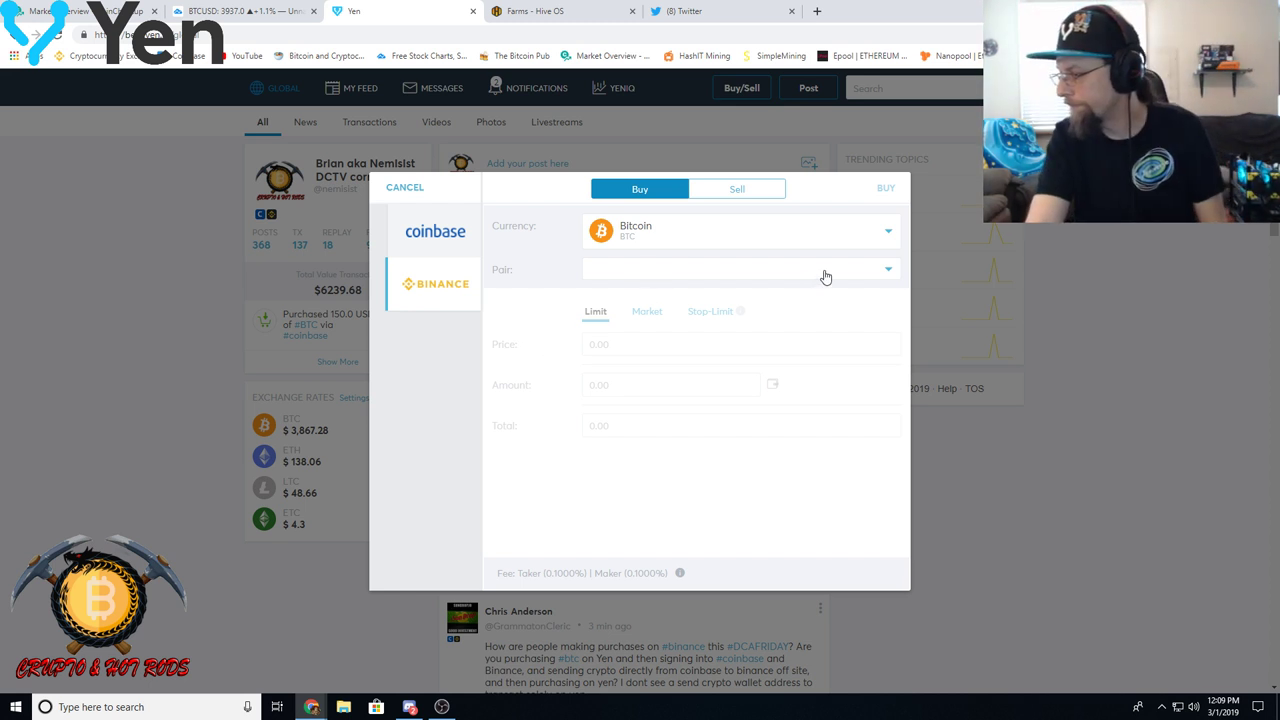
- Browse the BTC trading pairs available for the Binance order
{"action": "left_click", "coordinate": [884, 272]}
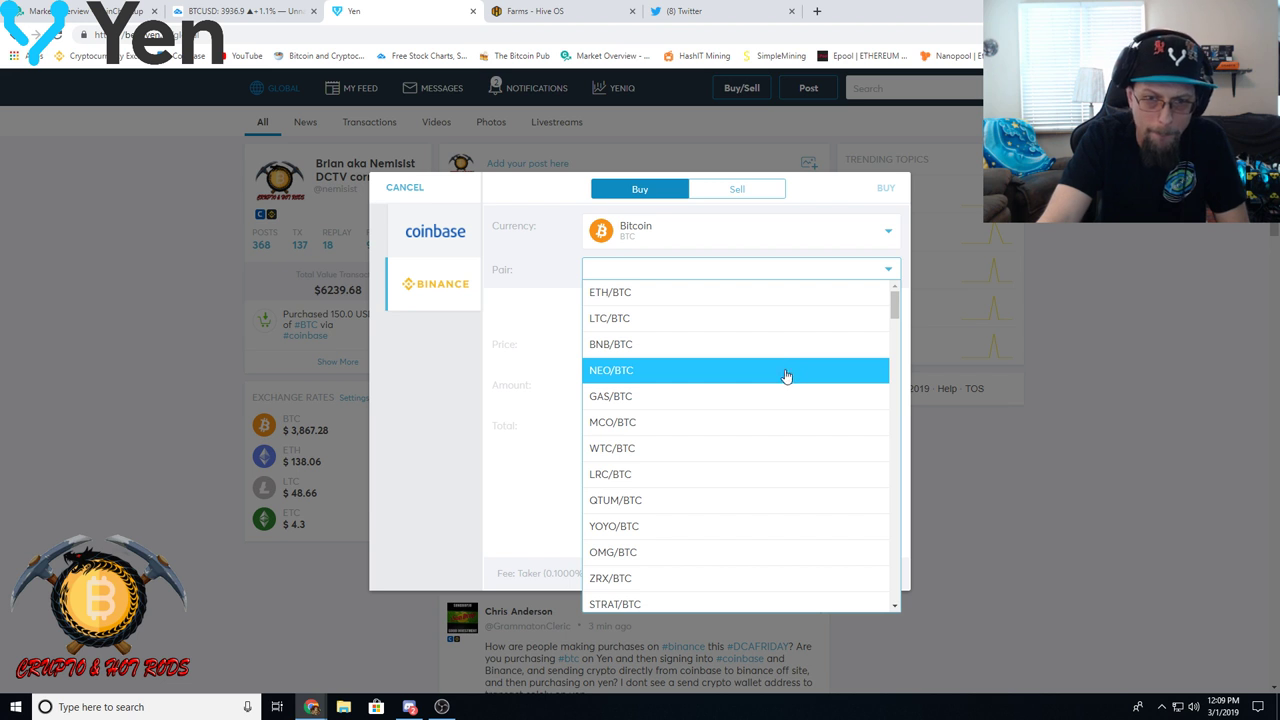
{"action": "left_click", "coordinate": [608, 270]}
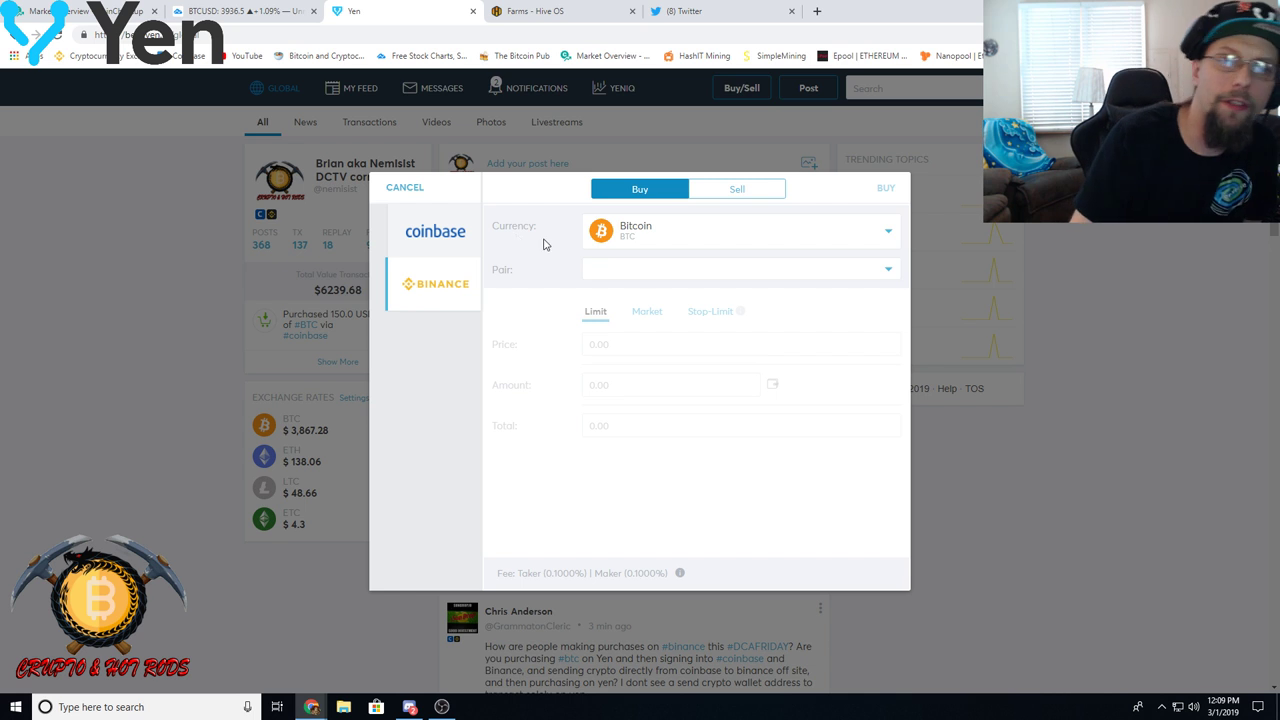
{"action": "left_click", "coordinate": [833, 272]}
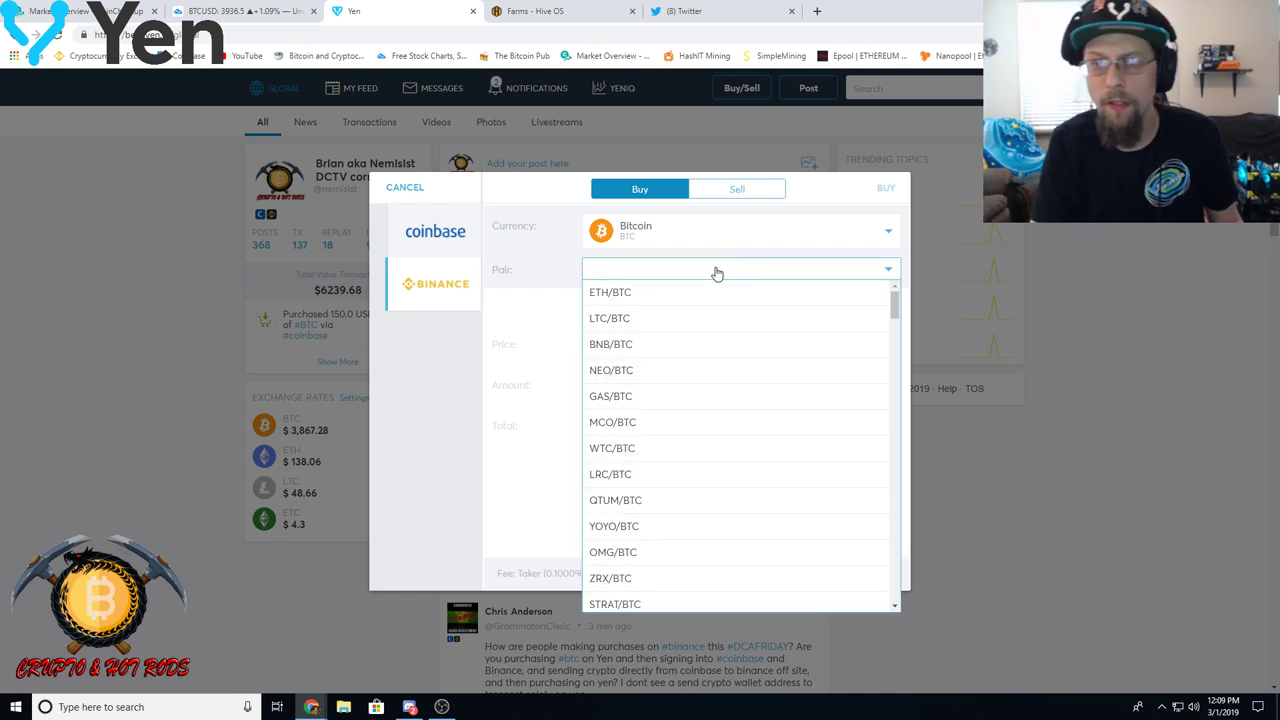
{"action": "scroll", "coordinate": [688, 380], "scroll_direction": "down", "scroll_amount": 3}
{"action": "scroll", "coordinate": [688, 397], "scroll_direction": "down", "scroll_amount": 5}
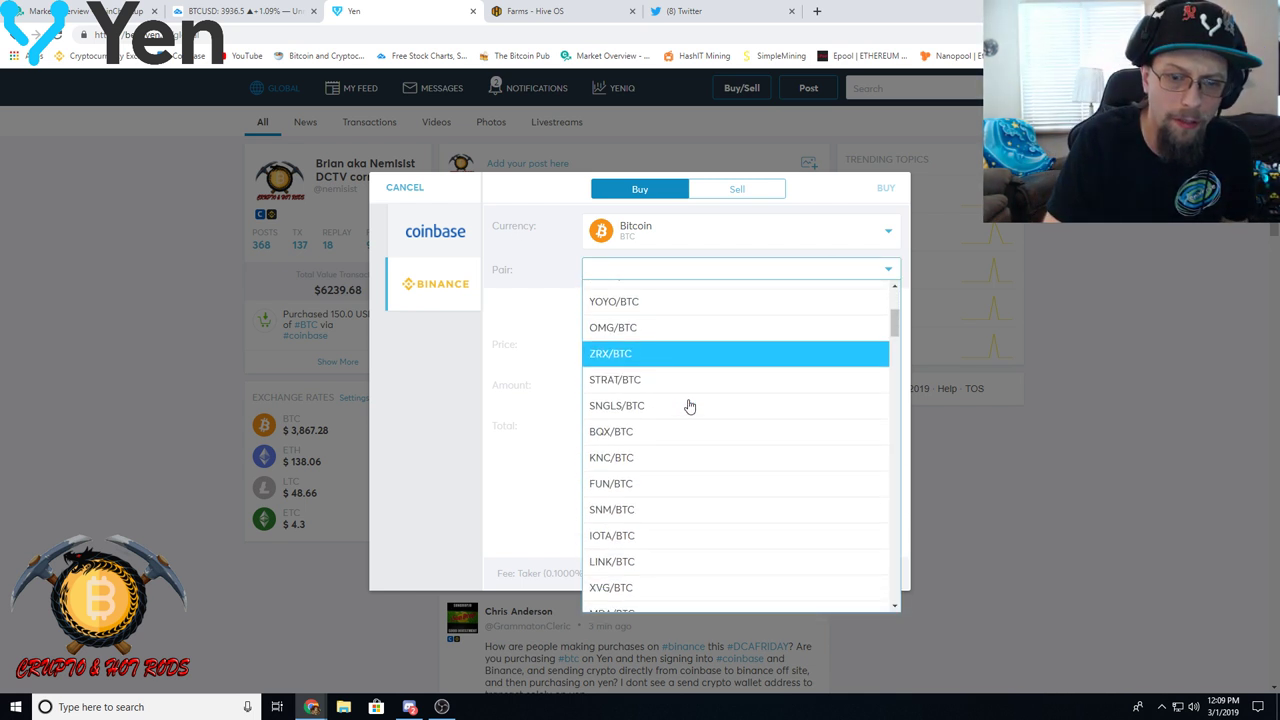
{"action": "scroll", "coordinate": [688, 460], "scroll_direction": "down", "scroll_amount": 5}
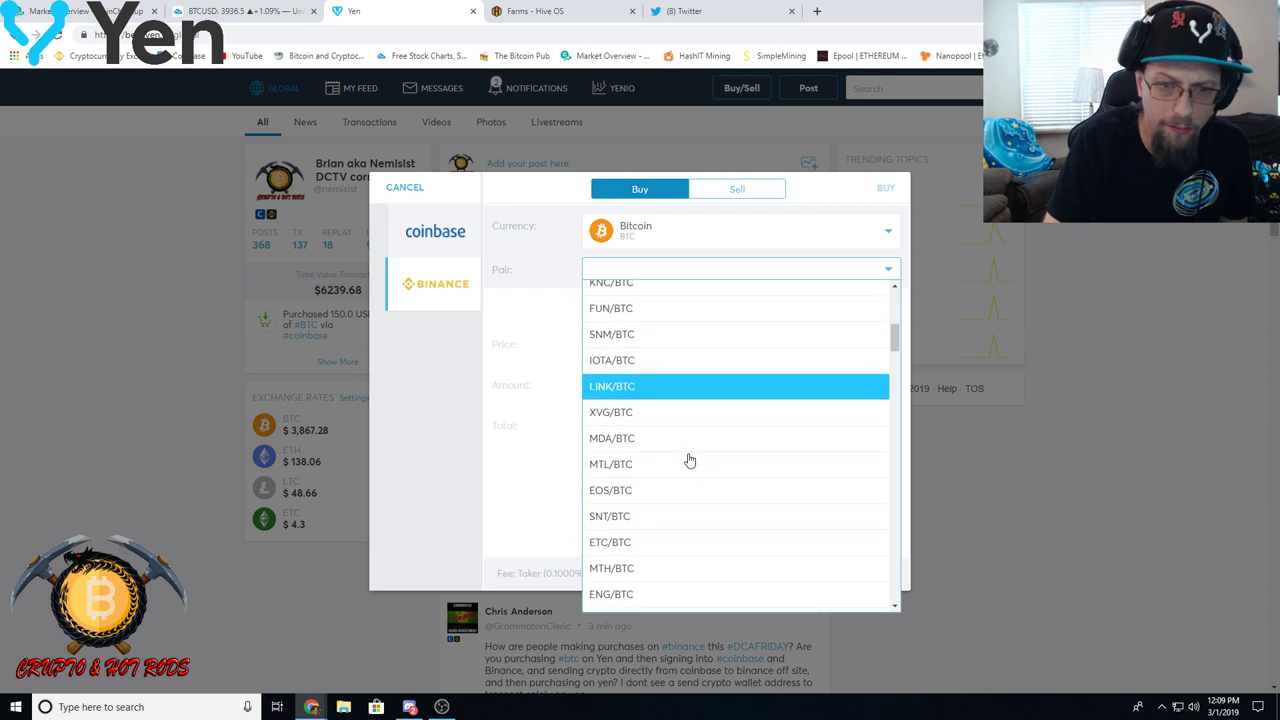
{"action": "scroll", "coordinate": [690, 470], "scroll_direction": "down", "scroll_amount": 5}
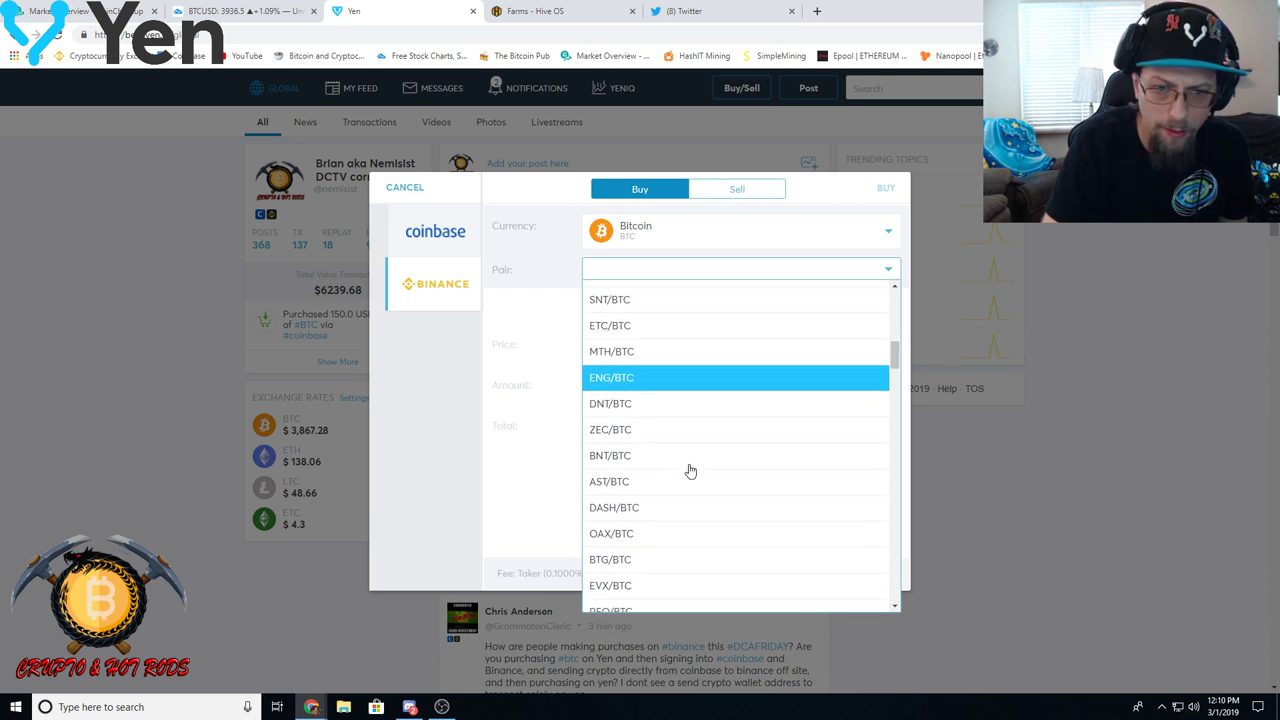
{"action": "left_click", "coordinate": [782, 275]}
{"action": "left_click", "coordinate": [773, 274]}
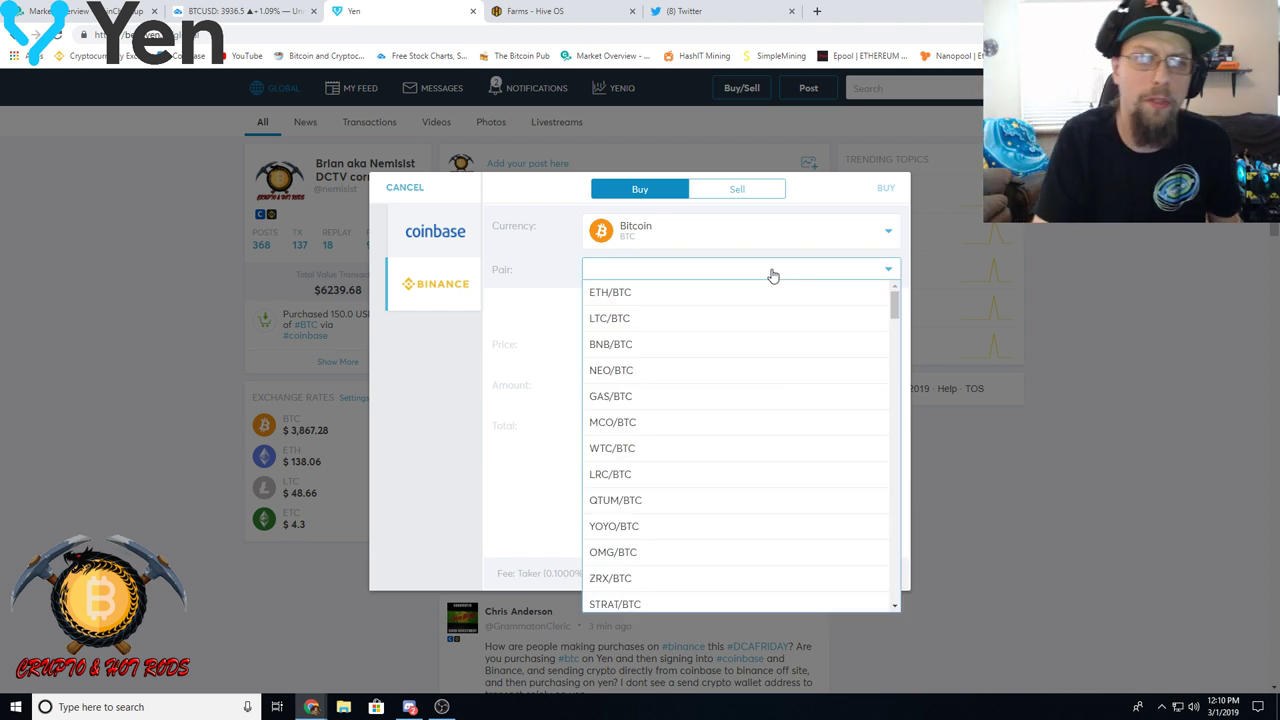
{"action": "left_click", "coordinate": [601, 268]}
{"action": "left_click", "coordinate": [600, 270]}
{"action": "left_click", "coordinate": [600, 270]}
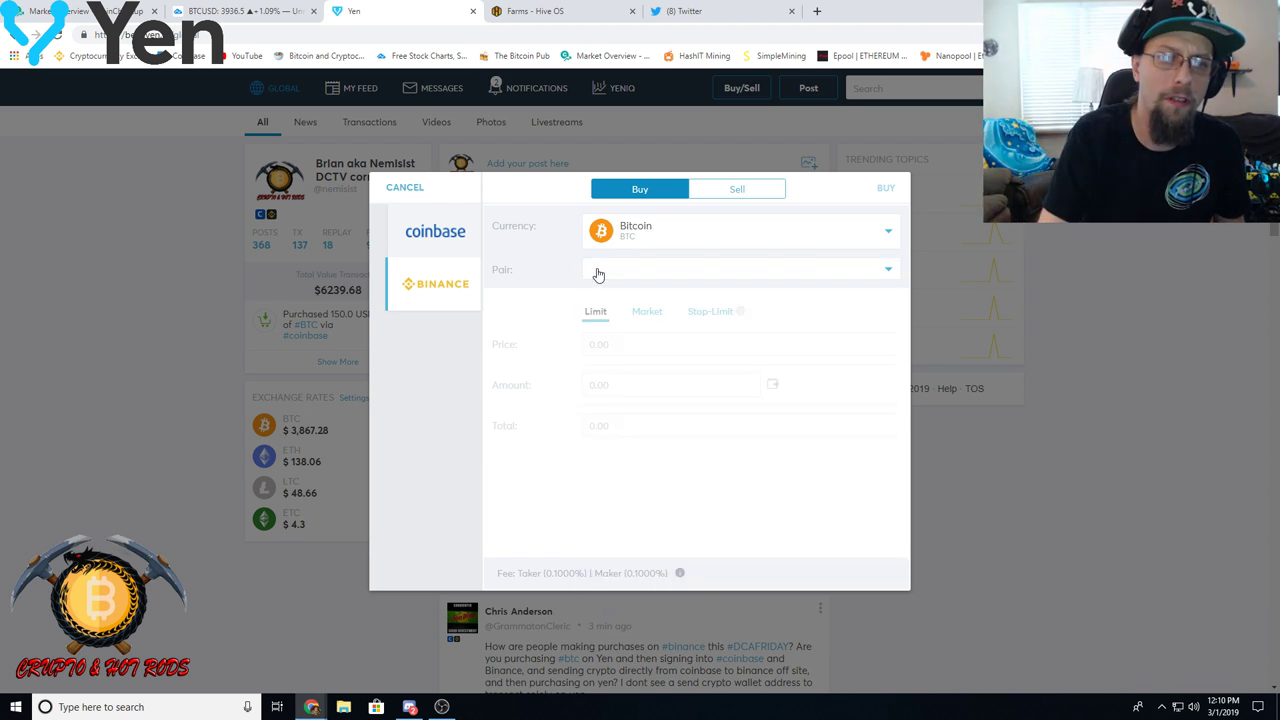
{"action": "left_click", "coordinate": [598, 268]}
{"action": "left_click", "coordinate": [596, 267]}
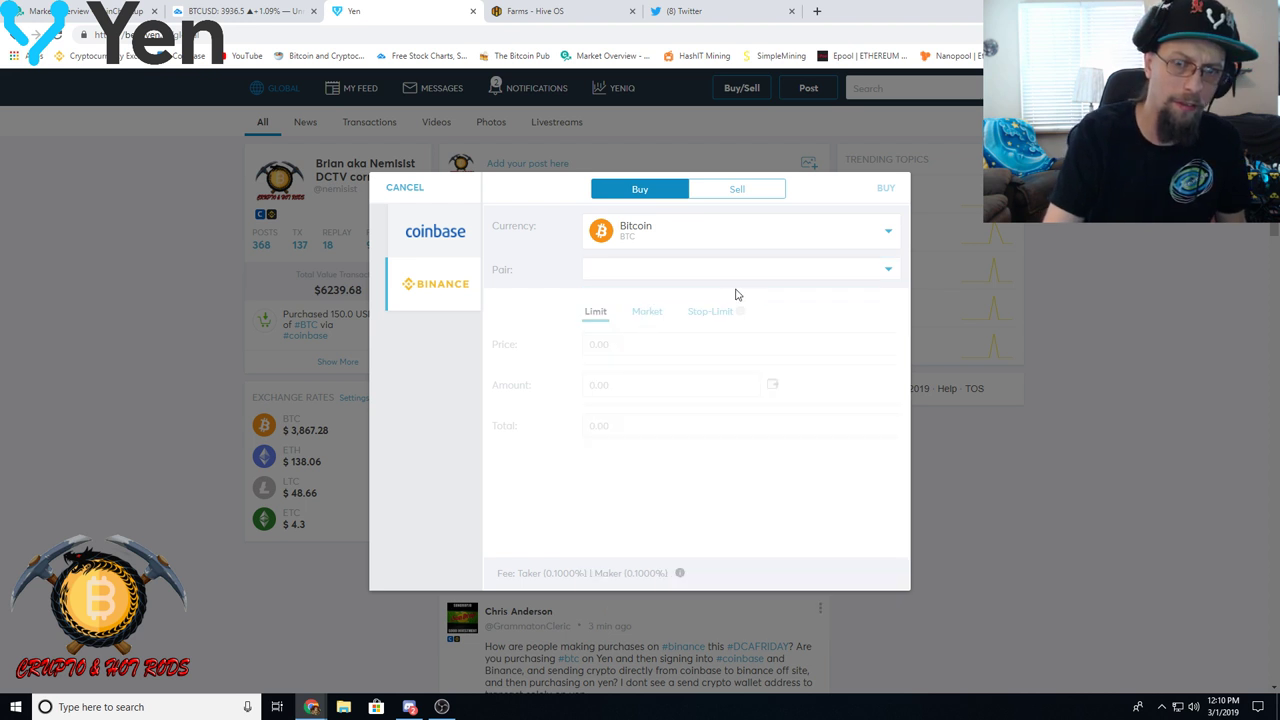
- Choose ICX/BTC as the trading pair for the Binance buy order
{"action": "left_click", "coordinate": [888, 272]}
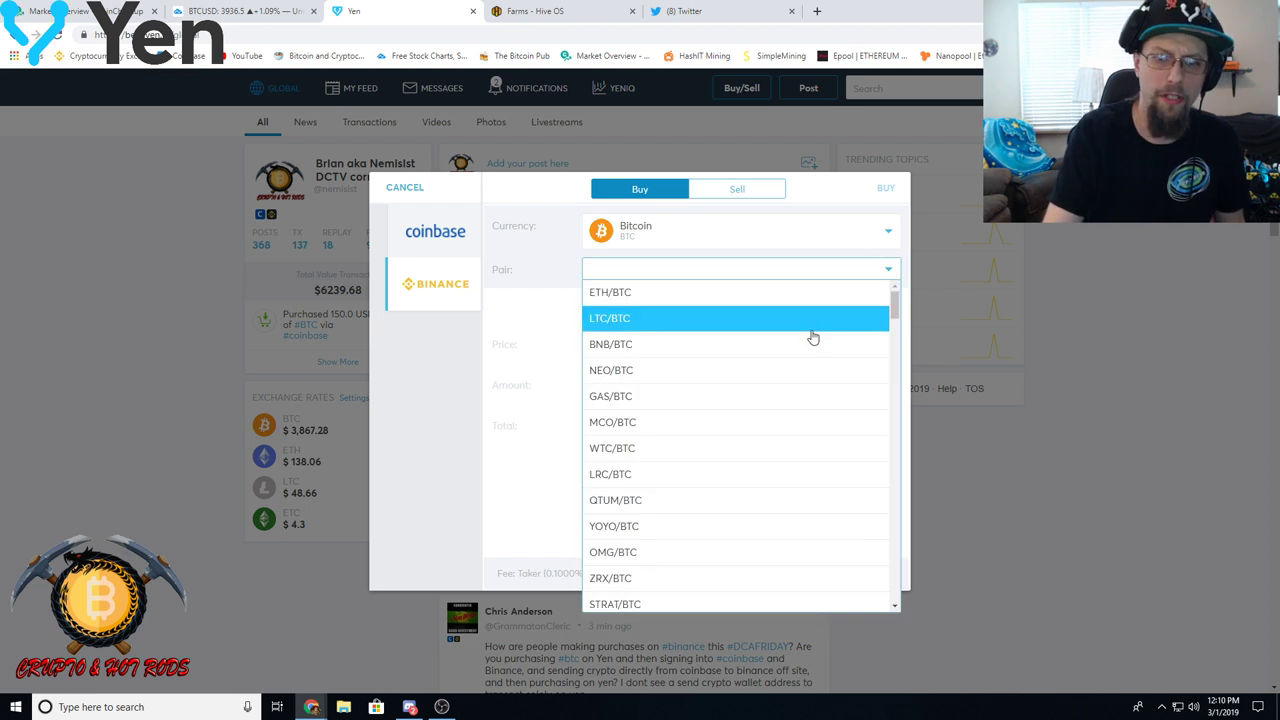
{"action": "scroll", "coordinate": [811, 337], "scroll_direction": "down", "scroll_amount": 4}
{"action": "scroll", "coordinate": [810, 359], "scroll_direction": "down", "scroll_amount": 5}
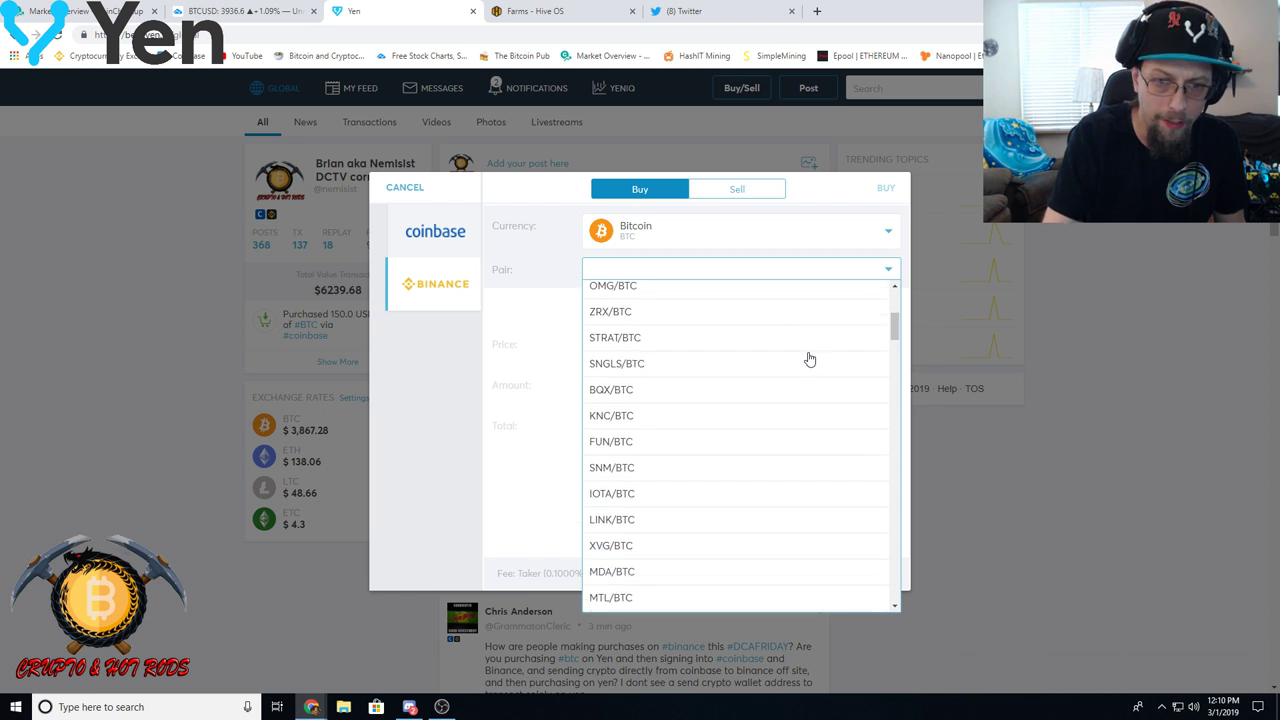
{"action": "scroll", "coordinate": [792, 384], "scroll_direction": "down", "scroll_amount": 5}
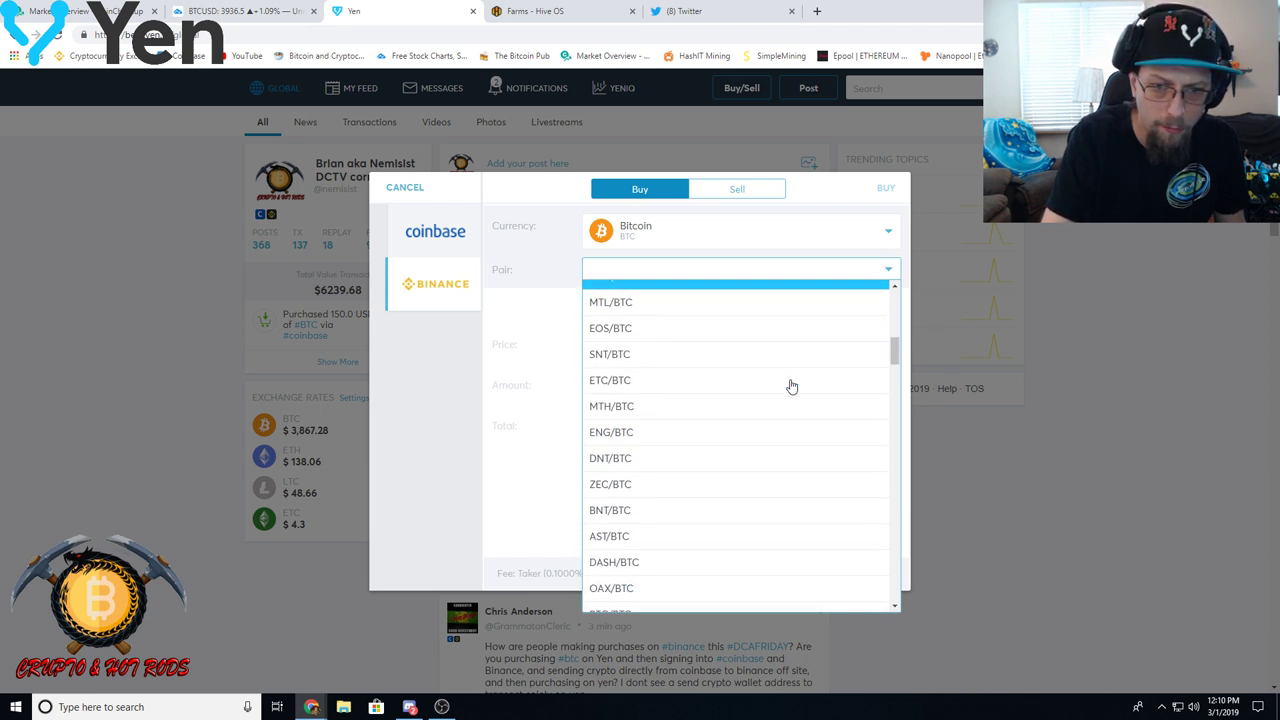
{"action": "scroll", "coordinate": [791, 389], "scroll_direction": "down", "scroll_amount": 5}
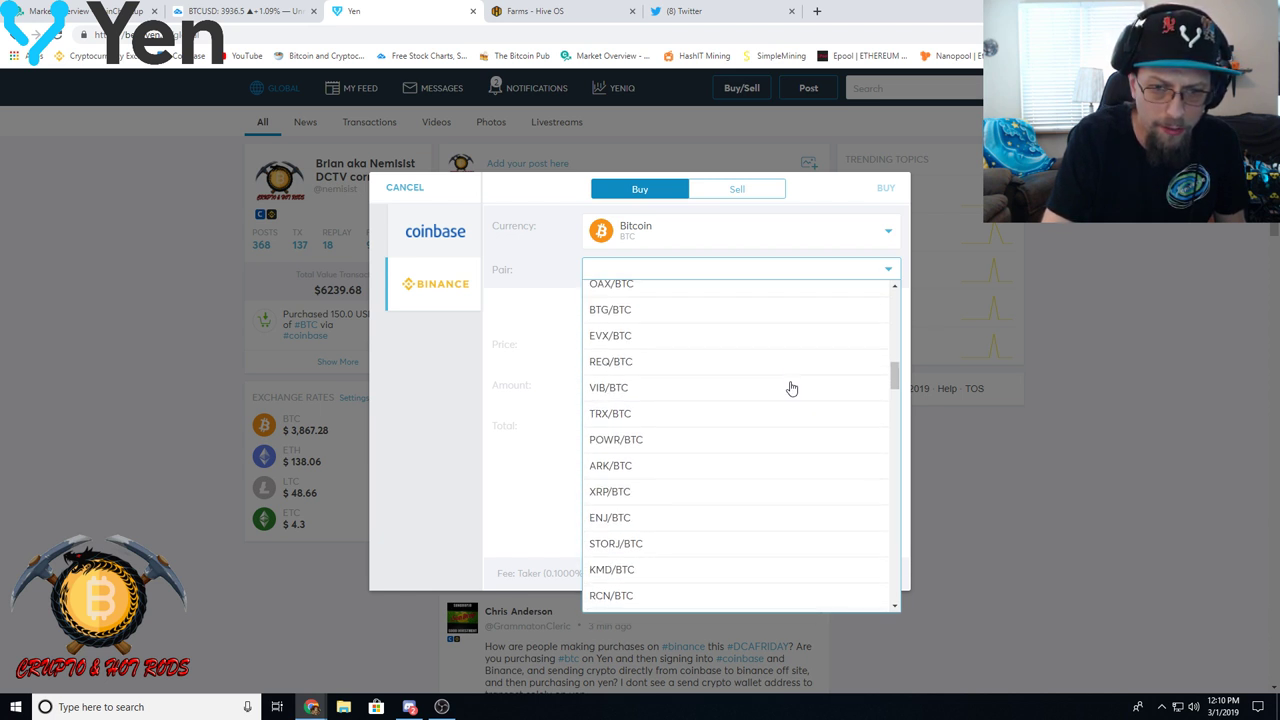
{"action": "scroll", "coordinate": [790, 390], "scroll_direction": "down", "scroll_amount": 5}
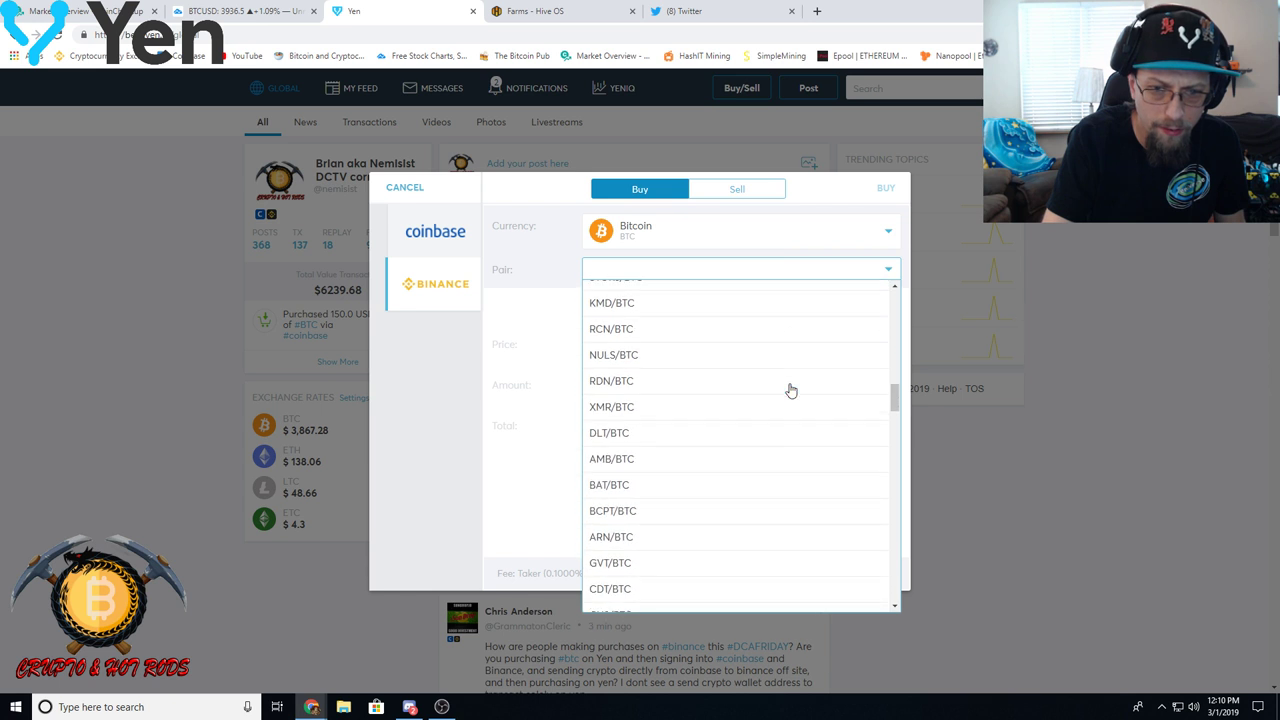
{"action": "scroll", "coordinate": [787, 397], "scroll_direction": "down", "scroll_amount": 3}
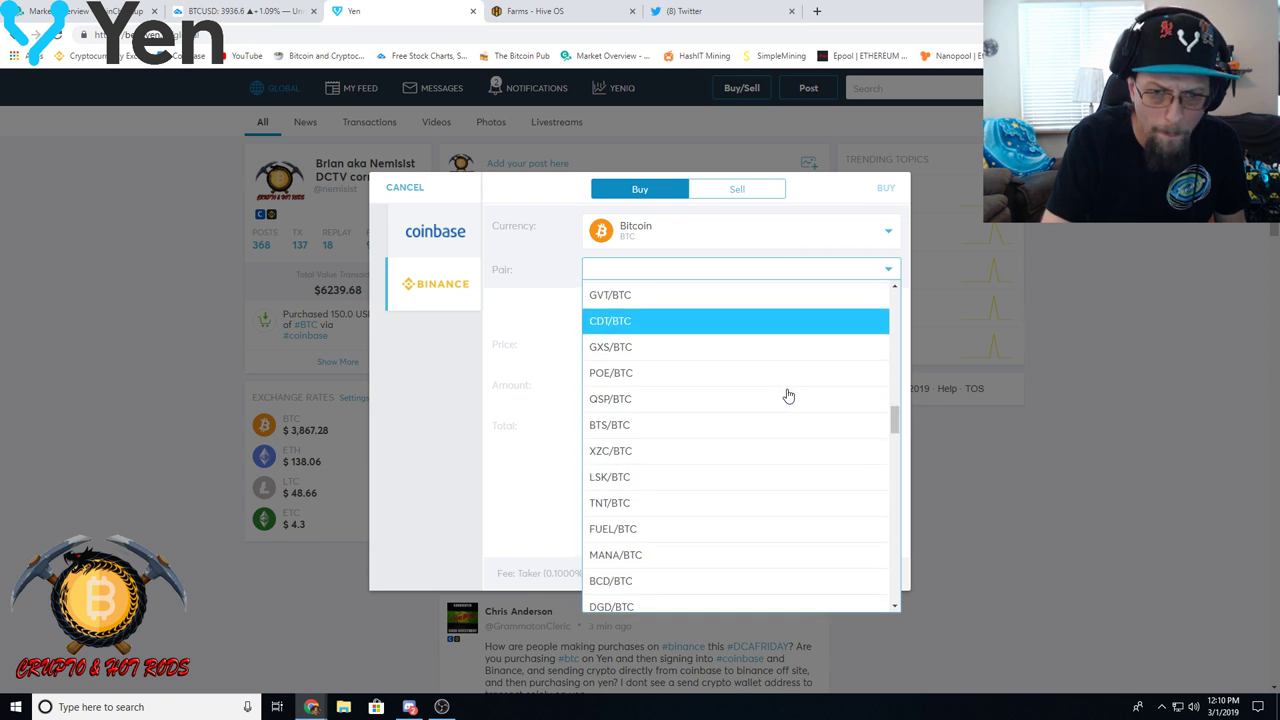
{"action": "scroll", "coordinate": [785, 398], "scroll_direction": "down", "scroll_amount": 4}
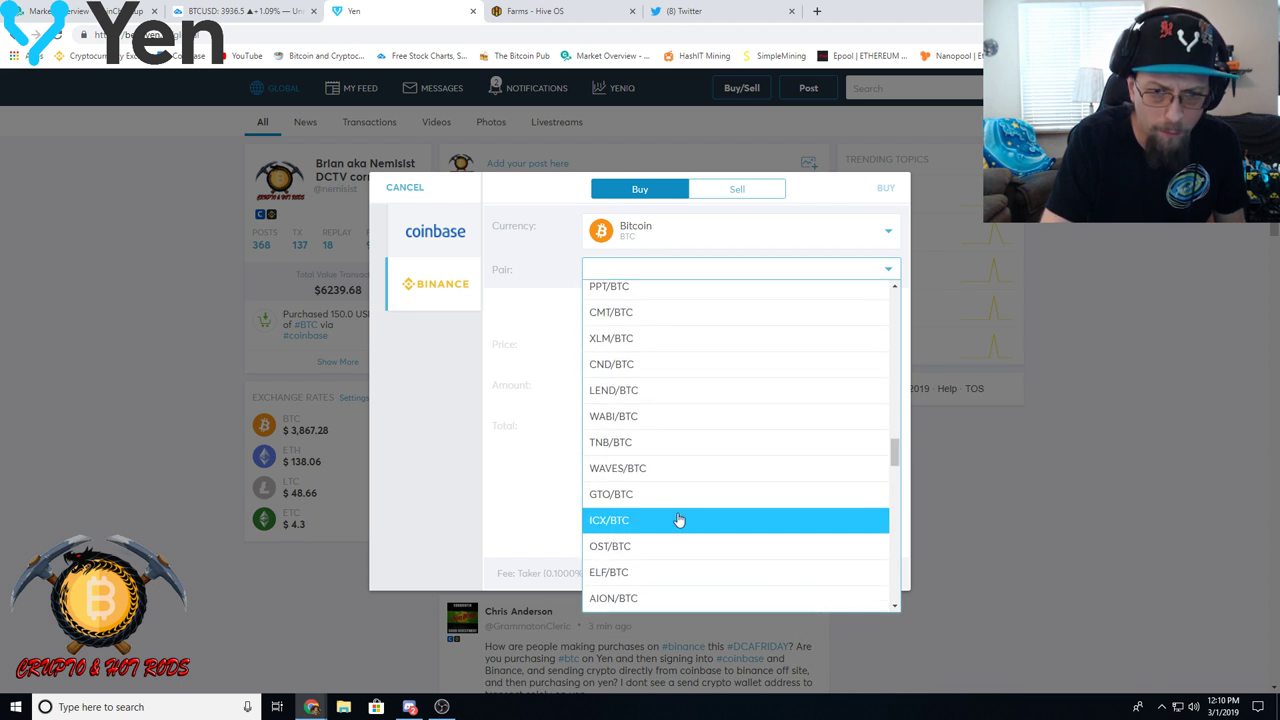
{"action": "left_click", "coordinate": [614, 522]}
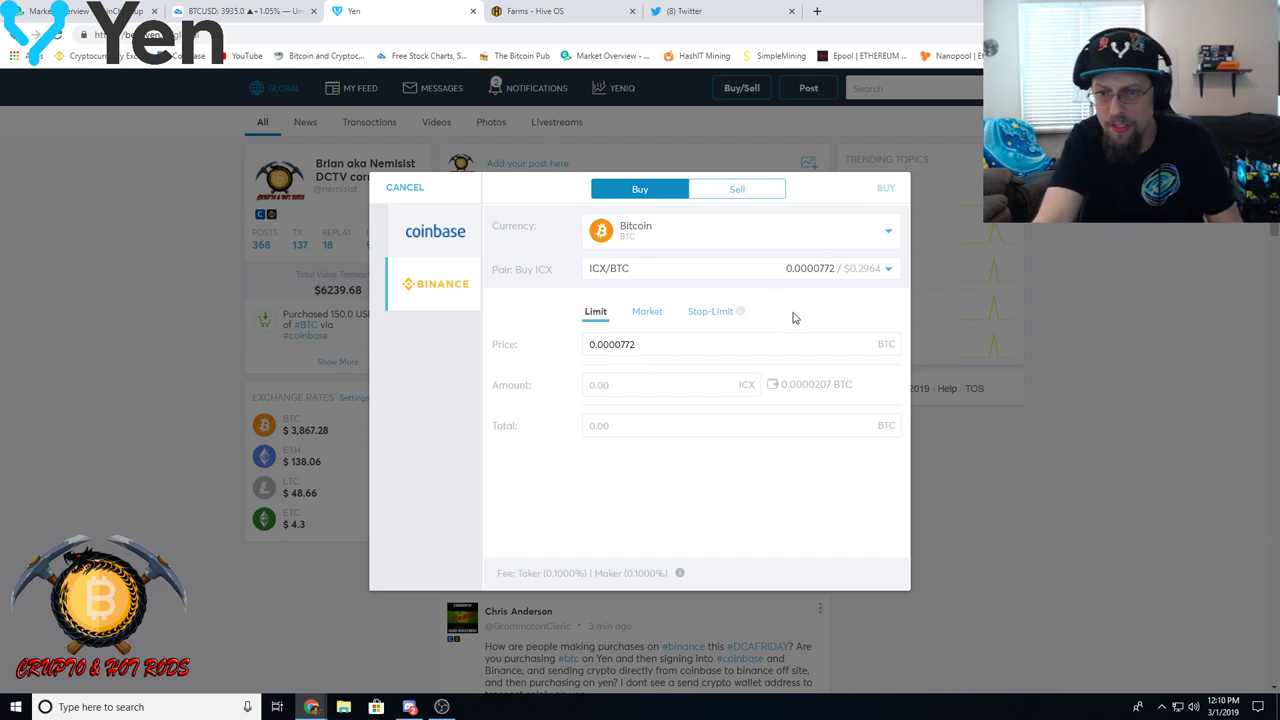
- Try the ICX amount field, then cancel the Binance order and return to the global feed
{"action": "left_click", "coordinate": [679, 387]}
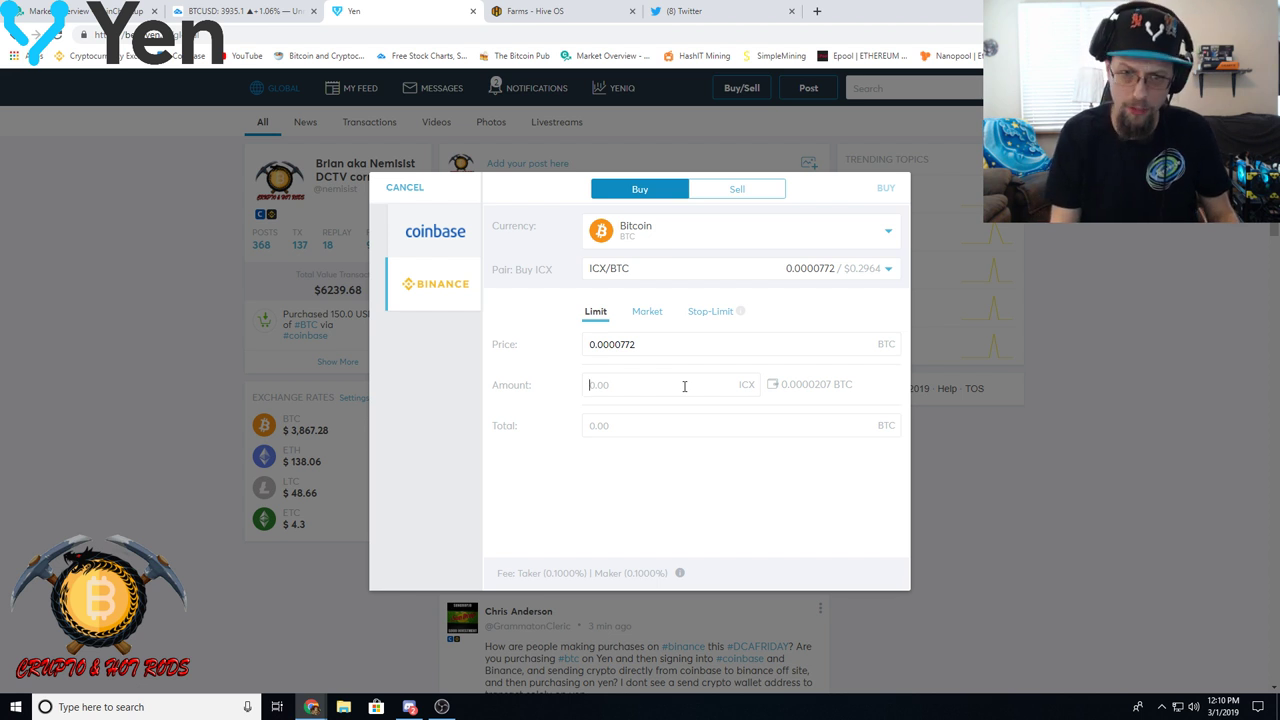
{"action": "key", "text": "BackSpace"}
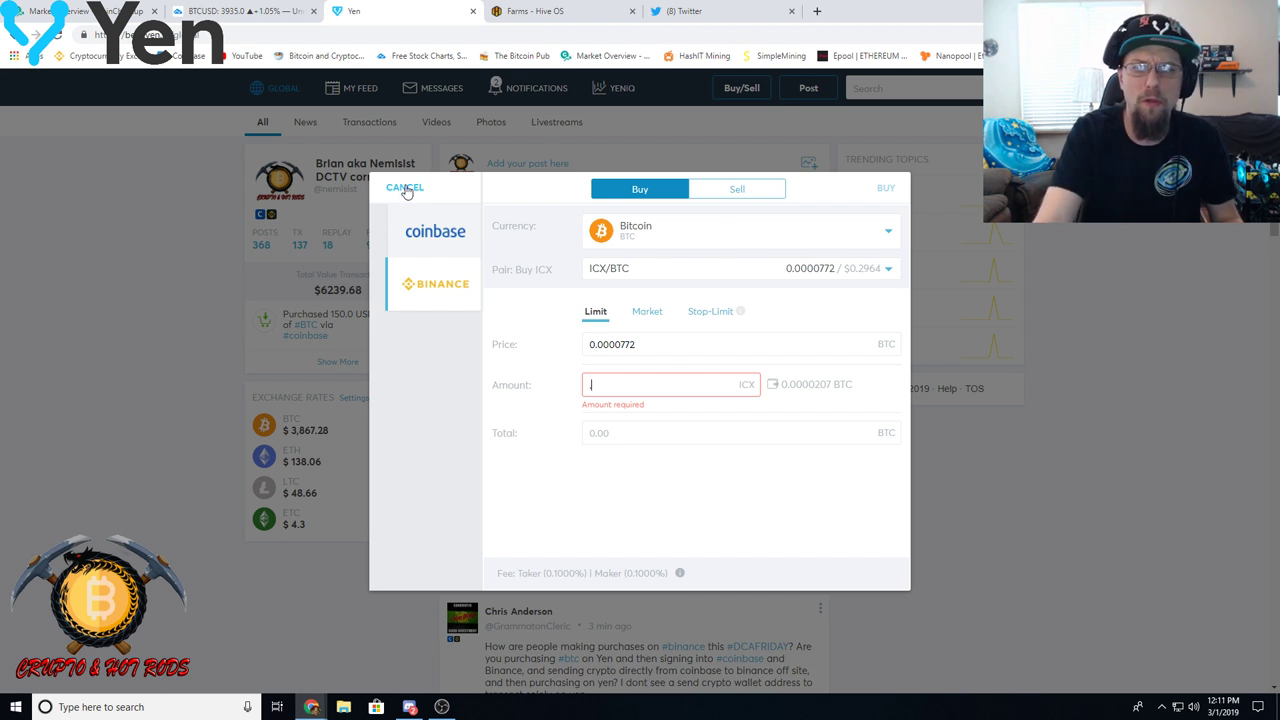
{"action": "left_click_drag", "start_coordinate": [515, 187], "coordinate": [455, 182]}
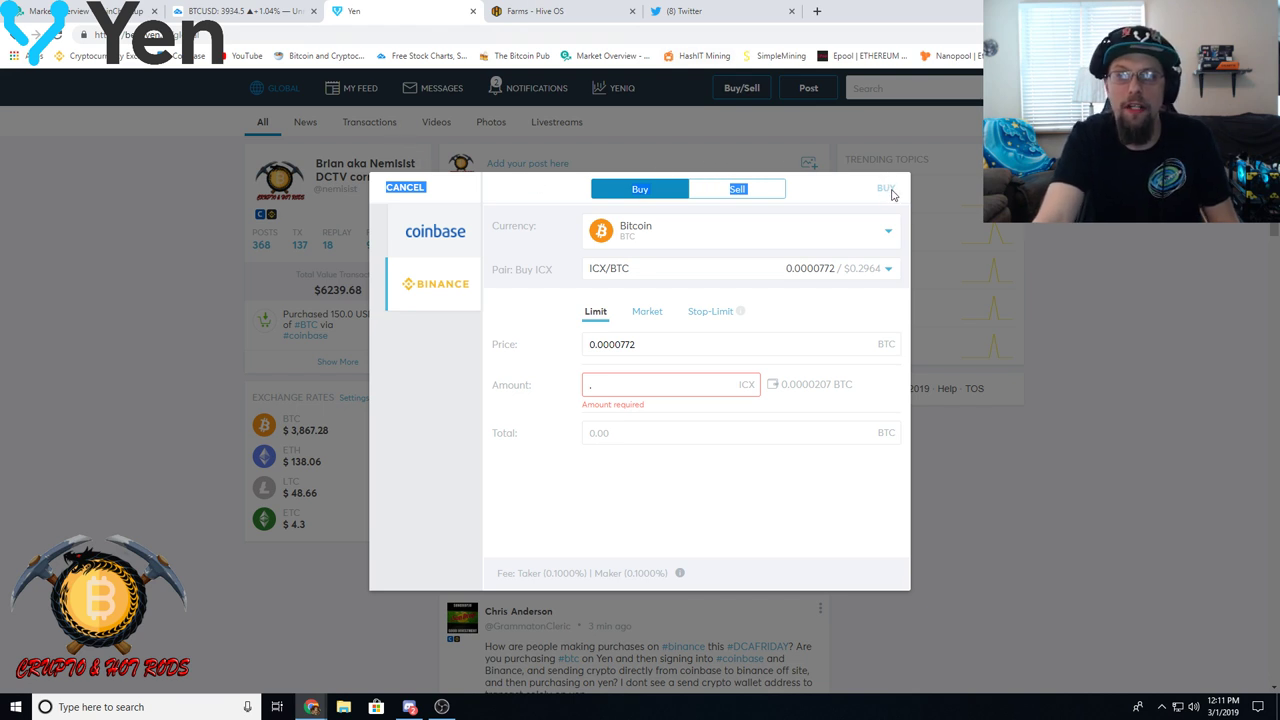
{"action": "left_click", "coordinate": [407, 190]}
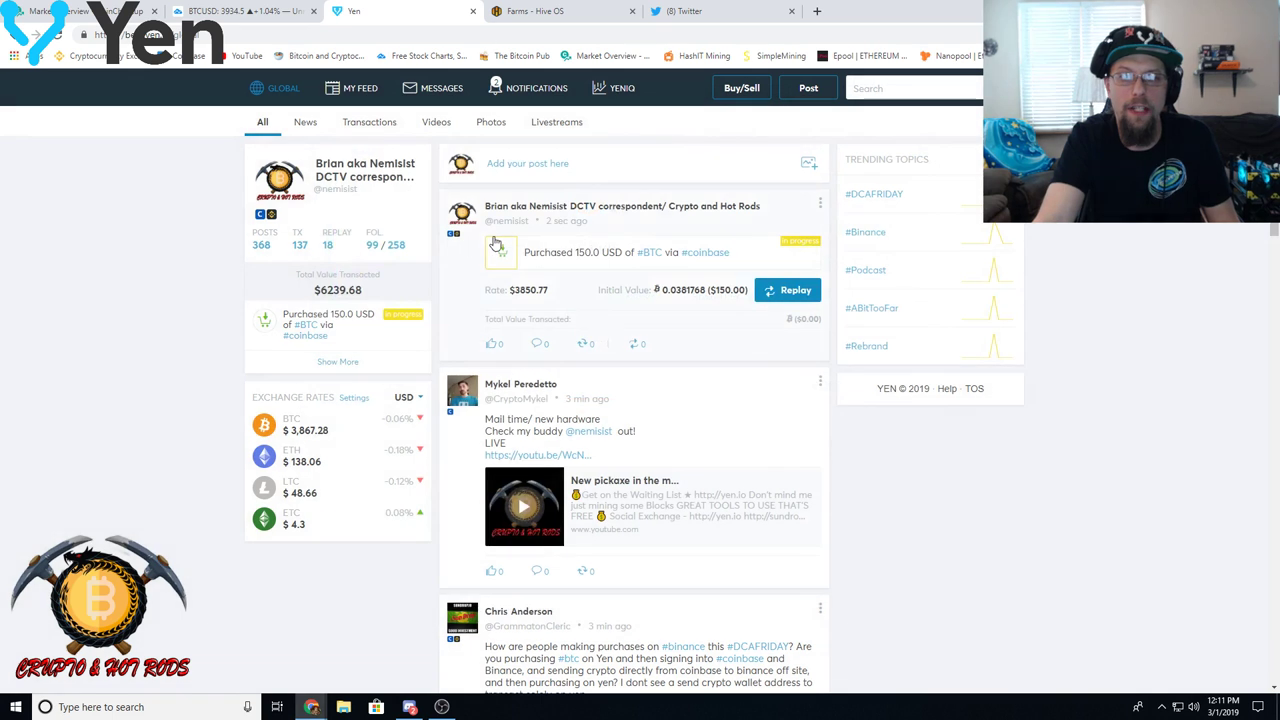
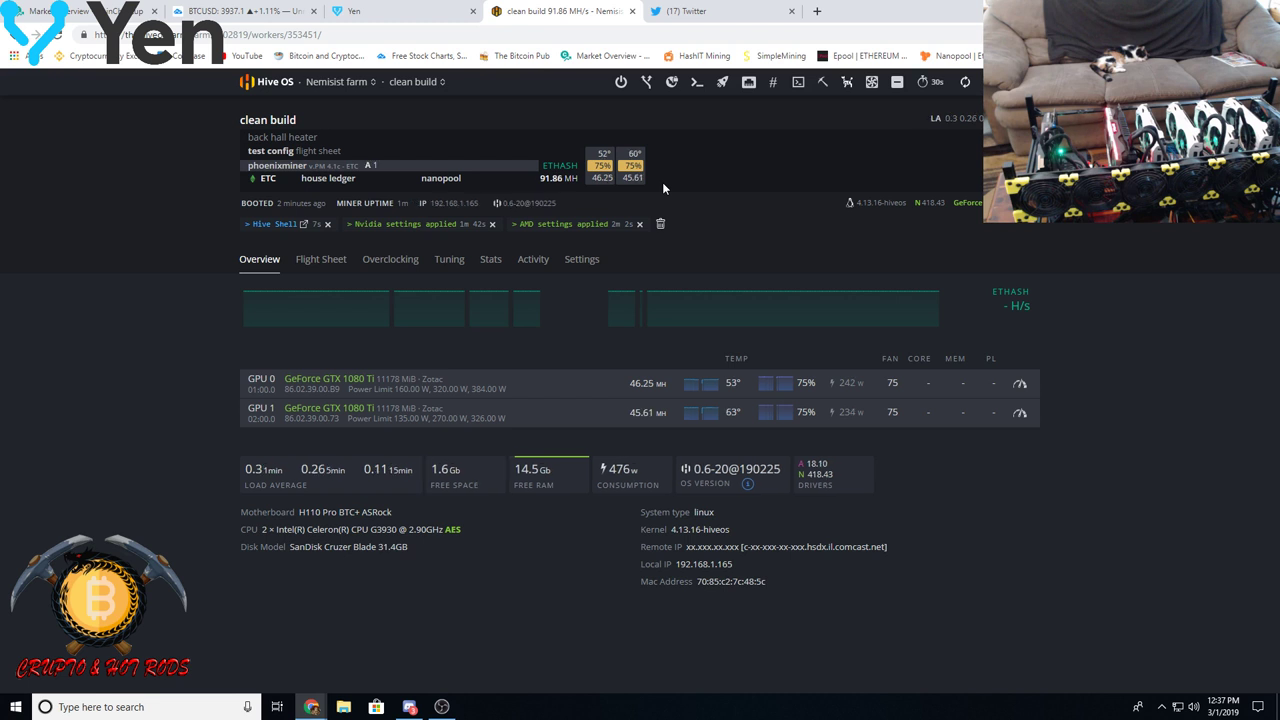
- Open the Hive Shell remote terminal for the clean build rig
{"action": "left_click", "coordinate": [302, 225]}
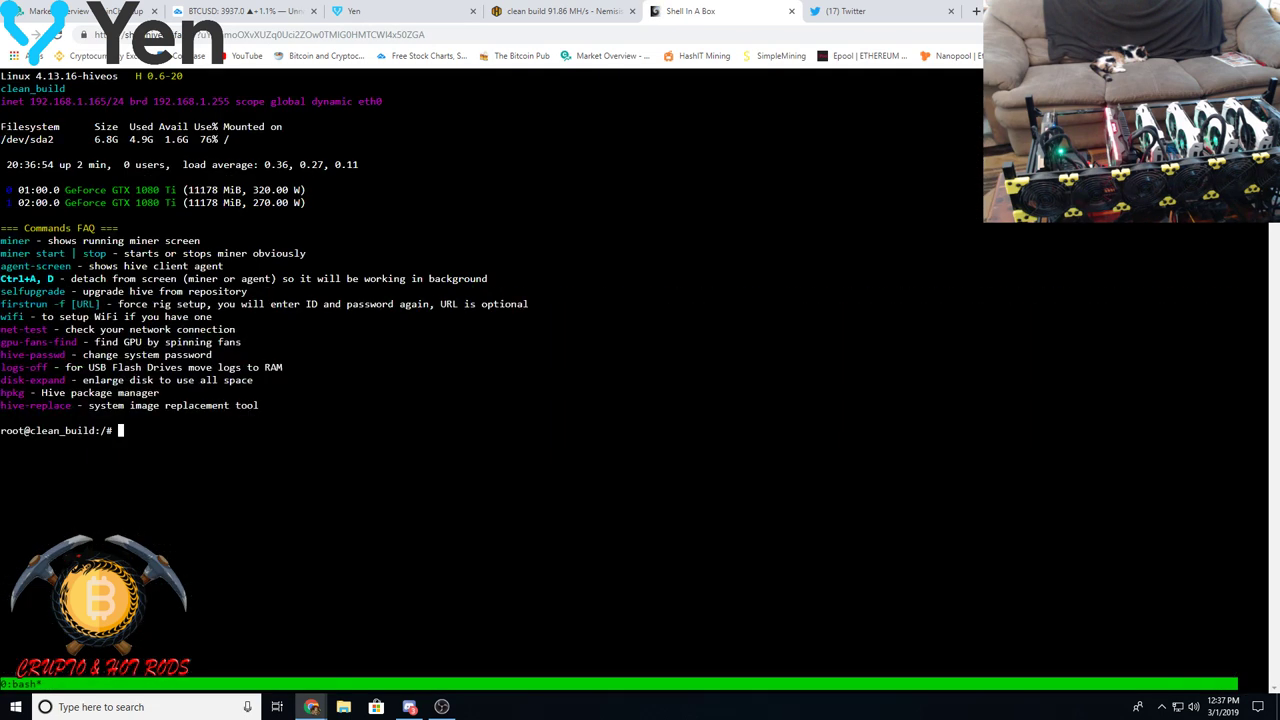
- Run the miner command in the remote shell to view the running miner, and dismiss the shell connection dialog in Hive OS
{"action": "type", "text": "miner"}
{"action": "key", "text": "Return"}
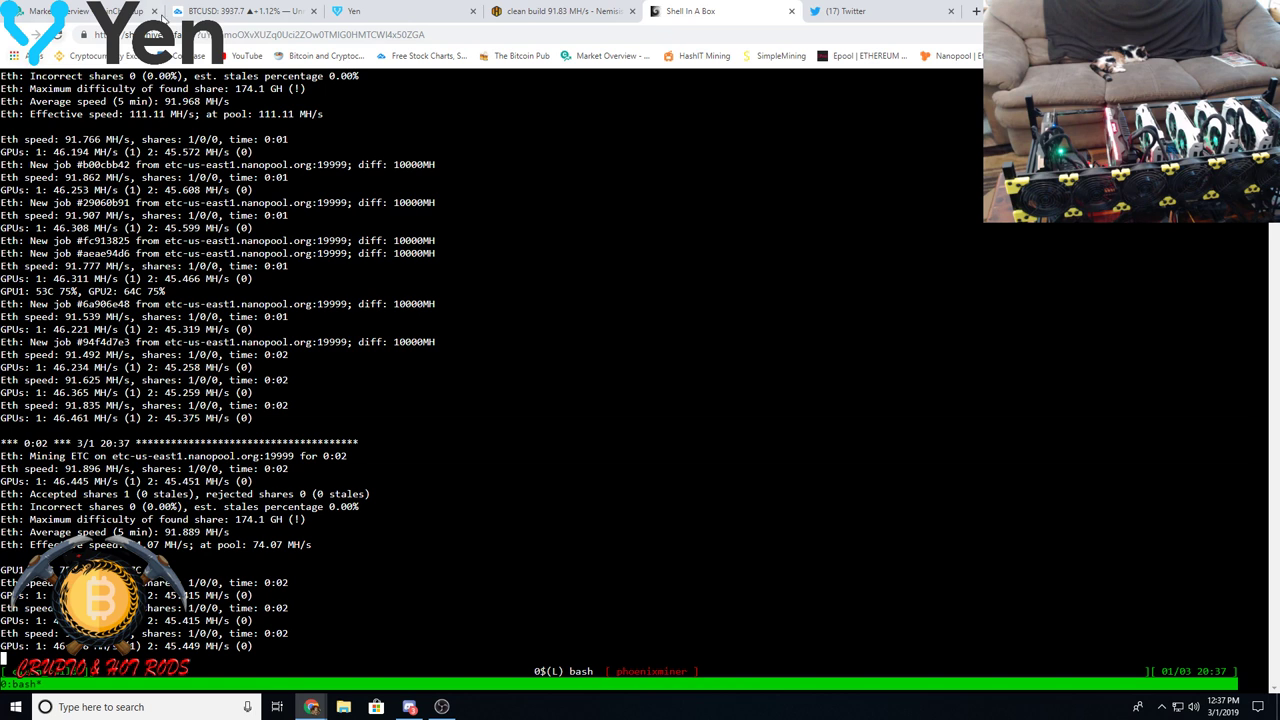
{"action": "left_click", "coordinate": [556, 12]}
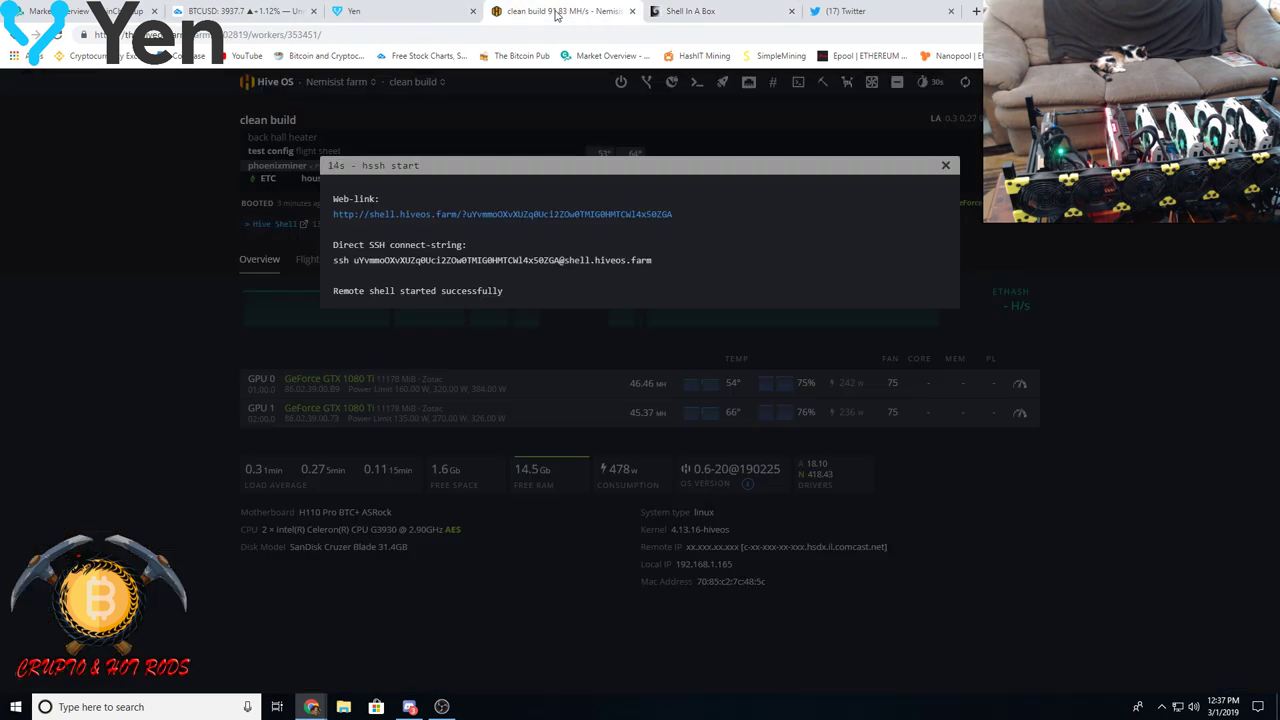
{"action": "left_click", "coordinate": [107, 310]}
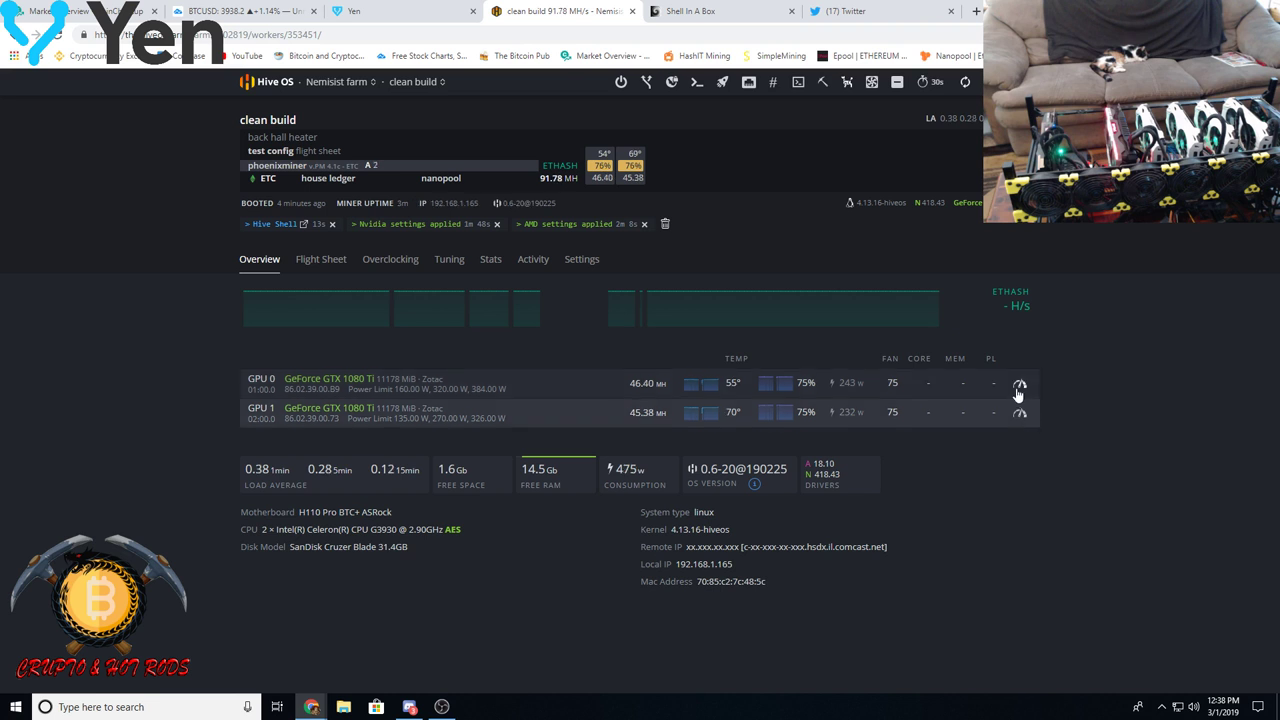
- Turn off the OhGodAnETHlargementPill option in the rig's default overclock config and save it
{"action": "left_click", "coordinate": [1019, 386]}
{"action": "left_click", "coordinate": [427, 492]}
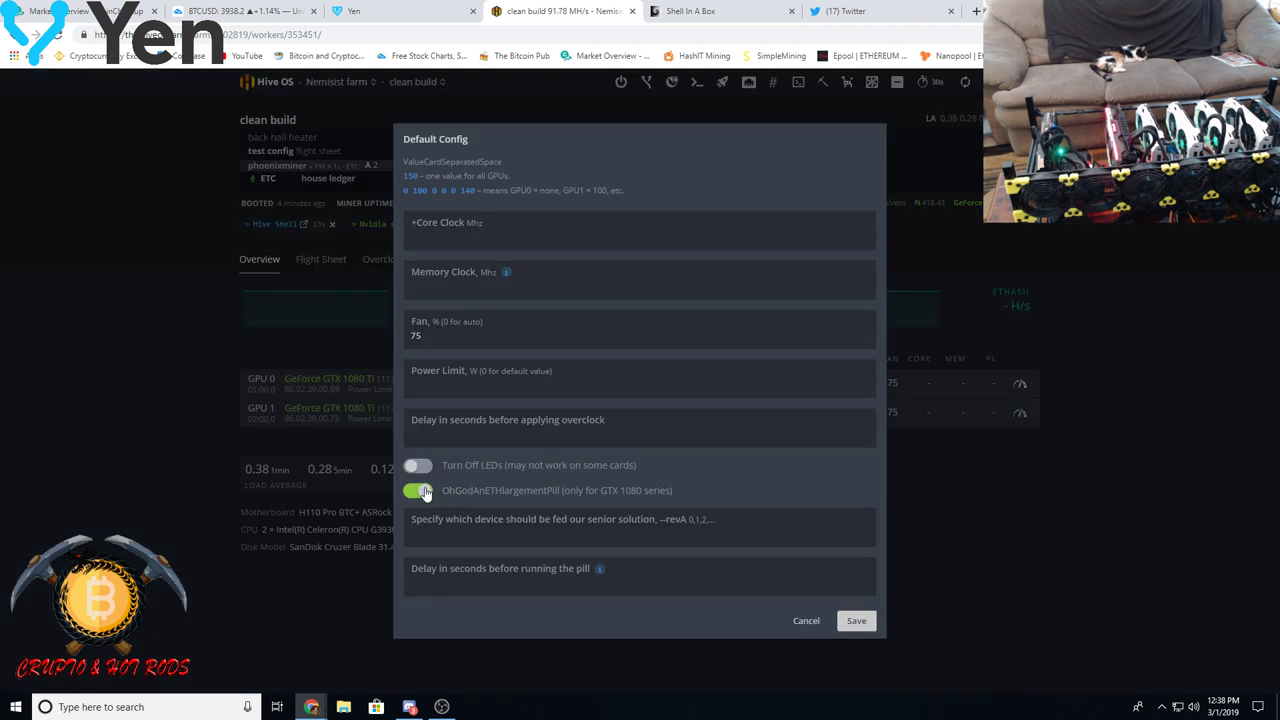
{"action": "left_click", "coordinate": [856, 621]}
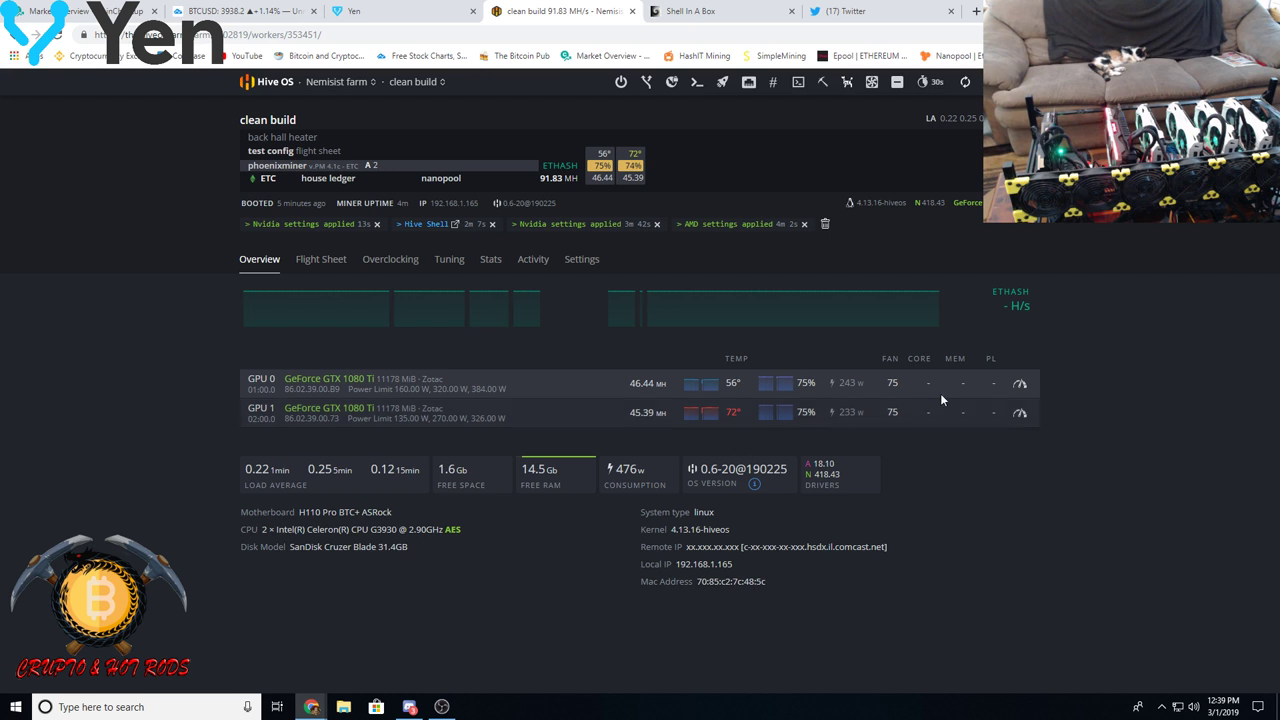
- Set the fan speed to 90% for both GPUs in the default config and save it
{"action": "left_click", "coordinate": [1020, 412]}
{"action": "left_click", "coordinate": [418, 336]}
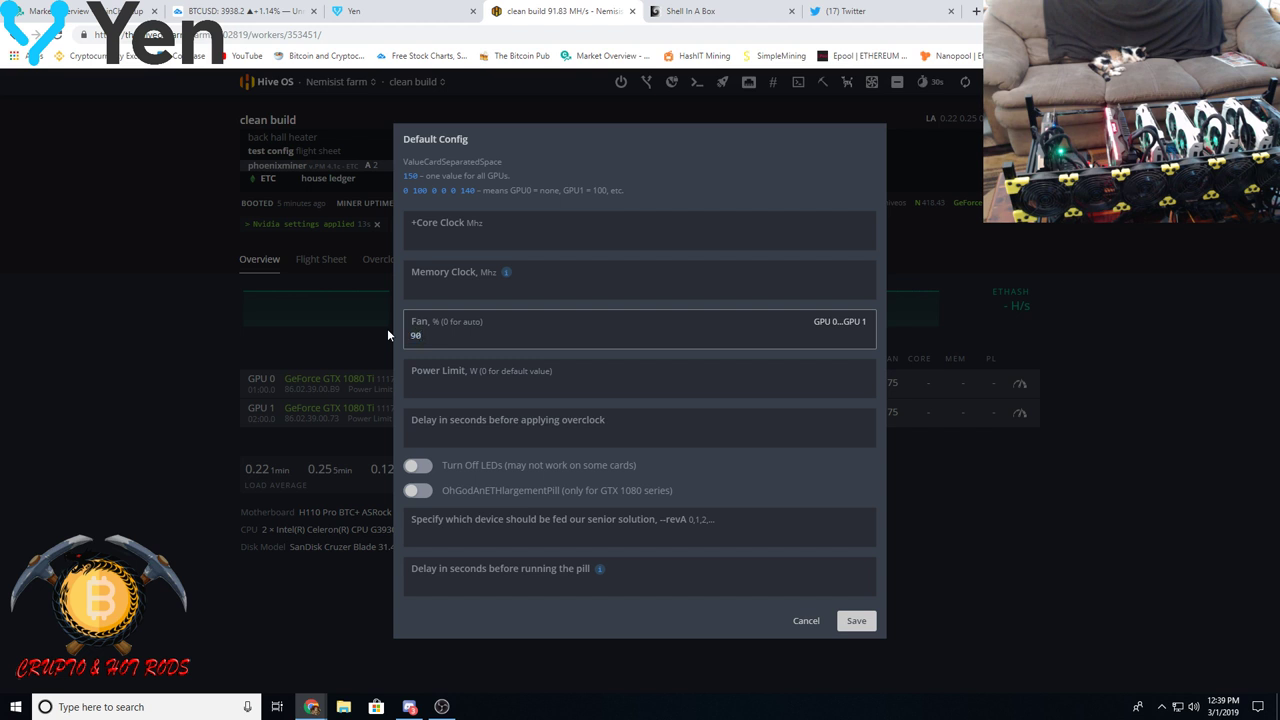
{"action": "key", "text": "Return"}
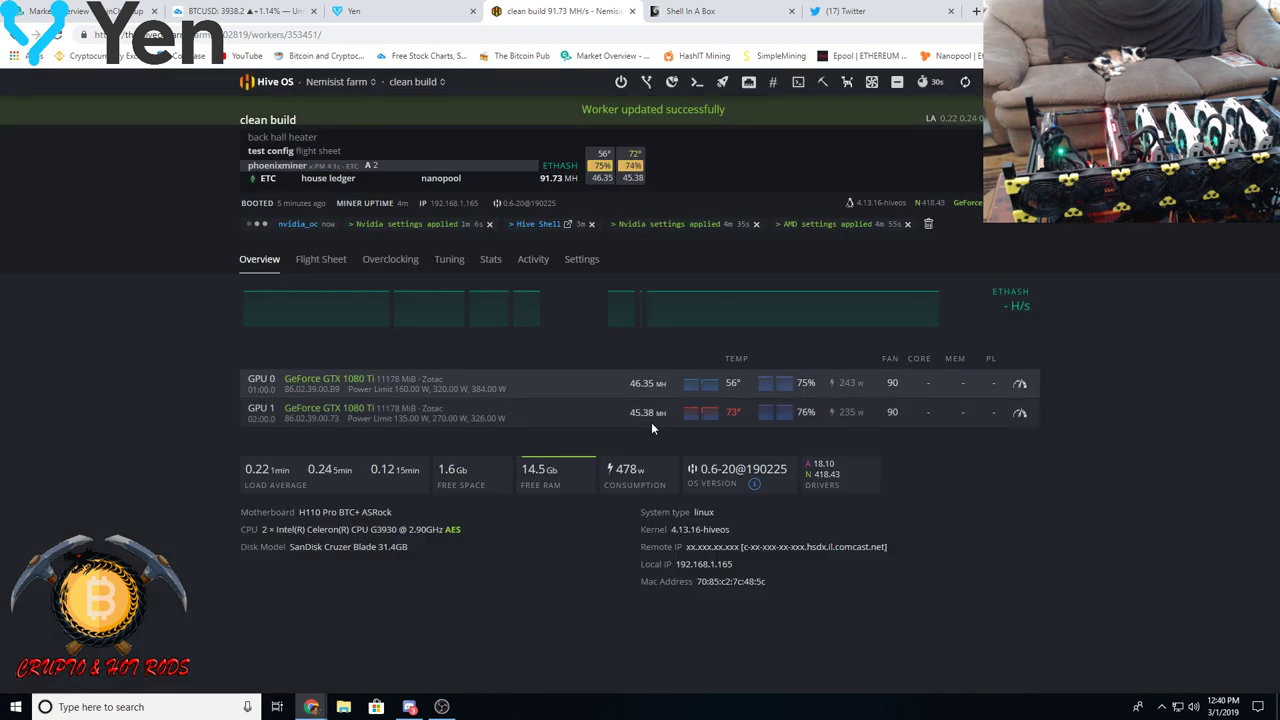
- Set the power limit to 200 W for both GPUs, save the config, and clear the rig's command notifications
{"action": "left_click", "coordinate": [1020, 412]}
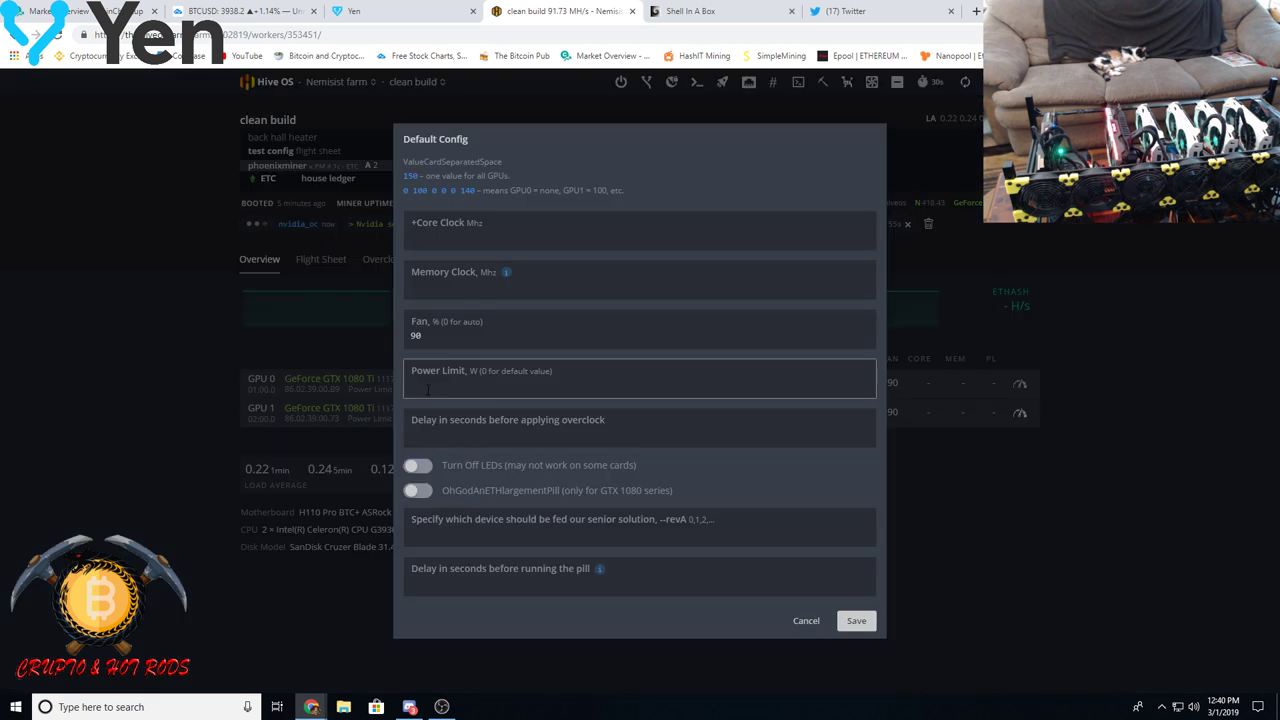
{"action": "left_click", "coordinate": [806, 621]}
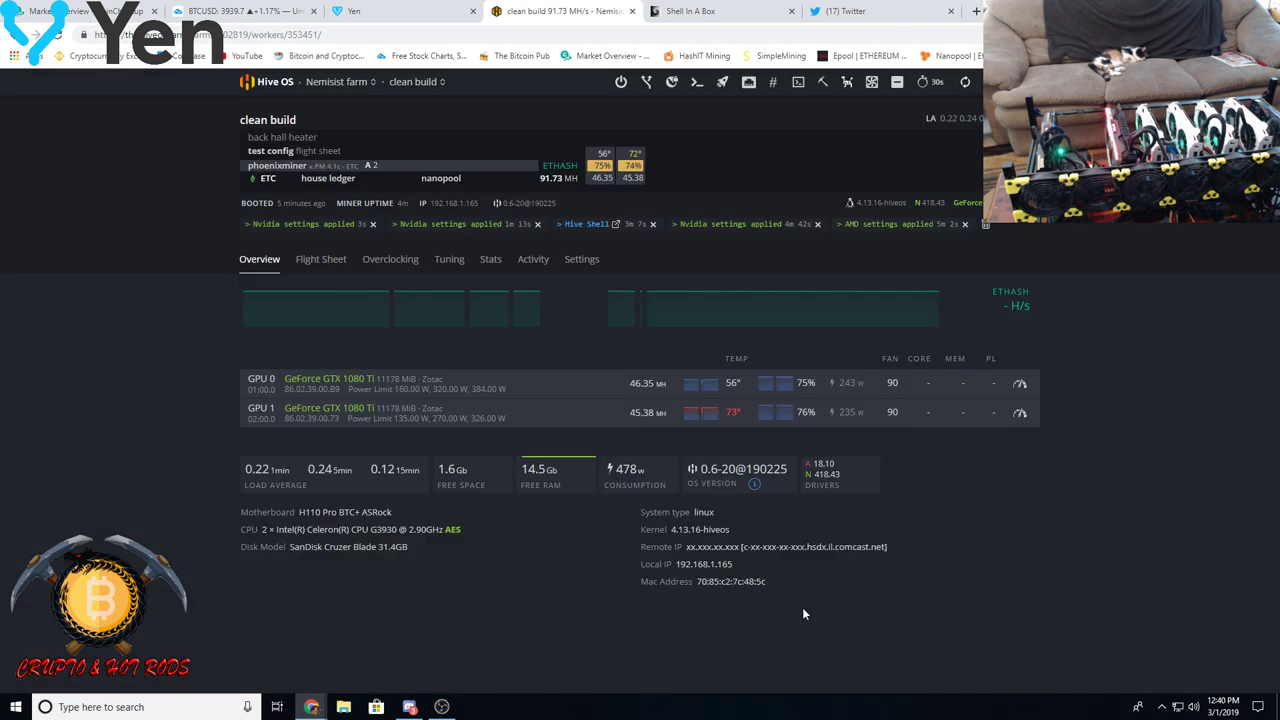
{"action": "left_click", "coordinate": [1020, 412]}
{"action": "left_click", "coordinate": [432, 389]}
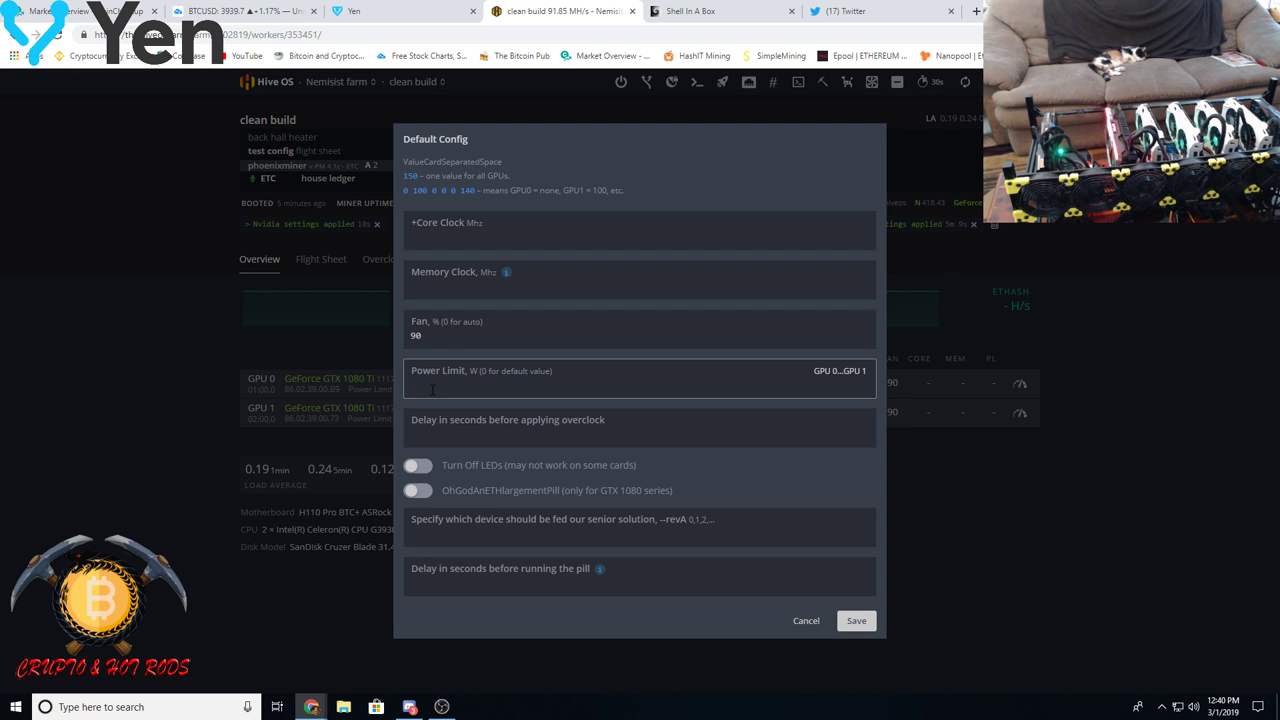
{"action": "type", "text": "200"}
{"action": "key", "text": "Return"}
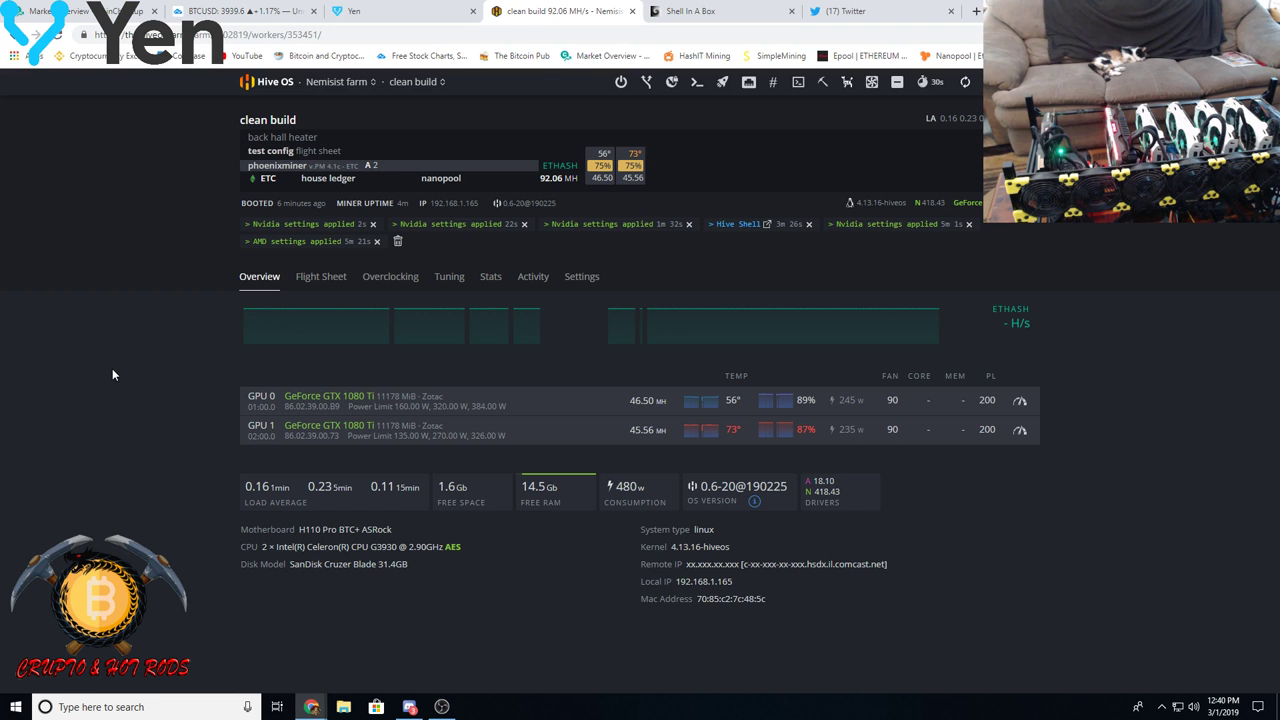
{"action": "left_click", "coordinate": [397, 242]}
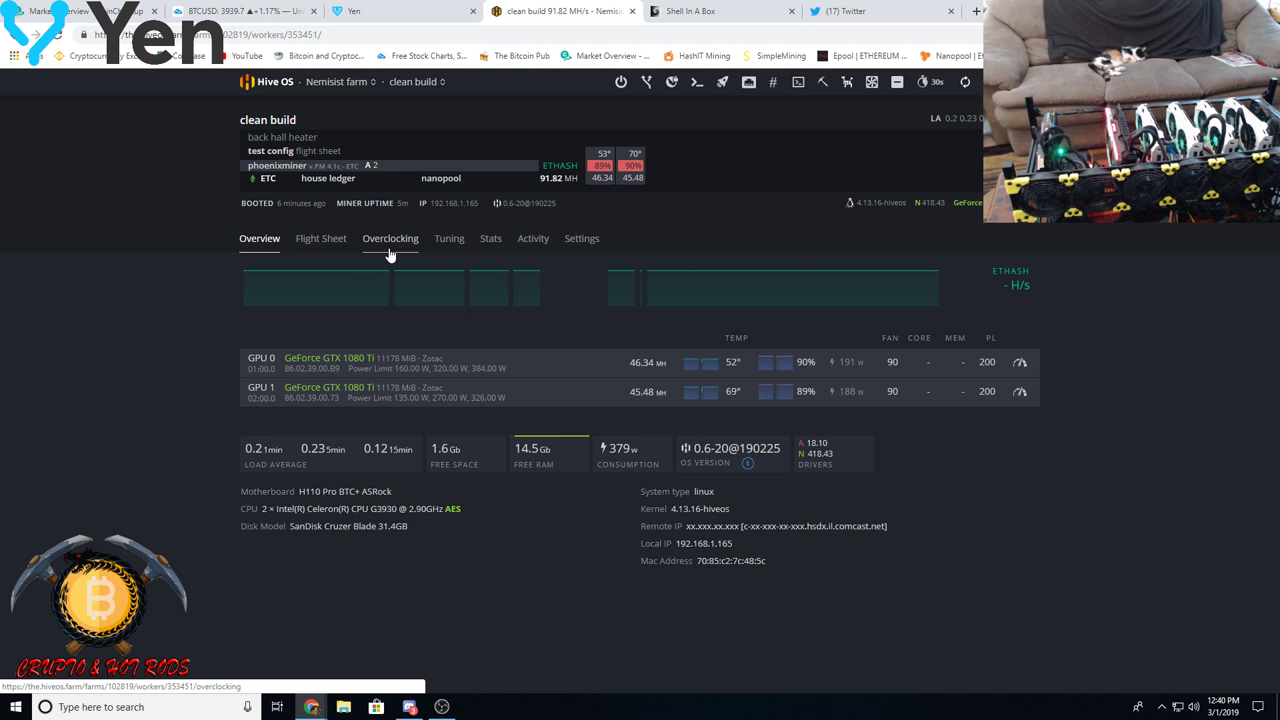
- Set the power limits to 200 W for GPU 0 and 160 W for GPU 1, and save the config
{"action": "left_click", "coordinate": [1020, 391]}
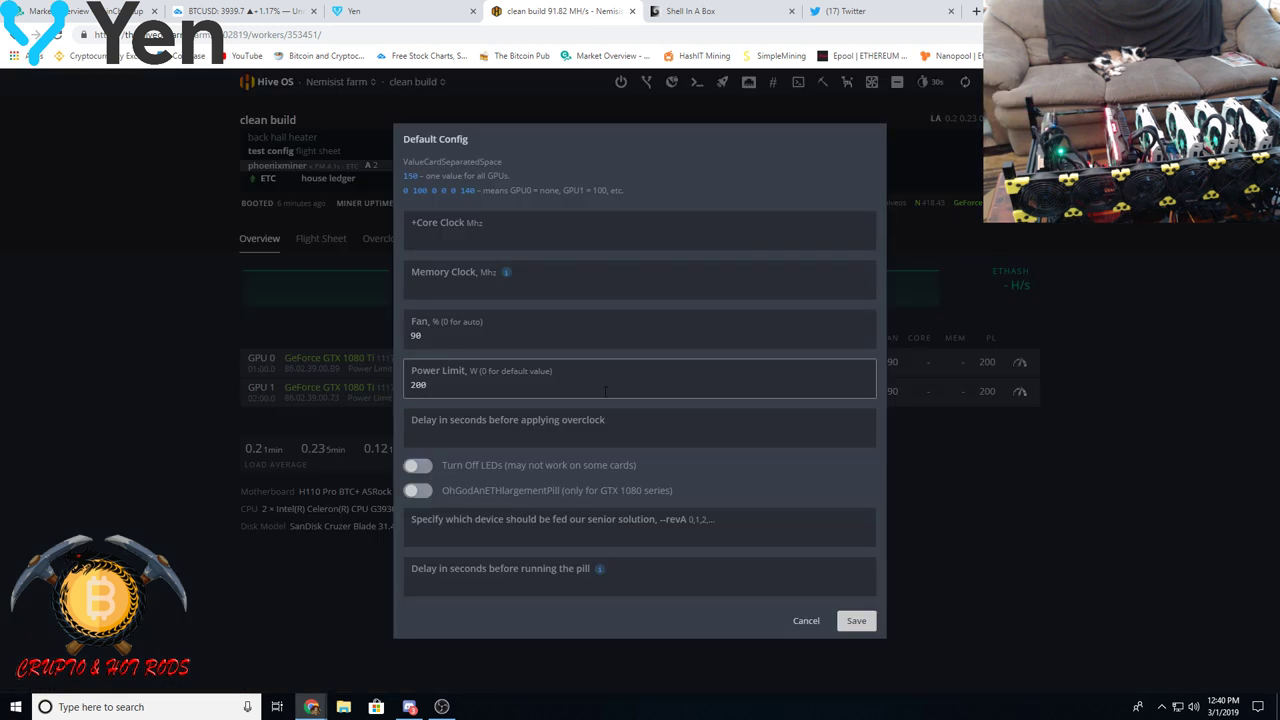
{"action": "double_click", "coordinate": [430, 385]}
{"action": "left_click", "coordinate": [443, 387]}
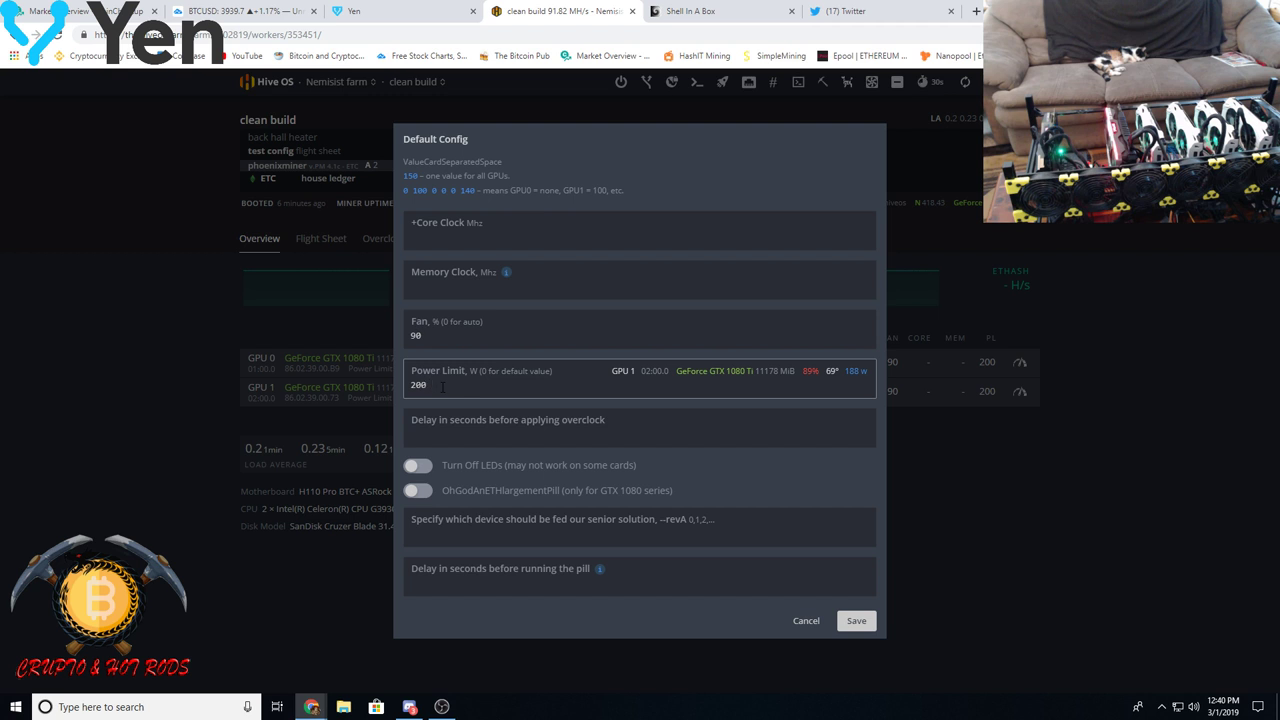
{"action": "type", "text": "164"}
{"action": "left_click", "coordinate": [852, 622]}
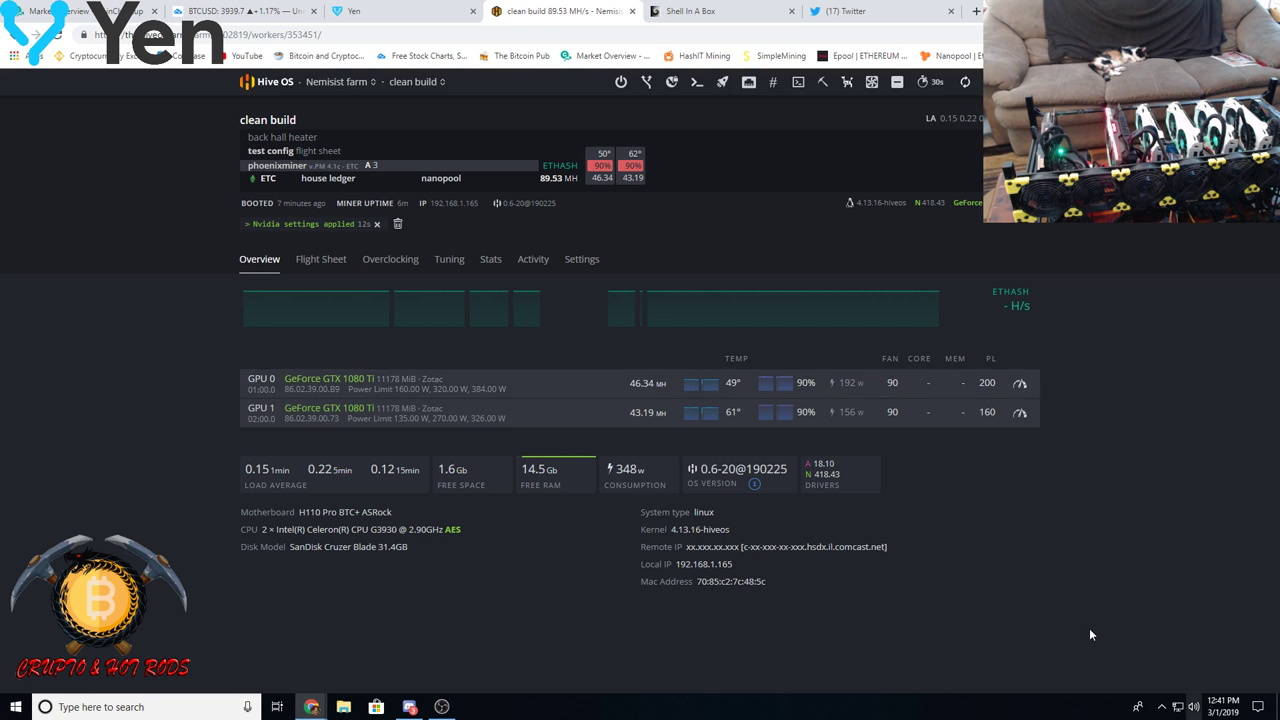
- Enable the OhGodAnETHlargementPill option in the GPU default config and save it
{"action": "left_click", "coordinate": [1018, 386]}
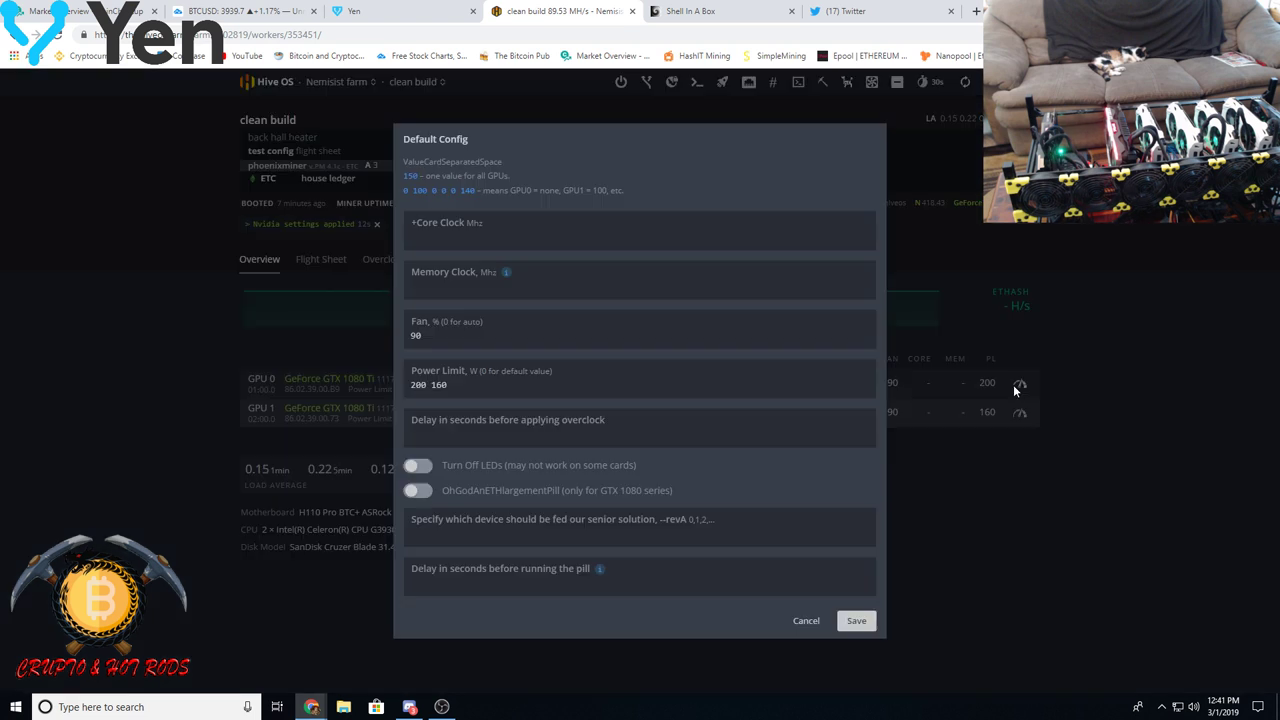
{"action": "left_click", "coordinate": [806, 621]}
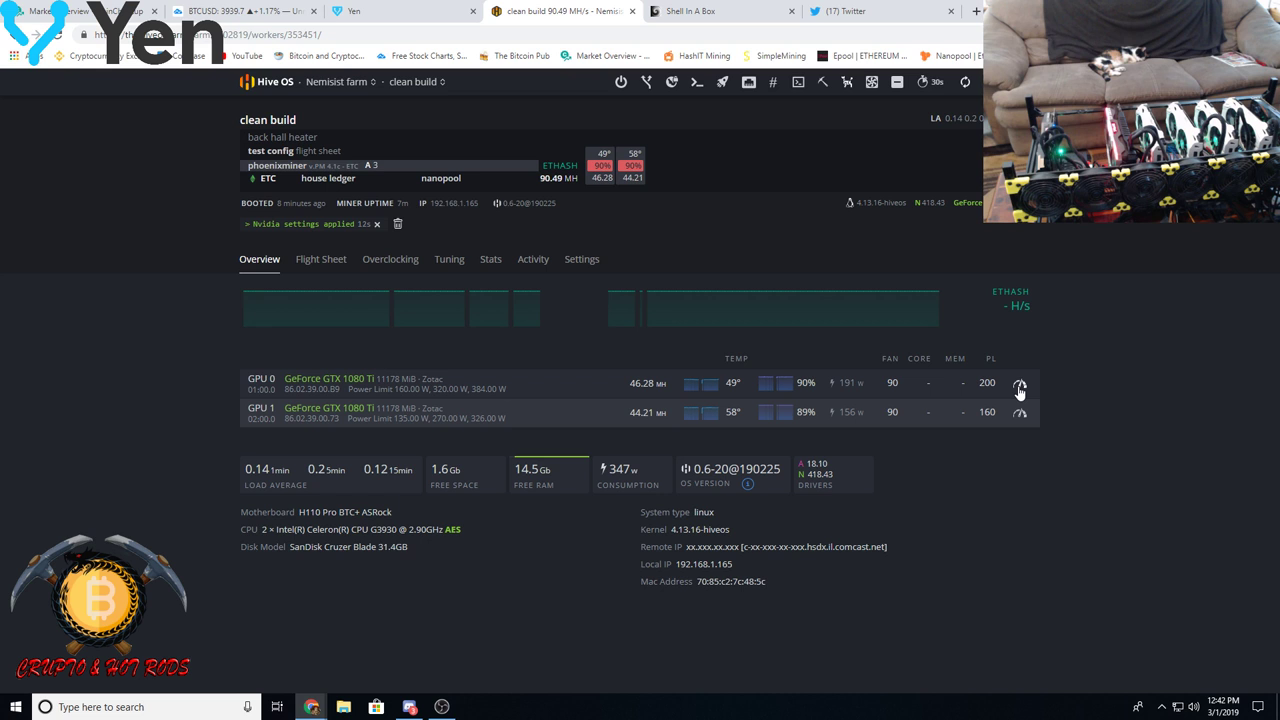
{"action": "left_click", "coordinate": [1019, 387]}
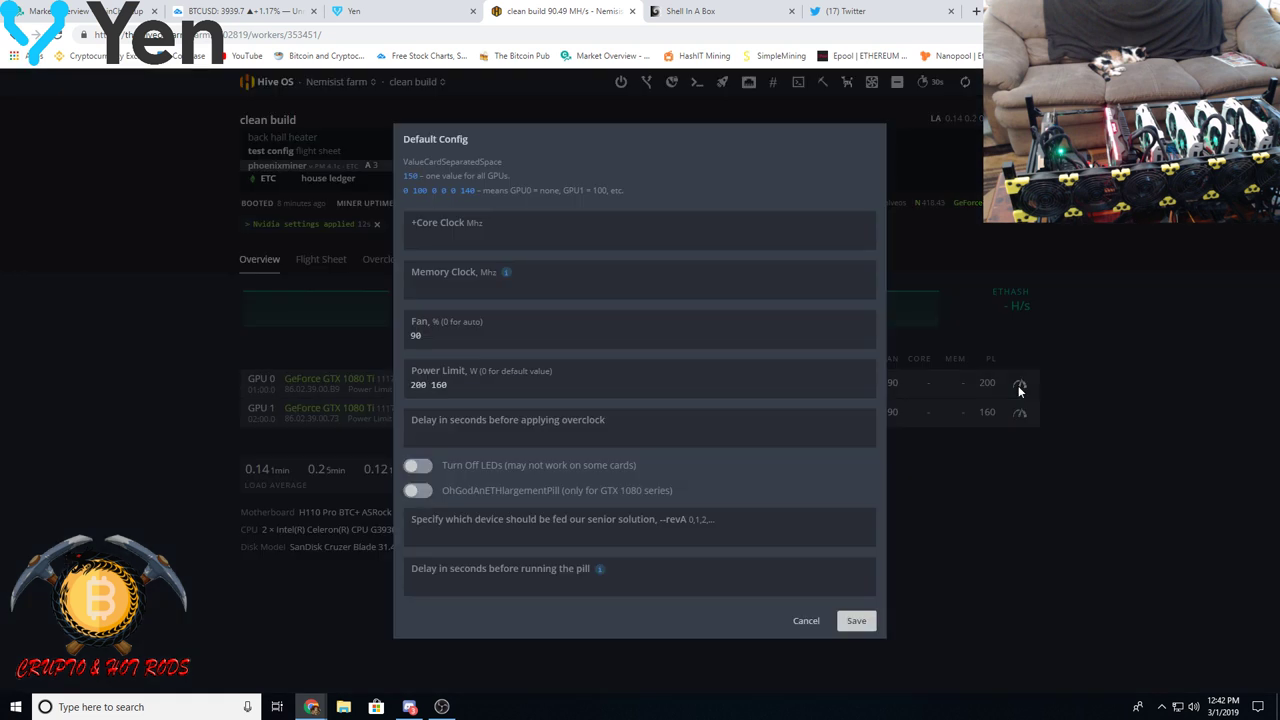
{"action": "left_click", "coordinate": [418, 492]}
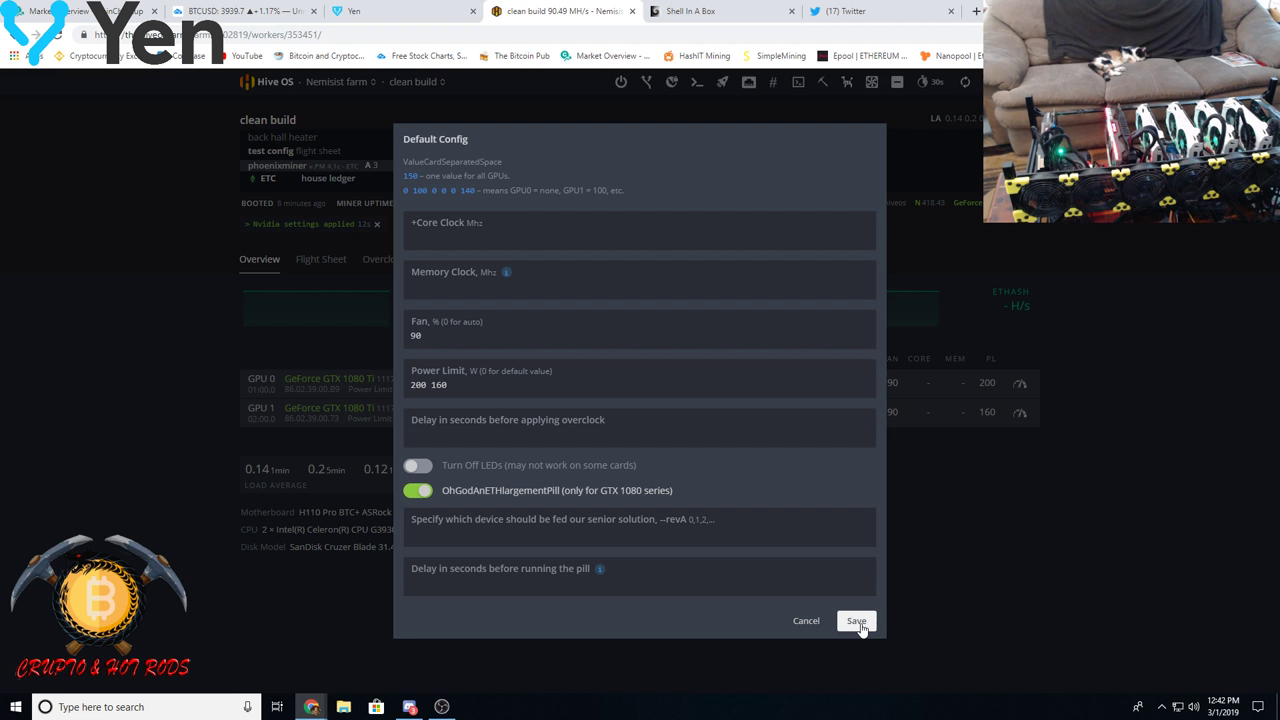
{"action": "left_click", "coordinate": [857, 622]}
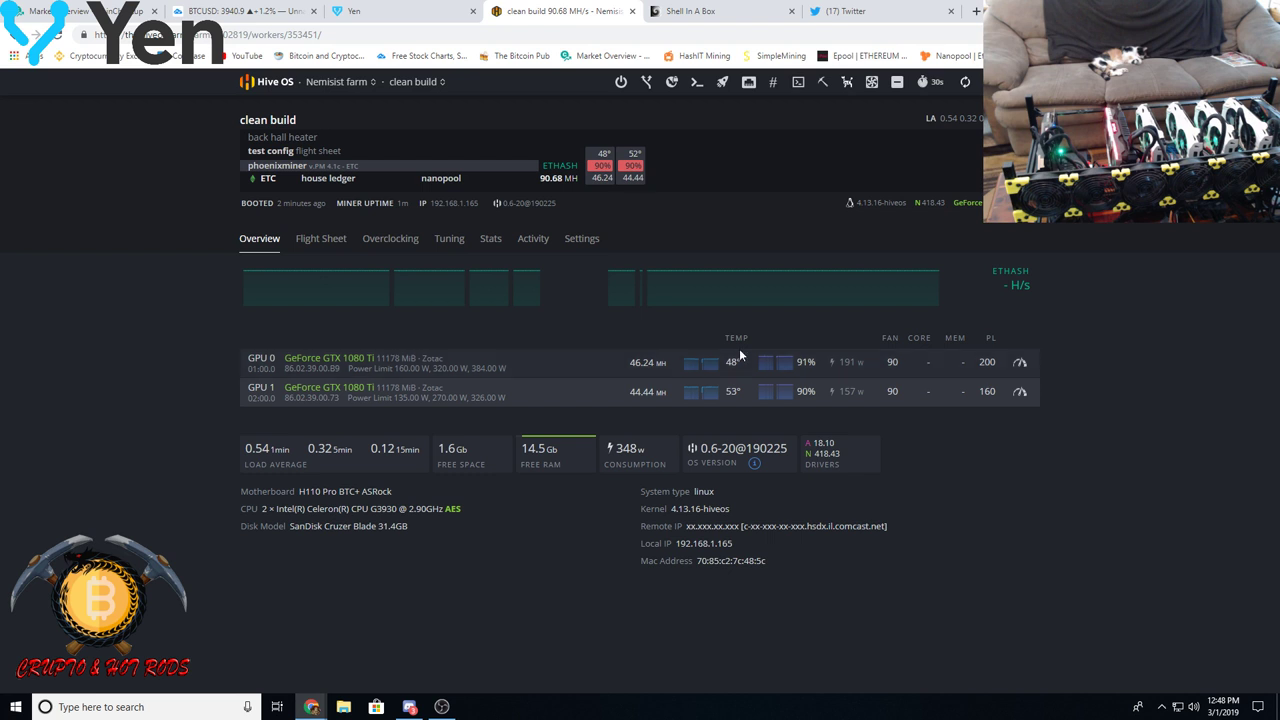
- Set the core clock offset to 150 MHz for both GPUs and save the config
{"action": "left_click", "coordinate": [1020, 364]}
{"action": "left_click", "coordinate": [437, 236]}
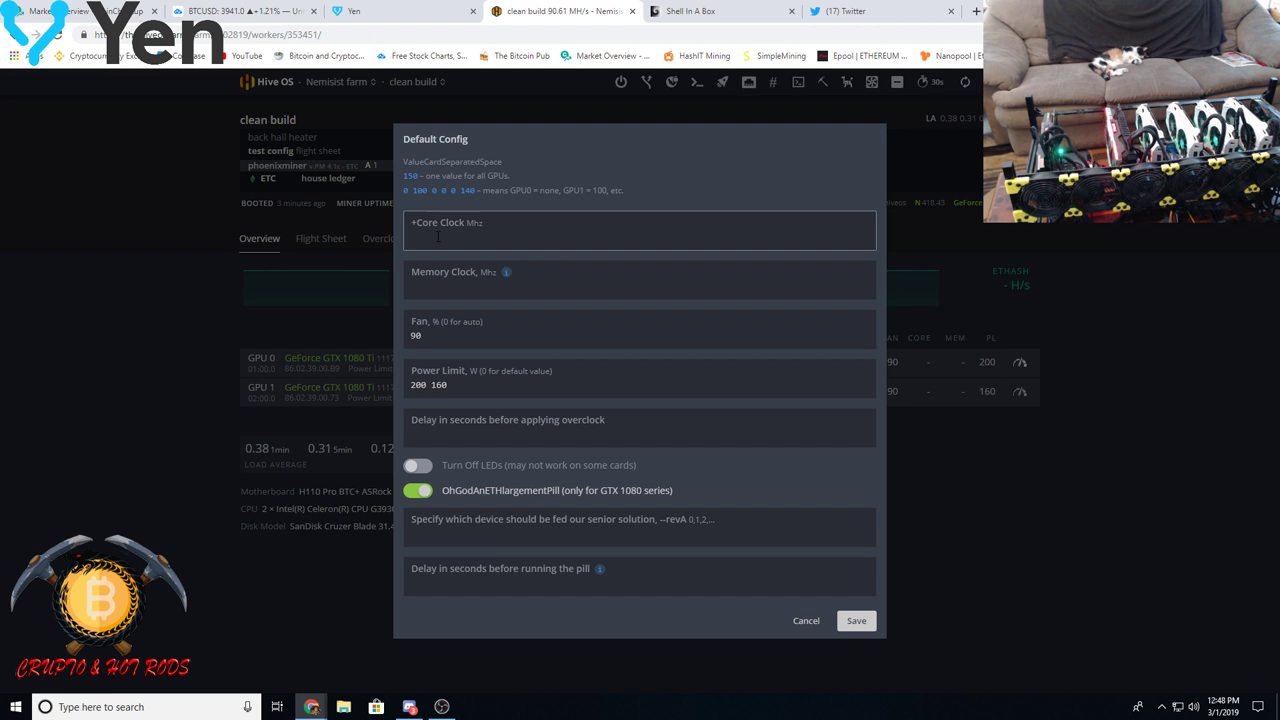
{"action": "left_click", "coordinate": [437, 236]}
{"action": "type", "text": "150"}
{"action": "left_click", "coordinate": [856, 621]}
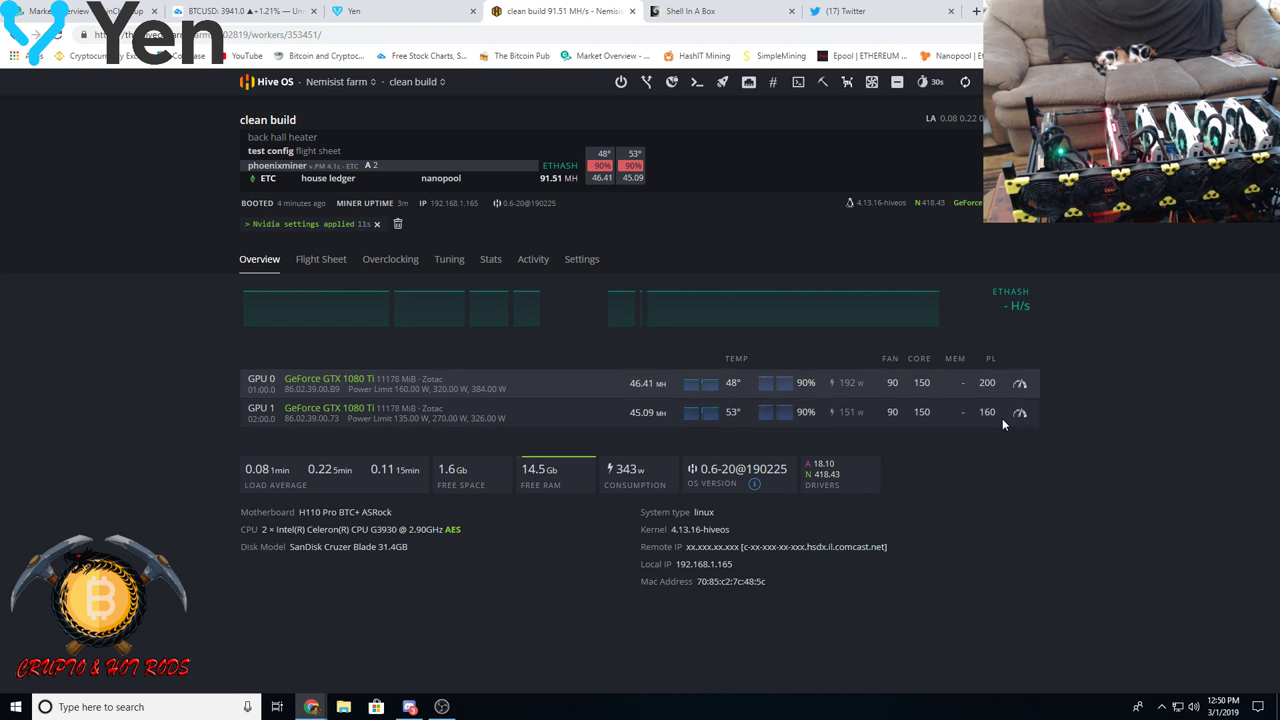
- Set the fan speed to 75% for both GPUs and save the config
{"action": "left_click", "coordinate": [1020, 383]}
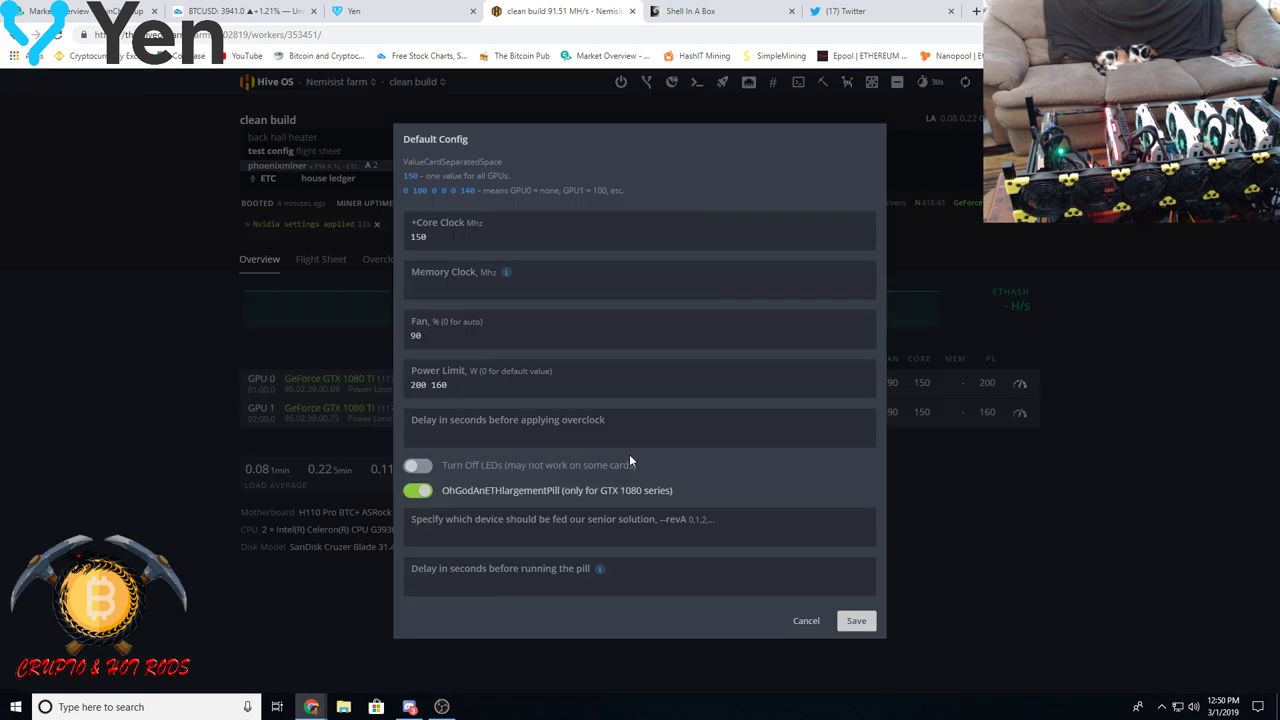
{"action": "double_click", "coordinate": [413, 335]}
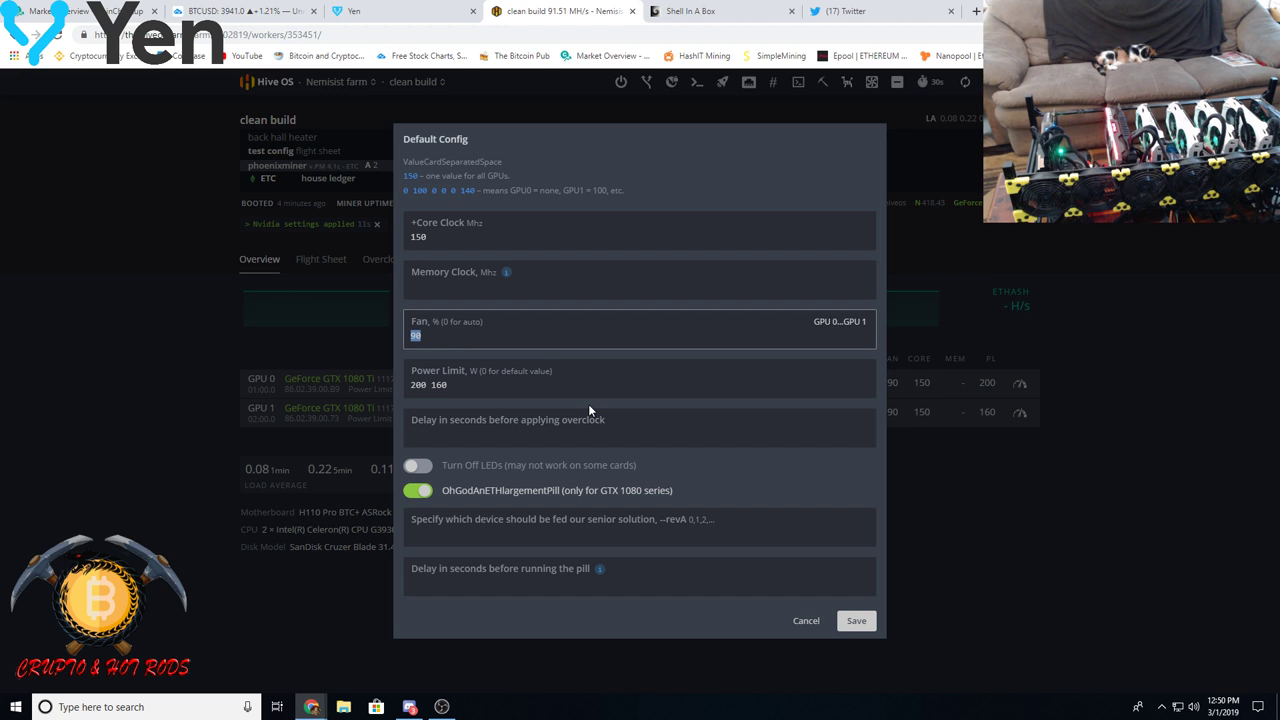
{"action": "type", "text": "75"}
{"action": "left_click", "coordinate": [855, 622]}
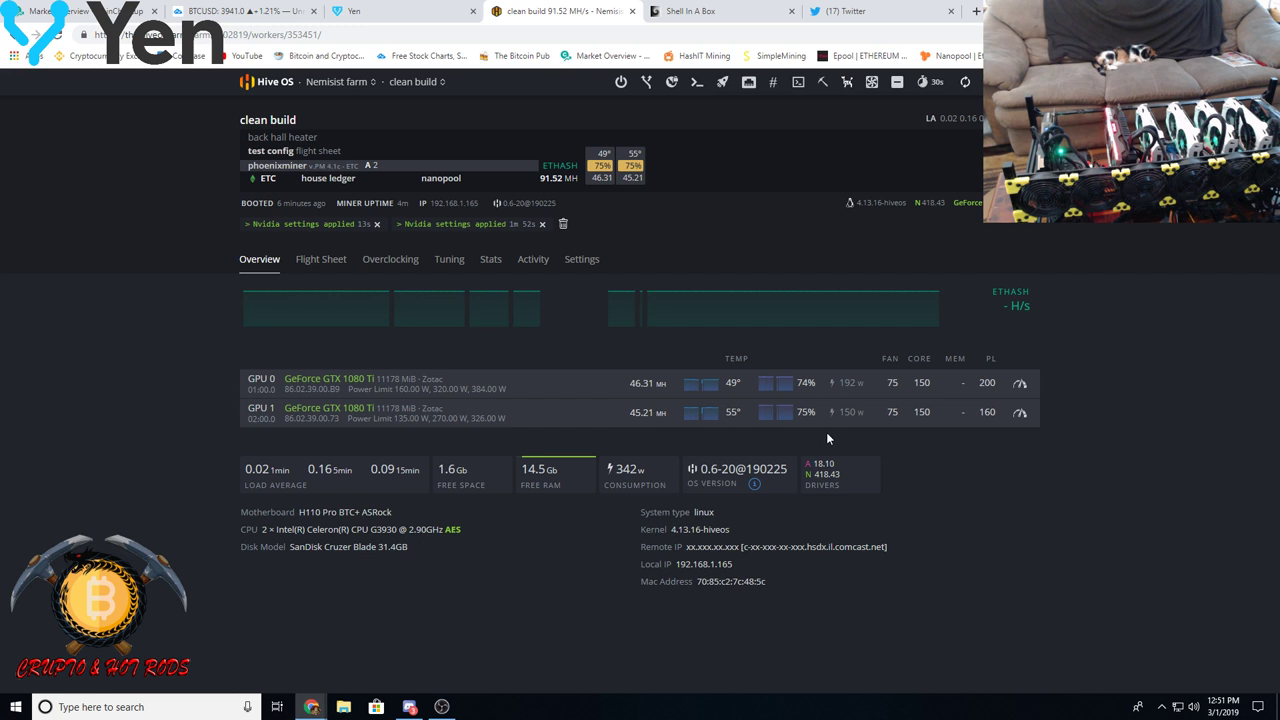
- Set the core clock offsets to 175 MHz for GPU 0 and 150 MHz for GPU 1, save, and clear the rig's notifications
{"action": "left_click", "coordinate": [1018, 413]}
{"action": "left_click", "coordinate": [436, 334]}
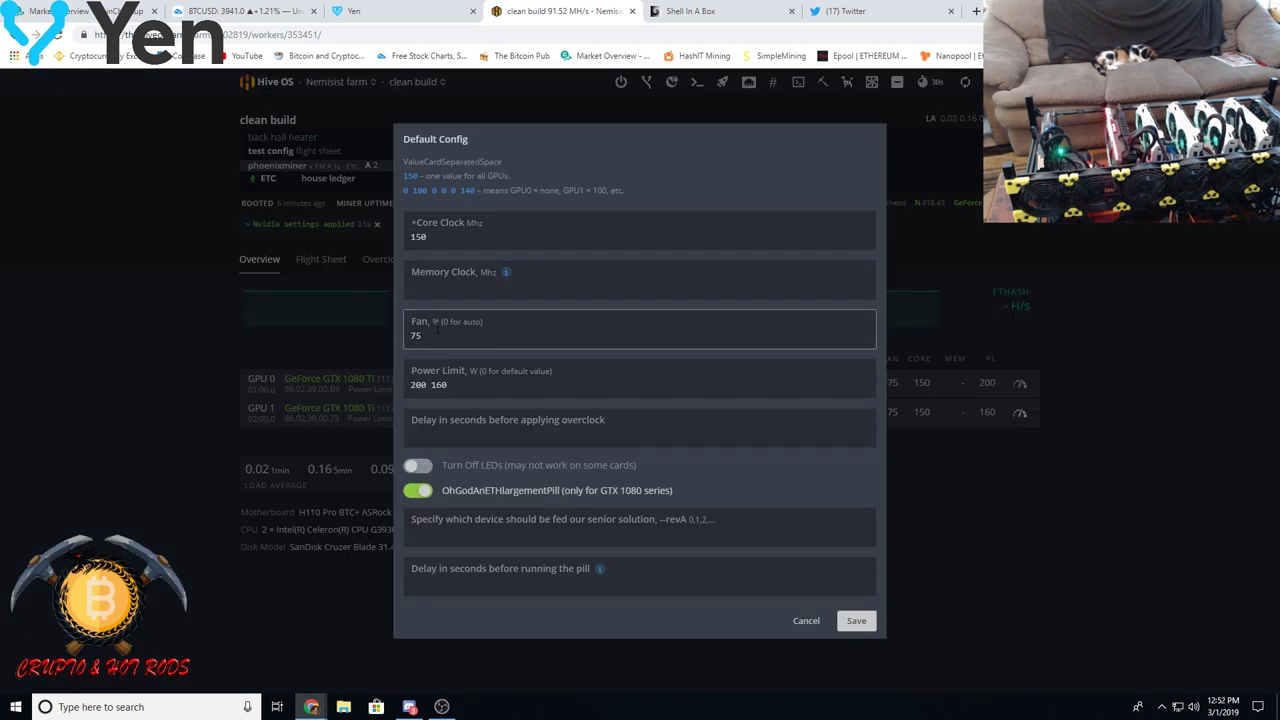
{"action": "left_click", "coordinate": [464, 389]}
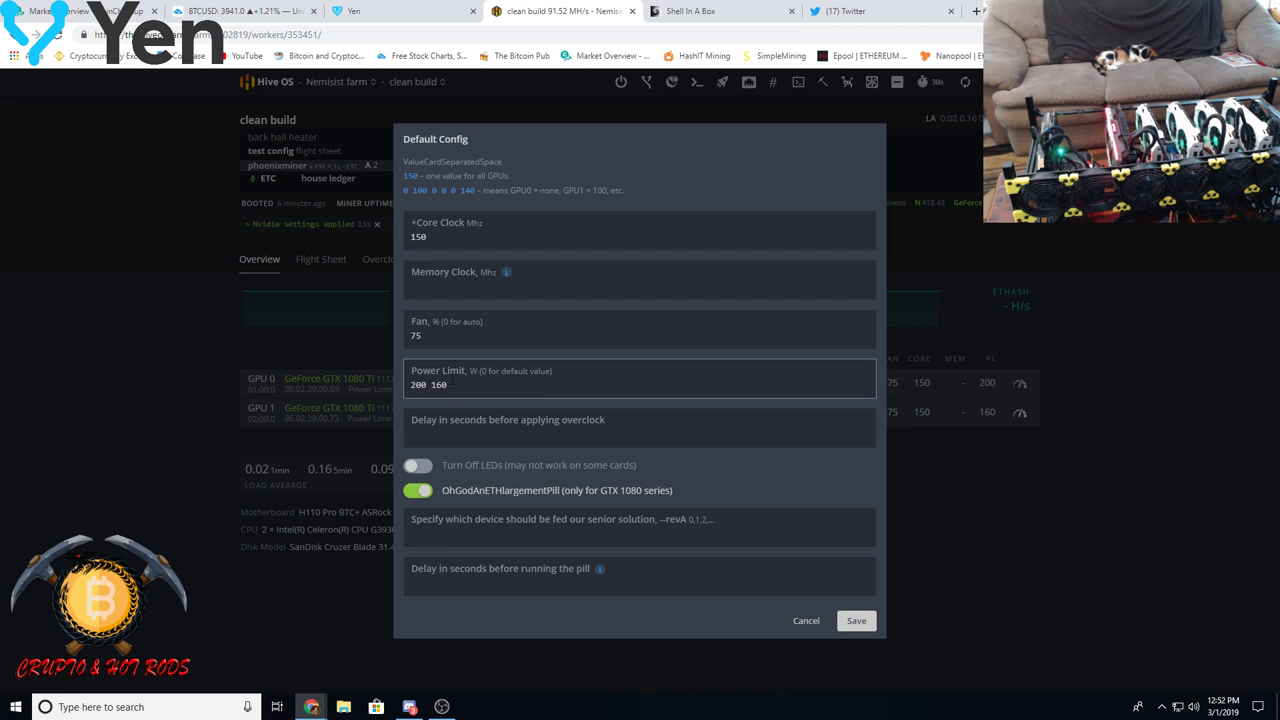
{"action": "left_click", "coordinate": [434, 237]}
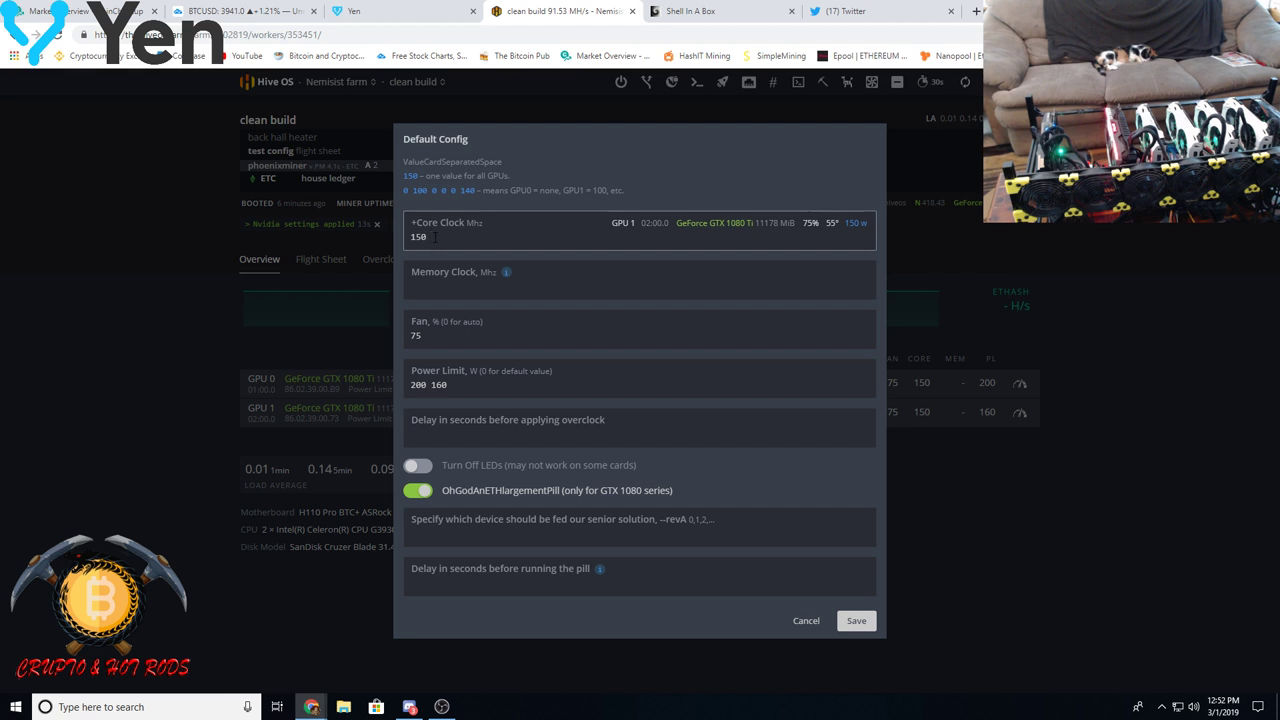
{"action": "type", "text": "150"}
{"action": "key", "text": "BackSpace"}
{"action": "key", "text": "BackSpace"}
{"action": "type", "text": "75"}
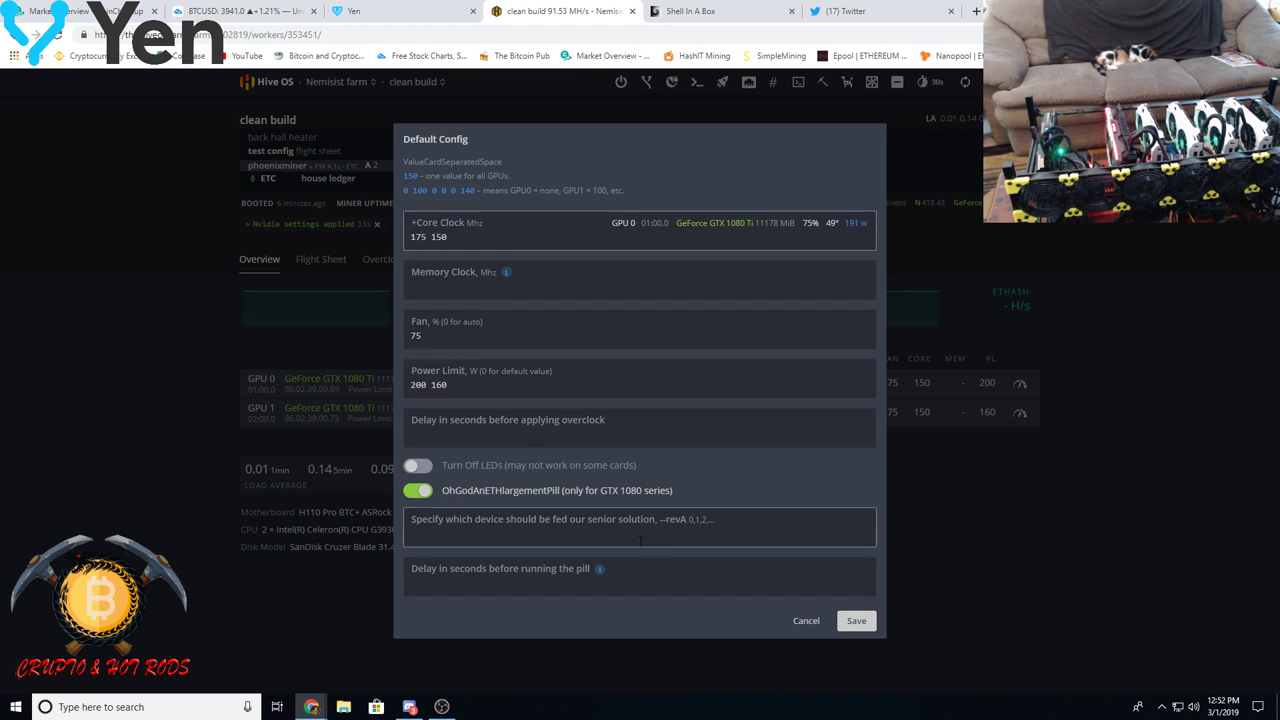
{"action": "left_click", "coordinate": [857, 621]}
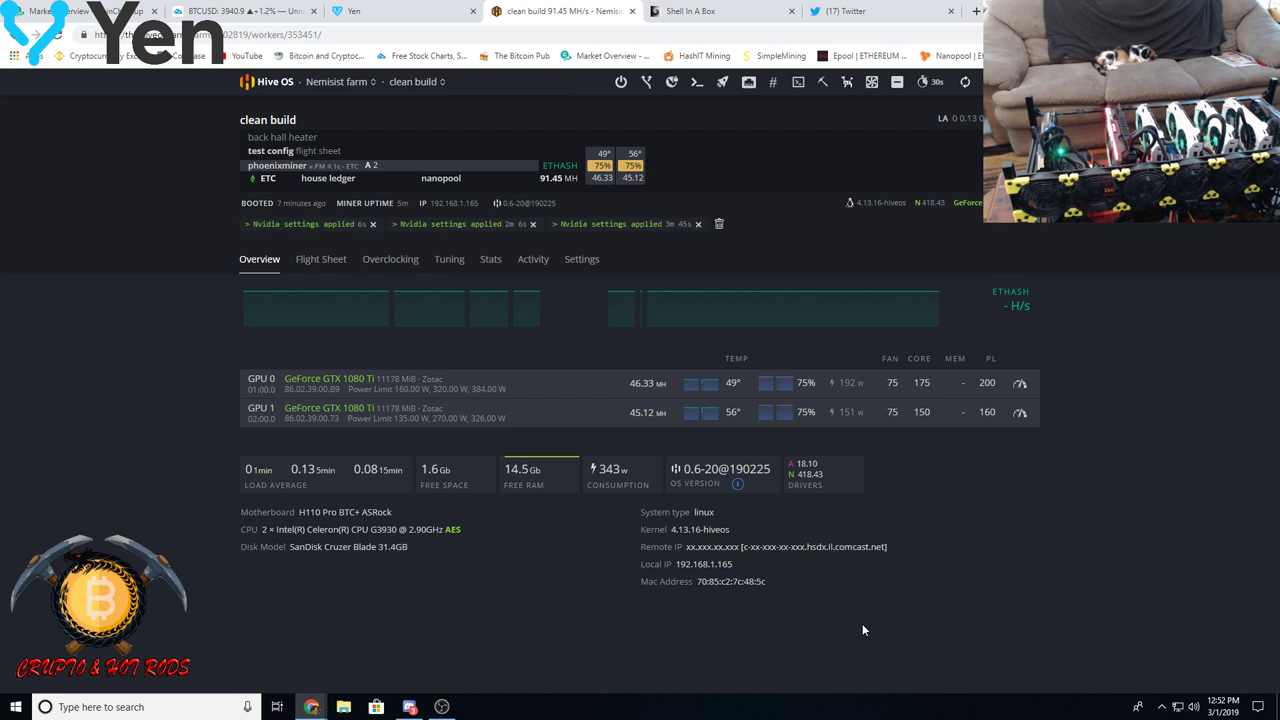
{"action": "mouse_move", "coordinate": [800, 318]}
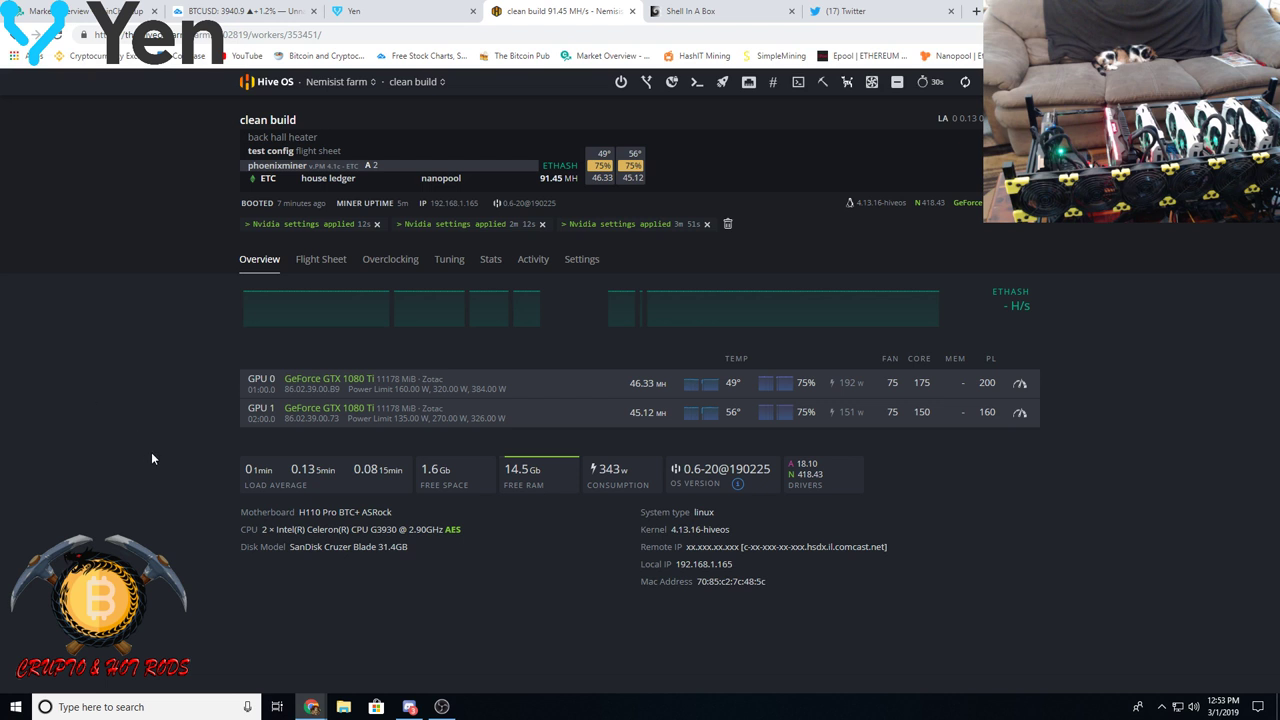
{"action": "left_click", "coordinate": [726, 225]}
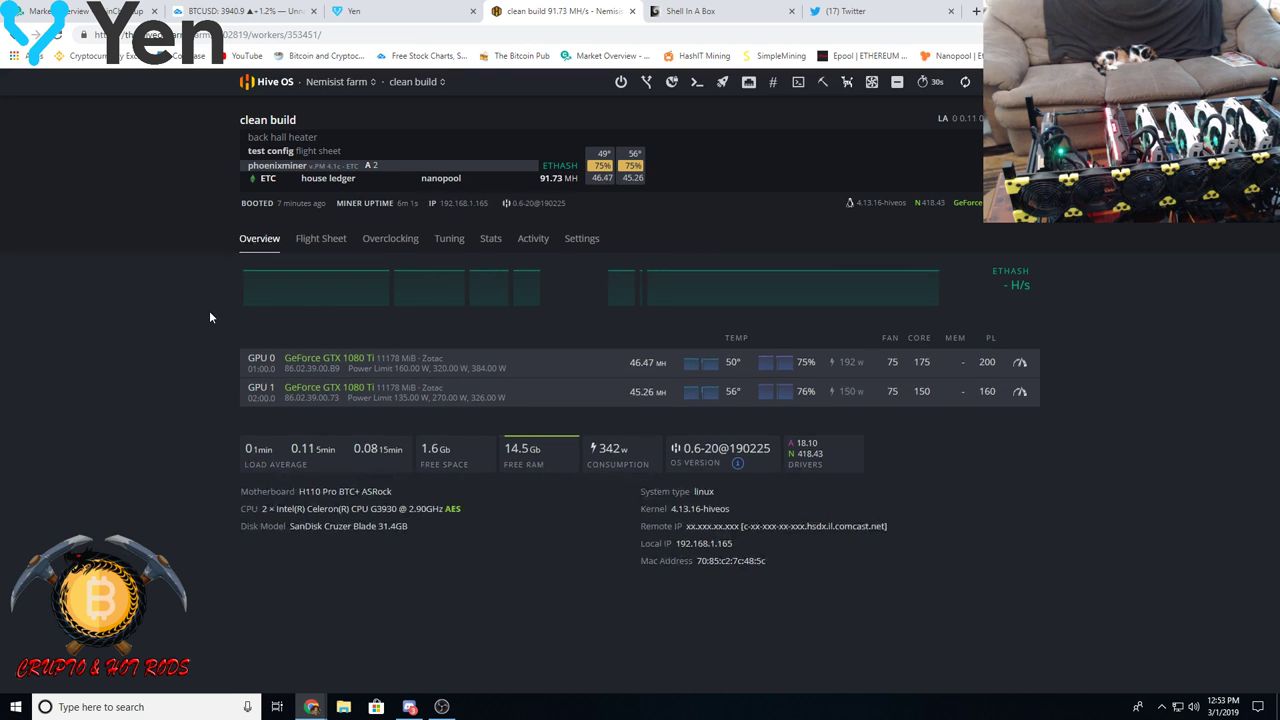
- Close the remote shell and Twitter pages, leaving the clean build rig's overview open
{"action": "left_click", "coordinate": [715, 11]}
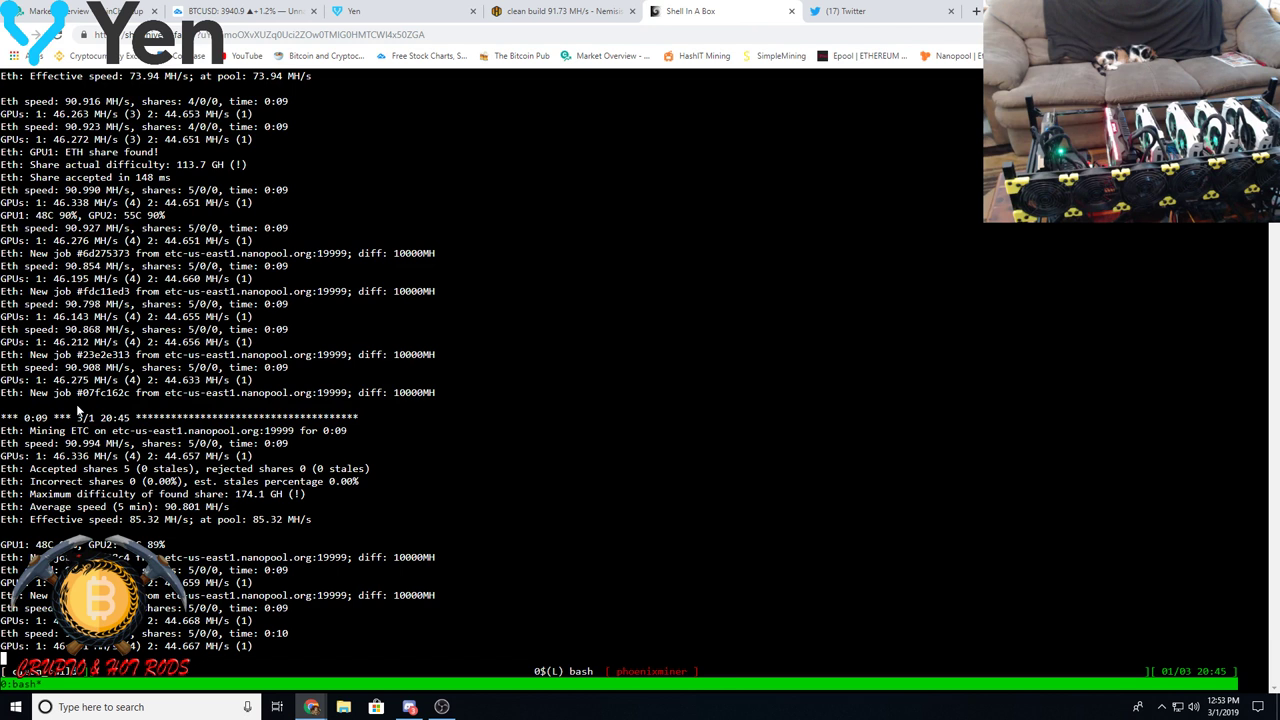
{"action": "left_click", "coordinate": [791, 11]}
{"action": "left_click", "coordinate": [706, 112]}
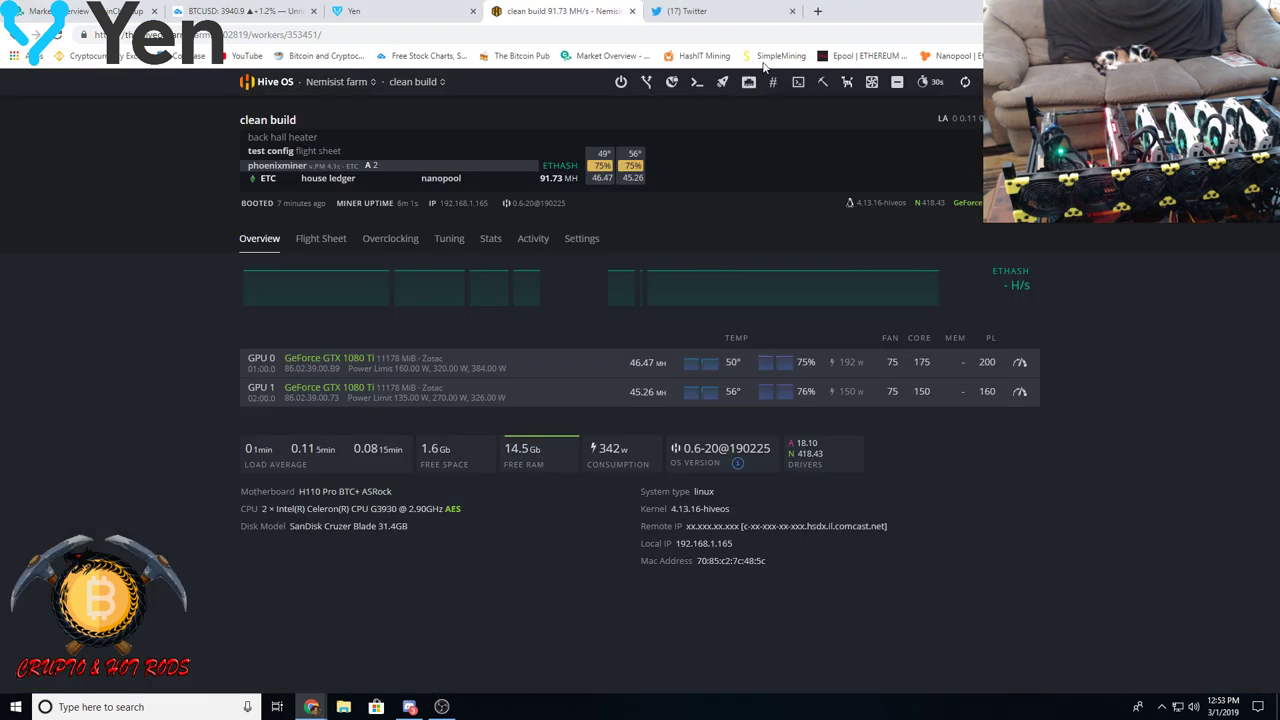
{"action": "left_click", "coordinate": [791, 11]}
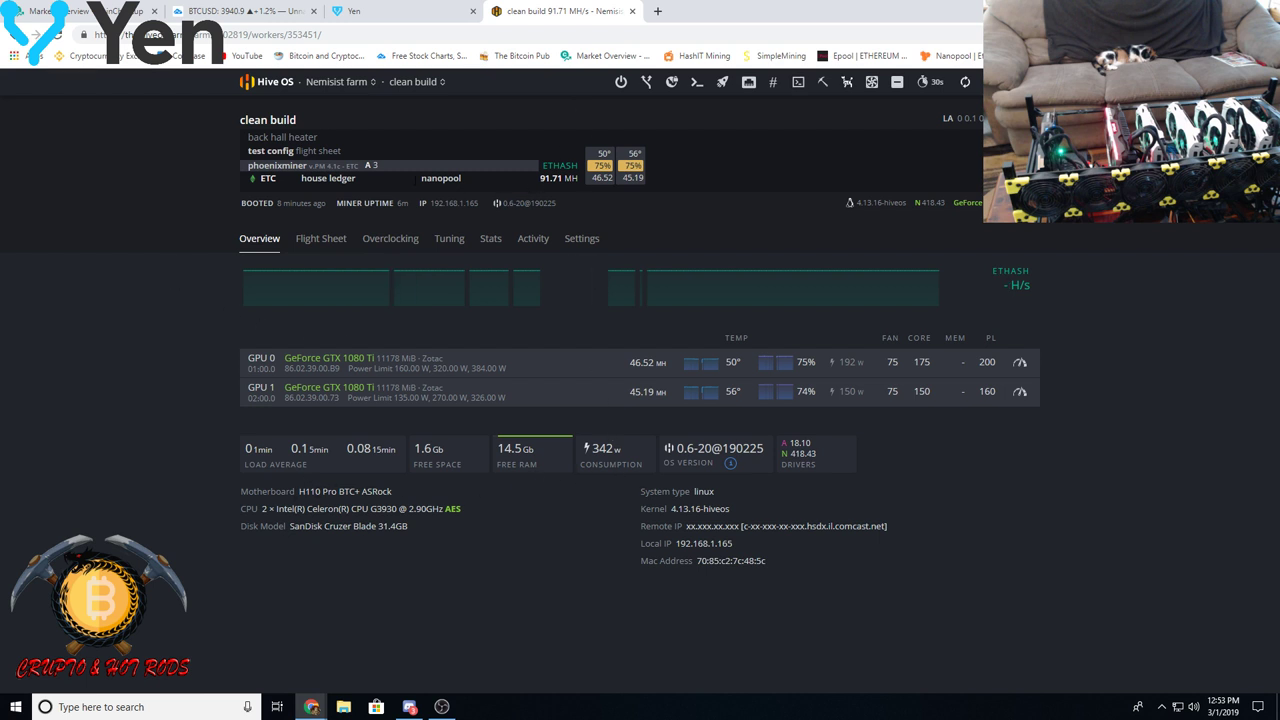
- Start a Hive Shell remote session for the clean build rig
{"action": "left_click", "coordinate": [802, 86]}
{"action": "left_click", "coordinate": [706, 110]}
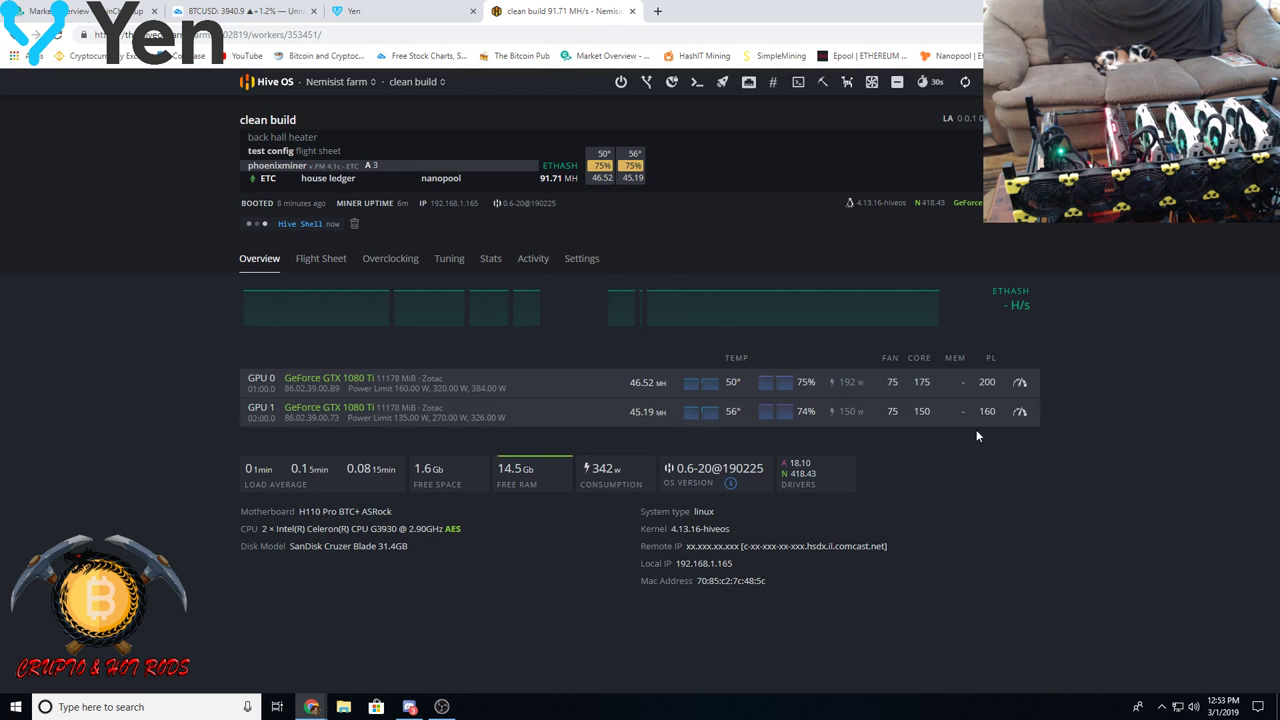
- Set GPU 0's core clock offset to 200 MHz in the overclock config and save it
{"action": "left_click", "coordinate": [1020, 382]}
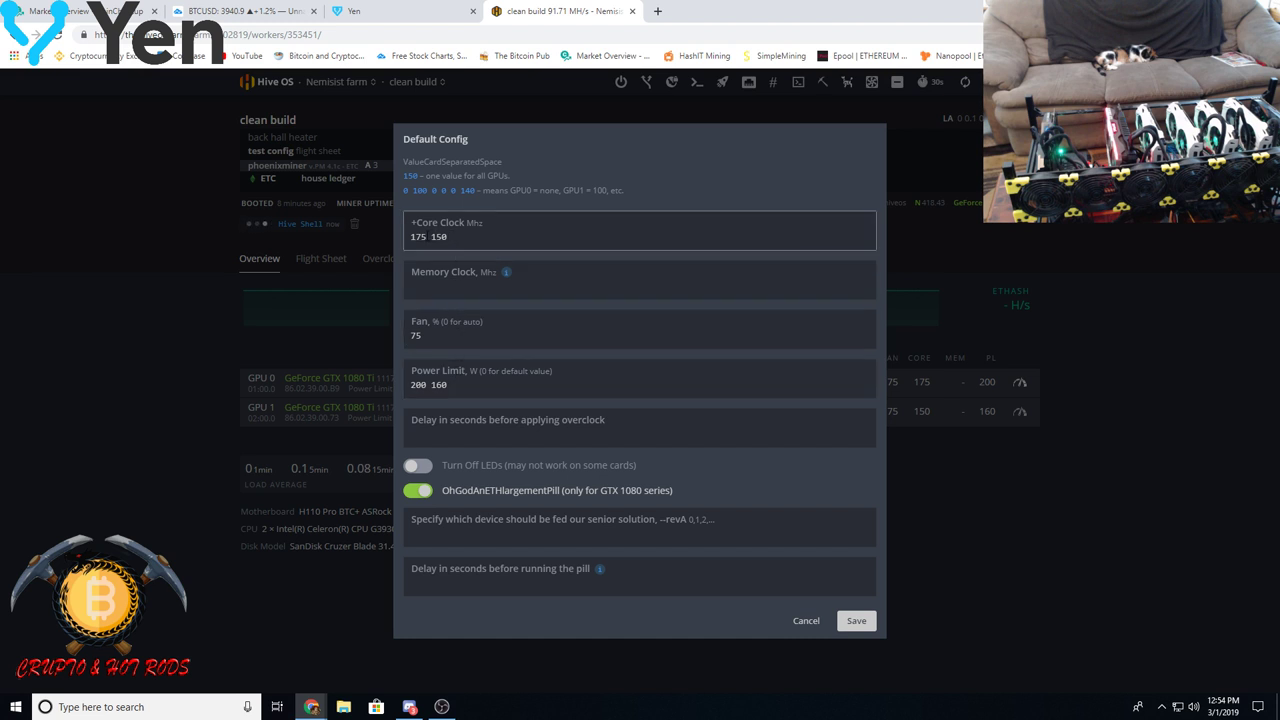
{"action": "double_click", "coordinate": [418, 237]}
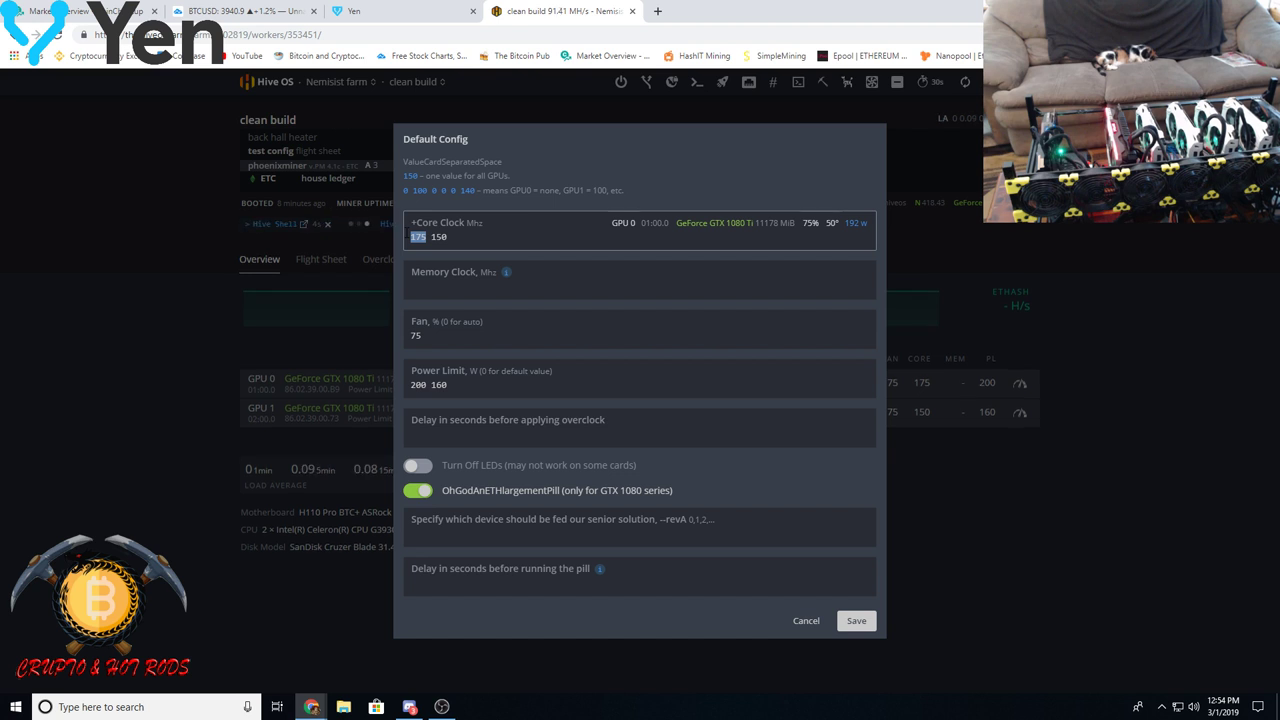
{"action": "type", "text": "200"}
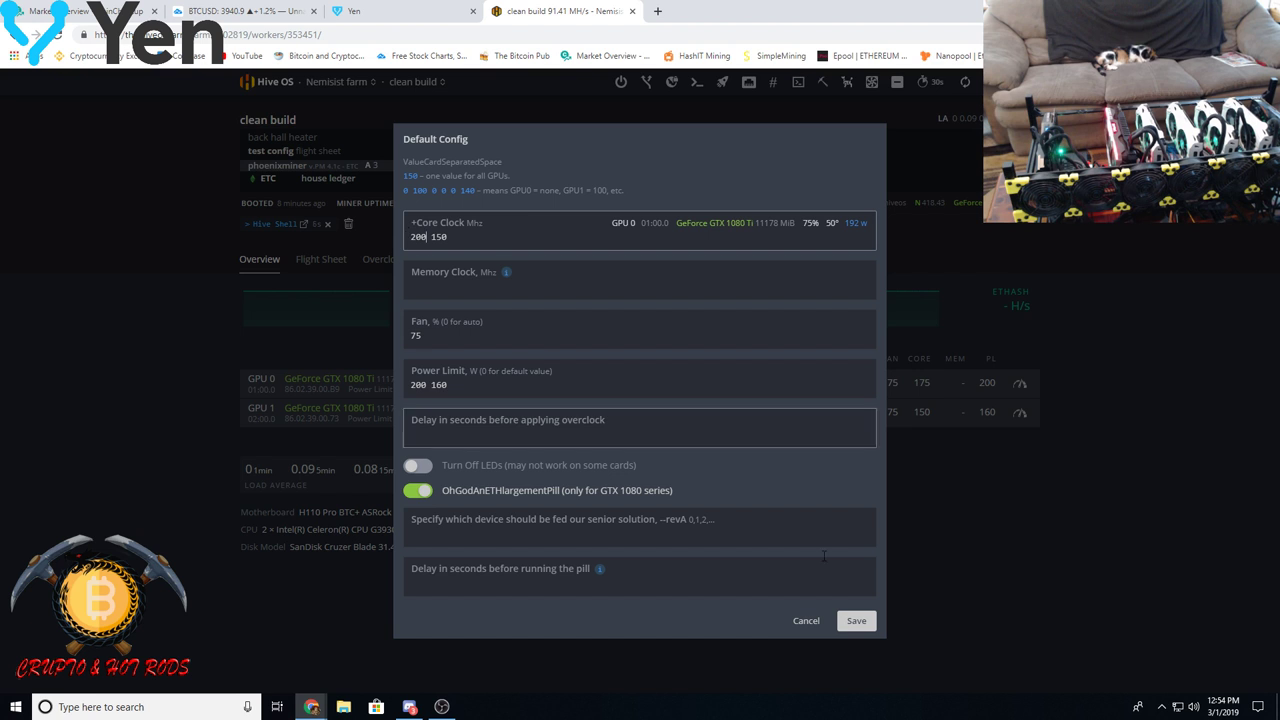
{"action": "left_click", "coordinate": [857, 621]}
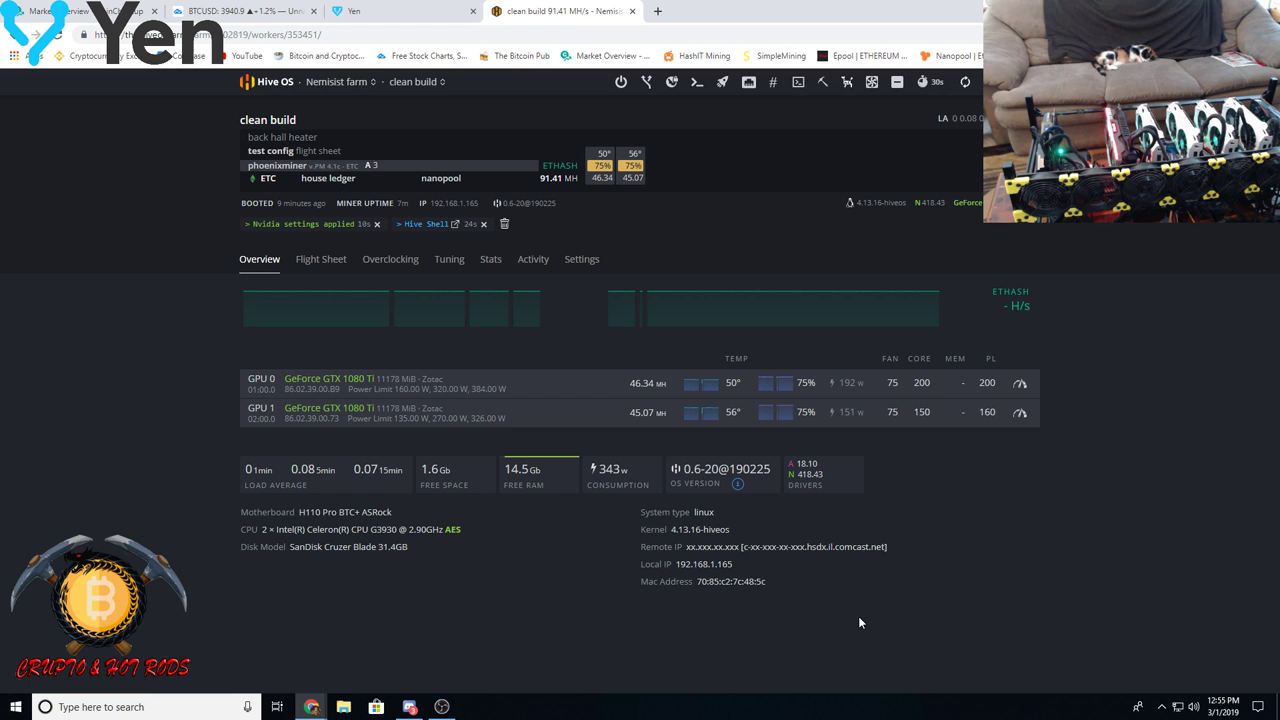
- Open the rig's Hive Shell and run the miner command to view the running miner's output
{"action": "left_click", "coordinate": [456, 226]}
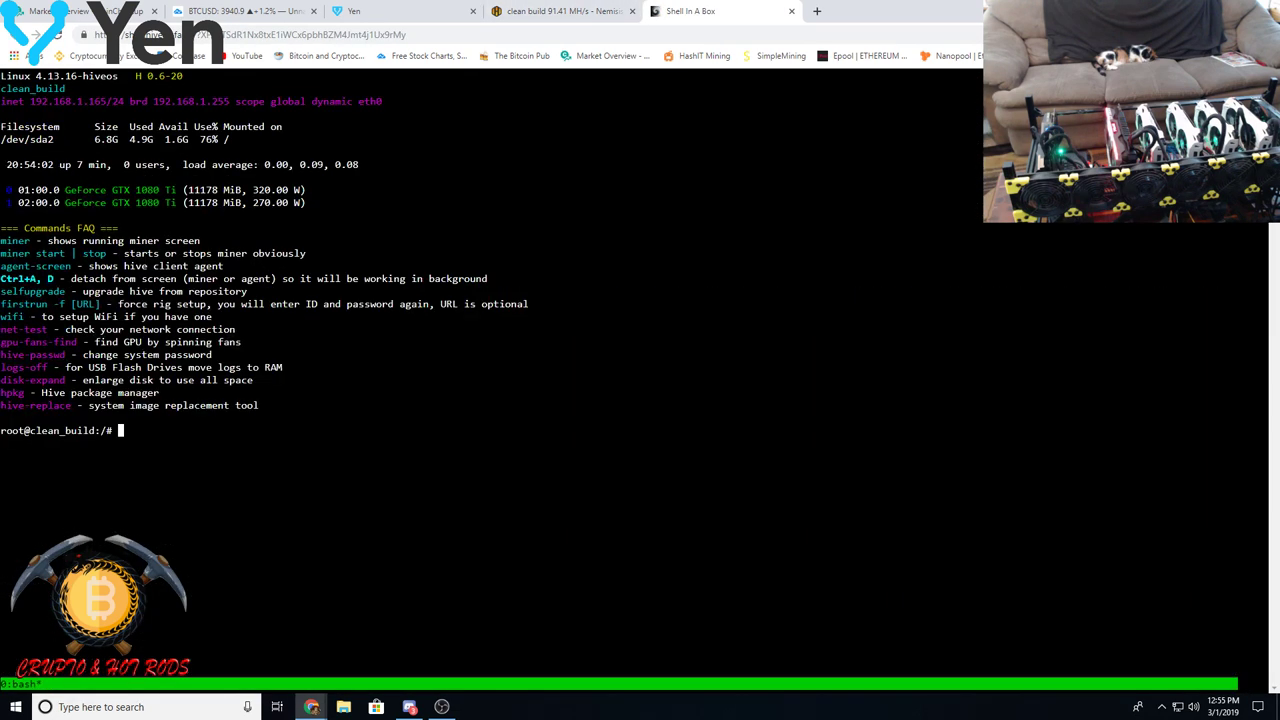
{"action": "type", "text": "miner"}
{"action": "key", "text": "Return"}
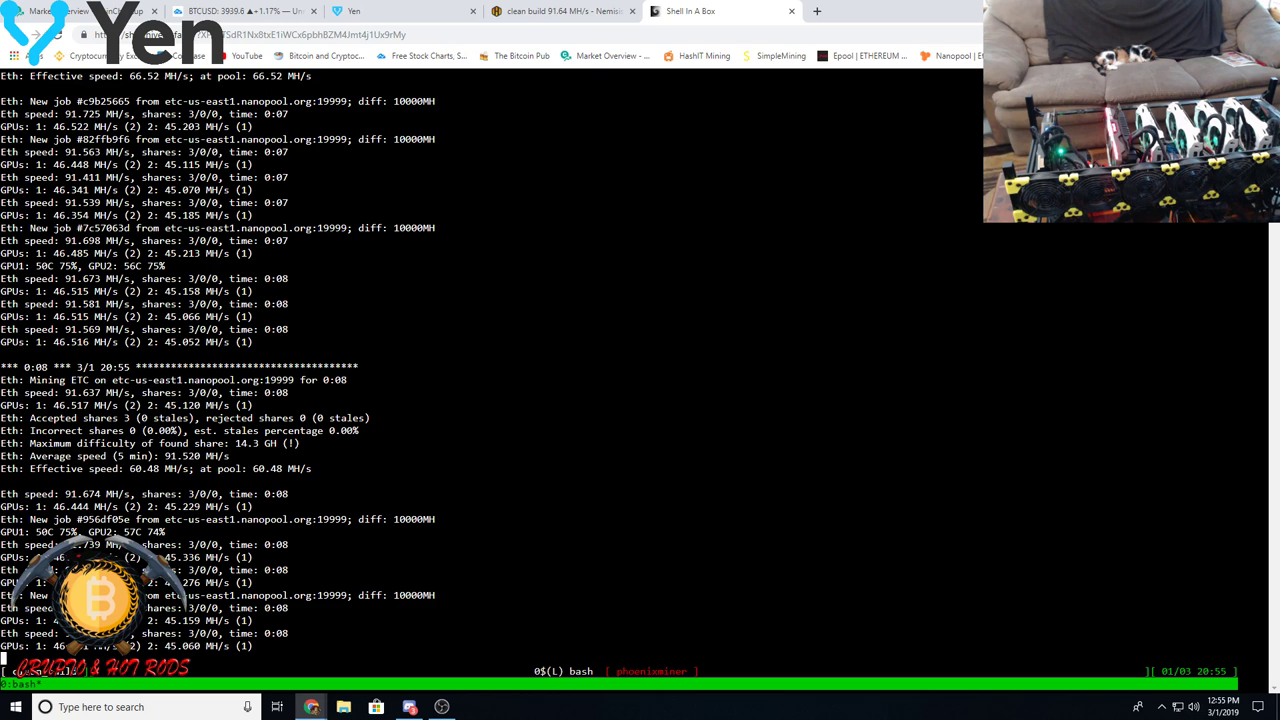
- Return to the clean build rig's overview and close the Yen, BTCUSD chart and Market Overview pages
{"action": "left_click", "coordinate": [558, 12]}
{"action": "left_click", "coordinate": [149, 300]}
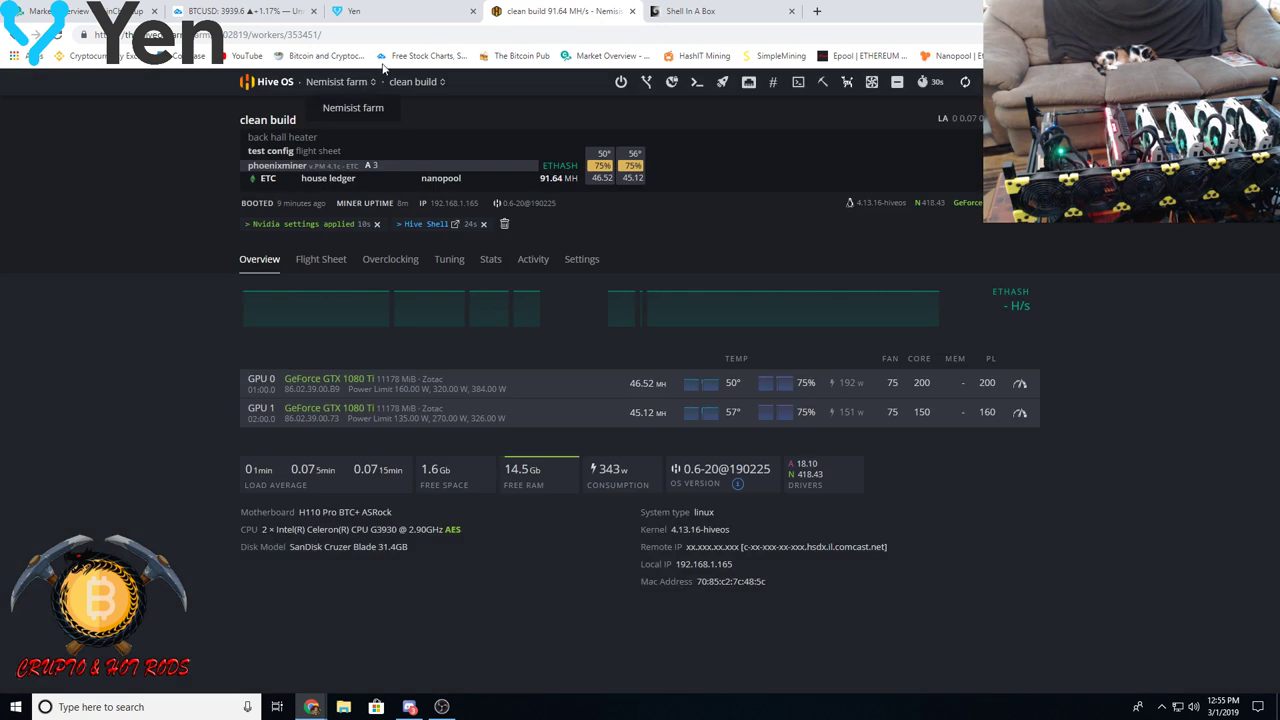
{"action": "left_click", "coordinate": [473, 11]}
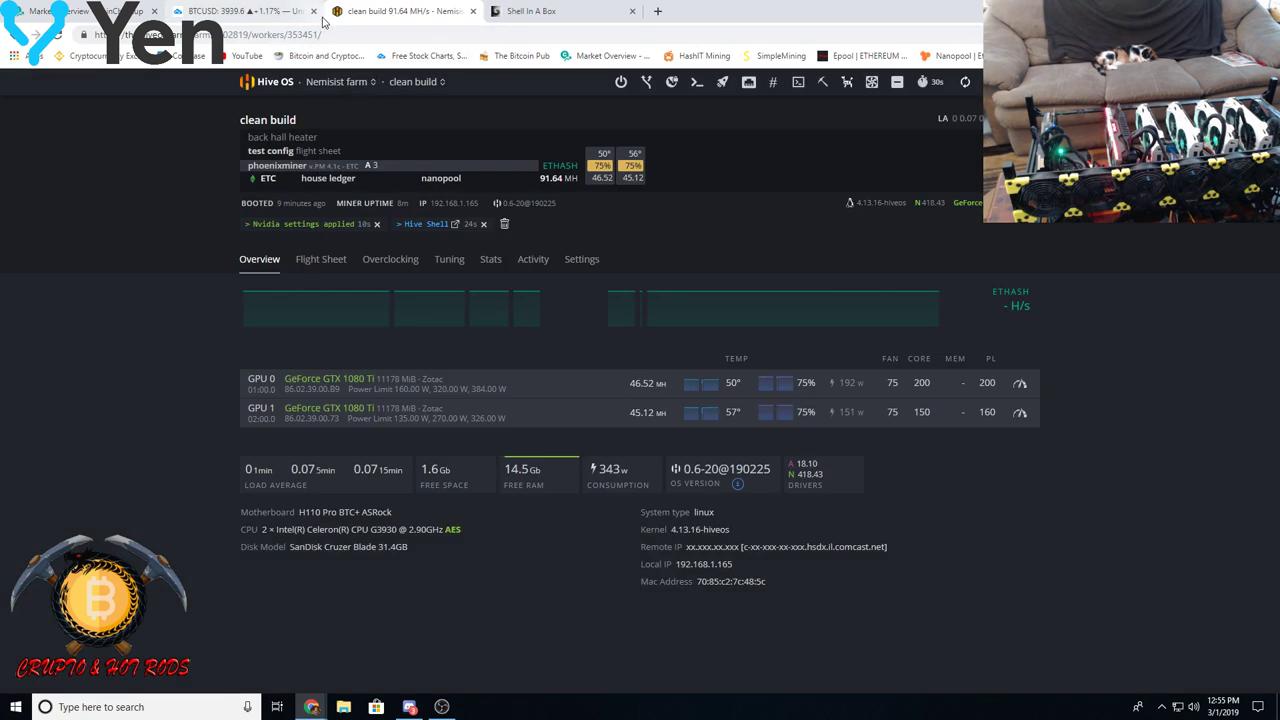
{"action": "left_click", "coordinate": [313, 11]}
{"action": "left_click", "coordinate": [154, 11]}
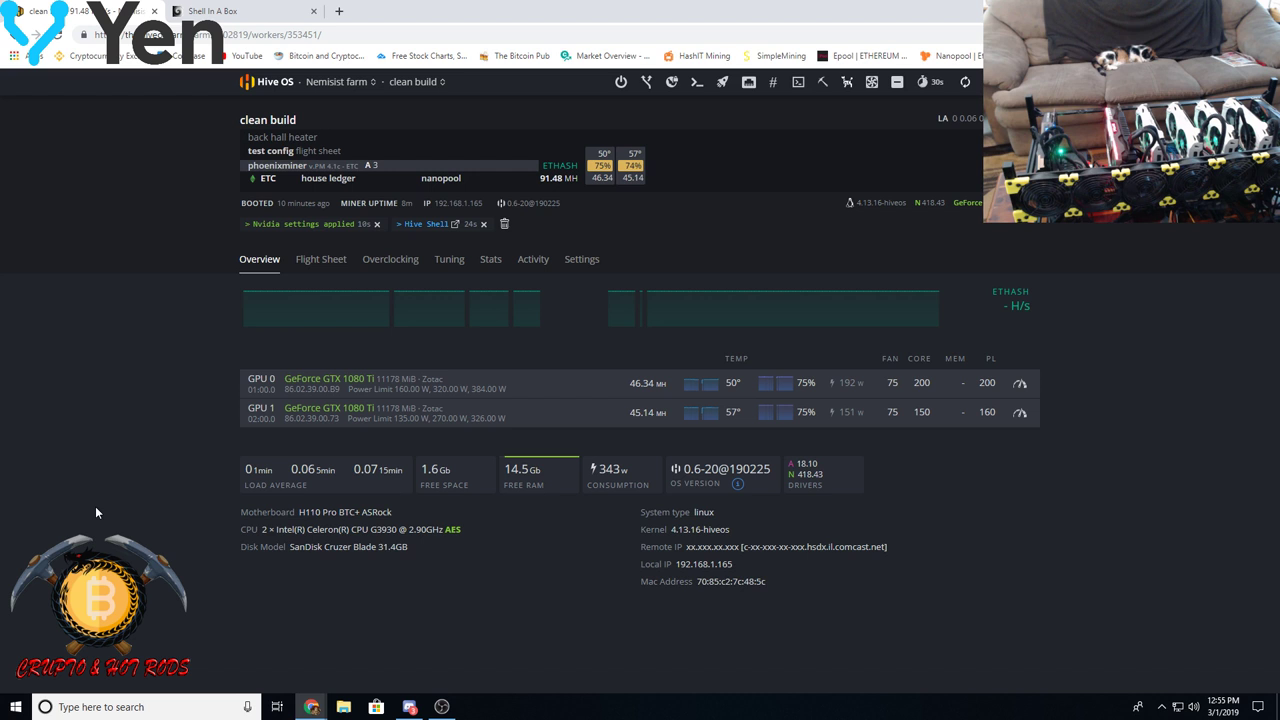
- Set GPU 1's core clock offset to 175 MHz, leaving GPU 0 at 200 MHz, and save the config
{"action": "left_click", "coordinate": [1019, 413]}
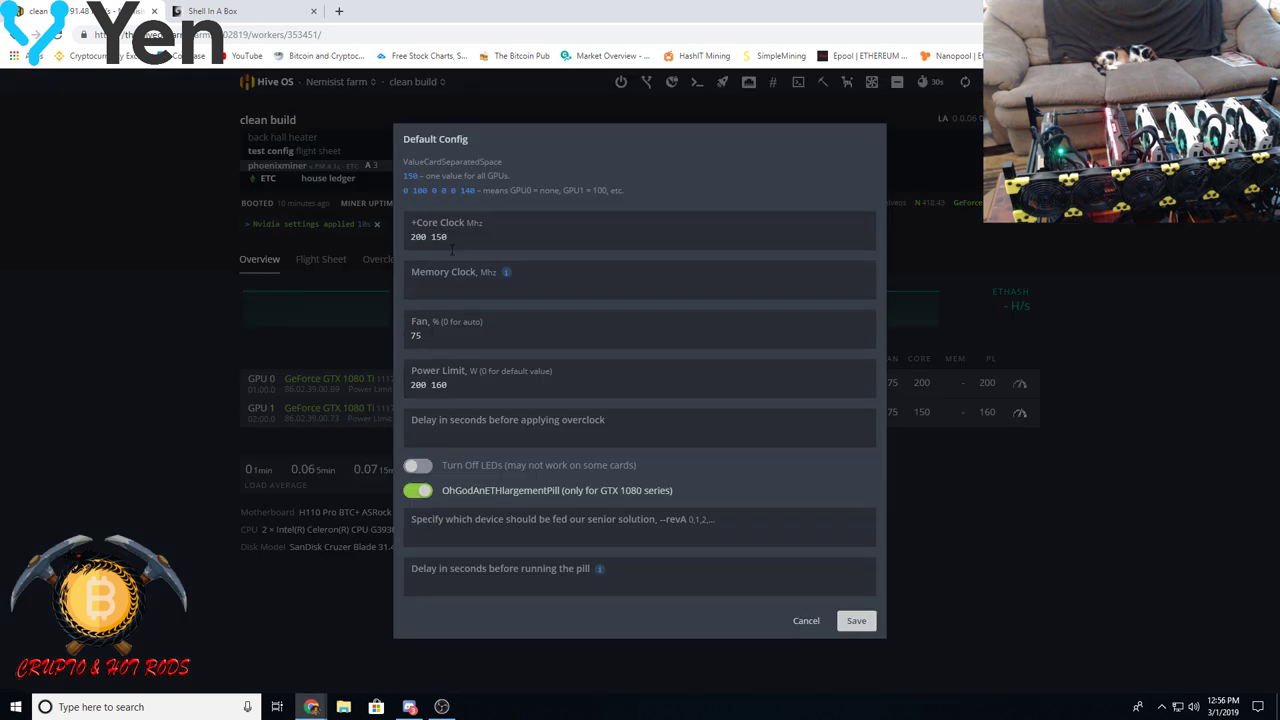
{"action": "left_click_drag", "start_coordinate": [448, 236], "coordinate": [435, 237]}
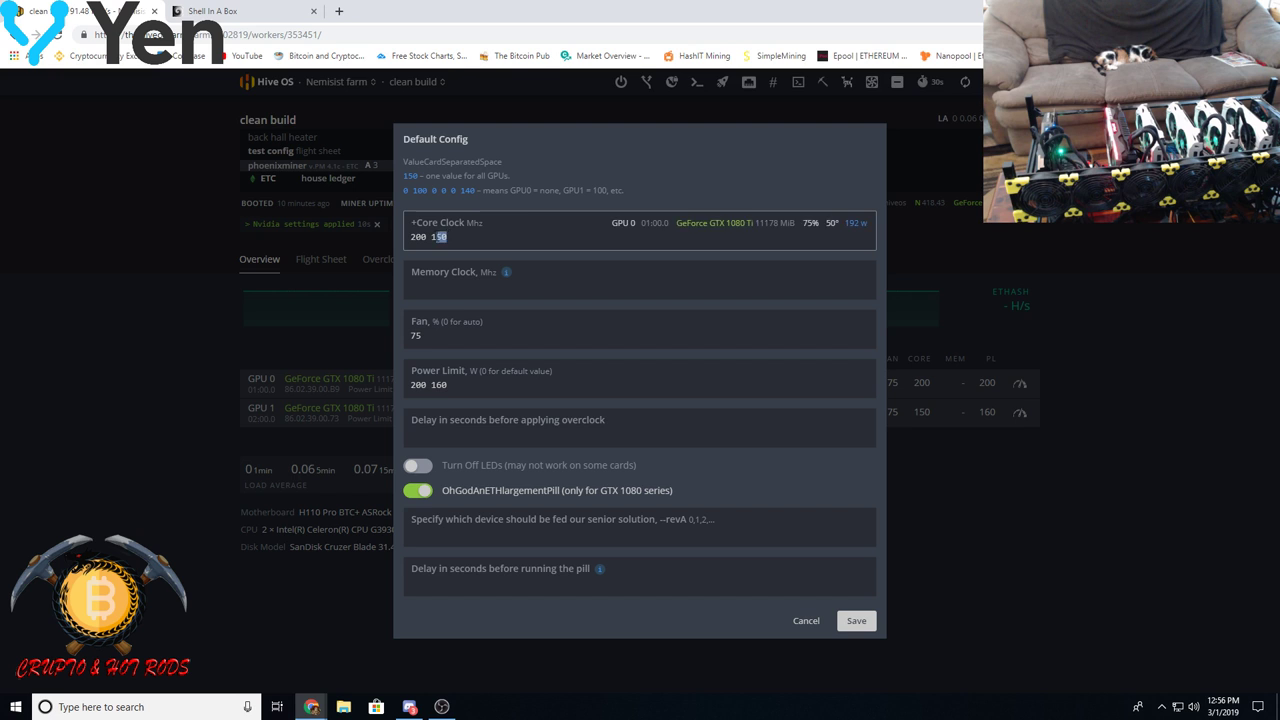
{"action": "type", "text": "75"}
{"action": "key", "text": "Return"}
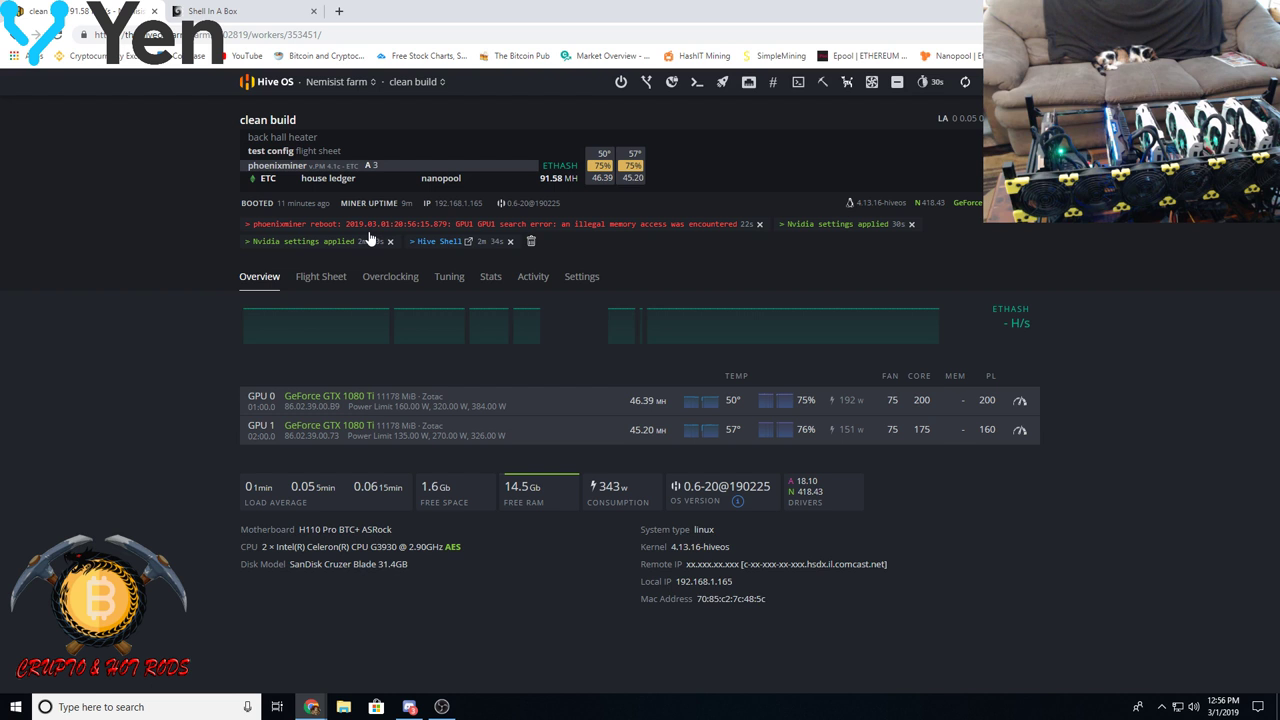
- Set GPU 1's core clock offset back to 150 MHz and save the config
{"action": "left_click", "coordinate": [1020, 429]}
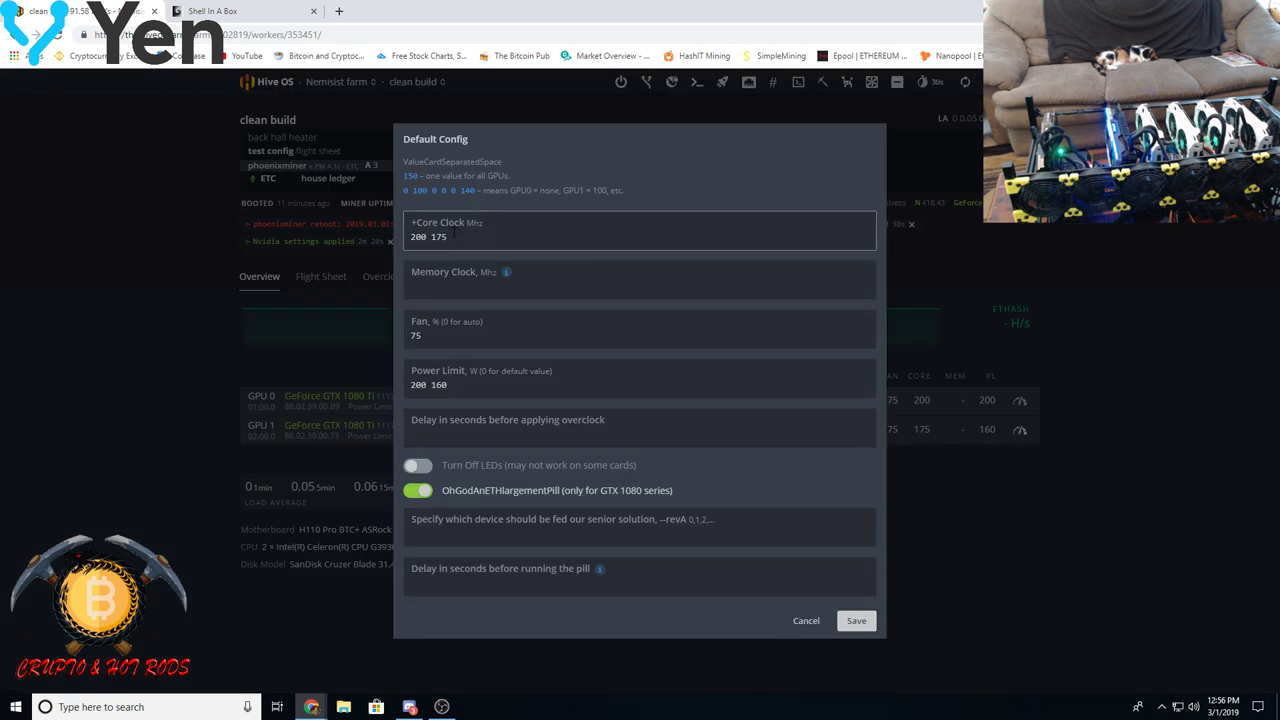
{"action": "left_click_drag", "start_coordinate": [450, 236], "coordinate": [436, 236]}
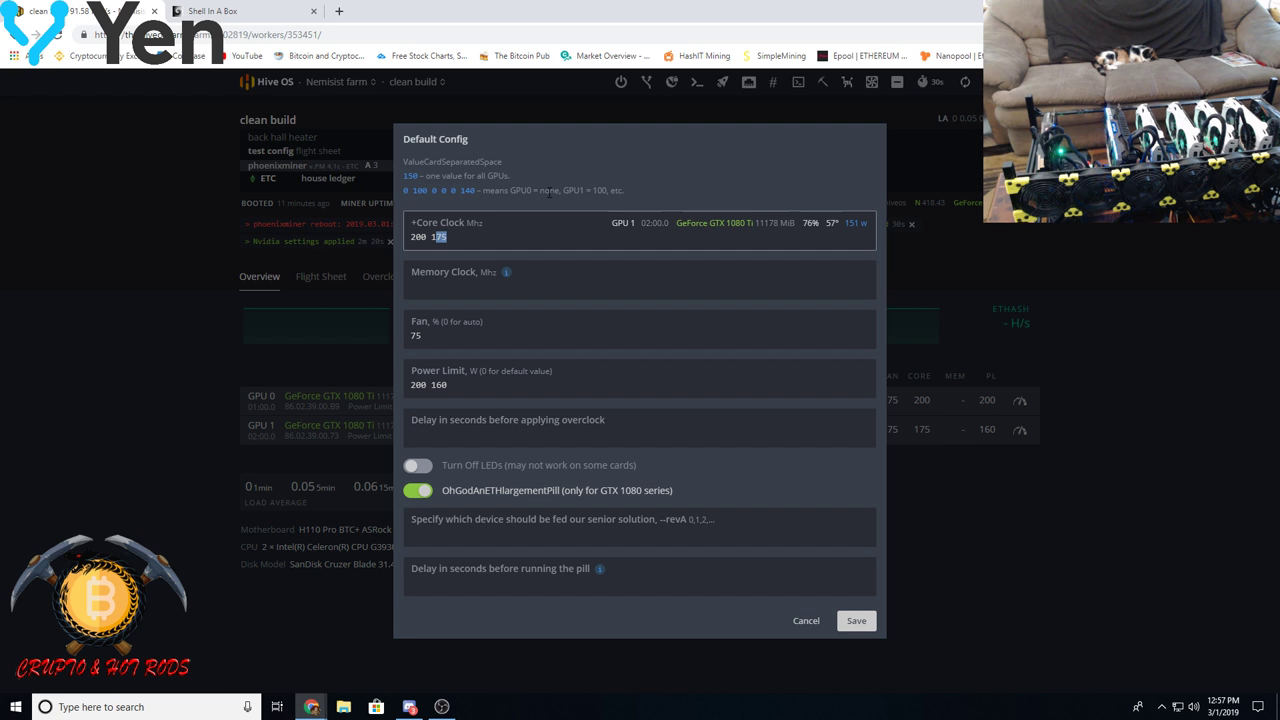
{"action": "type", "text": "75"}
{"action": "key", "text": "Return"}
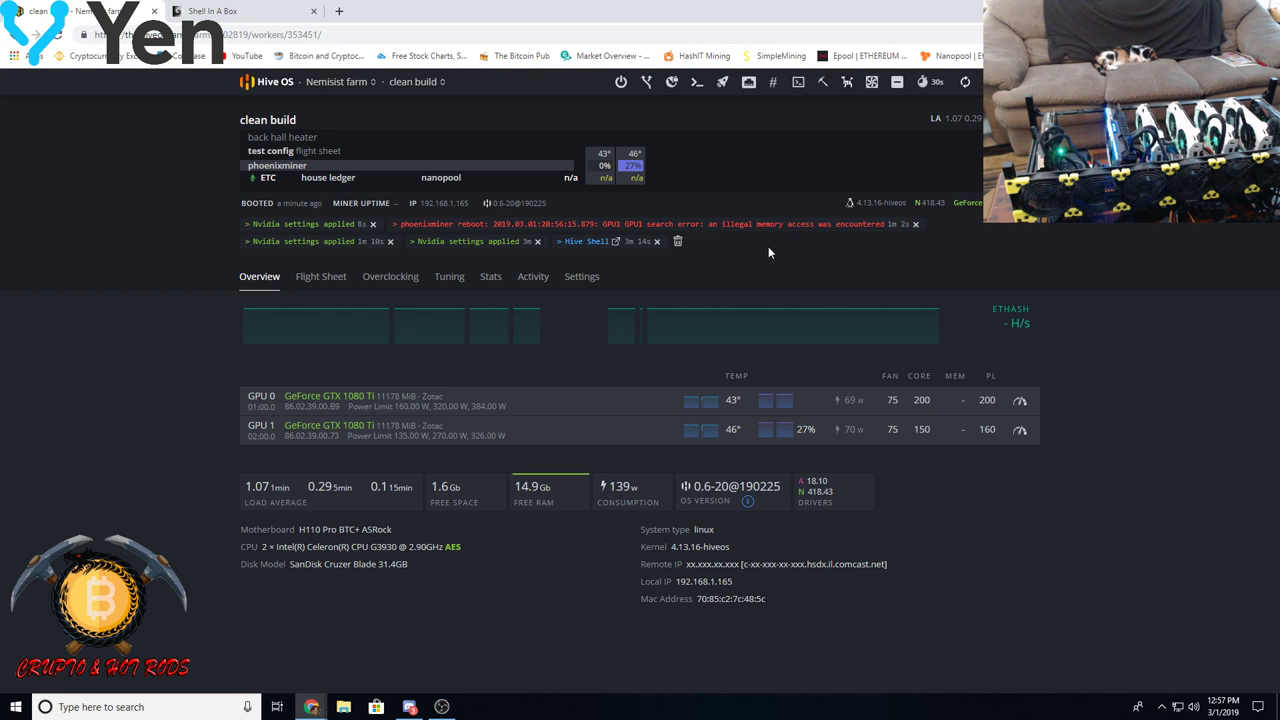
- Clear the rig's notifications, including the miner reboot messages, and reload the overview page
{"action": "left_click", "coordinate": [677, 242]}
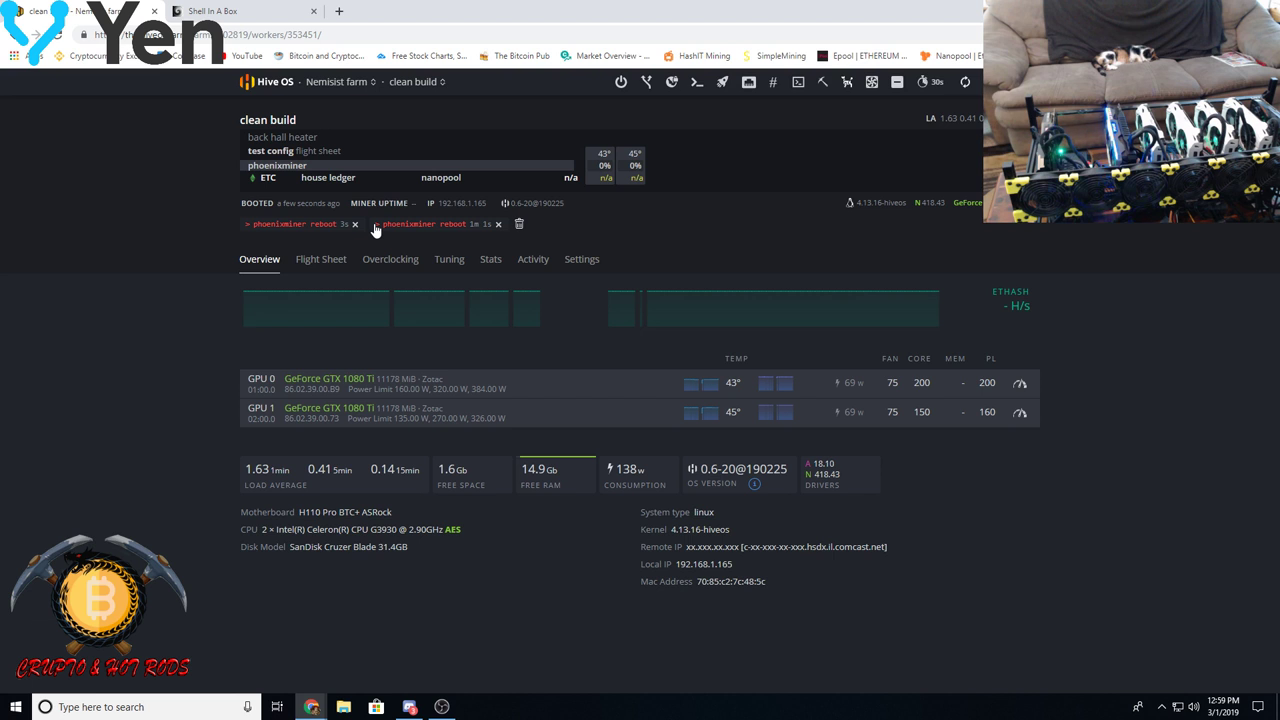
{"action": "left_click", "coordinate": [519, 226]}
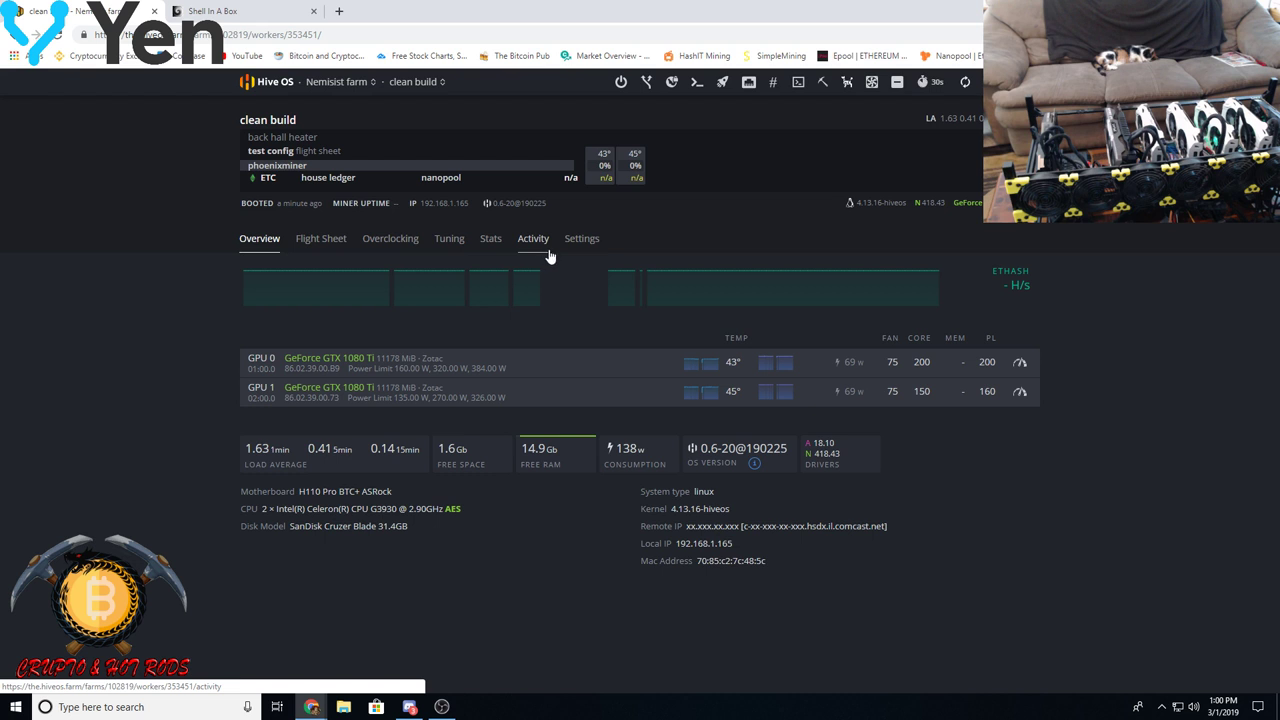
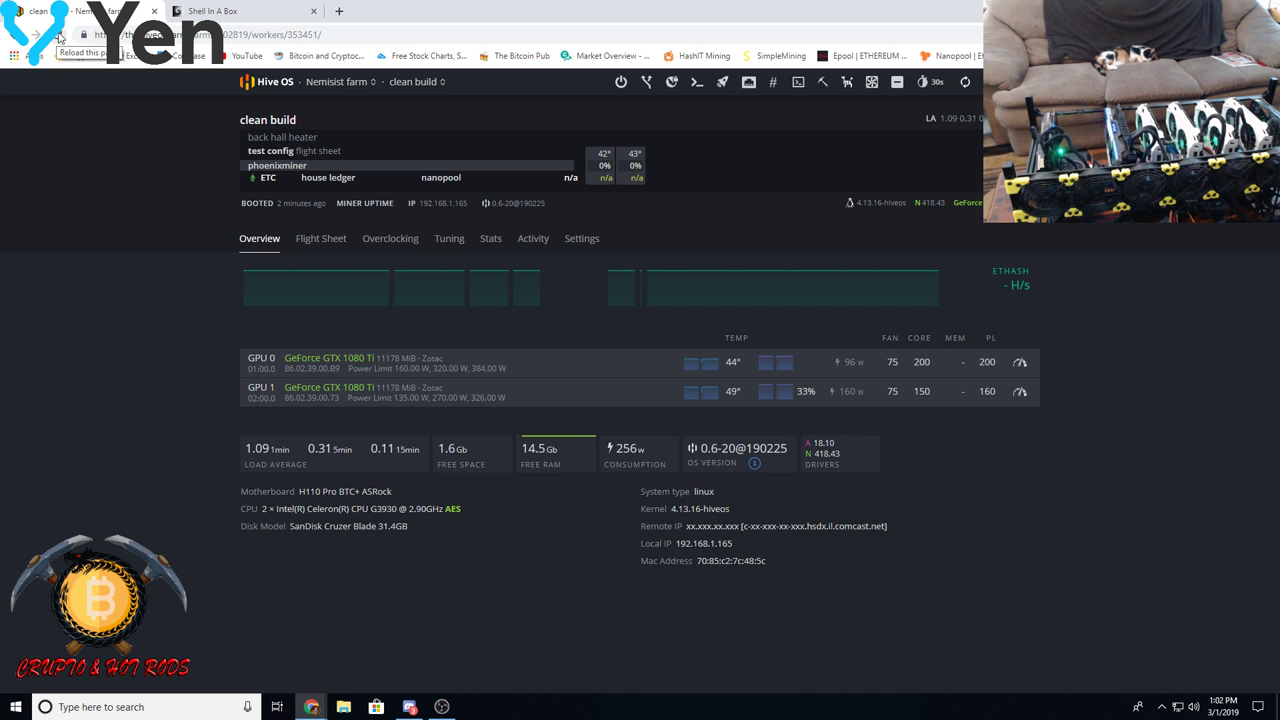
{"action": "left_click", "coordinate": [58, 37]}
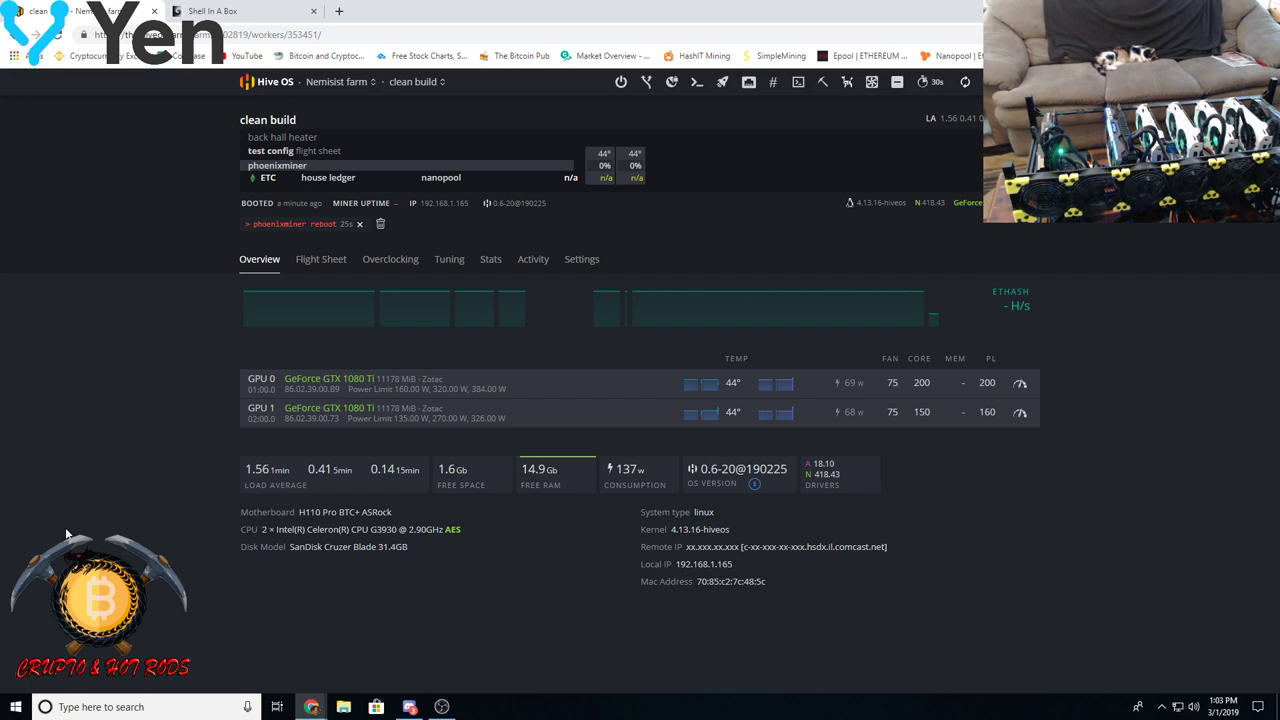
- Set GPU 0's core clock offset to 150 MHz, save the config, and clear the rig's notifications
{"action": "left_click", "coordinate": [1021, 387]}
{"action": "left_click", "coordinate": [427, 237]}
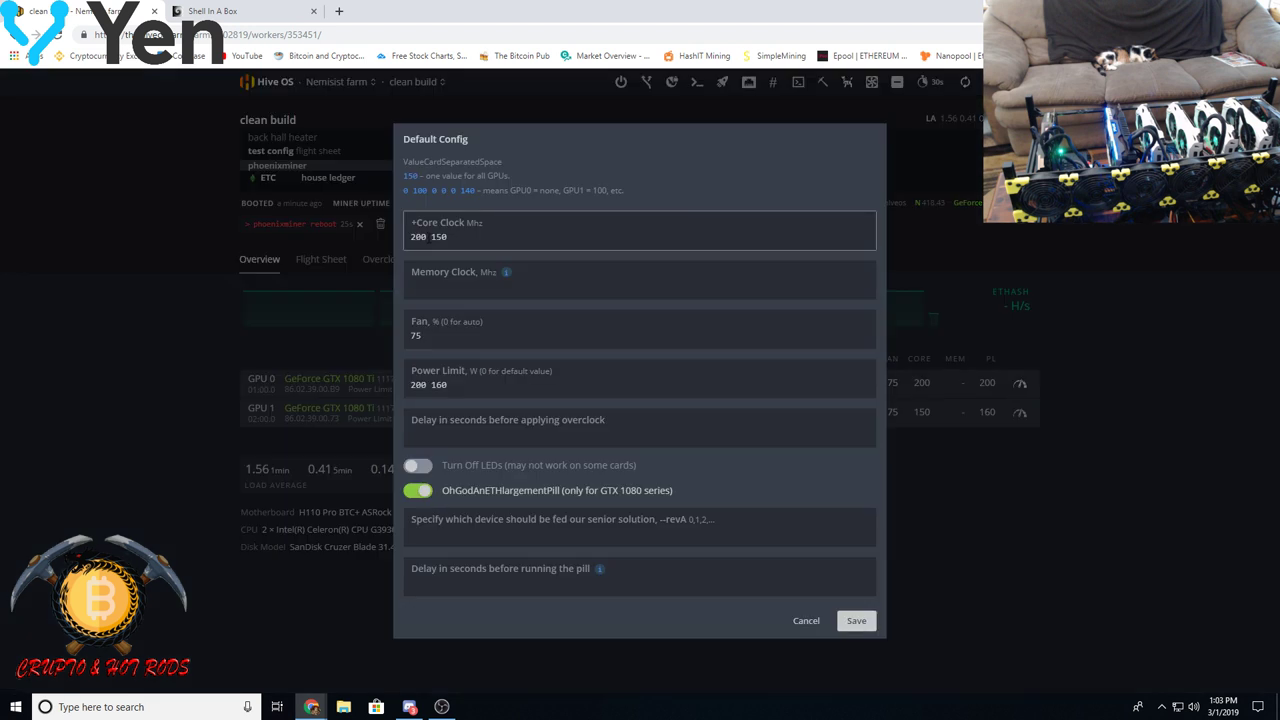
{"action": "double_click", "coordinate": [424, 237]}
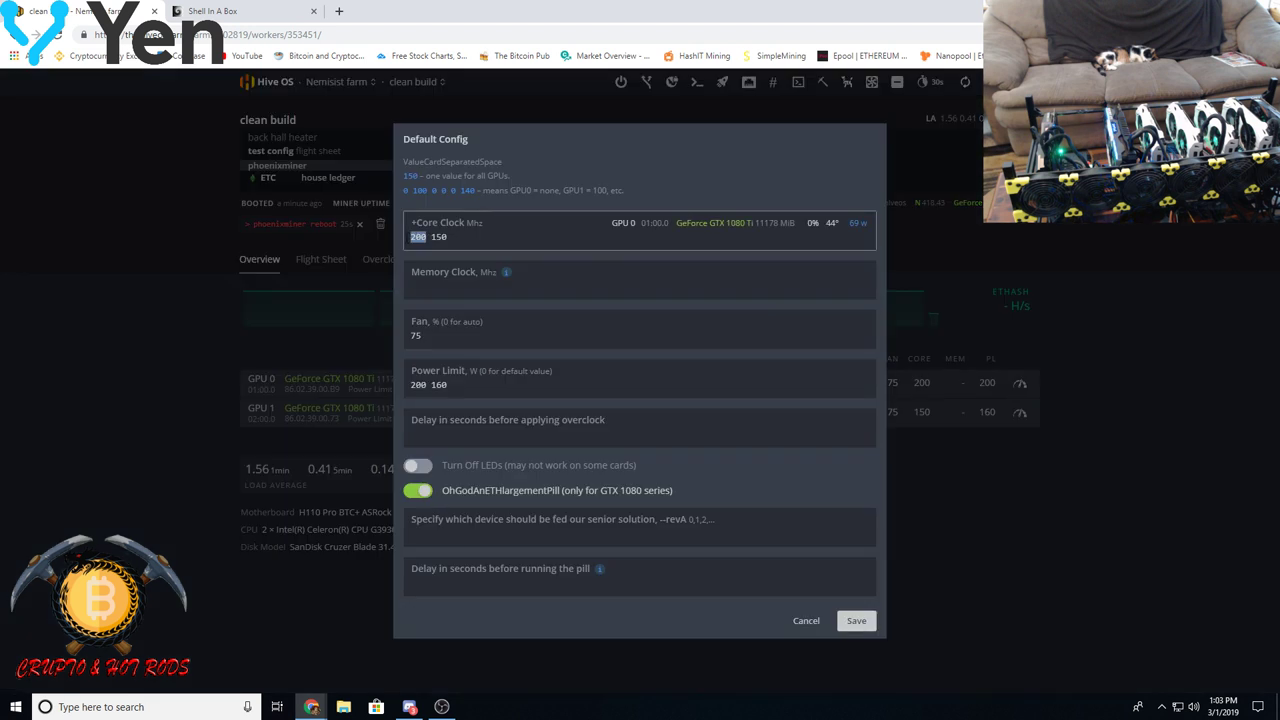
{"action": "type", "text": "150"}
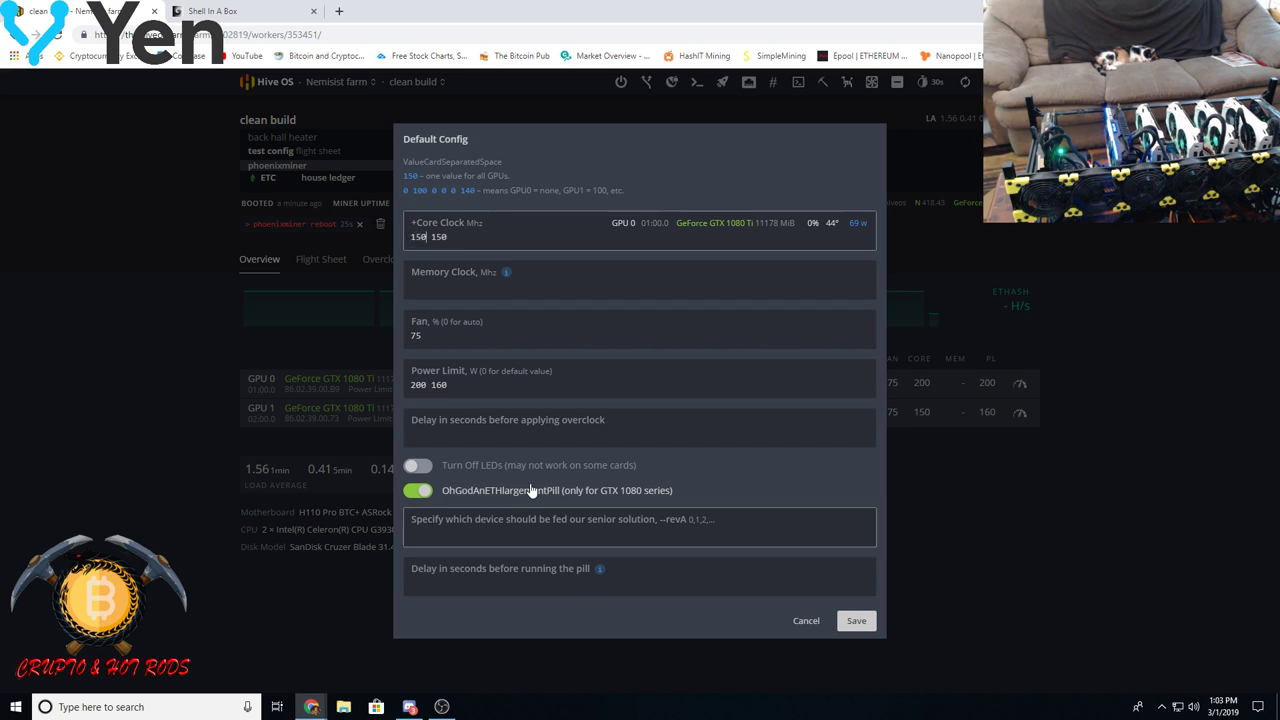
{"action": "left_click", "coordinate": [856, 622]}
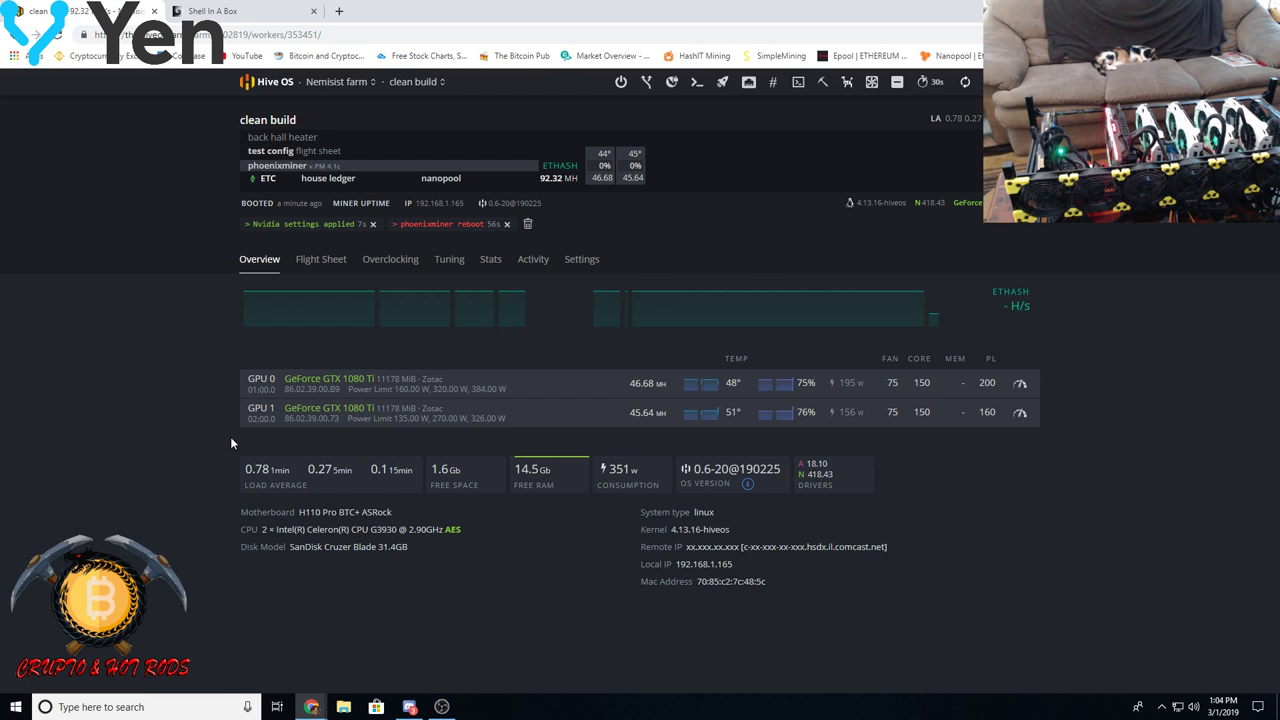
{"action": "left_click", "coordinate": [527, 229]}
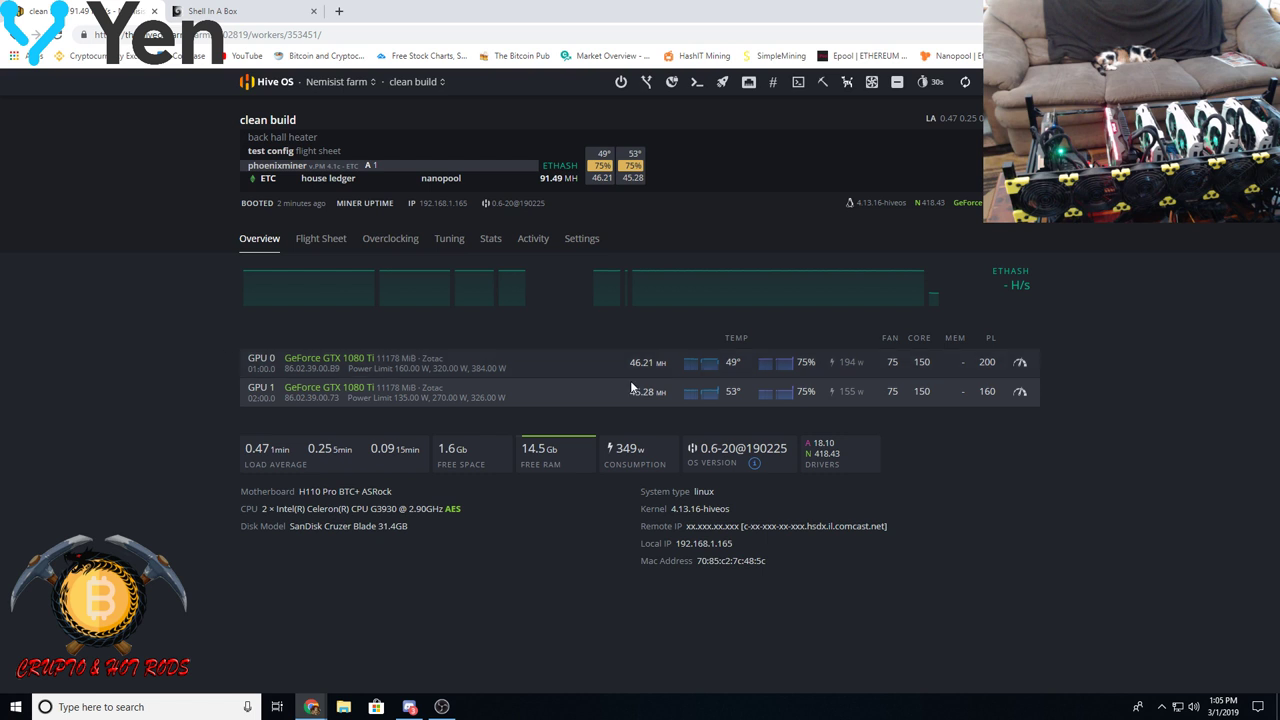
- Set GPU 0's core clock offset to 175 MHz and save the config
{"action": "left_click", "coordinate": [1021, 363]}
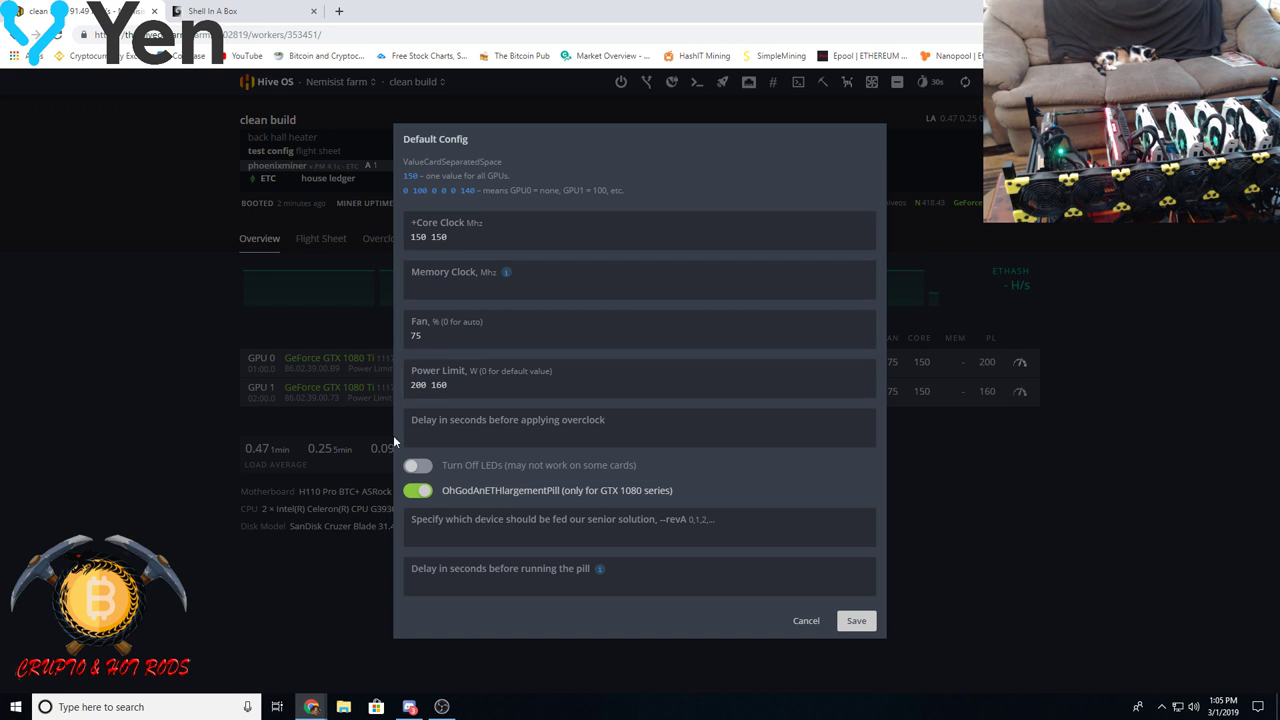
{"action": "left_click", "coordinate": [447, 237]}
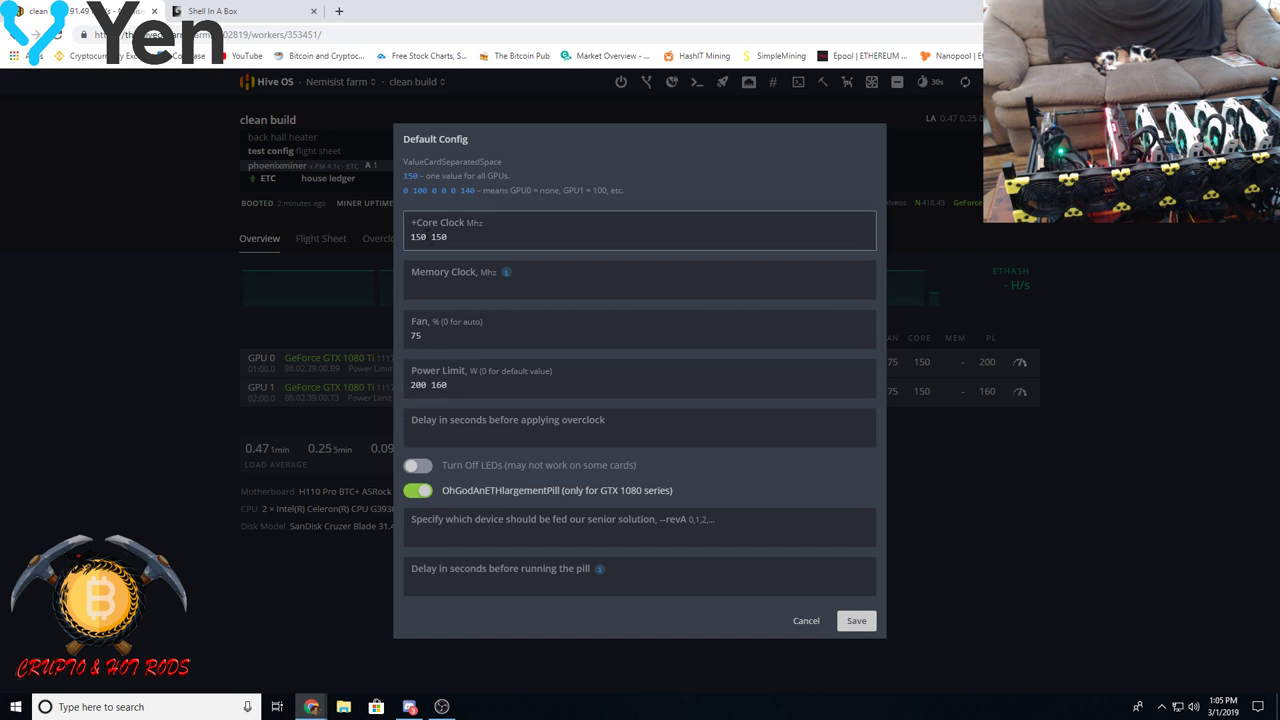
{"action": "left_click_drag", "start_coordinate": [427, 237], "coordinate": [416, 237]}
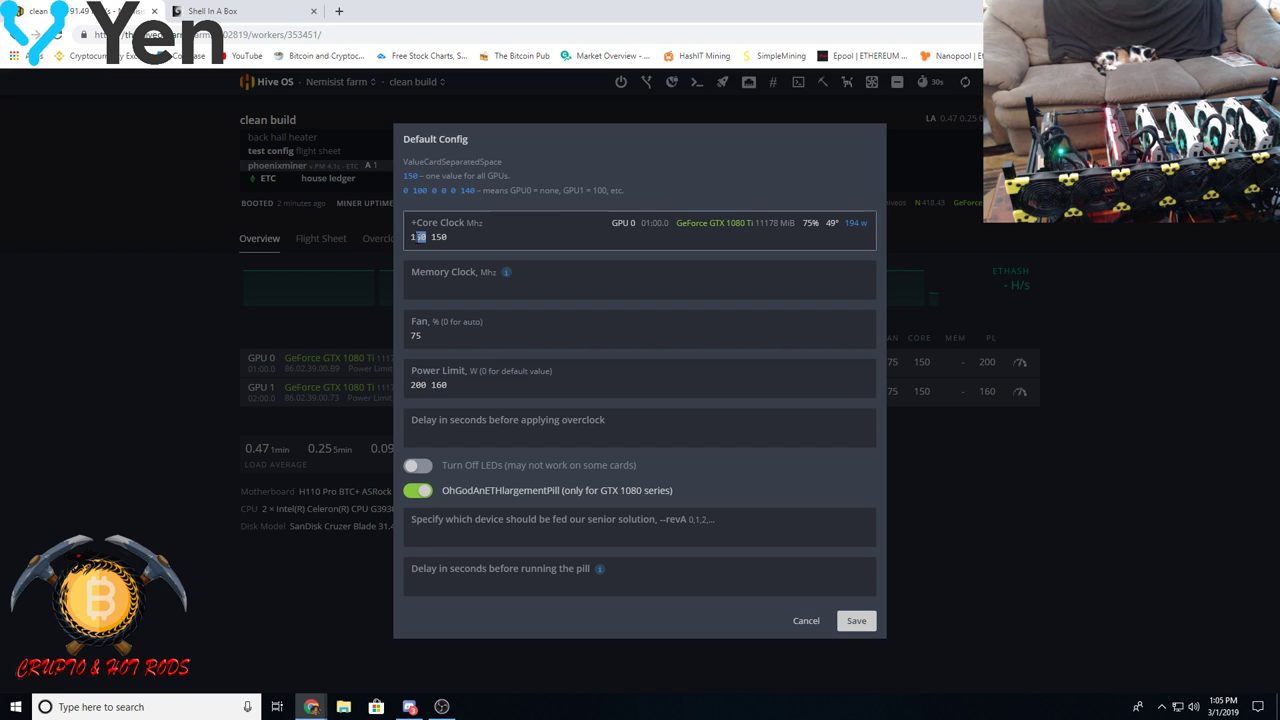
{"action": "type", "text": "75"}
{"action": "key", "text": "Return"}
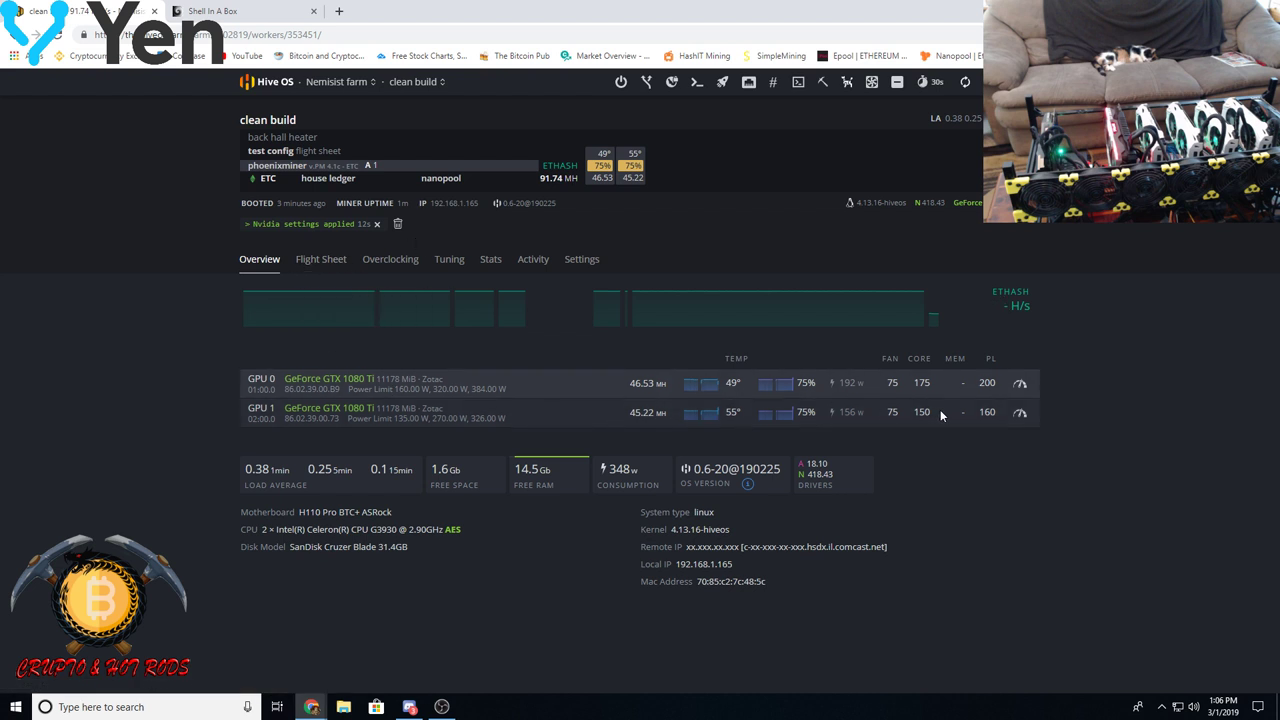
- Set the memory clock to 900 MHz for both GPUs and save the overclock config
{"action": "left_click", "coordinate": [1020, 385]}
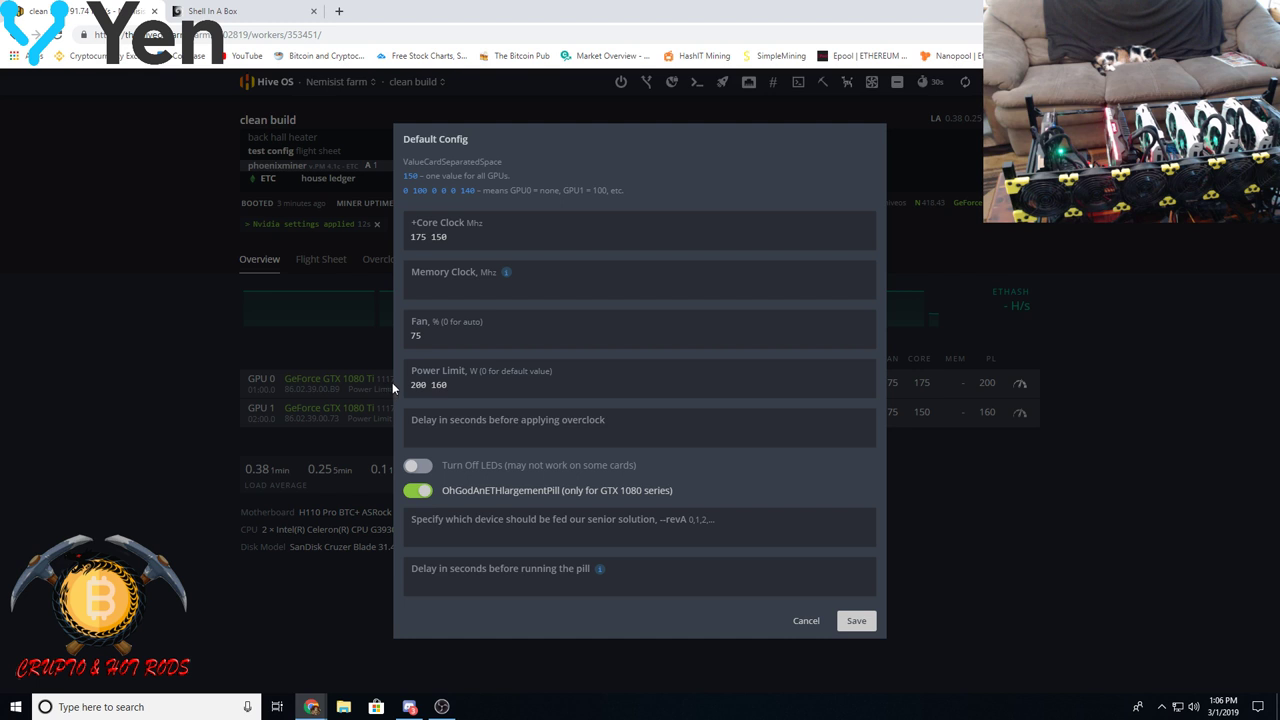
{"action": "left_click", "coordinate": [430, 384]}
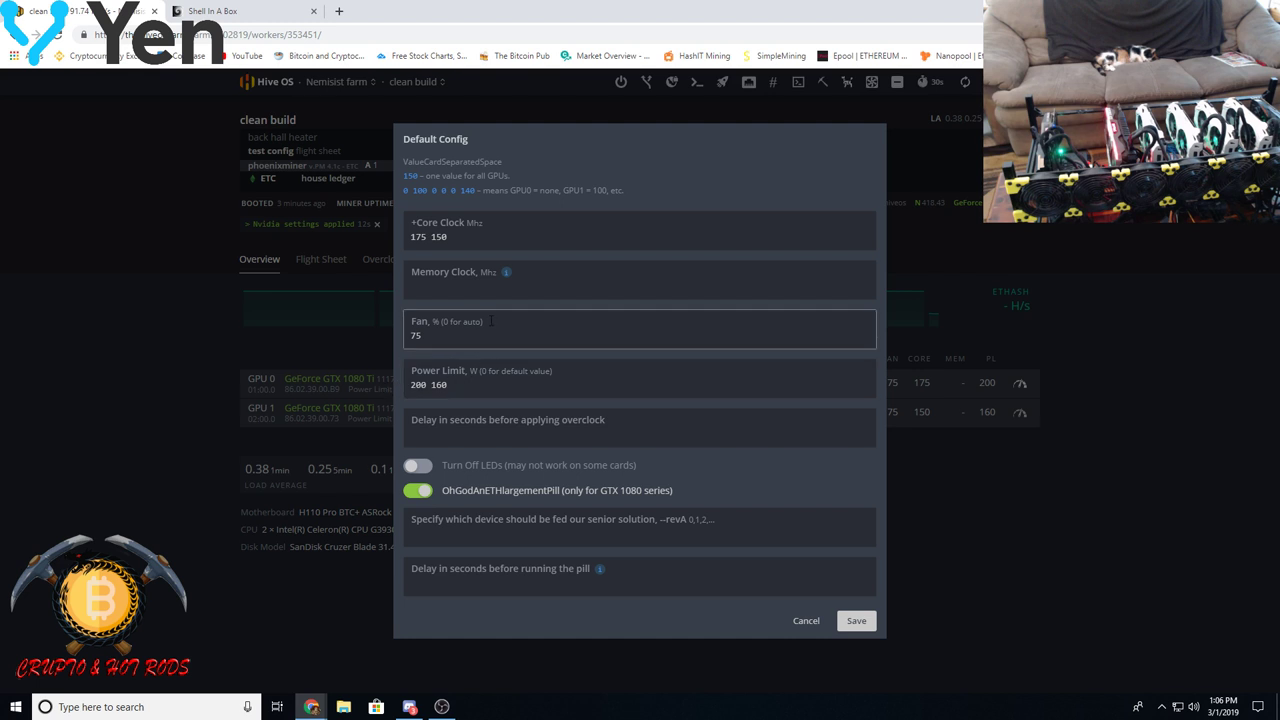
{"action": "left_click", "coordinate": [428, 284]}
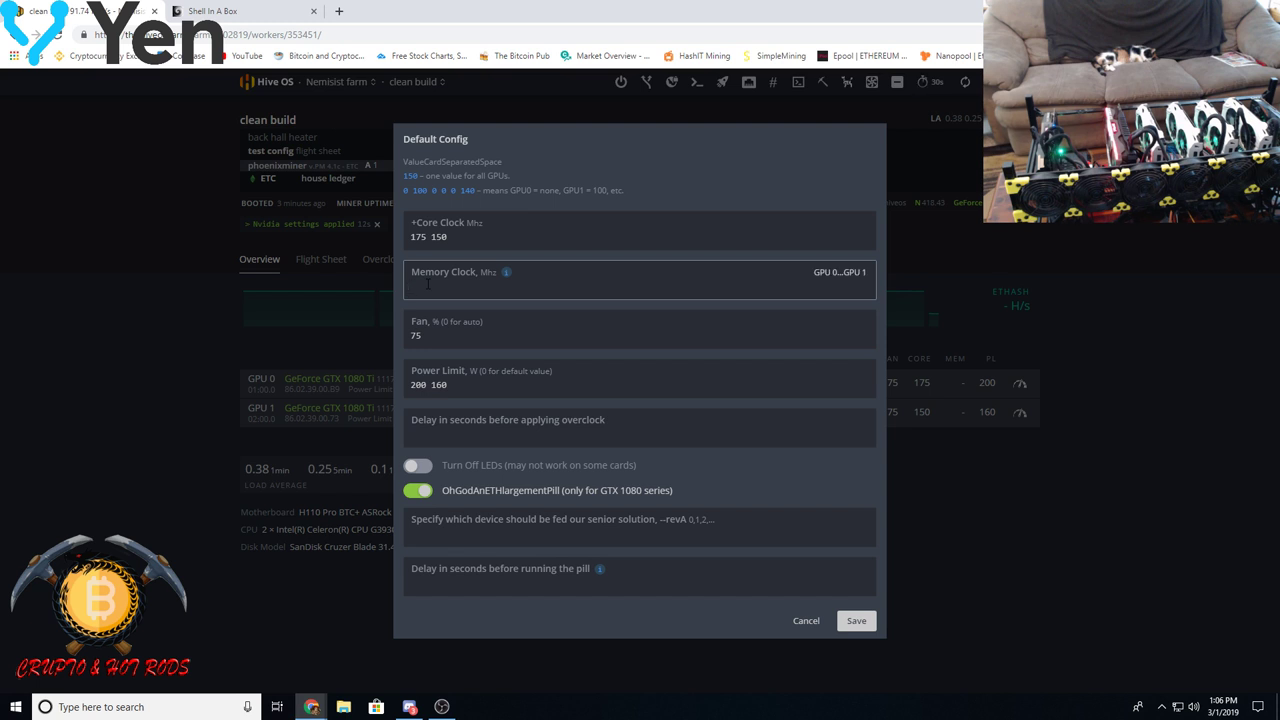
{"action": "type", "text": "900 9"}
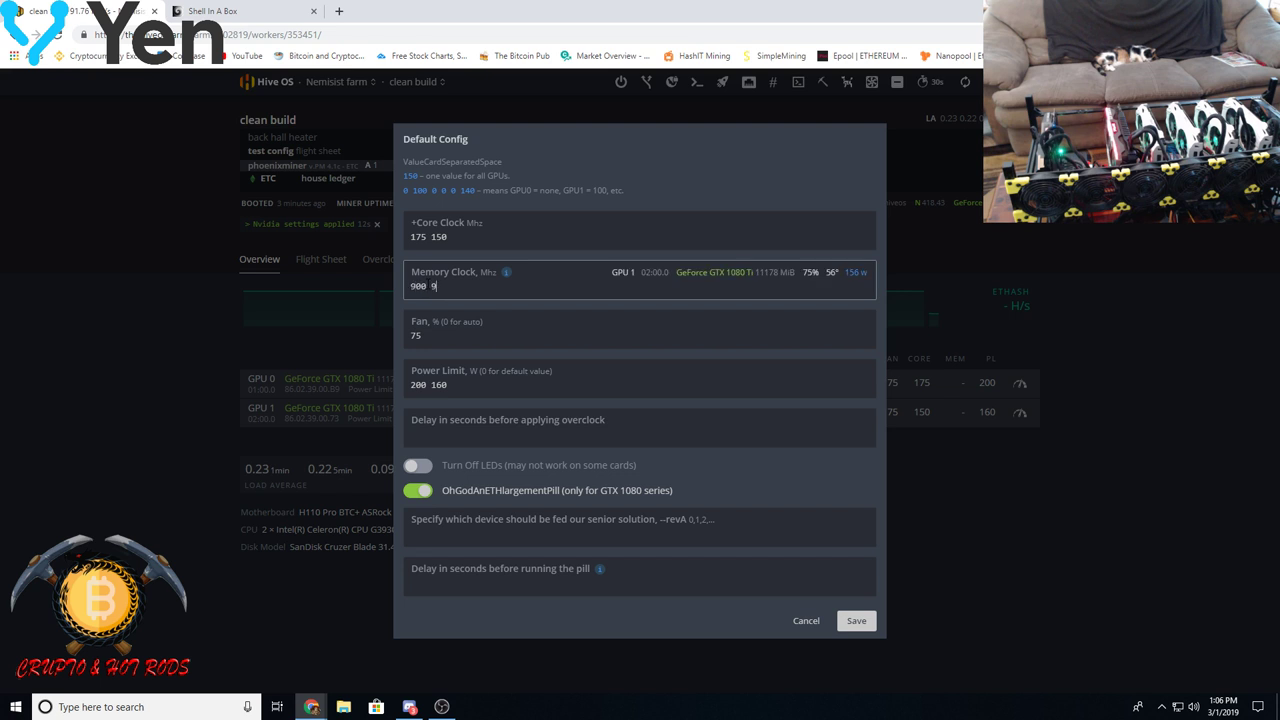
{"action": "type", "text": "00"}
{"action": "key", "text": "Return"}
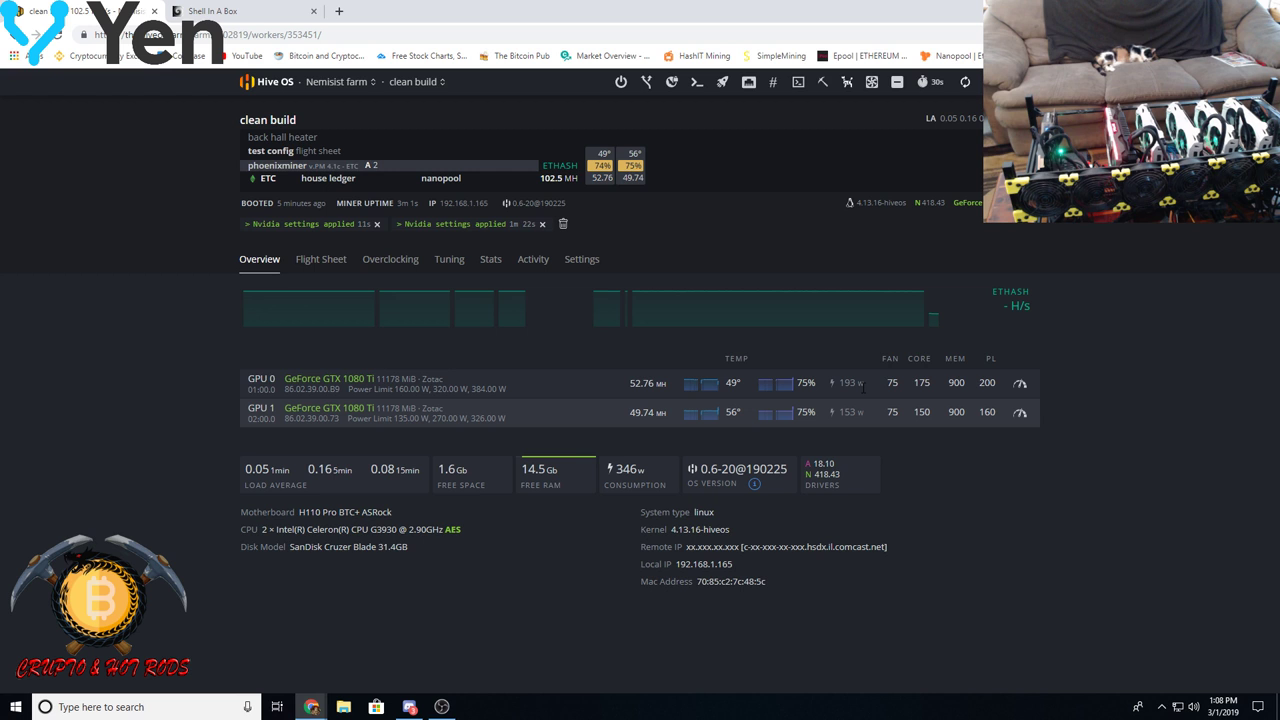
- Set GPU 0's memory clock to 1000 MHz and save the overclock config
{"action": "left_click", "coordinate": [1021, 385]}
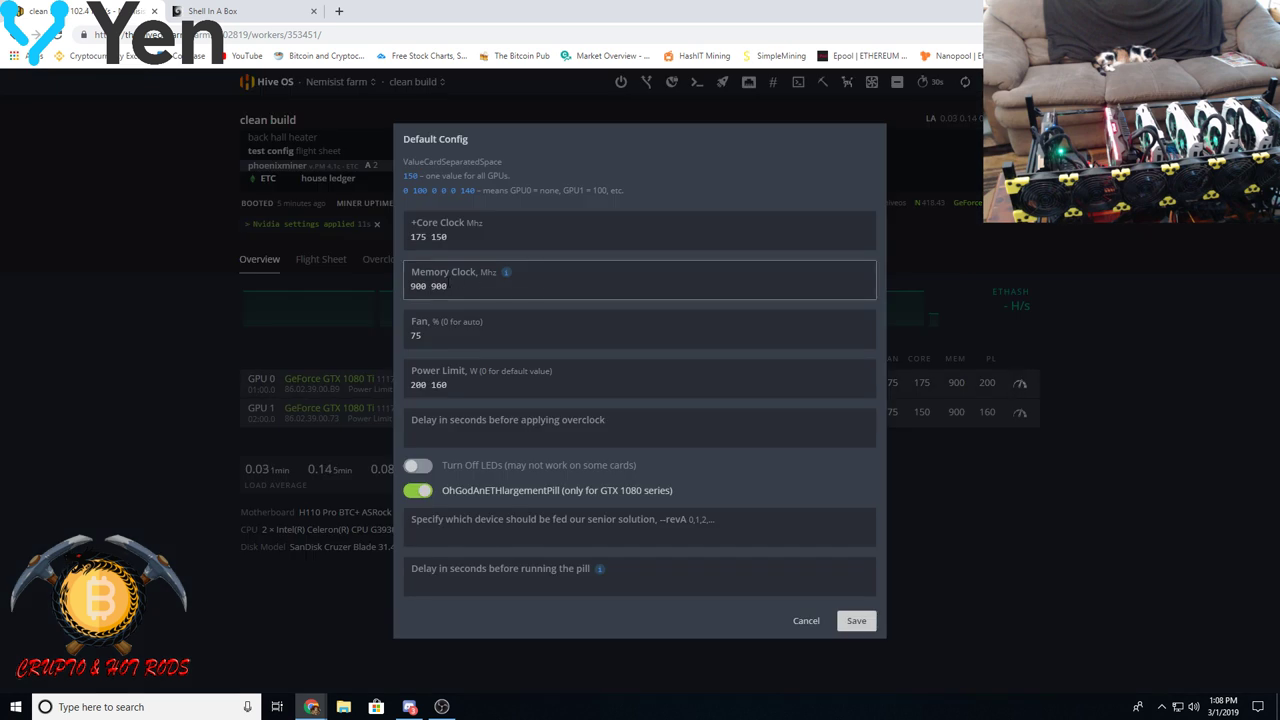
{"action": "double_click", "coordinate": [418, 286]}
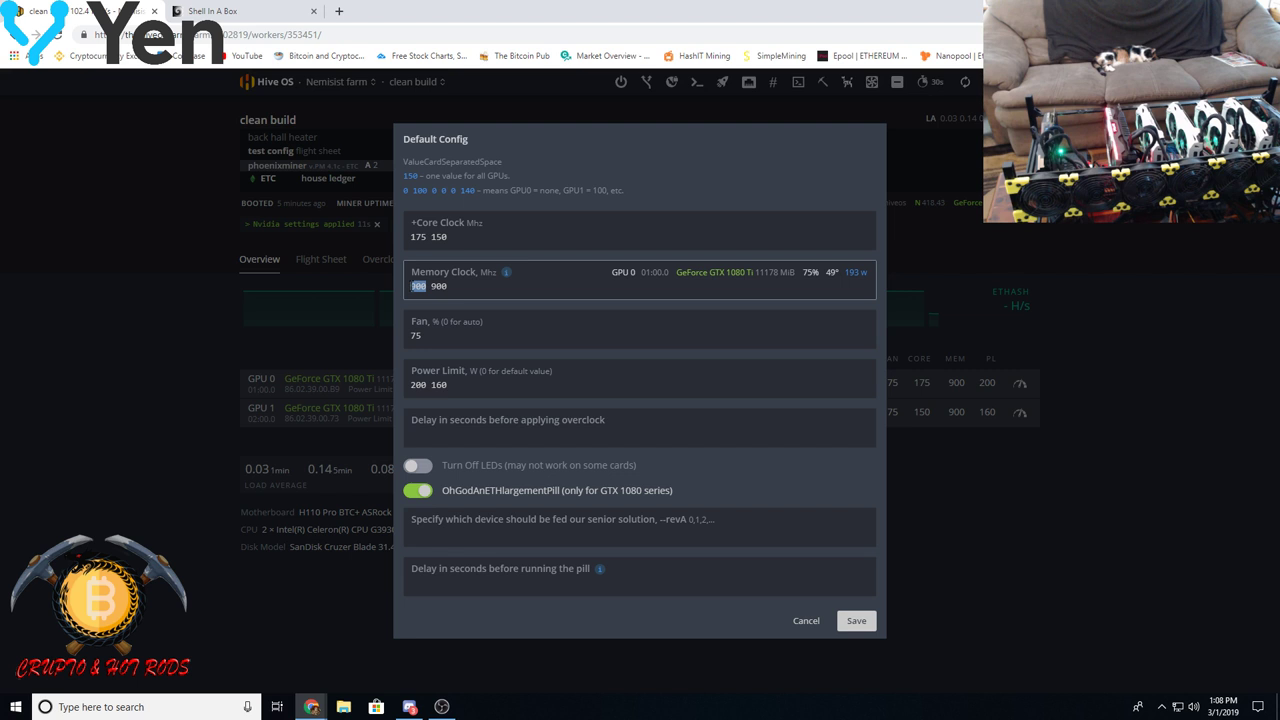
{"action": "type", "text": "1000"}
{"action": "key", "text": "Return"}
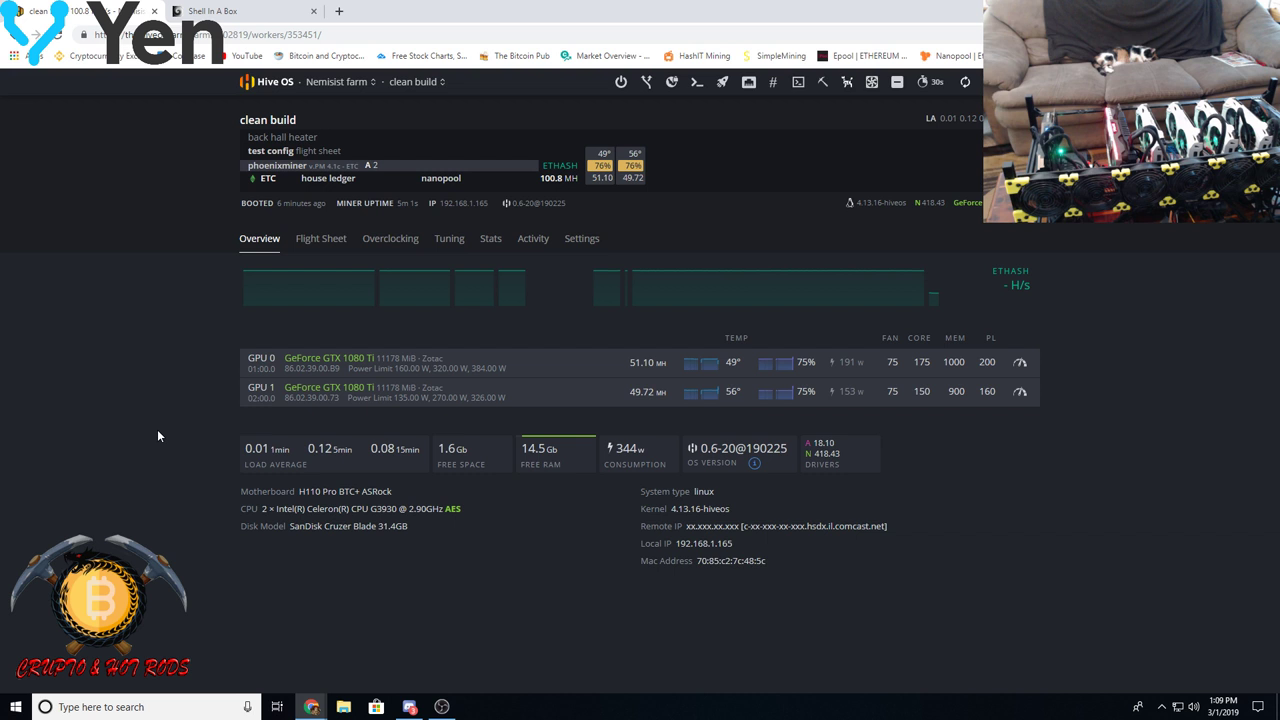
- Close the terminated Shell In A Box session and confirm leaving the site
{"action": "left_click", "coordinate": [250, 12]}
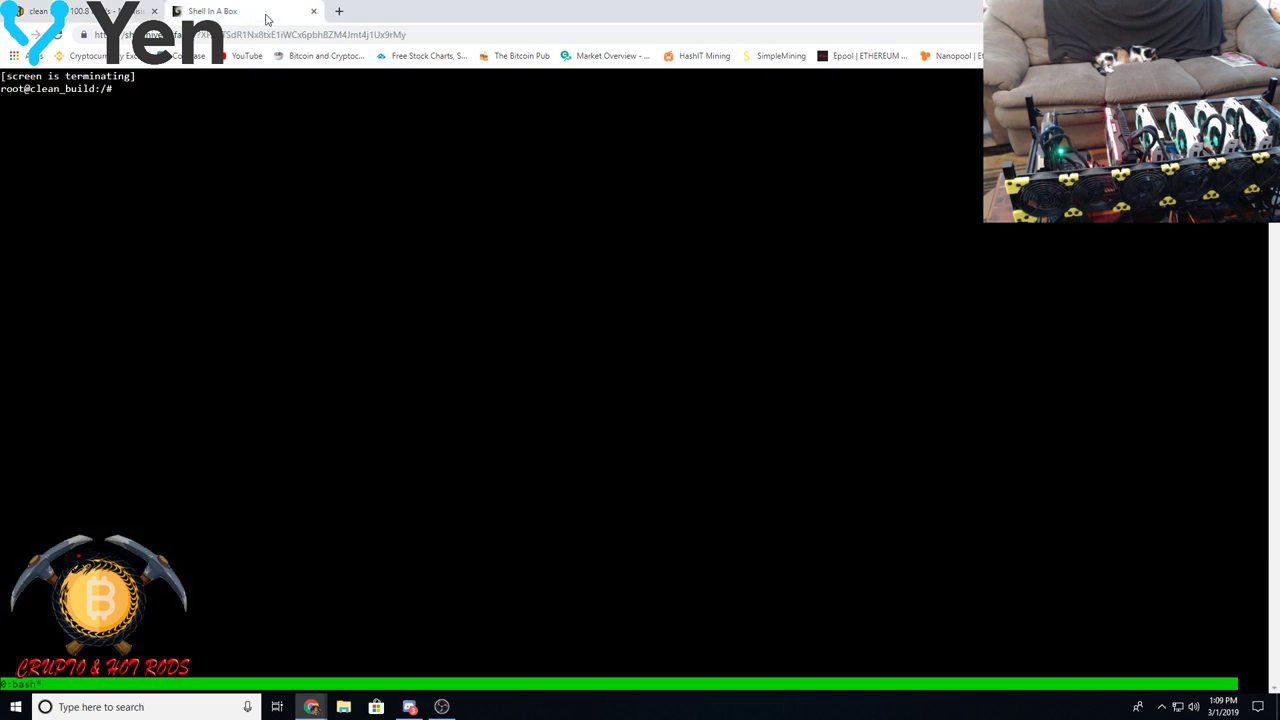
{"action": "left_click", "coordinate": [313, 12]}
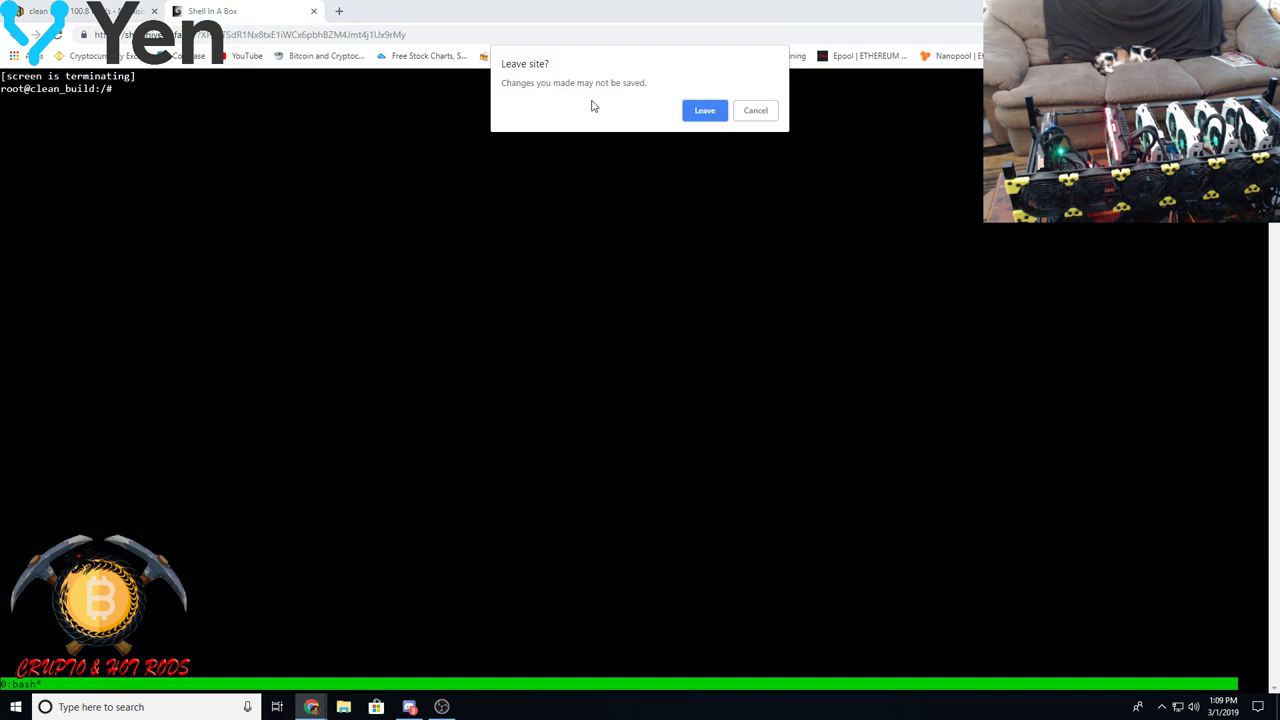
{"action": "left_click", "coordinate": [703, 110]}
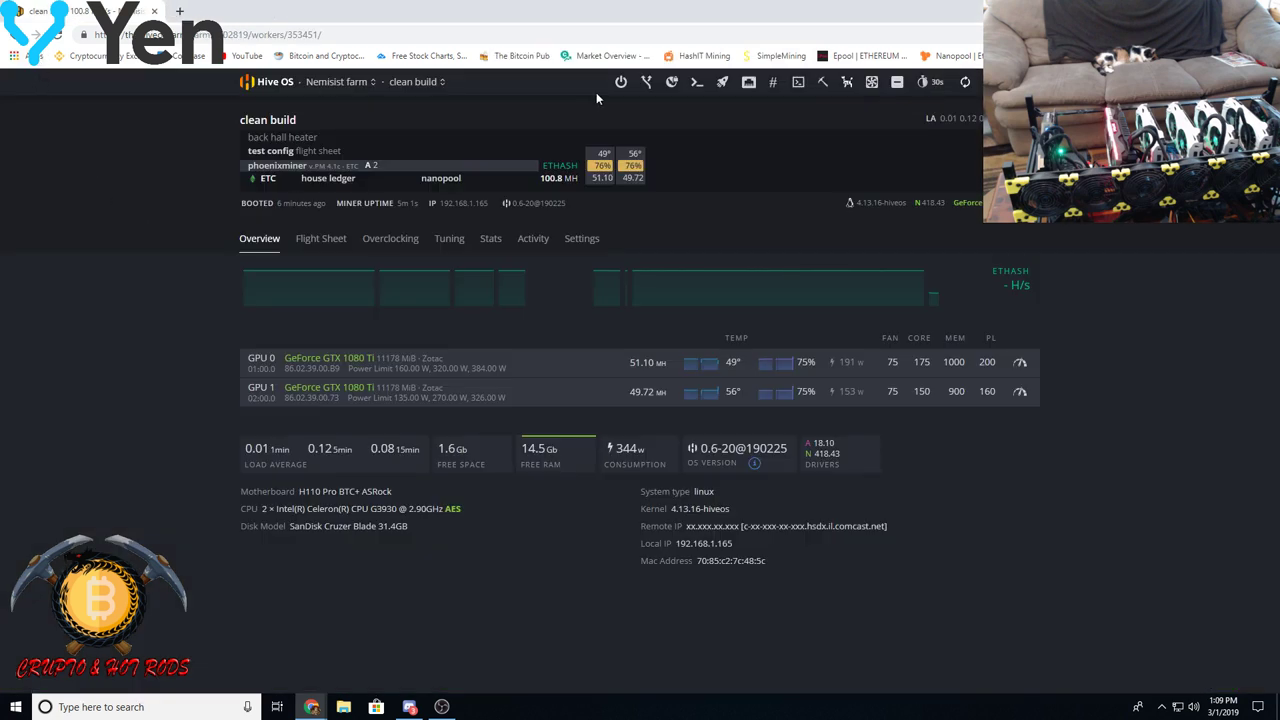
- Start a new Hive Shell session on the clean build rig, open it, and run the miner command
{"action": "left_click", "coordinate": [797, 82]}
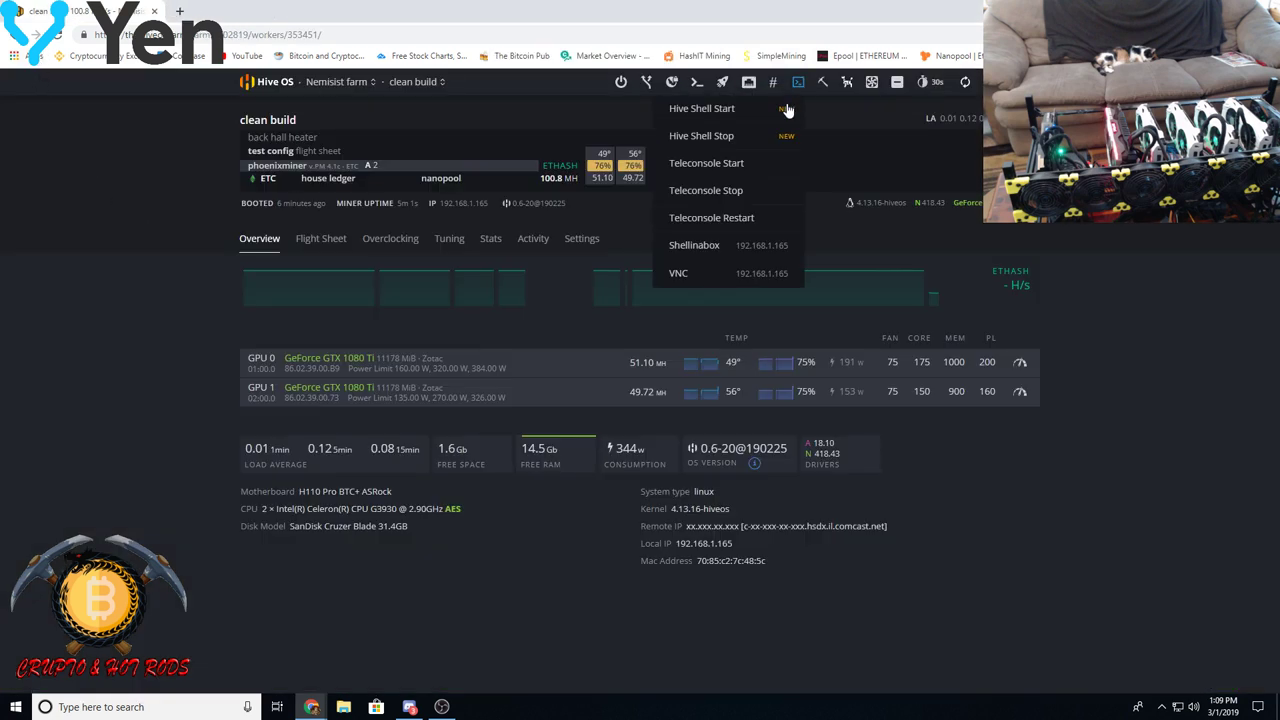
{"action": "left_click", "coordinate": [703, 110]}
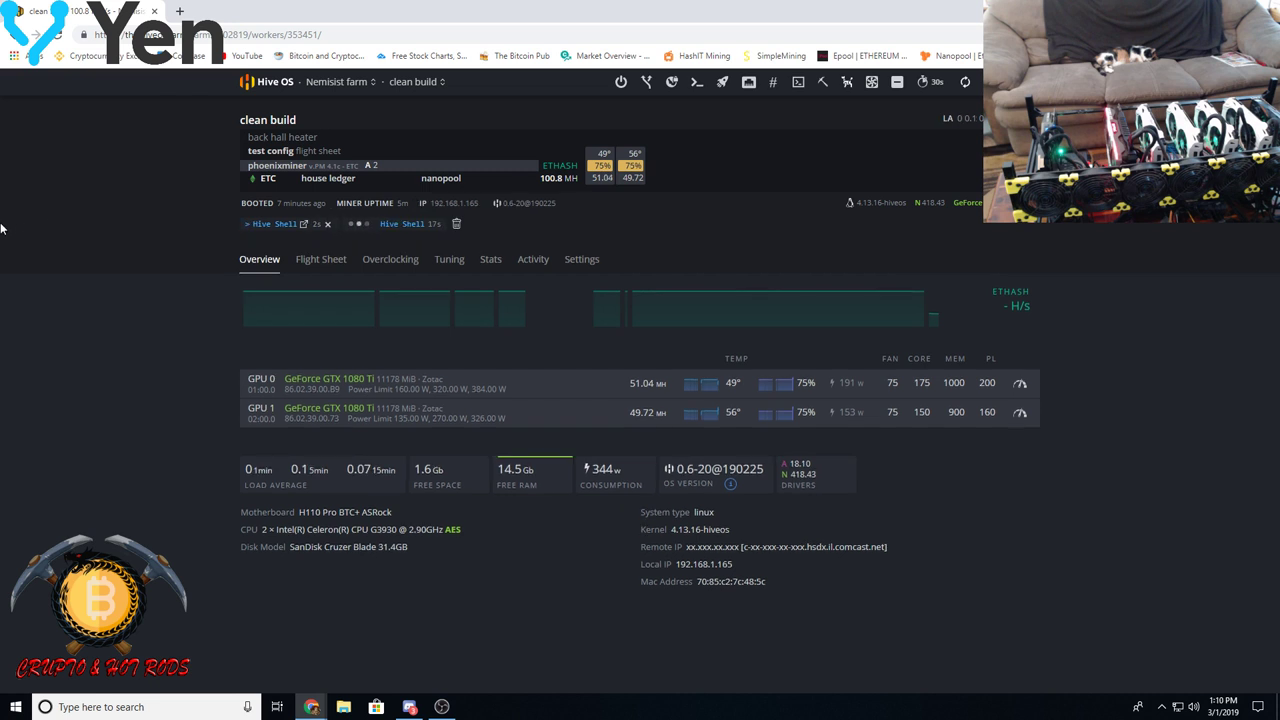
{"action": "left_click", "coordinate": [292, 226]}
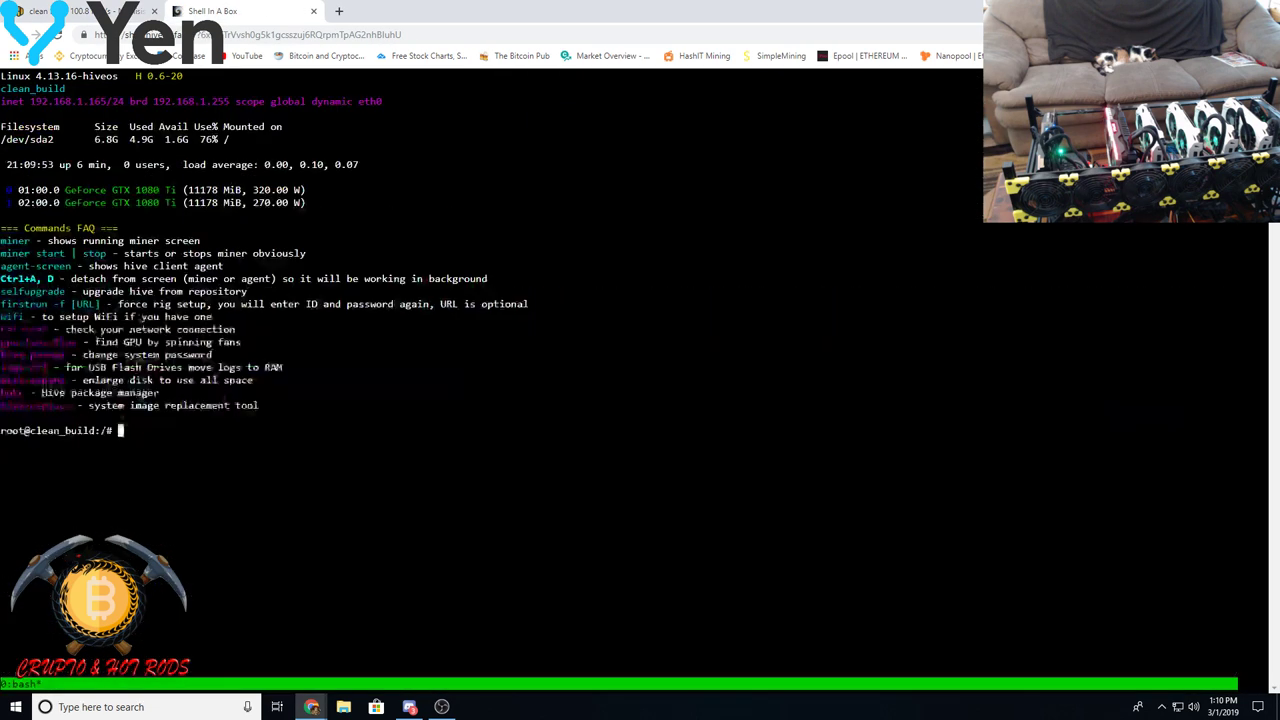
{"action": "type", "text": "miner"}
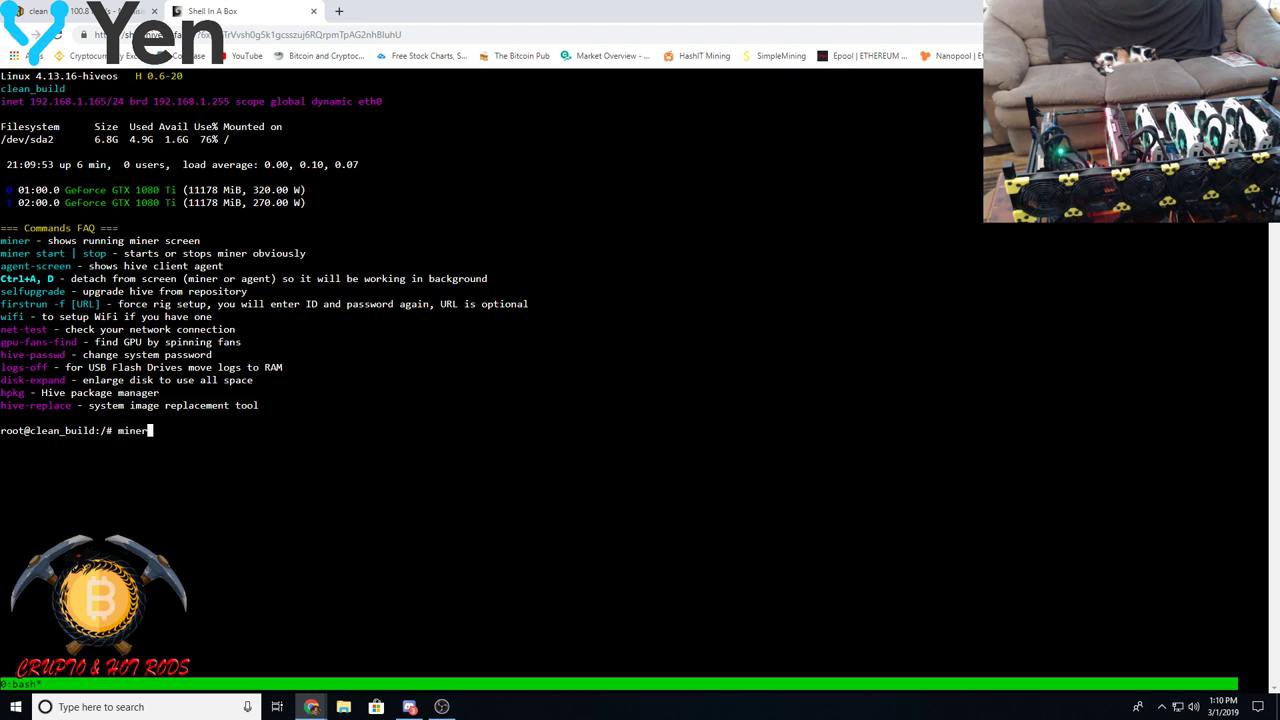
{"action": "key", "text": "Return"}
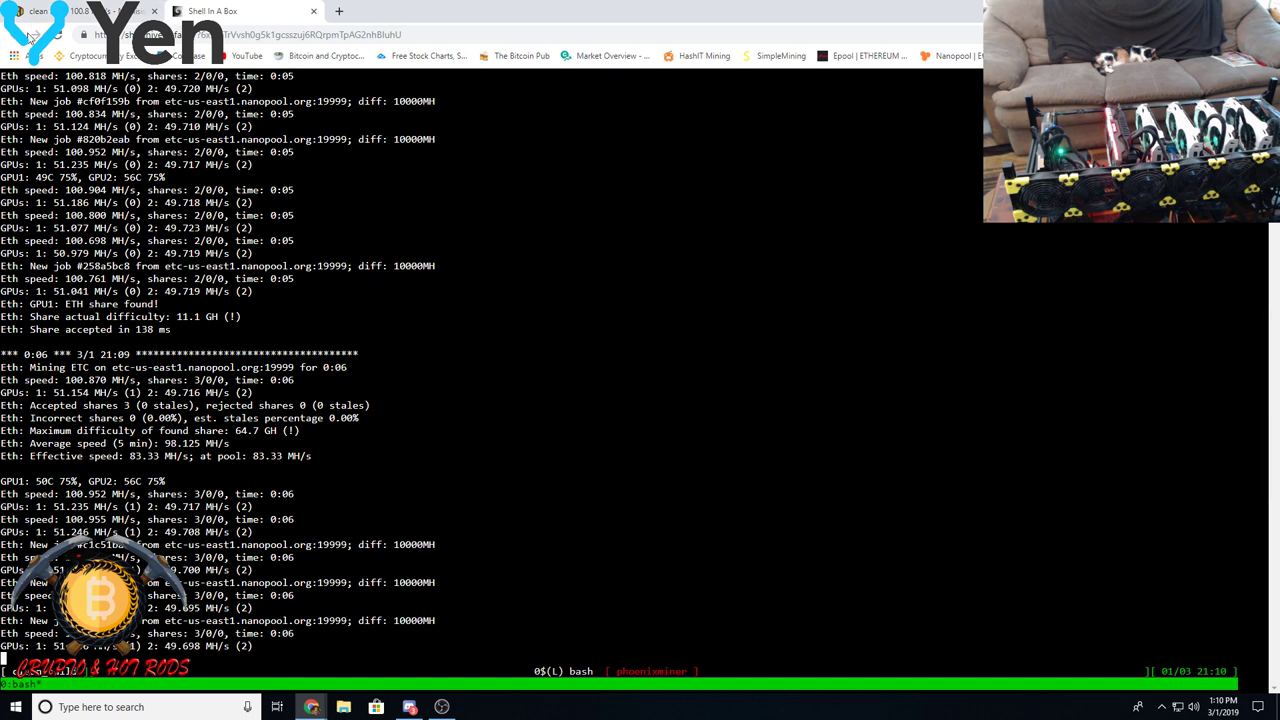
- Return to the rig's overview, set GPU 0's memory clock to 1050 MHz, and save the config
{"action": "left_click", "coordinate": [38, 11]}
{"action": "left_click", "coordinate": [127, 393]}
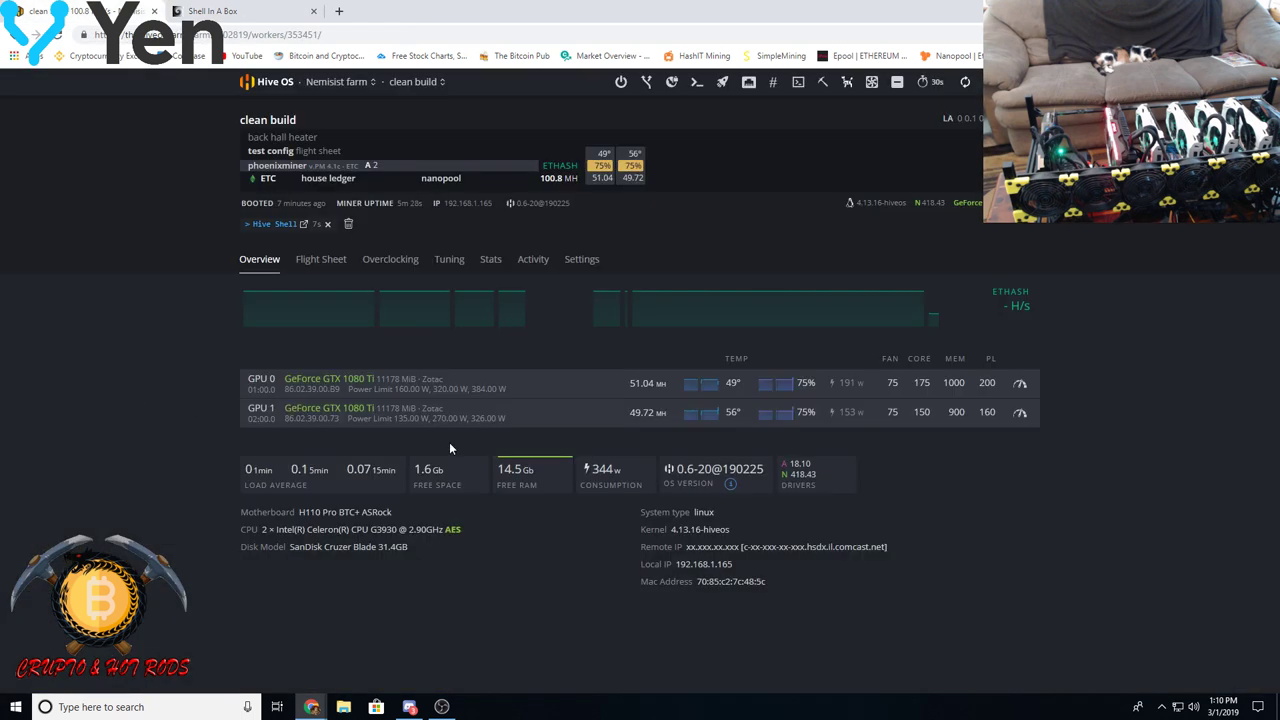
{"action": "left_click", "coordinate": [1019, 385]}
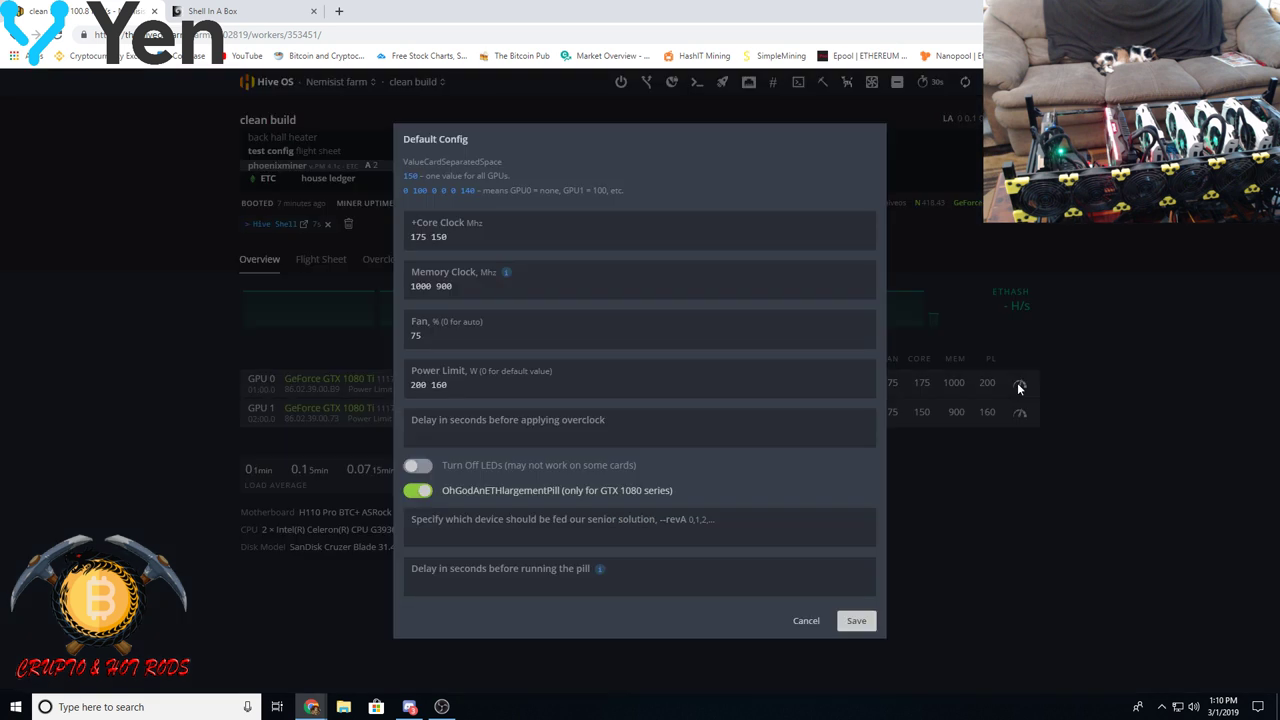
{"action": "left_click", "coordinate": [429, 285]}
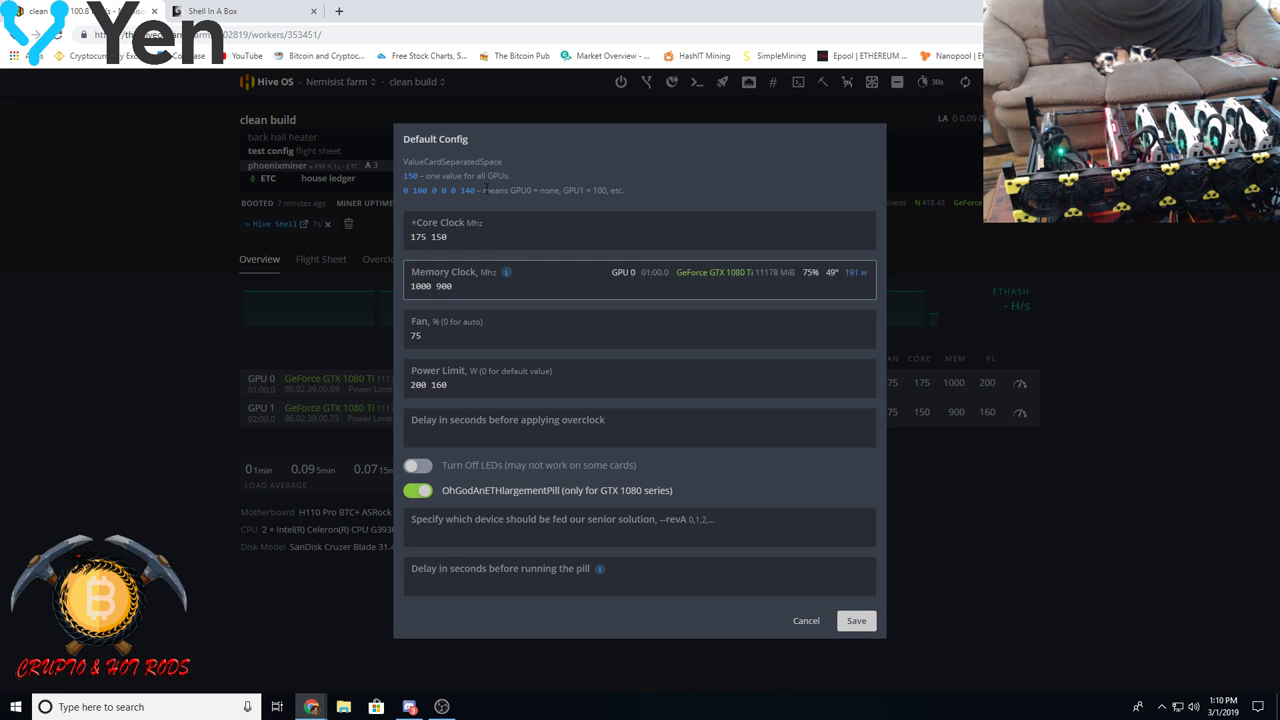
{"action": "key", "text": "BackSpace"}
{"action": "type", "text": "50"}
{"action": "key", "text": "BackSpace"}
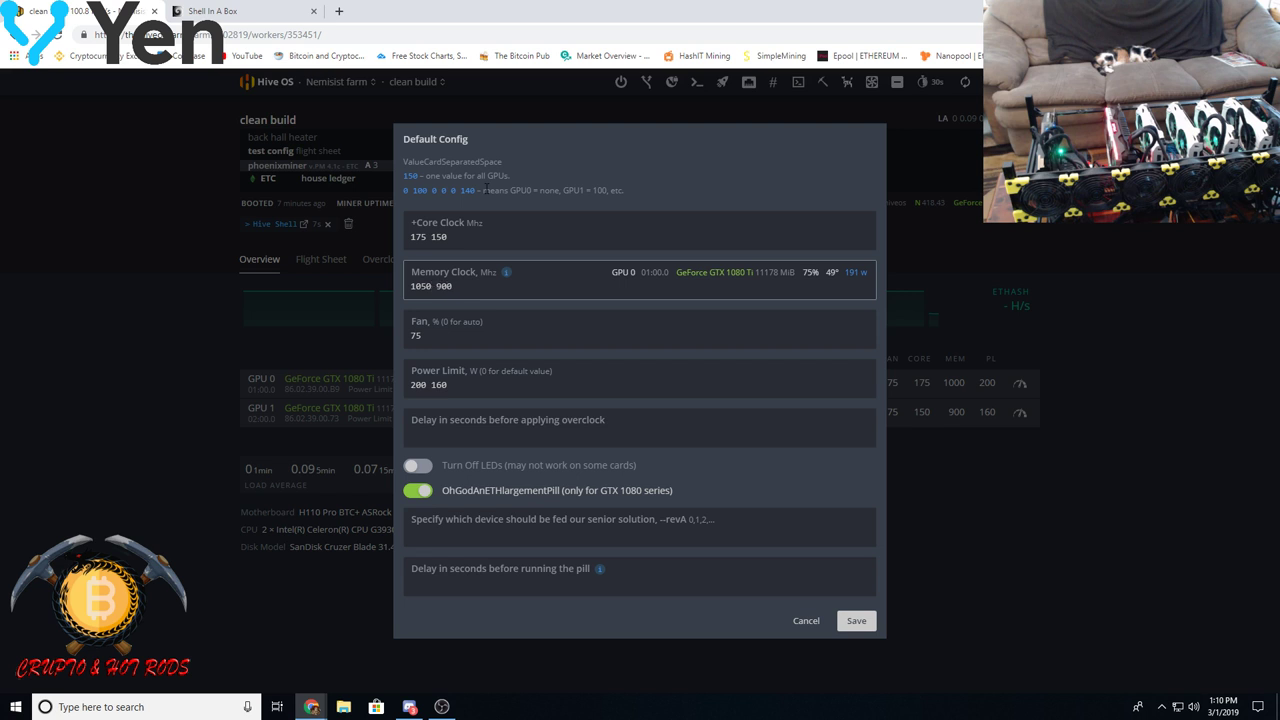
{"action": "left_click", "coordinate": [857, 621]}
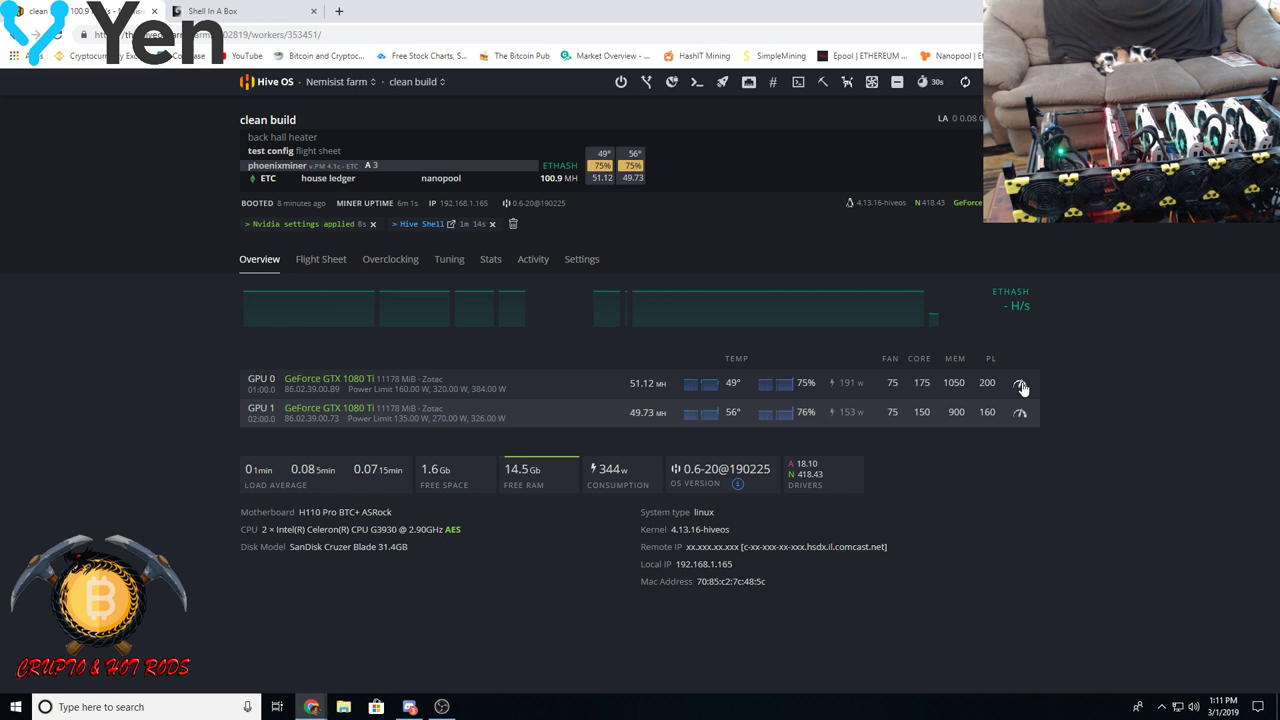
- Set GPU 0's power limit to 215 W and save the overclock config
{"action": "left_click", "coordinate": [1020, 386]}
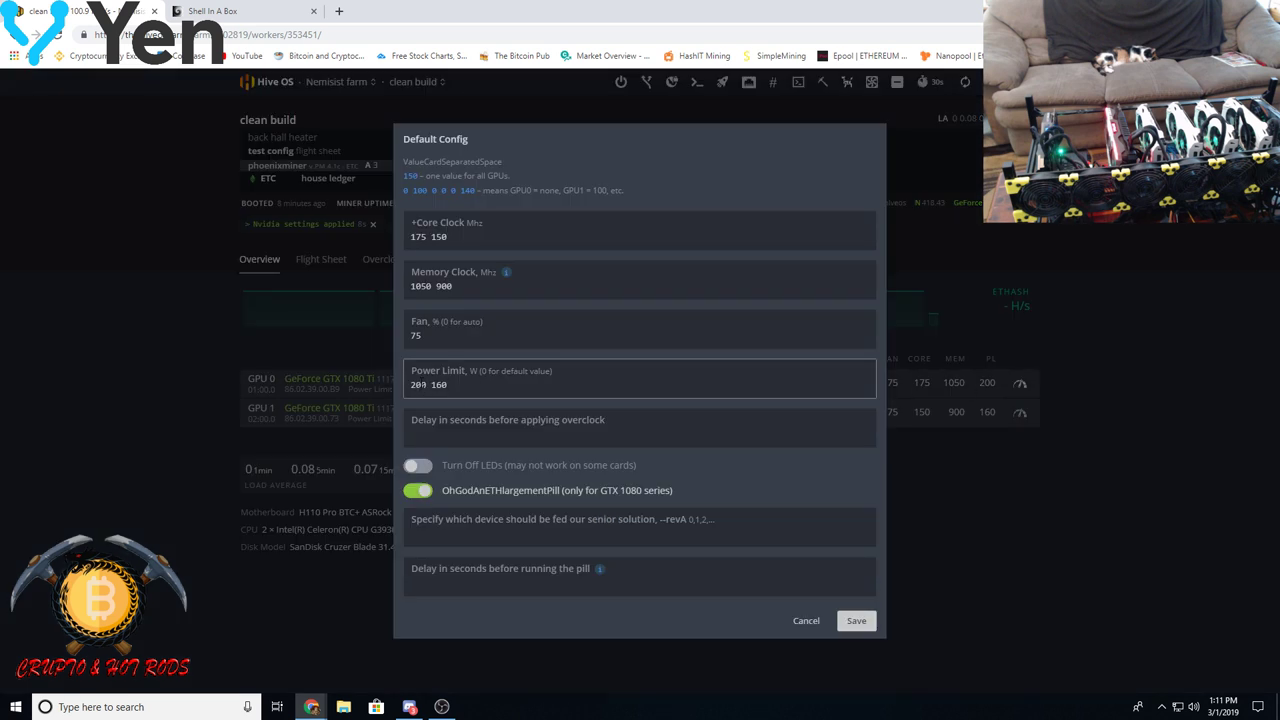
{"action": "left_click", "coordinate": [420, 384]}
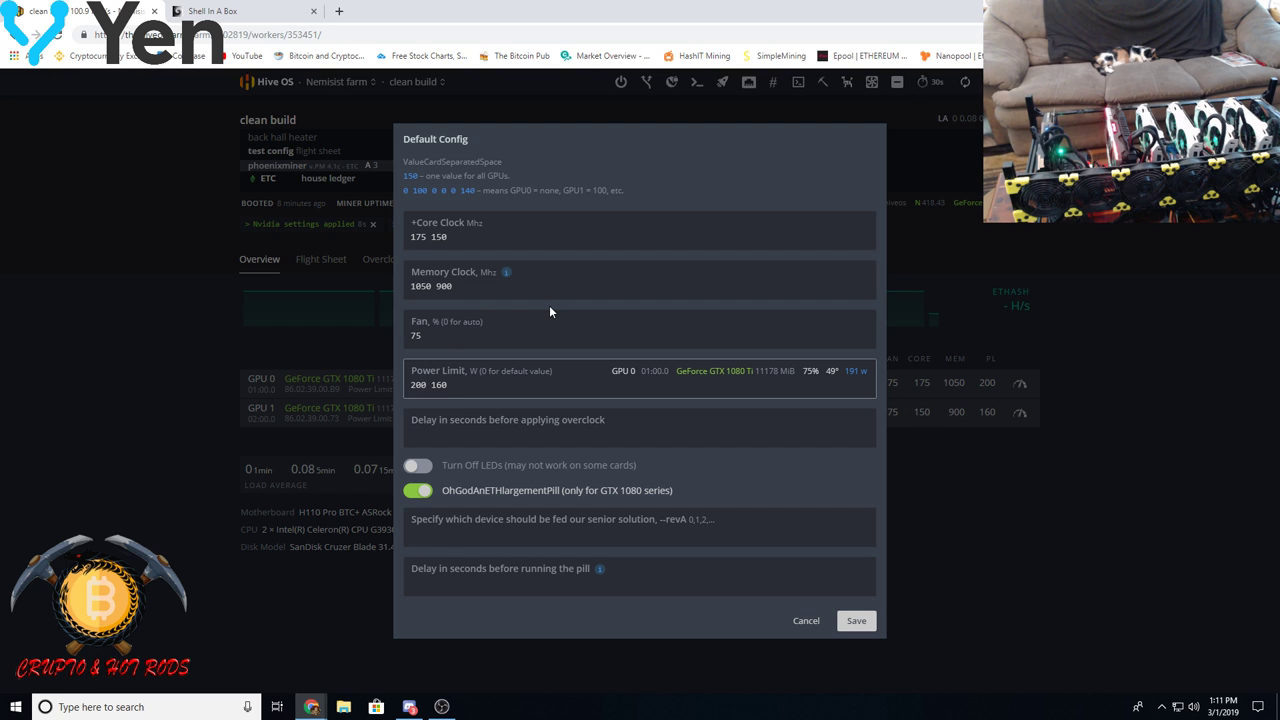
{"action": "key", "text": "BackSpace"}
{"action": "key", "text": "BackSpace"}
{"action": "type", "text": "15"}
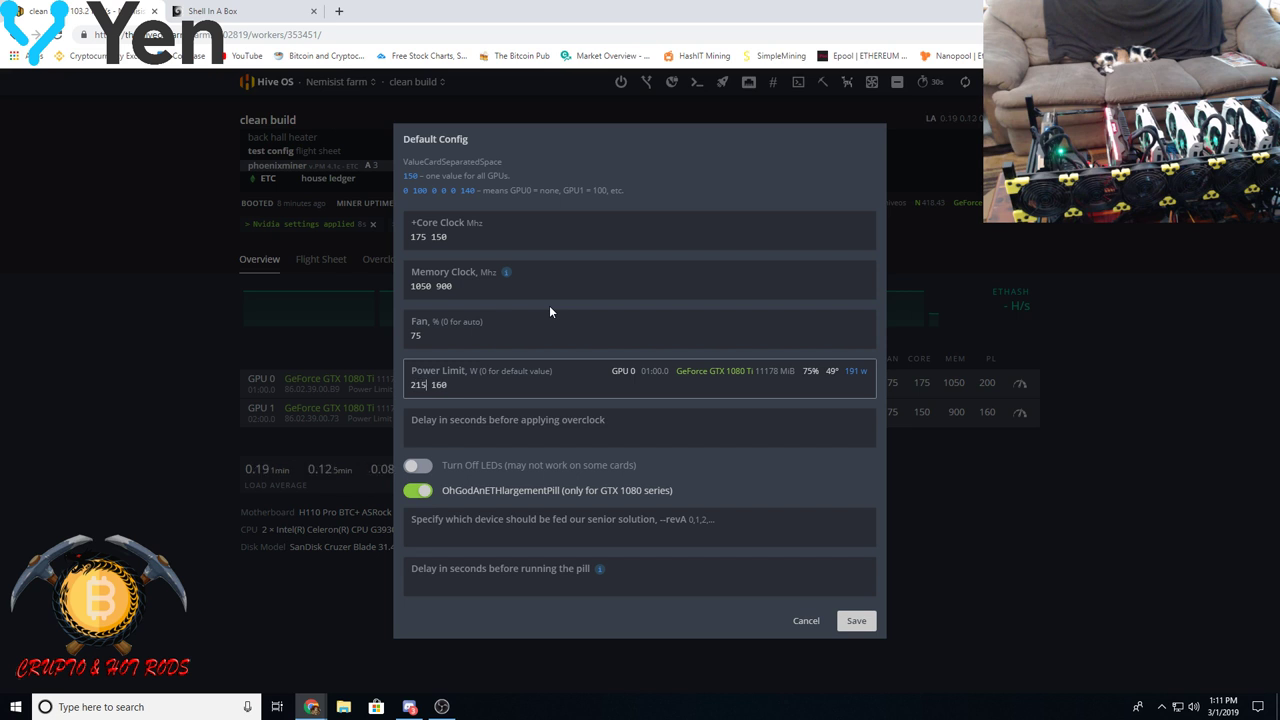
{"action": "left_click", "coordinate": [856, 622]}
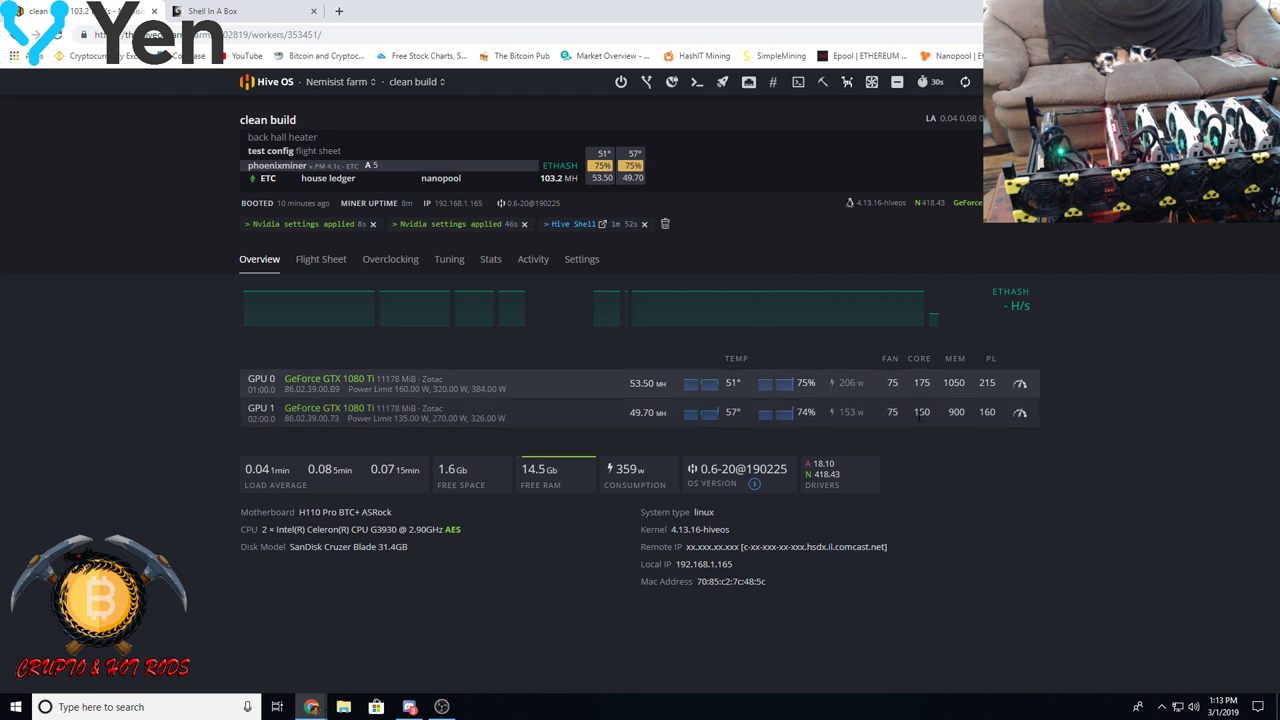
- Set GPU 0's power limit to 200 W and save the overclock config
{"action": "left_click", "coordinate": [1018, 411]}
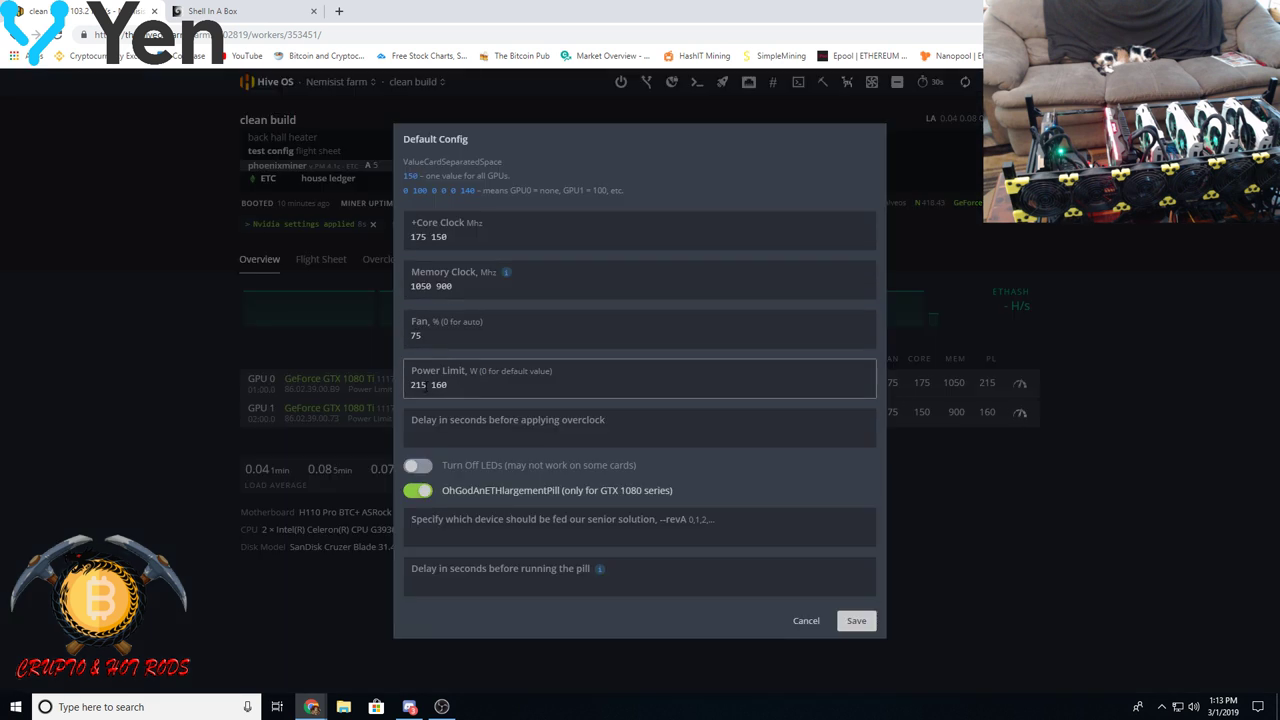
{"action": "left_click_drag", "start_coordinate": [428, 385], "coordinate": [416, 385]}
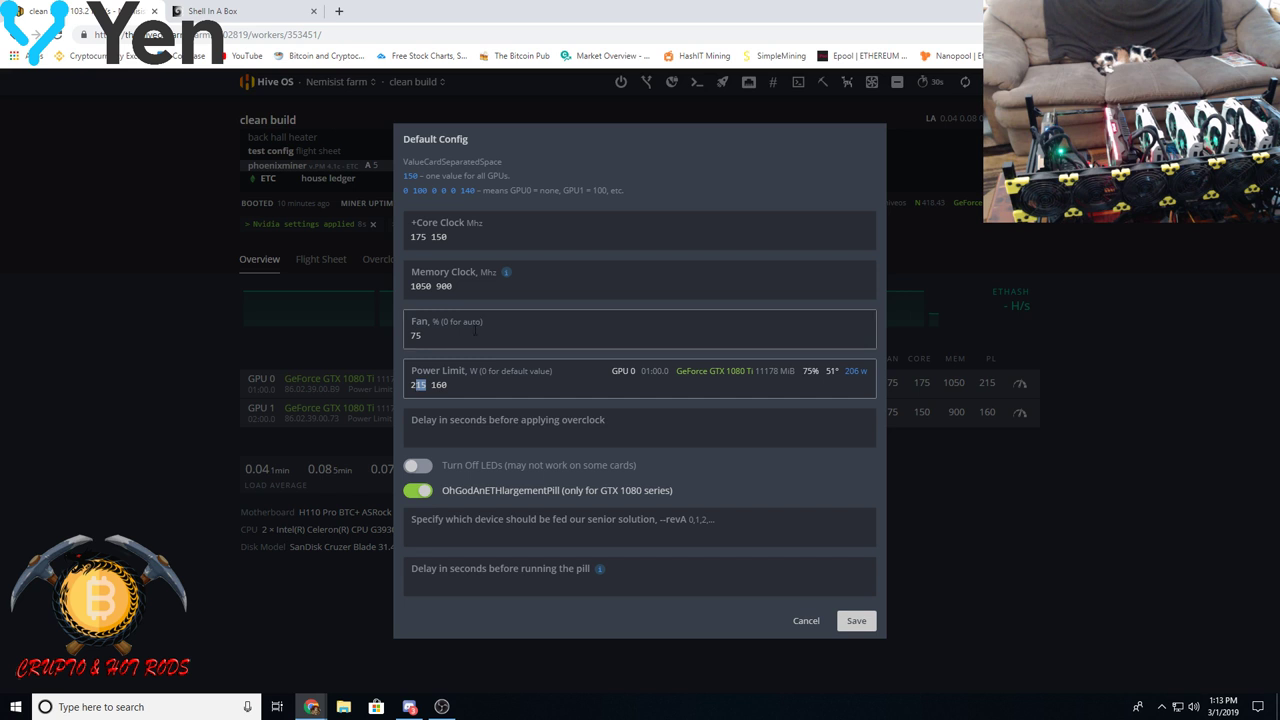
{"action": "type", "text": "00"}
{"action": "key", "text": "Return"}
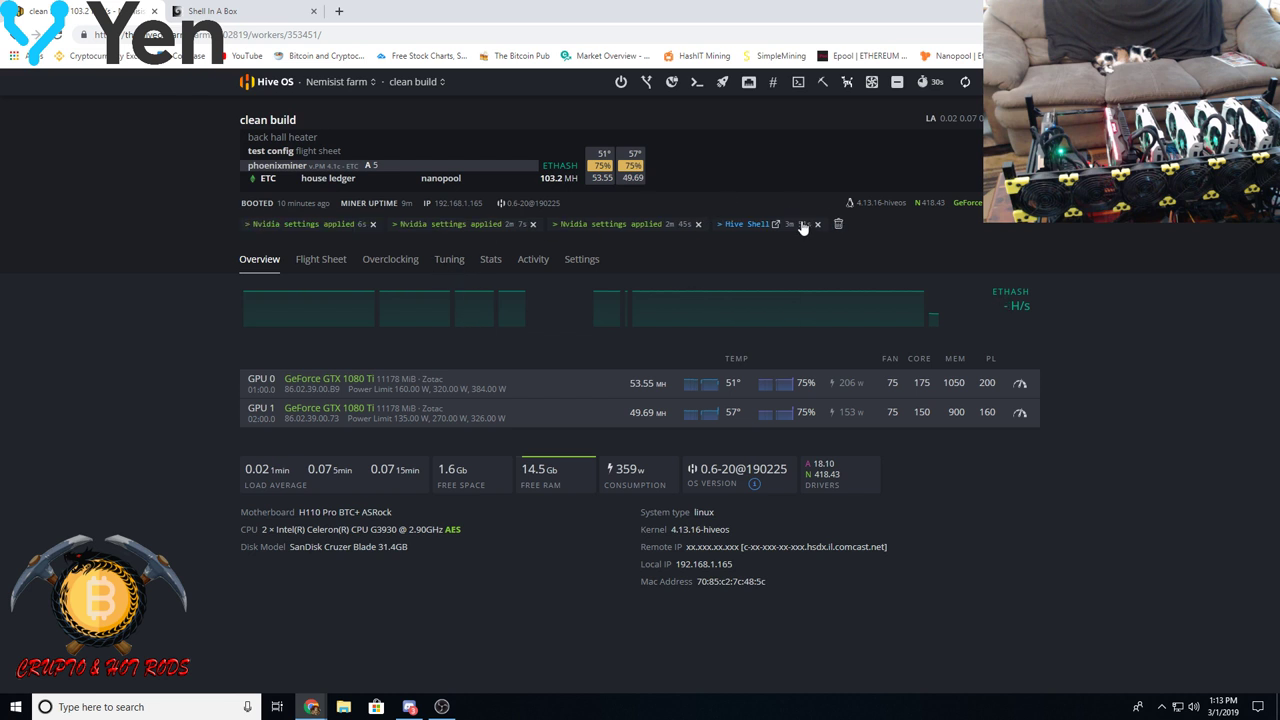
- Clear all of the rig's notifications, including the Nvidia settings and Hive Shell messages
{"action": "left_click", "coordinate": [801, 224]}
{"action": "left_click", "coordinate": [945, 165]}
{"action": "left_click", "coordinate": [840, 224]}
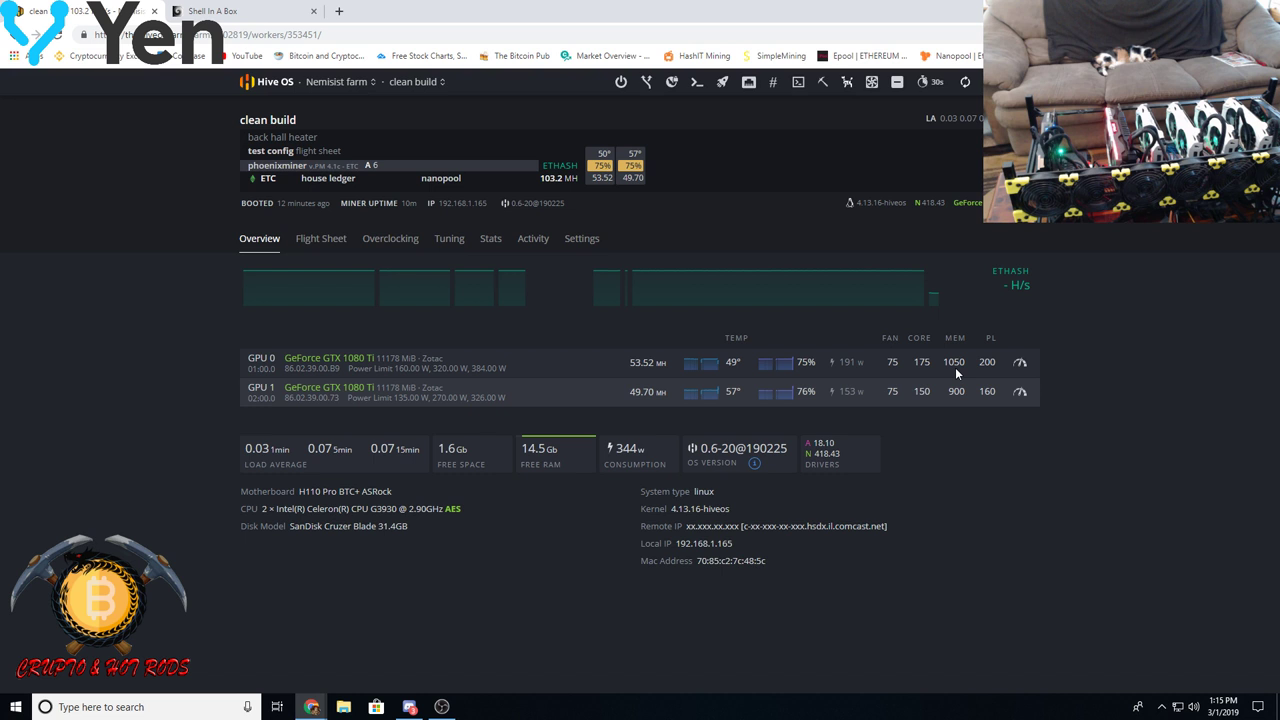
- Set GPU 0's memory clock to 1100 MHz, save the config, and check the miner's output in the shell
{"action": "left_click", "coordinate": [1020, 362]}
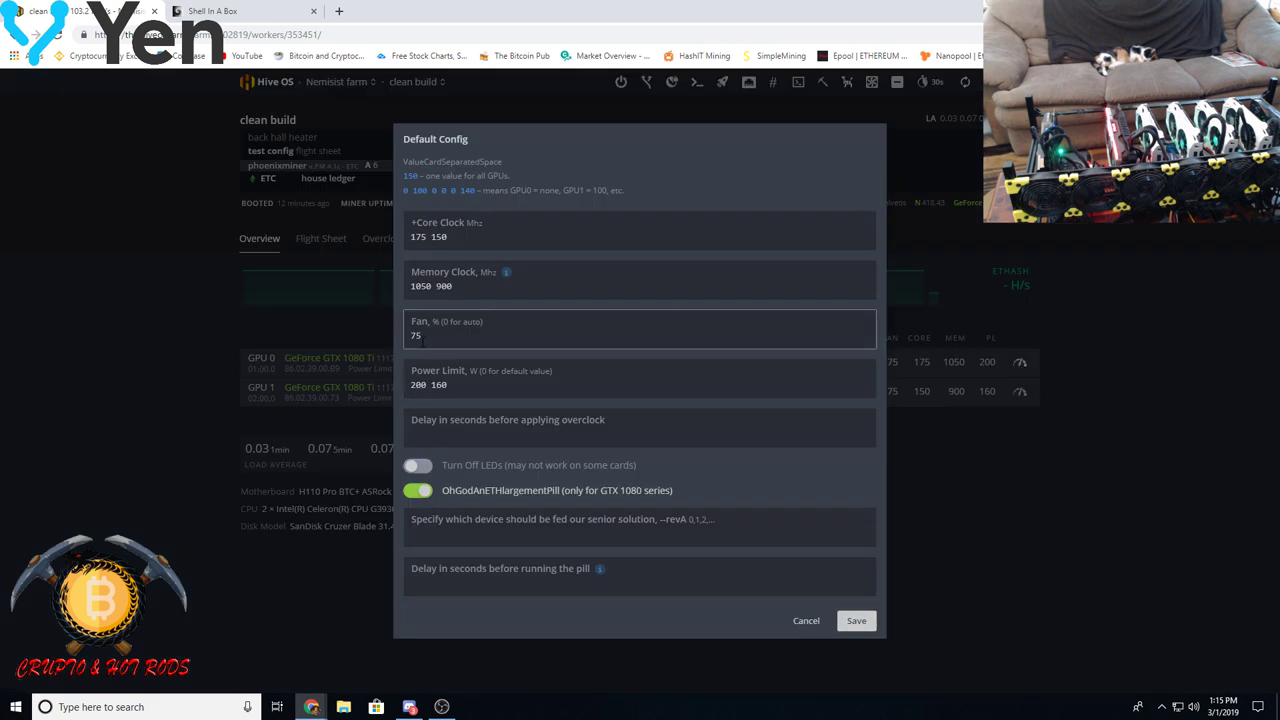
{"action": "left_click", "coordinate": [430, 286]}
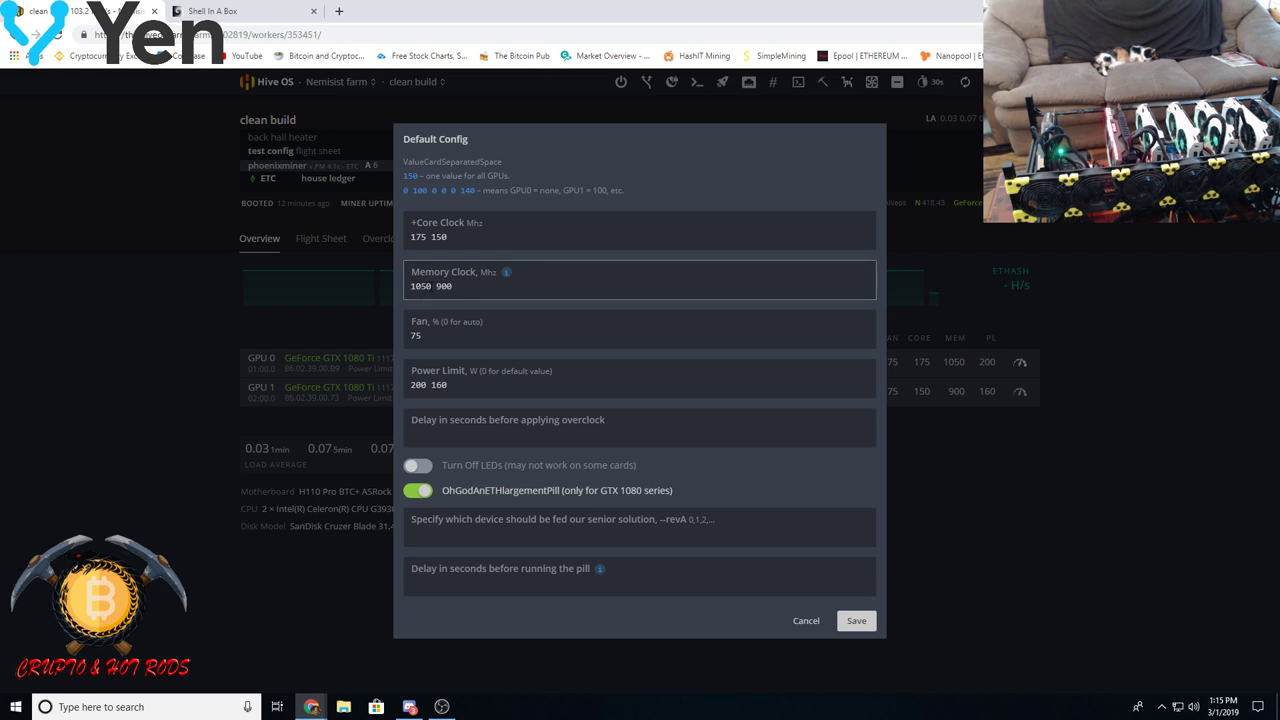
{"action": "left_click_drag", "start_coordinate": [431, 286], "coordinate": [417, 286]}
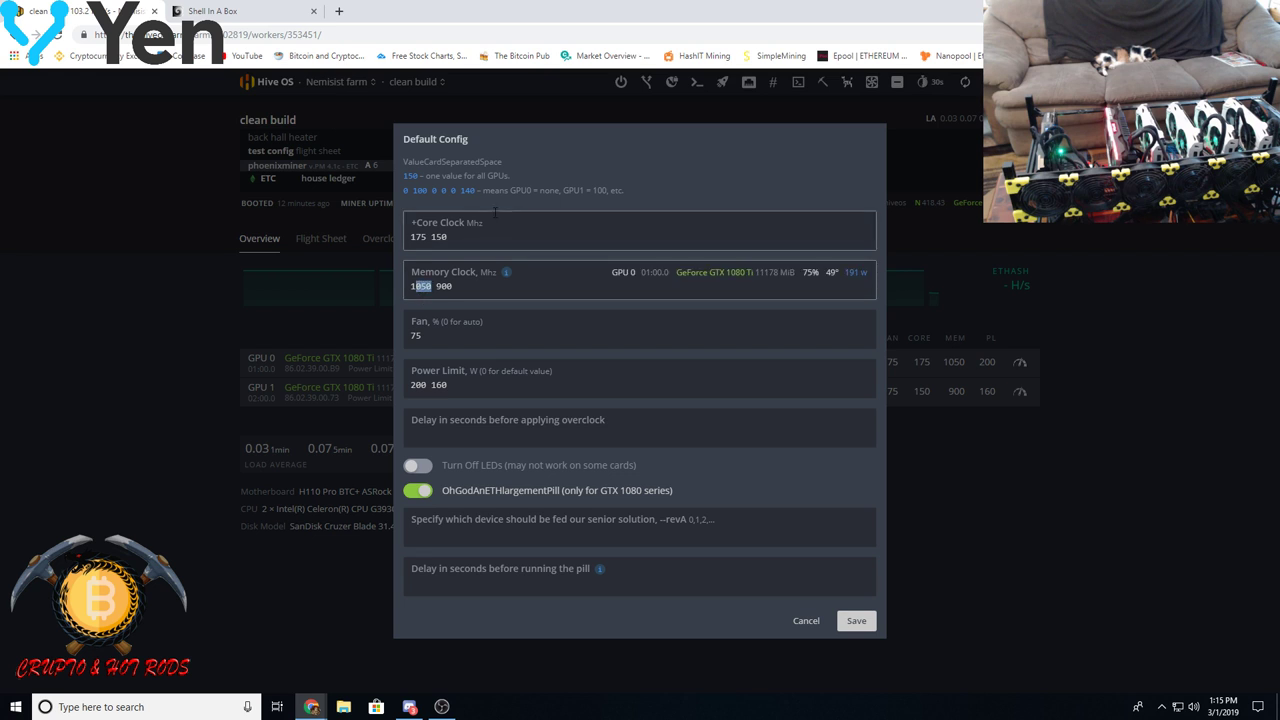
{"action": "type", "text": "100"}
{"action": "key", "text": "Escape"}
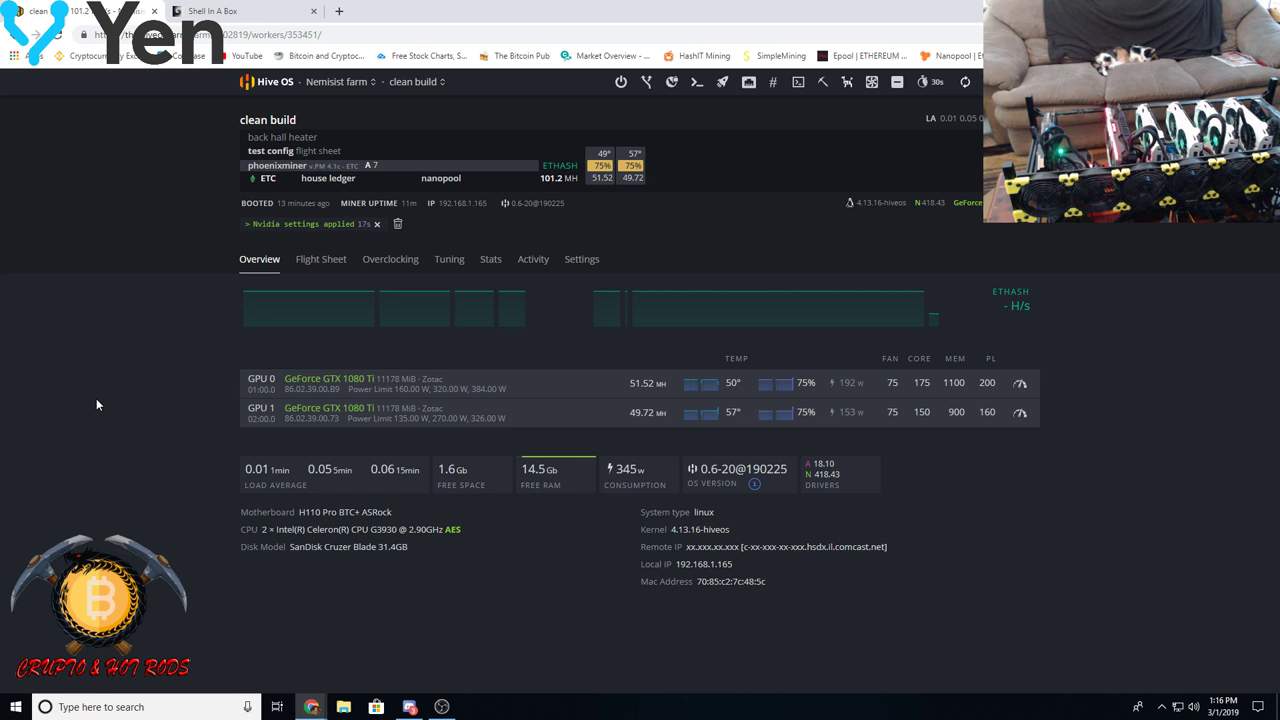
{"action": "left_click", "coordinate": [226, 12]}
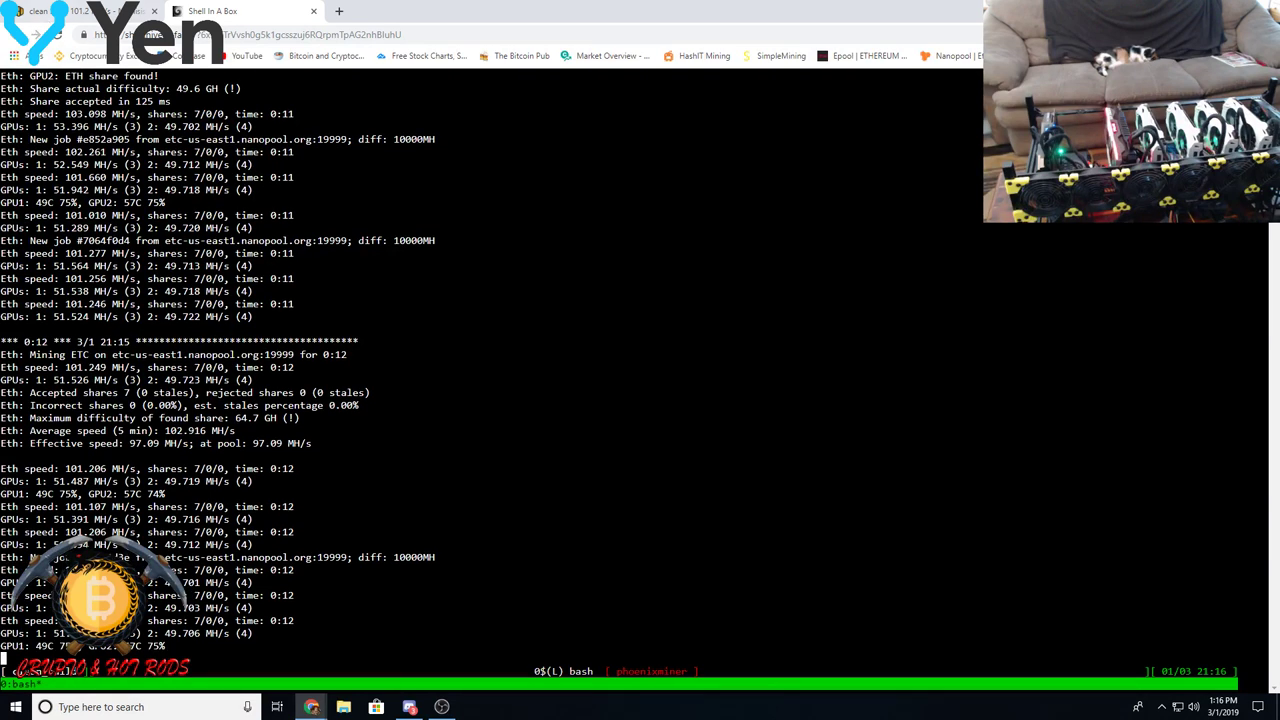
{"action": "key", "text": "ctrl+shift+Tab"}
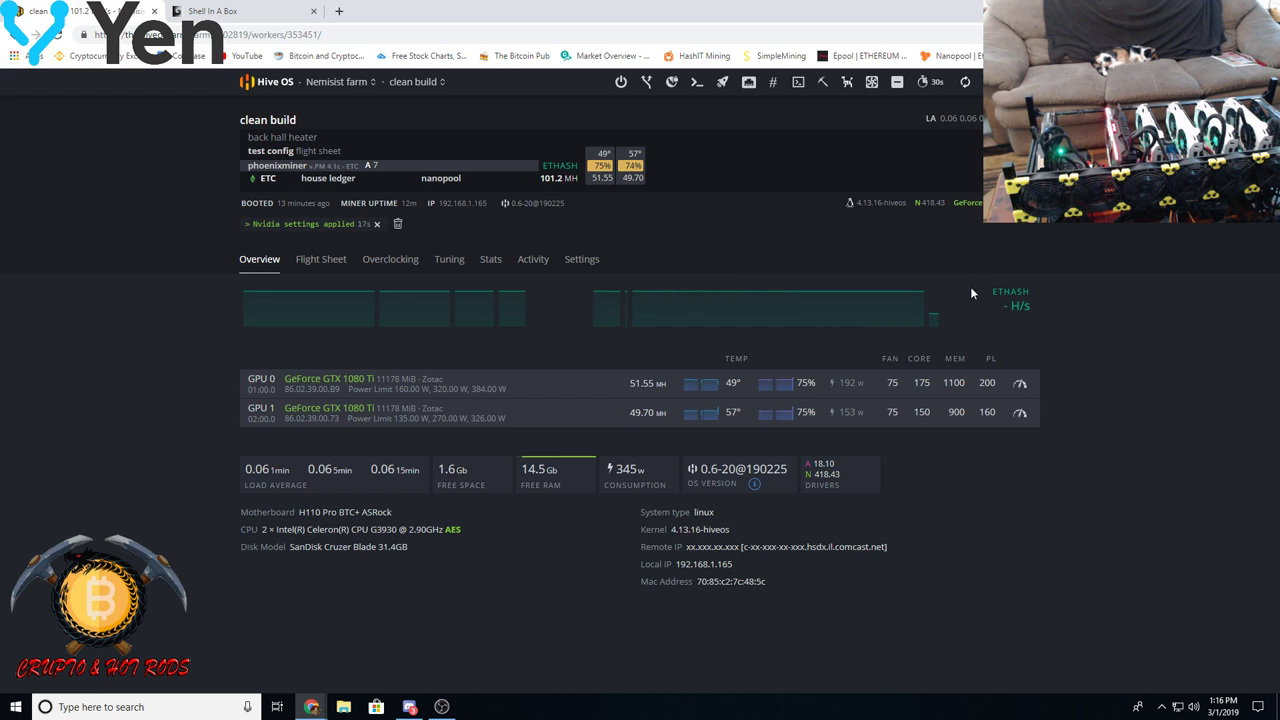
- Set GPU 0's memory clock to 1050 MHz, save the config, and review the miner's hashrate log in the shell
{"action": "left_click", "coordinate": [1020, 385]}
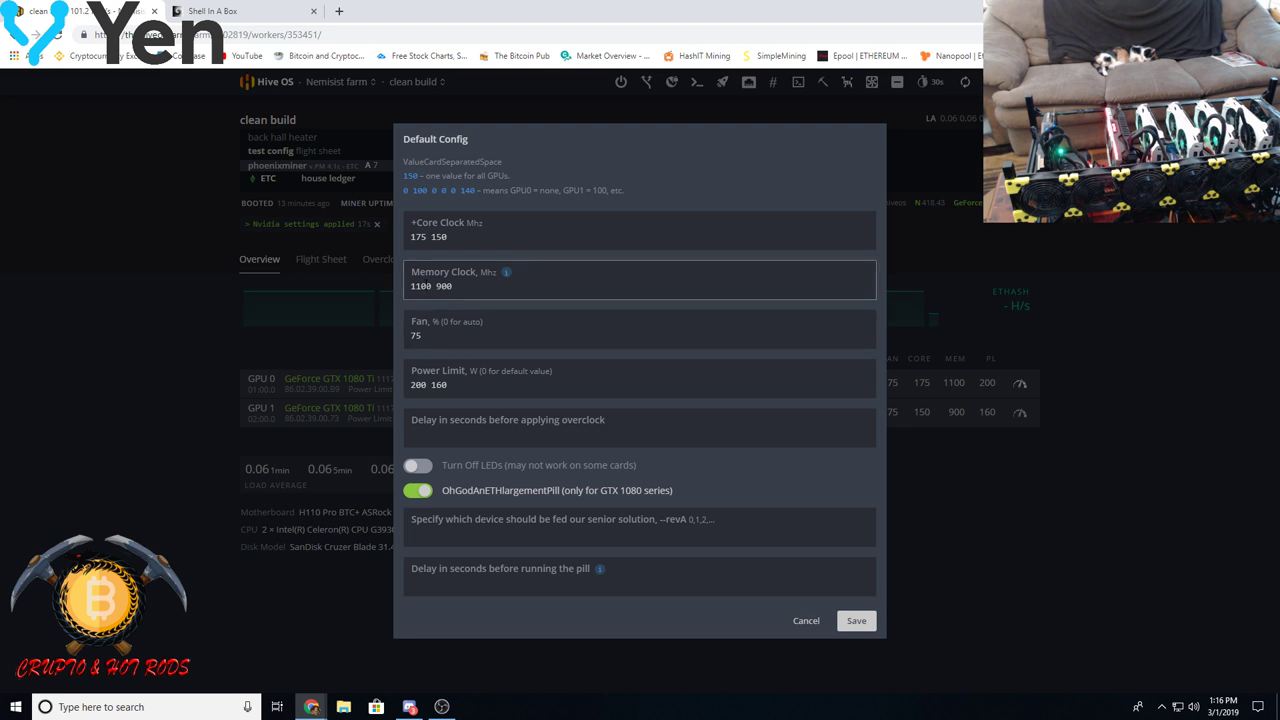
{"action": "left_click_drag", "start_coordinate": [431, 286], "coordinate": [416, 286]}
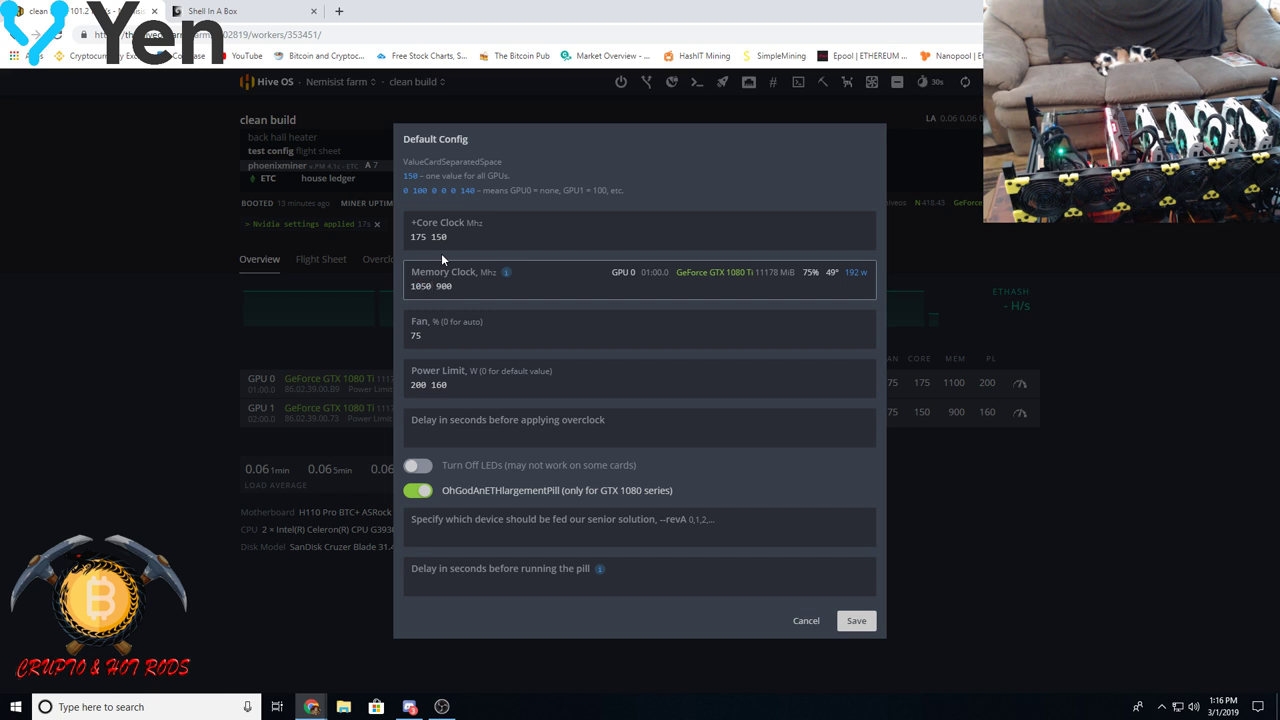
{"action": "type", "text": "050"}
{"action": "key", "text": "Return"}
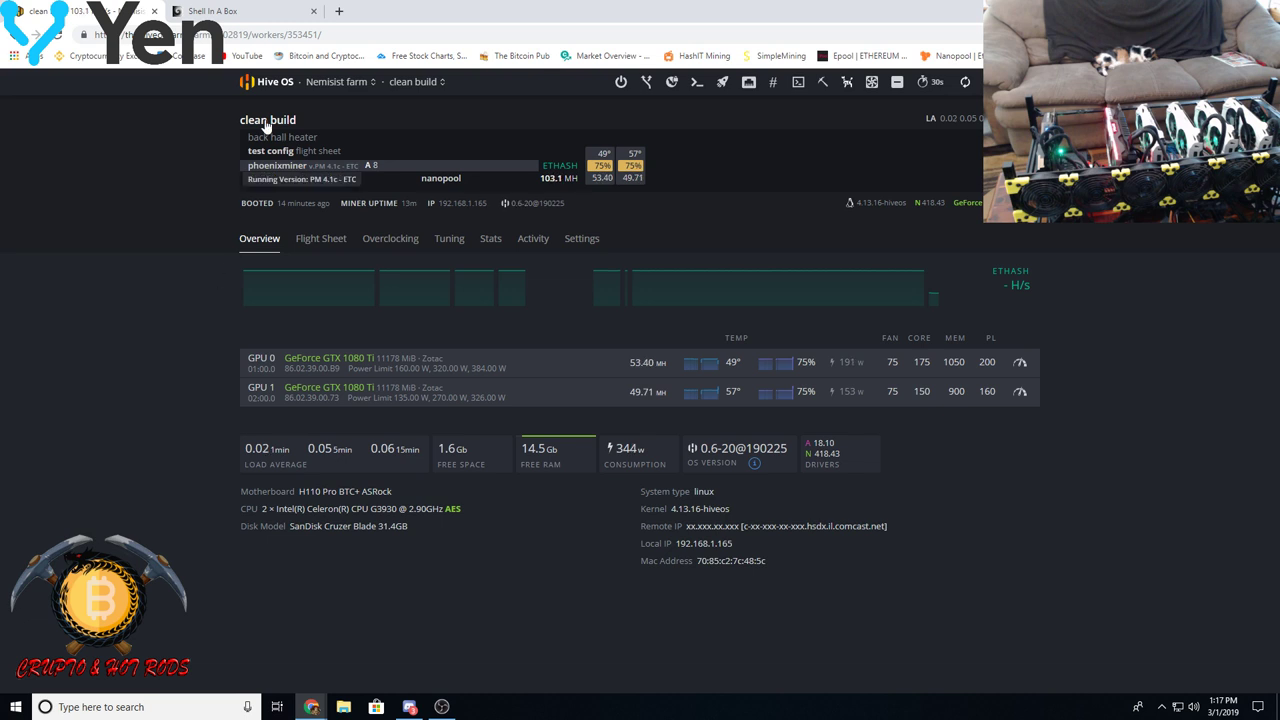
{"action": "left_click", "coordinate": [248, 12]}
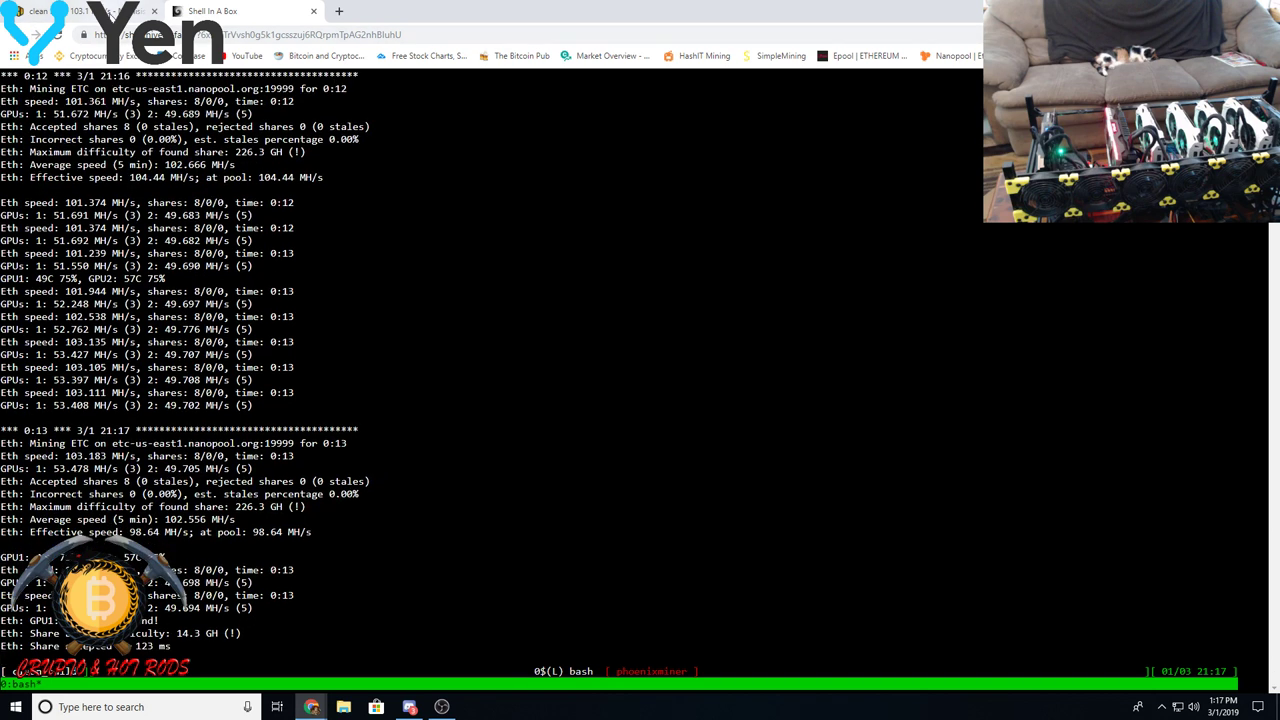
{"action": "left_click", "coordinate": [100, 12]}
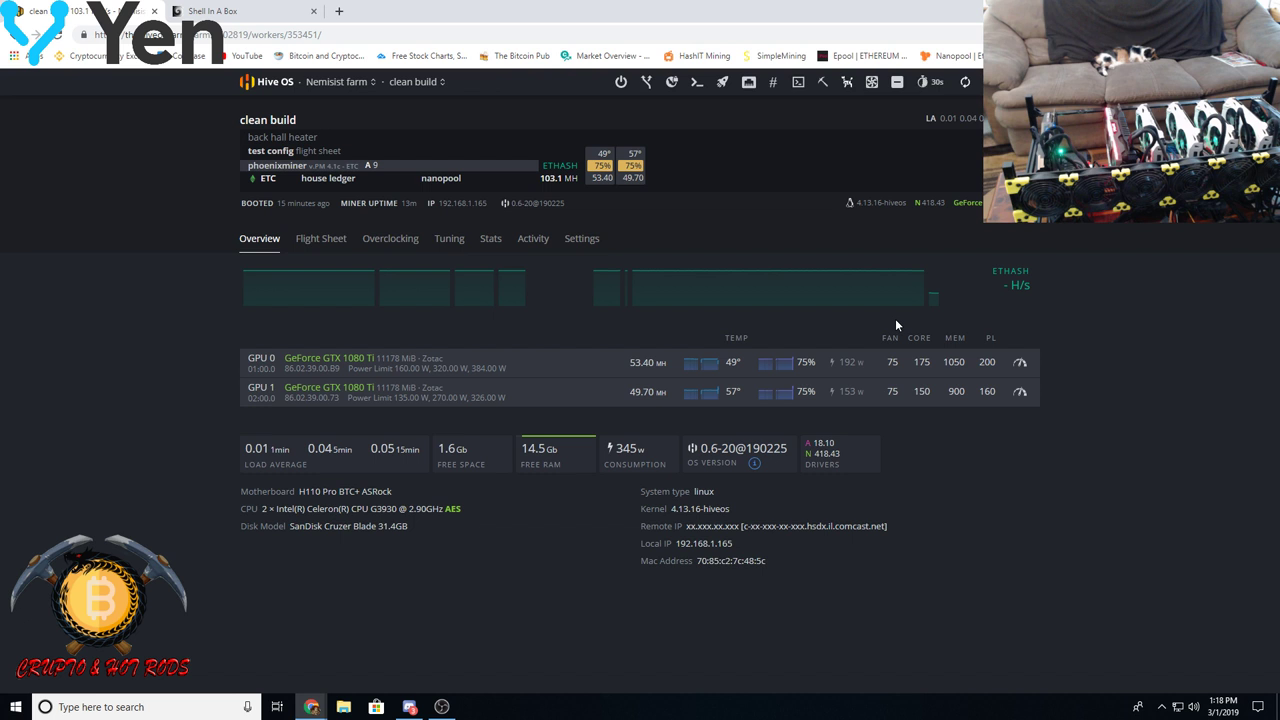
- Set GPU 1's power limit to 175 W in the default overclock config and save it
{"action": "left_click", "coordinate": [1020, 391]}
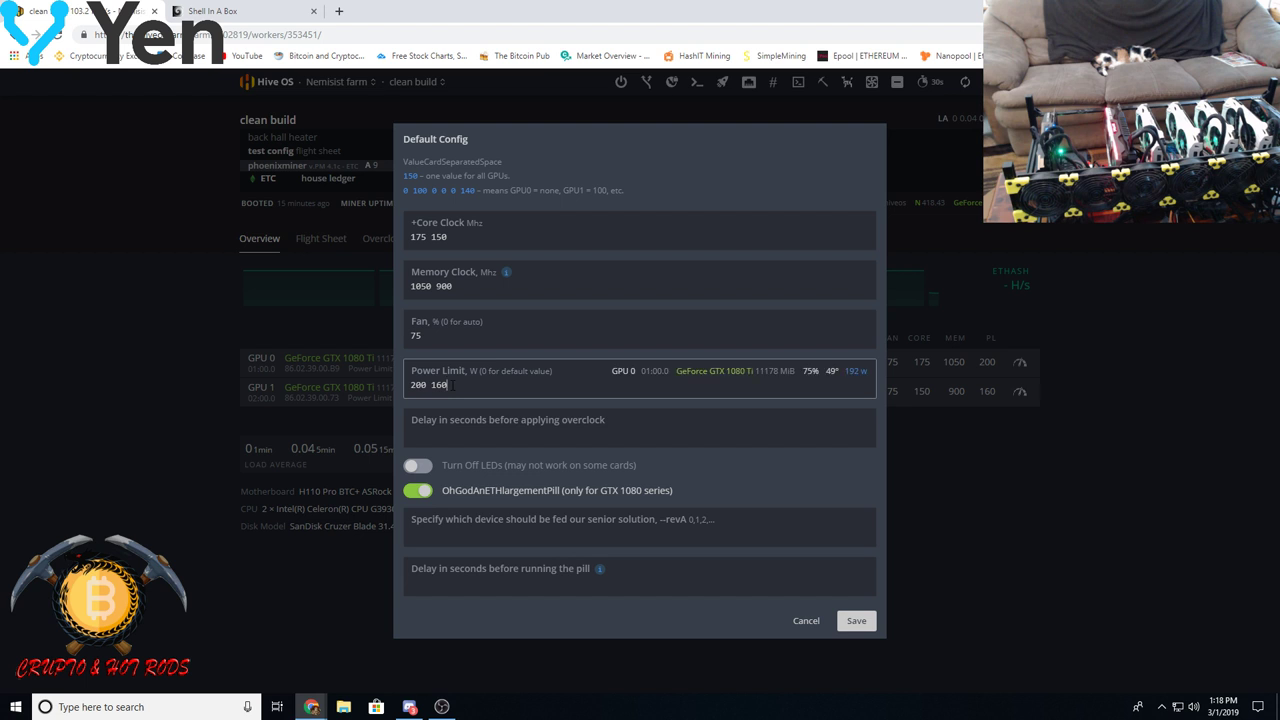
{"action": "left_click", "coordinate": [444, 385]}
{"action": "double_click", "coordinate": [441, 385]}
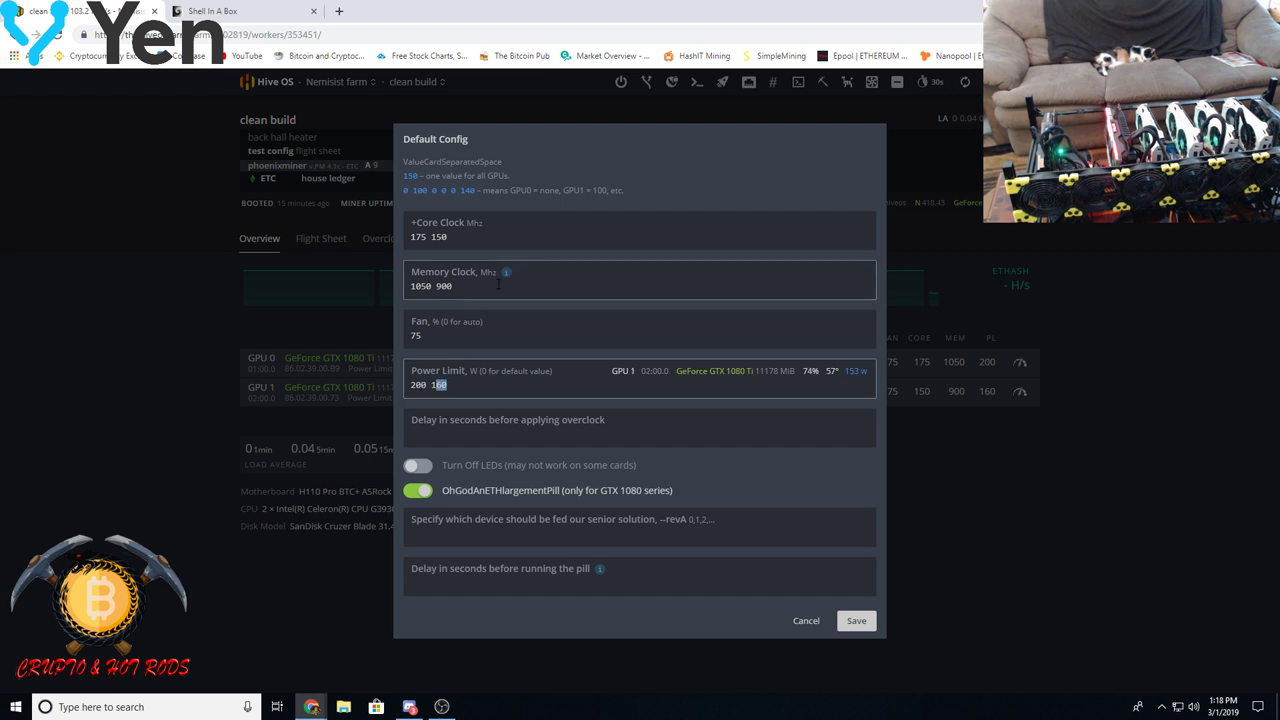
{"action": "type", "text": "175"}
{"action": "left_click", "coordinate": [857, 621]}
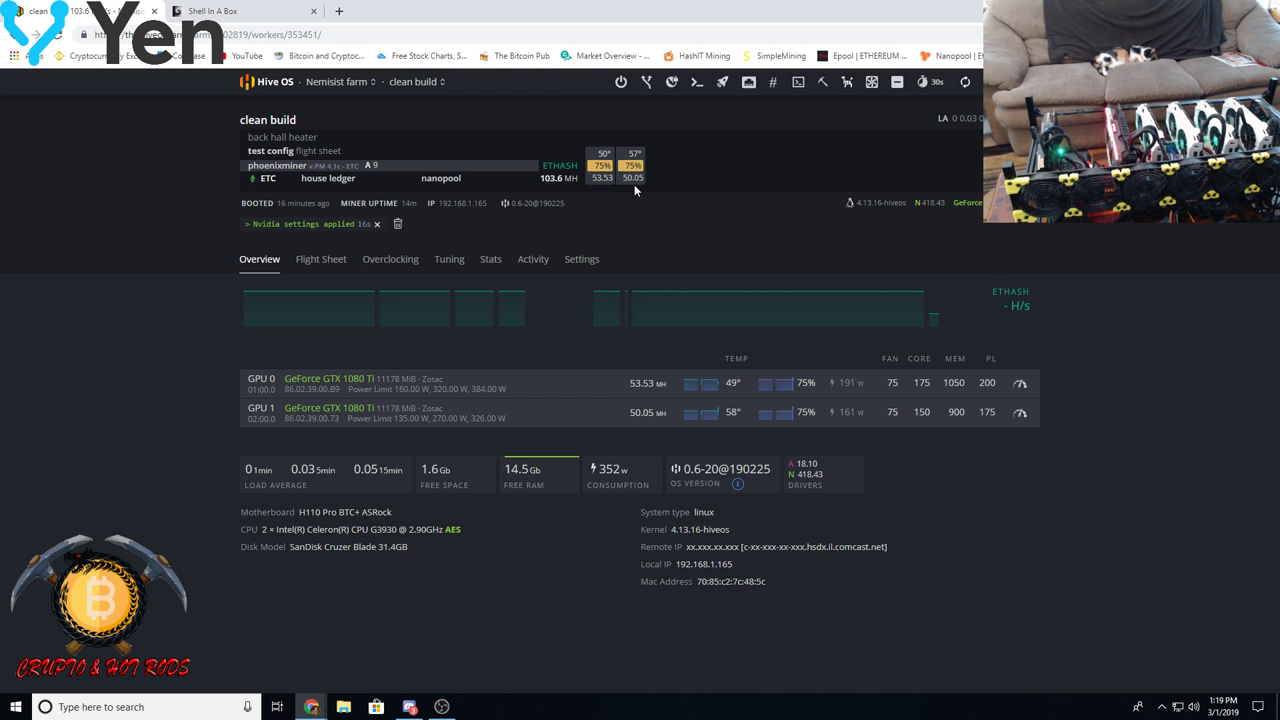
- Set GPU 1's memory clock to 1000 MHz and save the overclock config
{"action": "left_click", "coordinate": [1019, 418]}
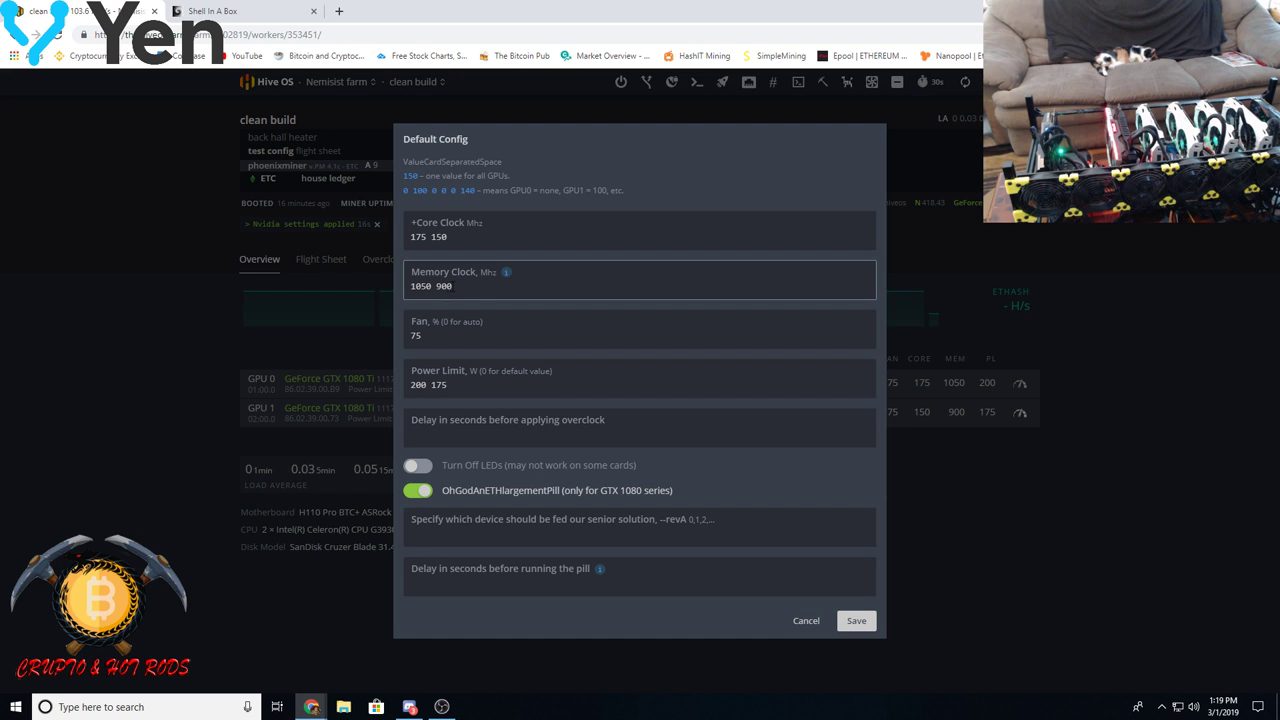
{"action": "double_click", "coordinate": [443, 286]}
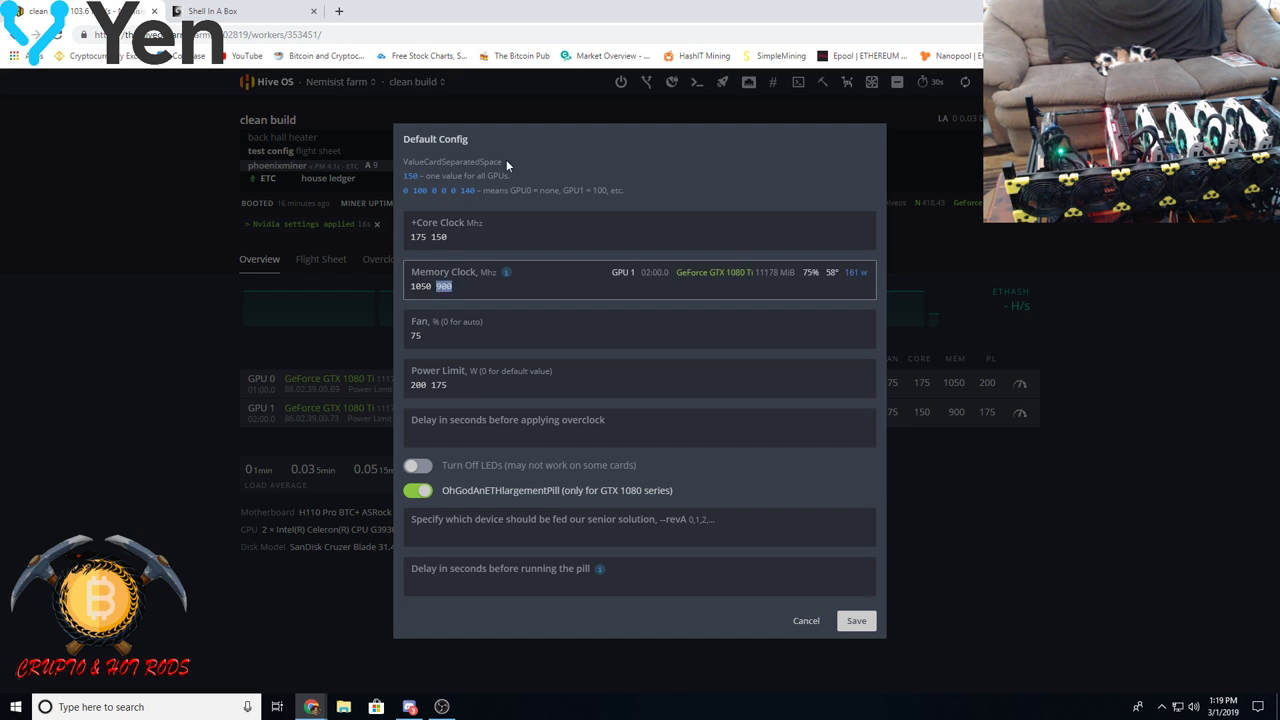
{"action": "type", "text": "1000"}
{"action": "key", "text": "Return"}
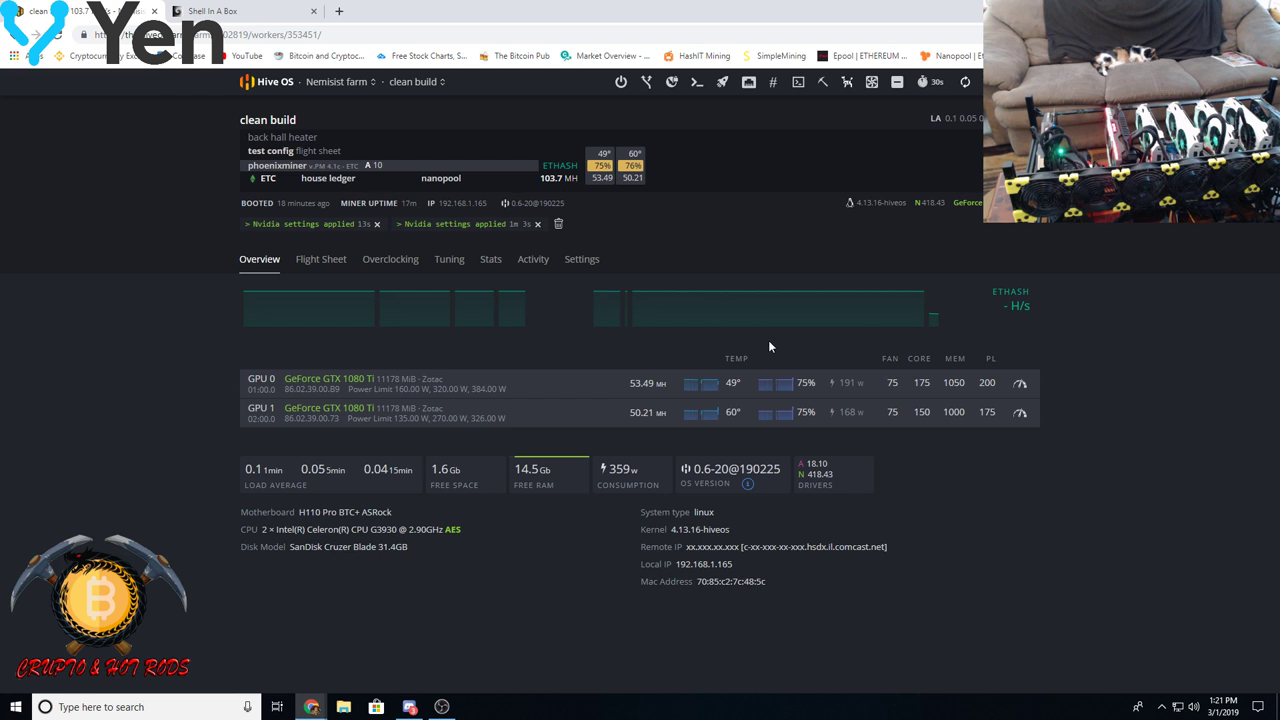
- Set GPU 1's memory clock to 1100 MHz and save the overclock config
{"action": "left_click", "coordinate": [1020, 412]}
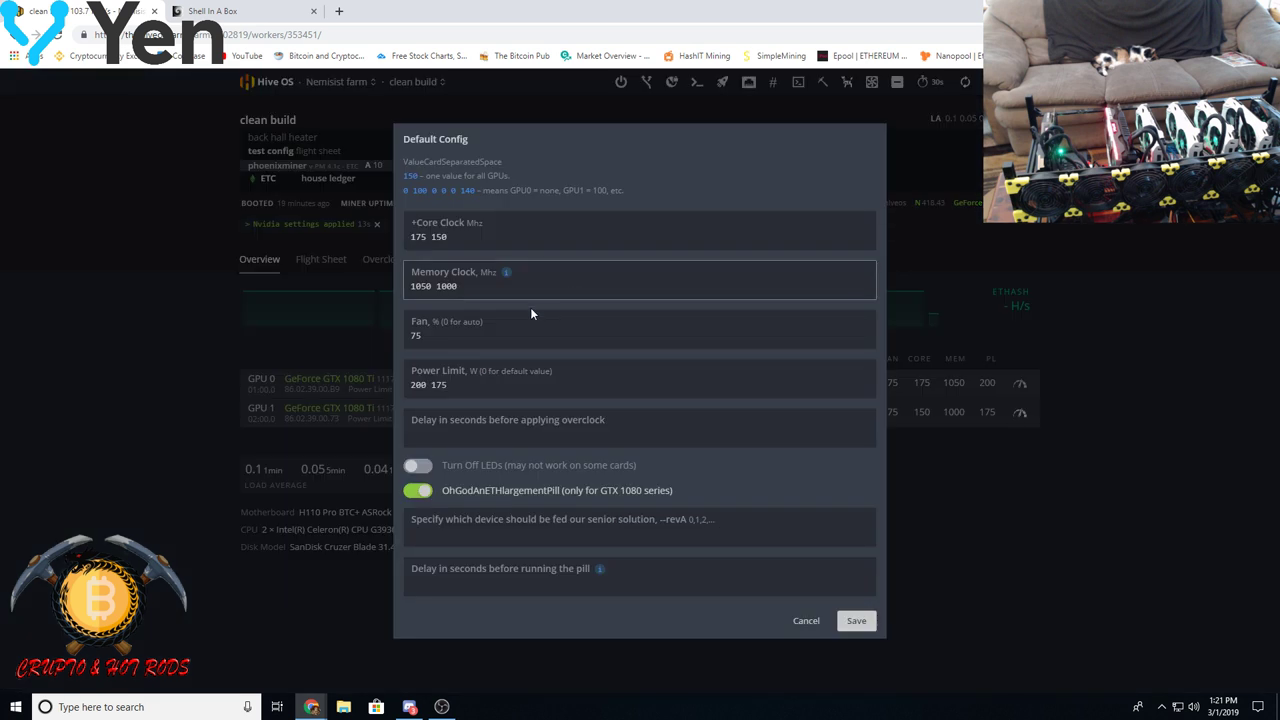
{"action": "left_click", "coordinate": [456, 286]}
{"action": "left_click_drag", "start_coordinate": [456, 286], "coordinate": [440, 286]}
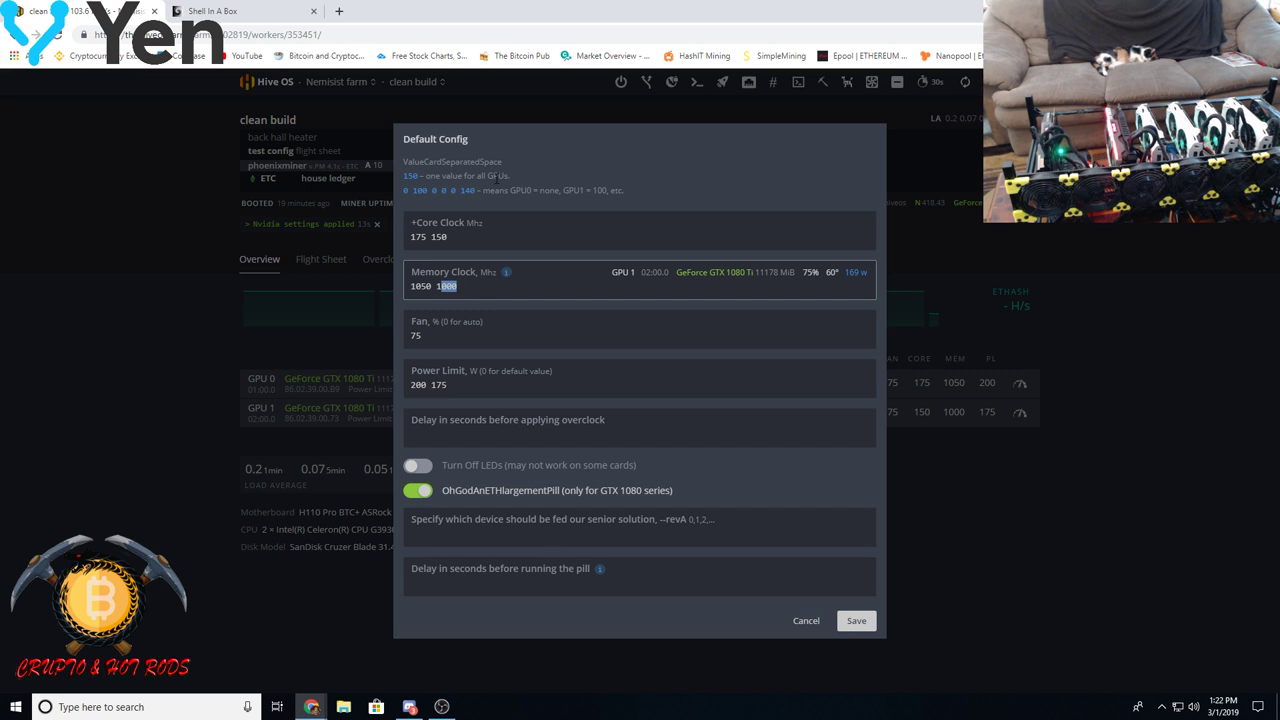
{"action": "type", "text": "100"}
{"action": "key", "text": "Return"}
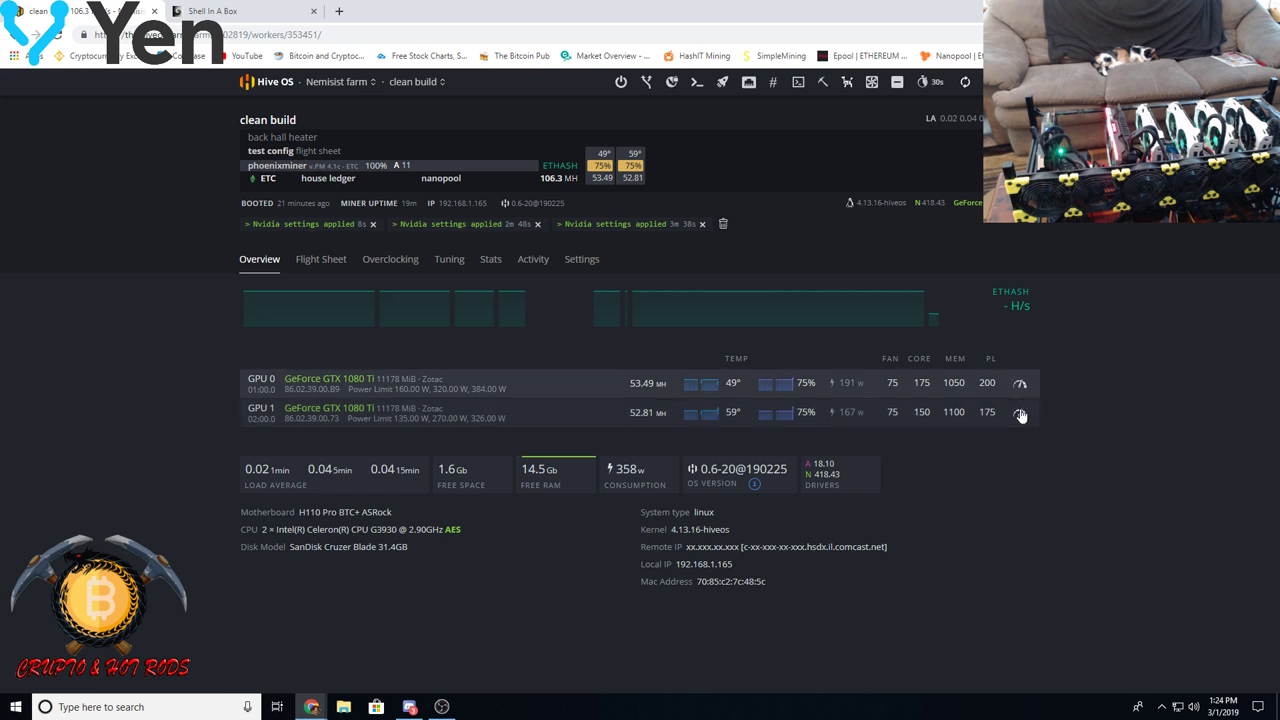
- Try a memory clock of 1100 MHz on GPU 0 and save the overclock config
{"action": "left_click", "coordinate": [1021, 386]}
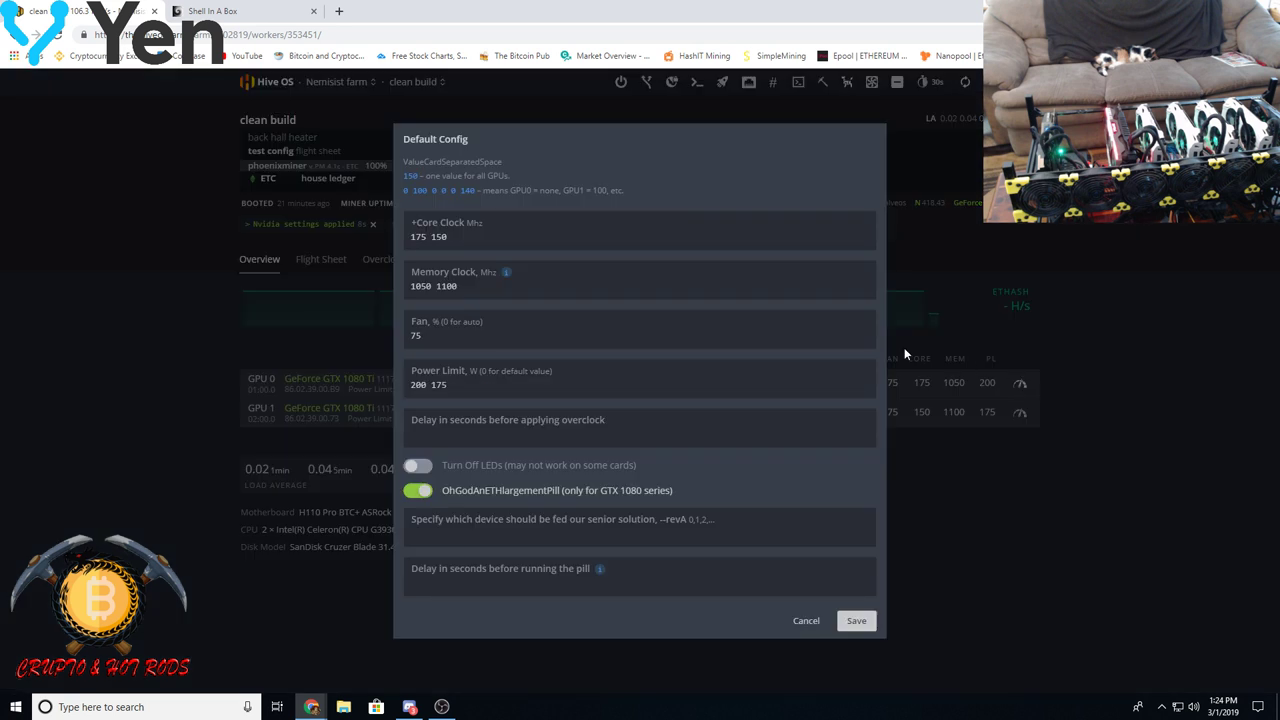
{"action": "left_click", "coordinate": [488, 276]}
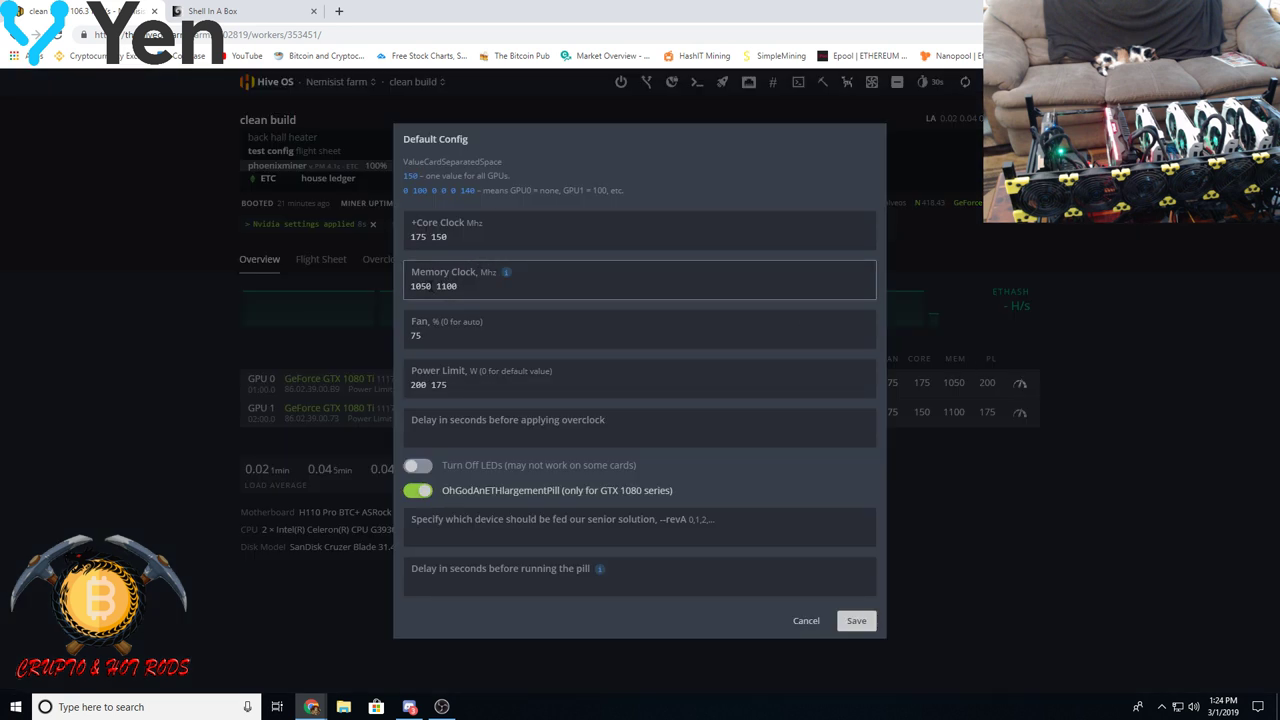
{"action": "left_click_drag", "start_coordinate": [417, 286], "coordinate": [431, 286]}
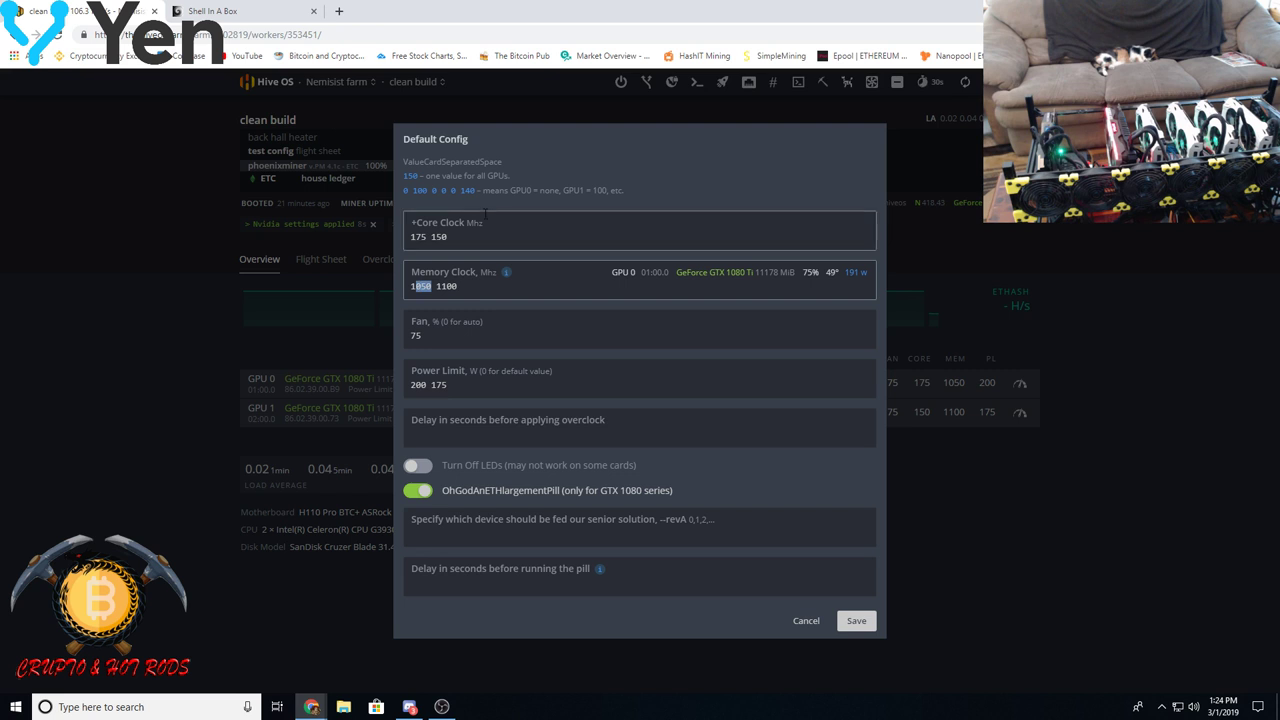
{"action": "type", "text": "100"}
{"action": "key", "text": "Return"}
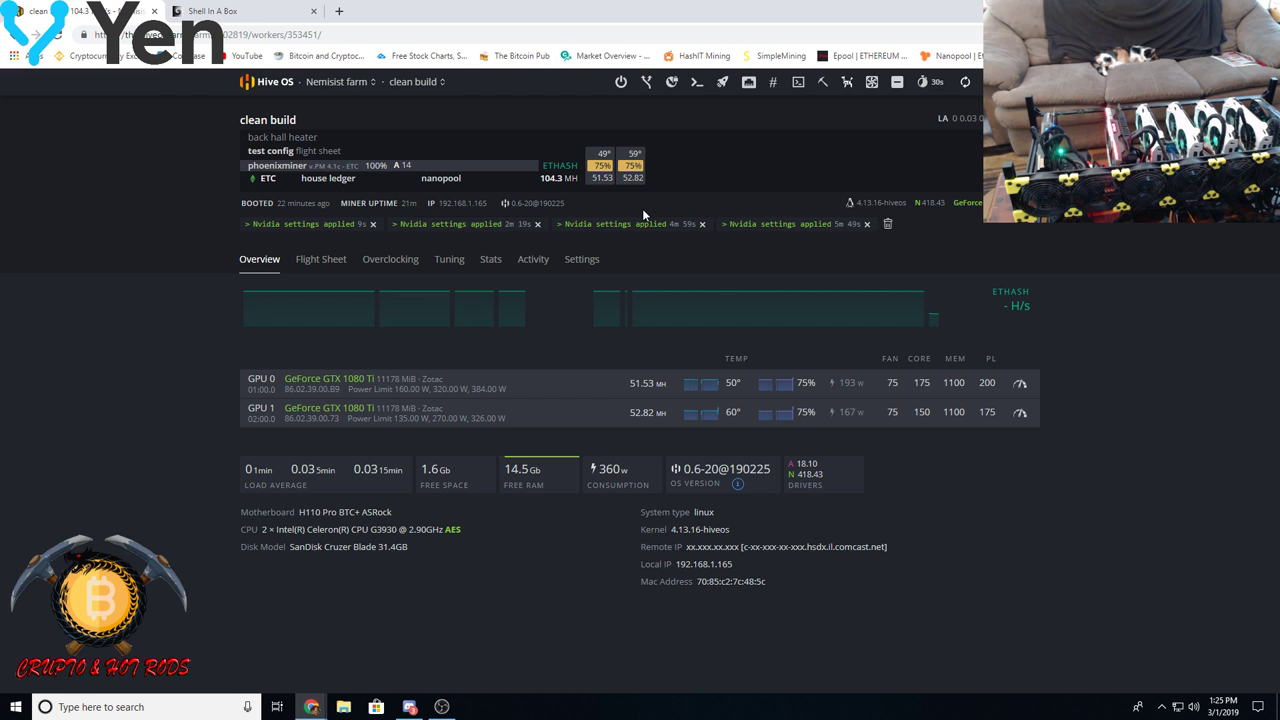
- Clear the rig's notifications, set GPU 0's memory clock back to 1050 MHz, and save the overclock config
{"action": "left_click", "coordinate": [889, 225]}
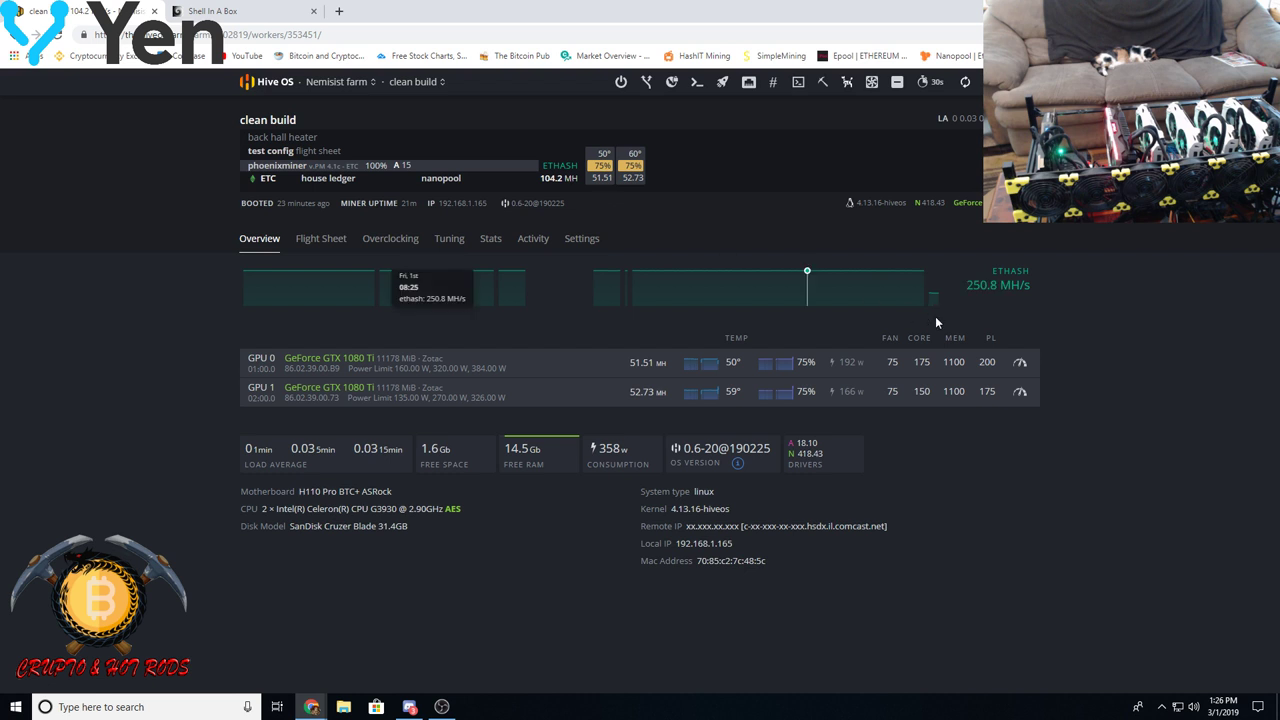
{"action": "left_click", "coordinate": [1021, 366]}
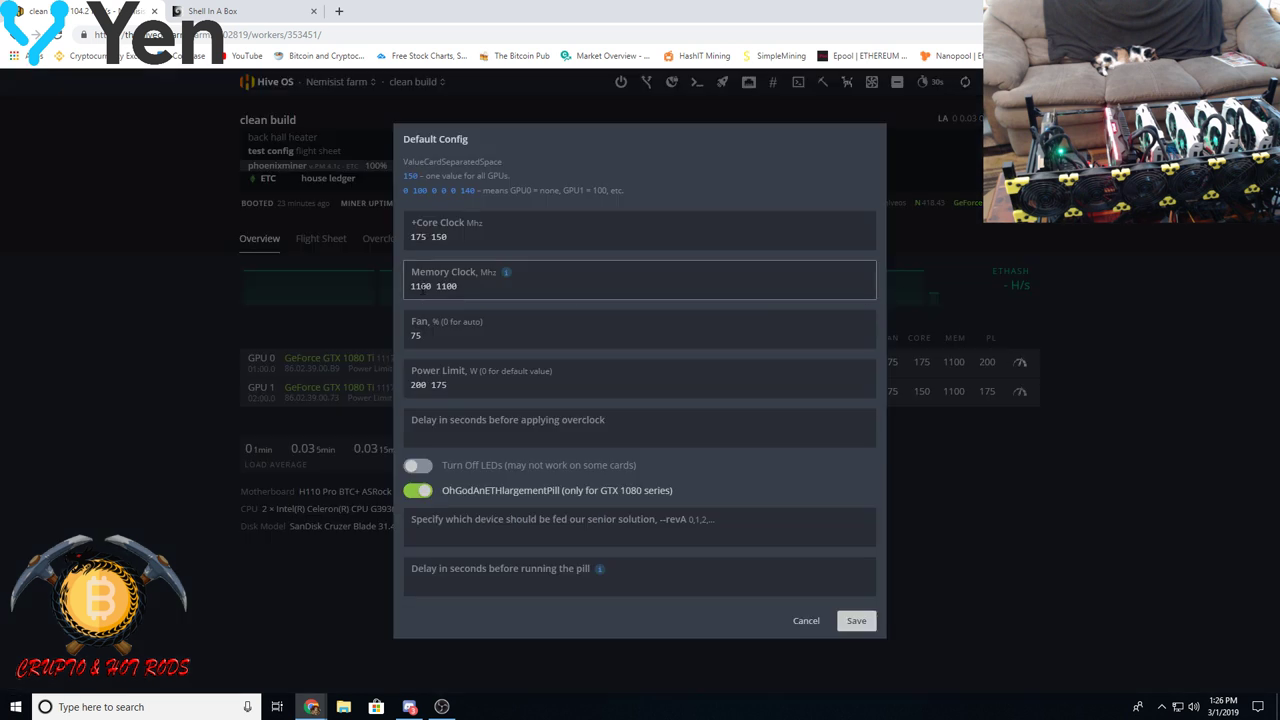
{"action": "left_click", "coordinate": [428, 286]}
{"action": "key", "text": "shift+Left"}
{"action": "key", "text": "shift+Left"}
{"action": "key", "text": "shift+Left"}
{"action": "key", "text": "shift+Left"}
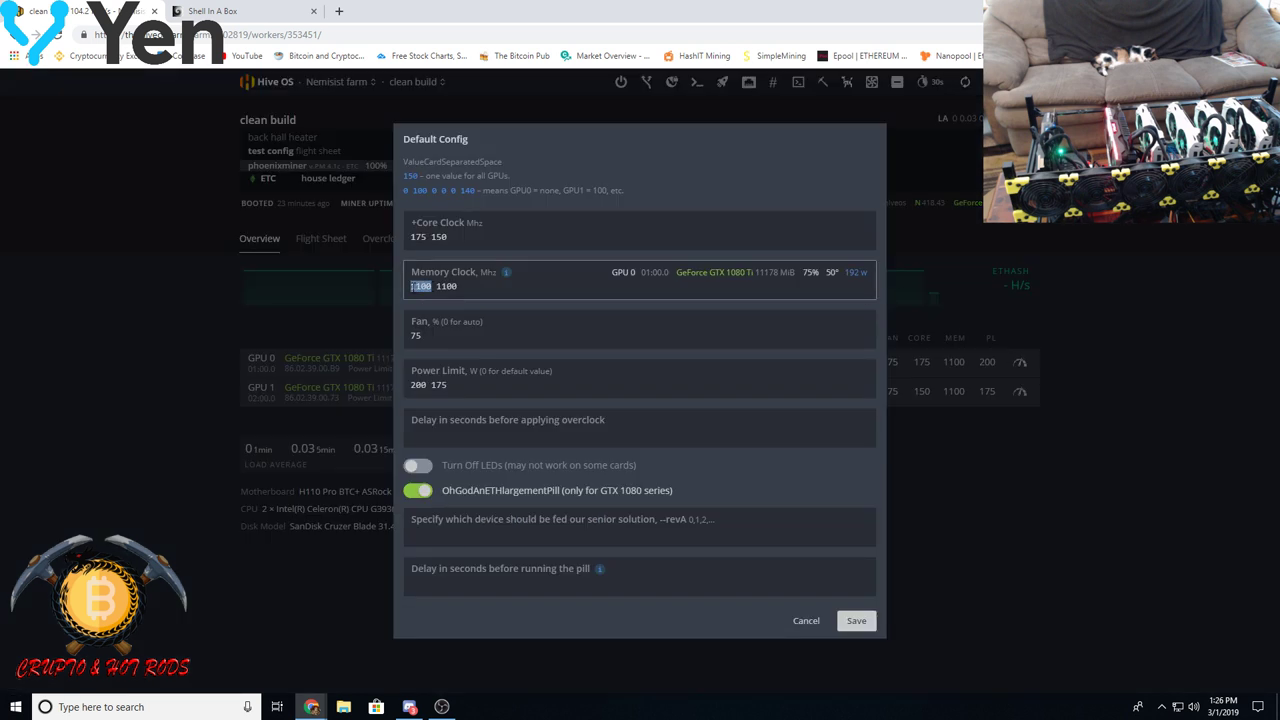
{"action": "left_click", "coordinate": [430, 286]}
{"action": "double_click", "coordinate": [420, 286]}
{"action": "double_click", "coordinate": [436, 286]}
{"action": "double_click", "coordinate": [420, 286]}
{"action": "type", "text": "1050"}
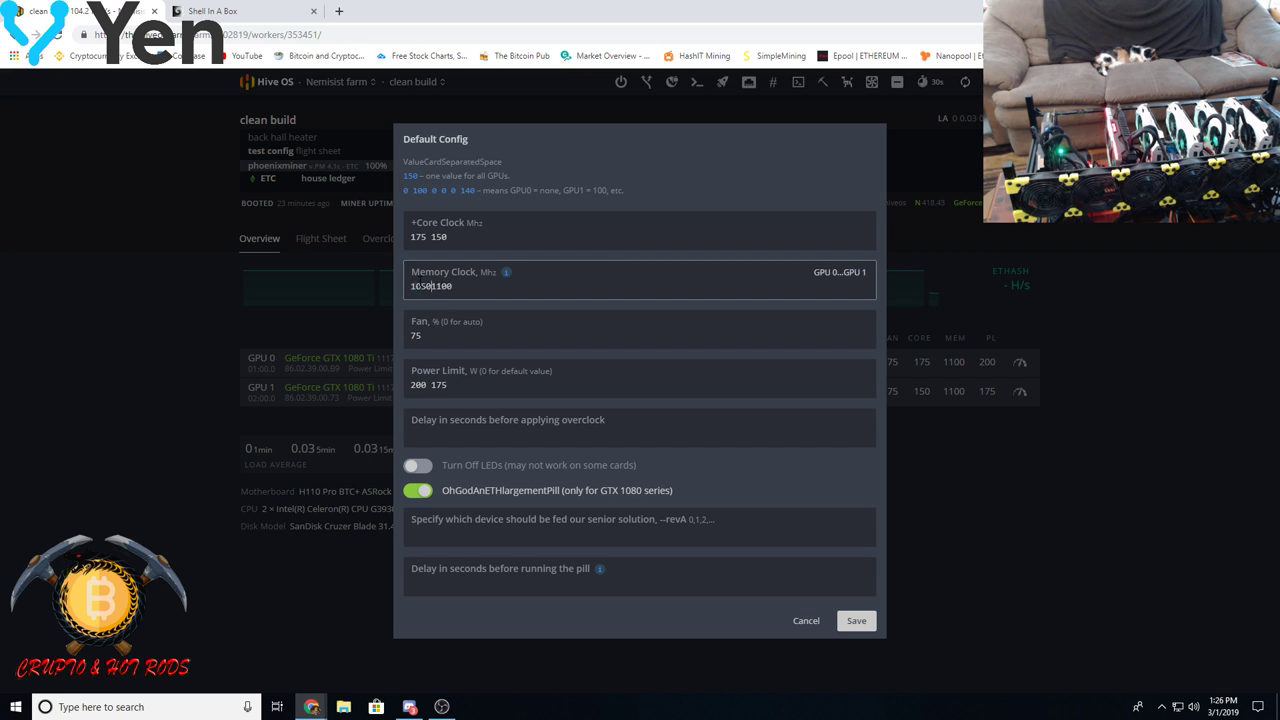
{"action": "left_click", "coordinate": [436, 286]}
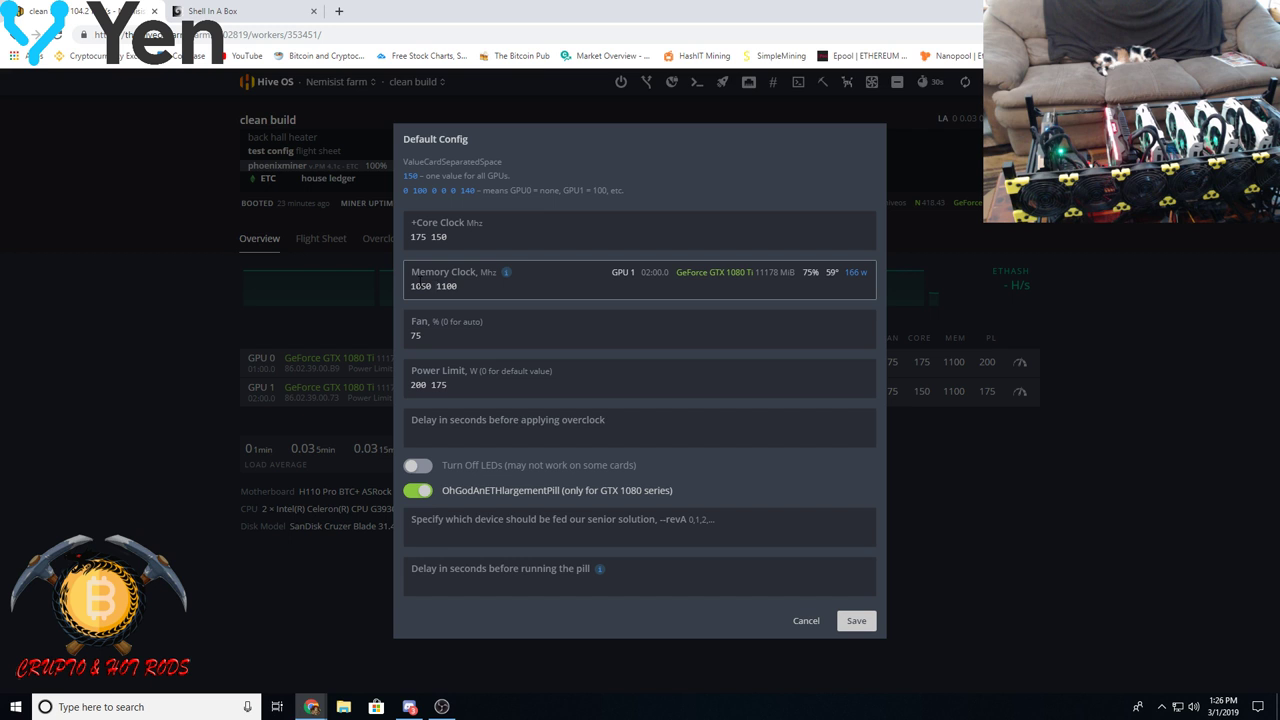
{"action": "key", "text": "Return"}
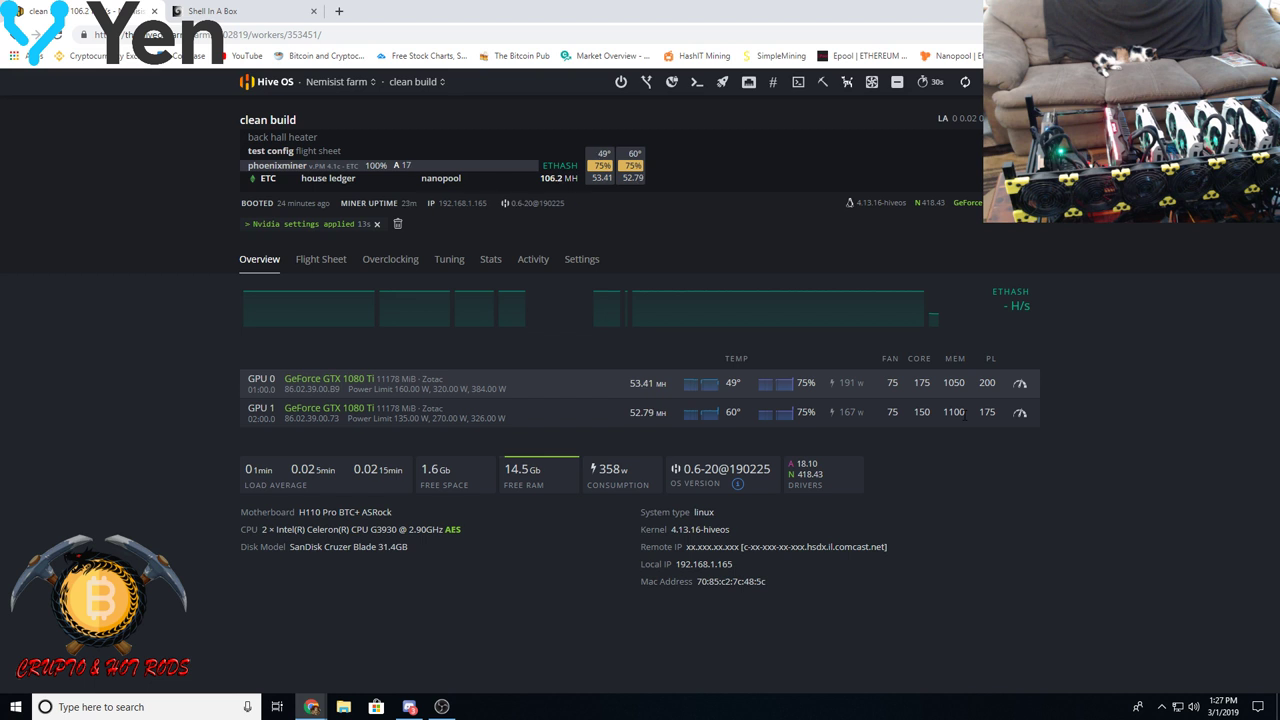
- Set GPU 1's power limit to 200 W, save the overclock config, and clear the rig's notifications
{"action": "left_click", "coordinate": [1020, 412]}
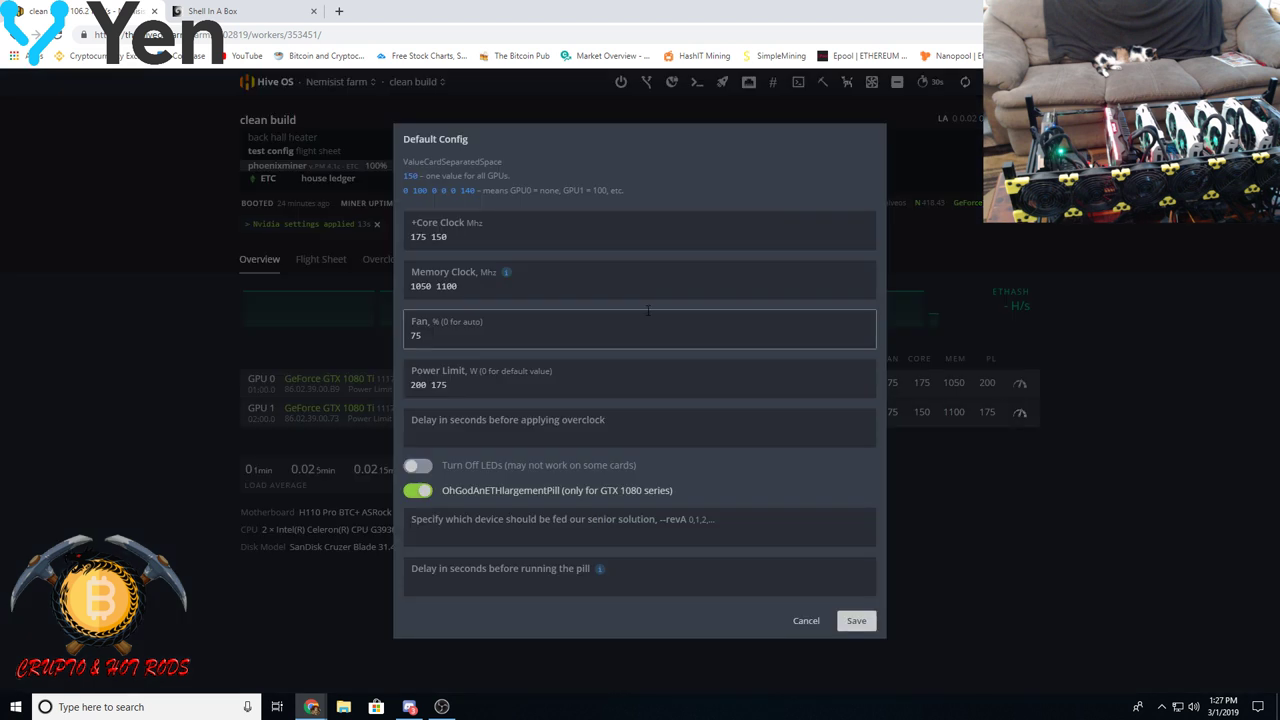
{"action": "left_click", "coordinate": [448, 388]}
{"action": "left_click_drag", "start_coordinate": [448, 385], "coordinate": [431, 385]}
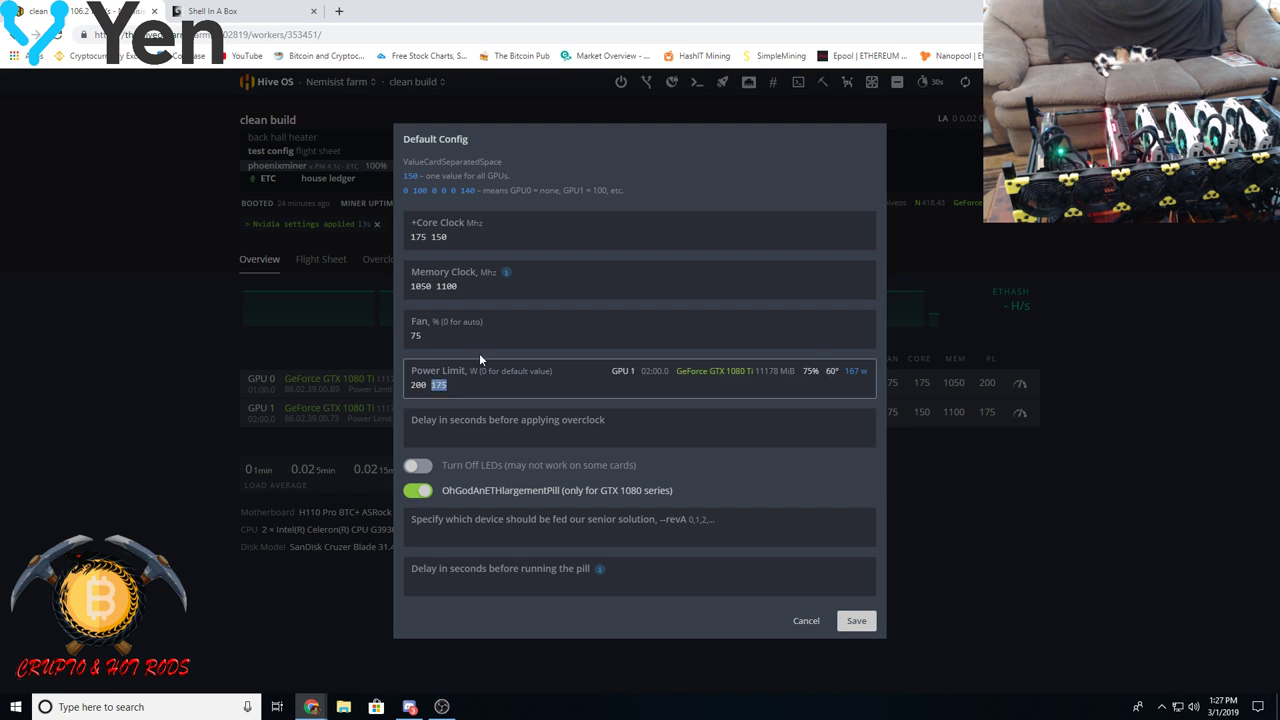
{"action": "type", "text": "200"}
{"action": "left_click", "coordinate": [864, 620]}
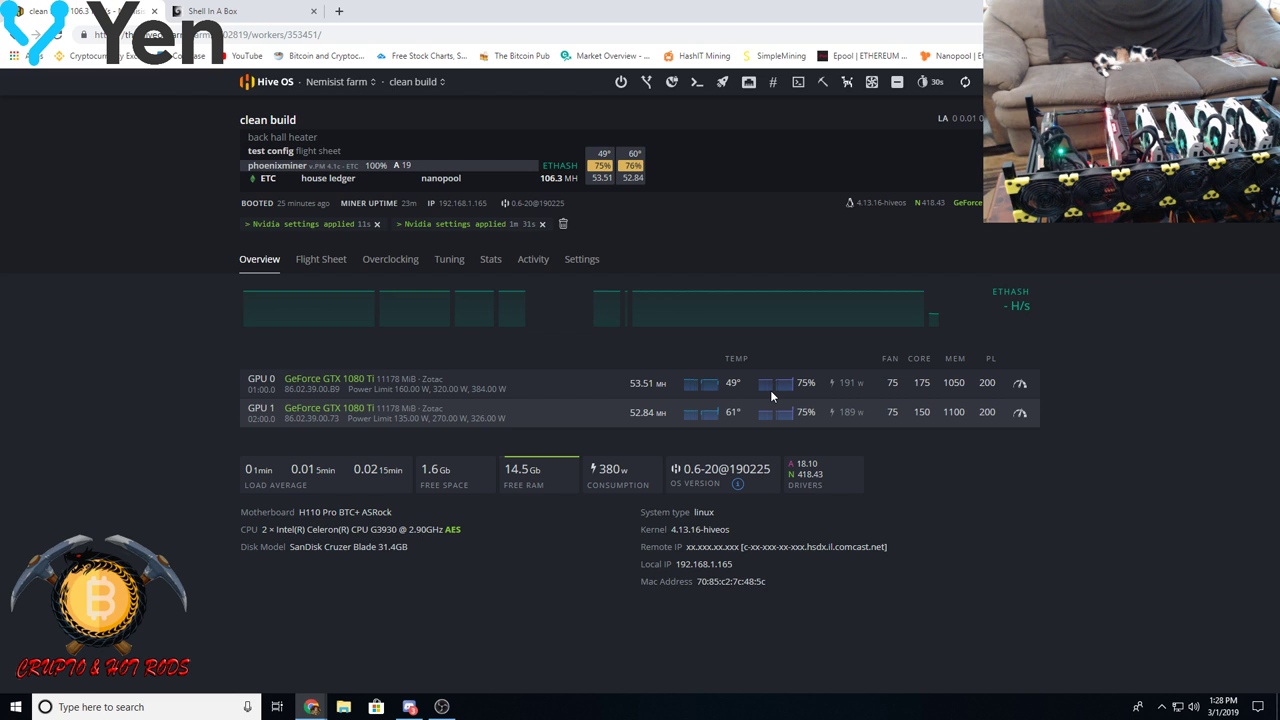
{"action": "left_click", "coordinate": [565, 225]}
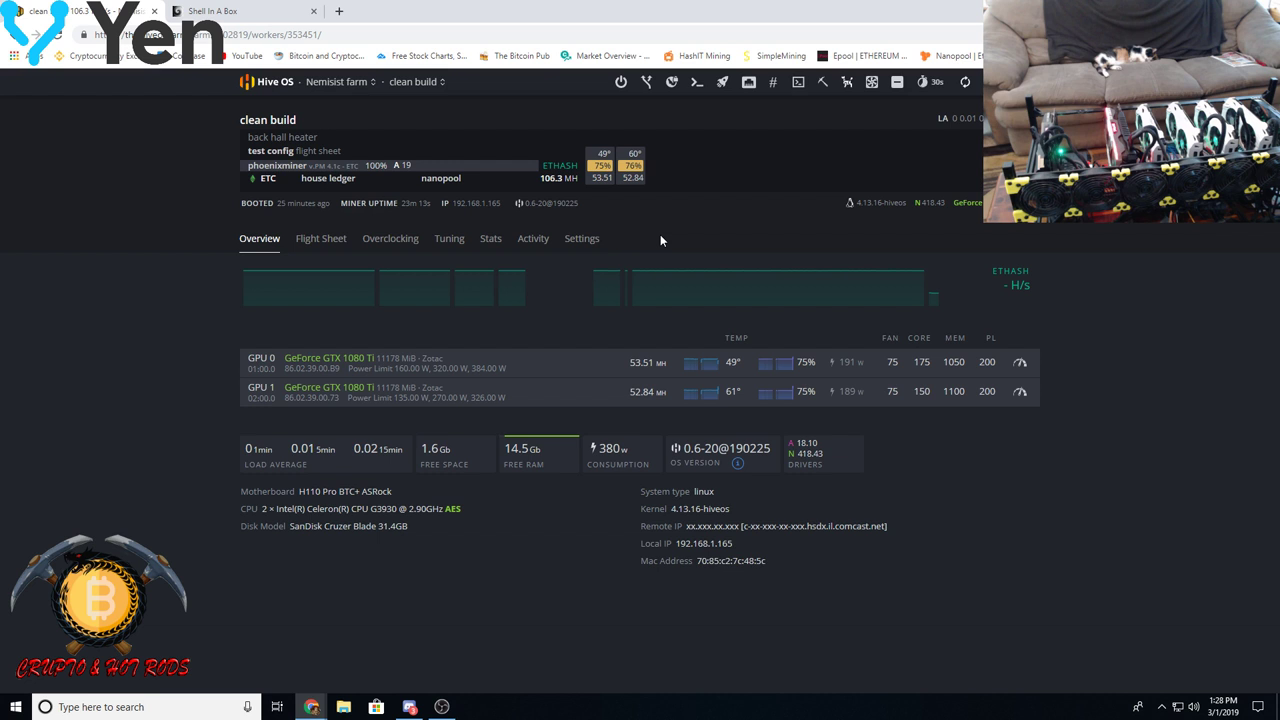
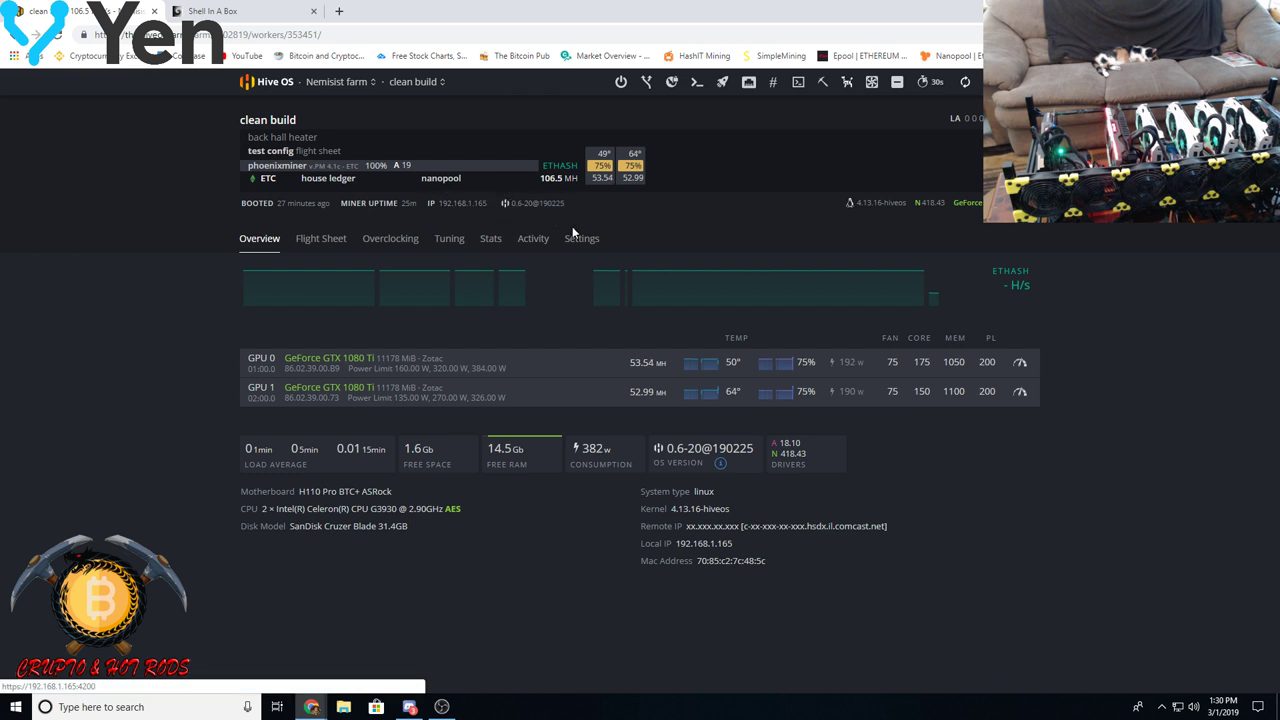
- Apply the ETH nanopool phoenixminer flight sheet to the rig, clear the notification, and reload the rig's overview
{"action": "left_click", "coordinate": [333, 249]}
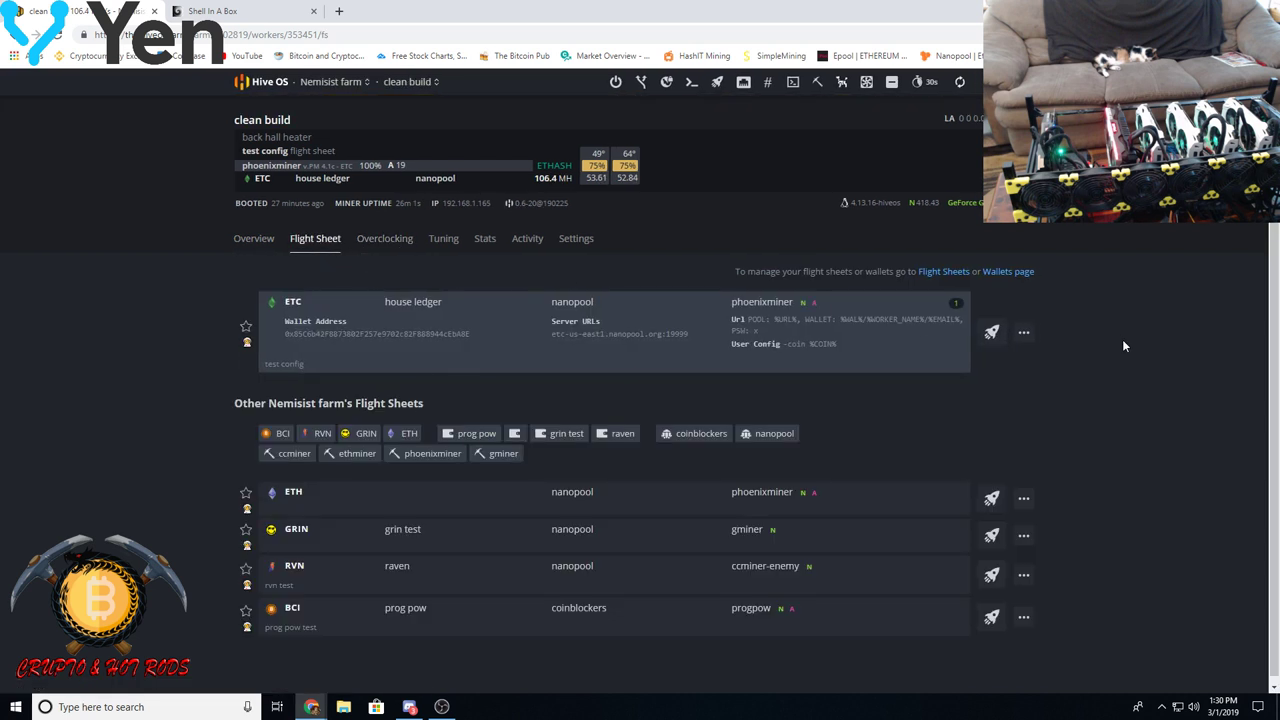
{"action": "left_click", "coordinate": [988, 502]}
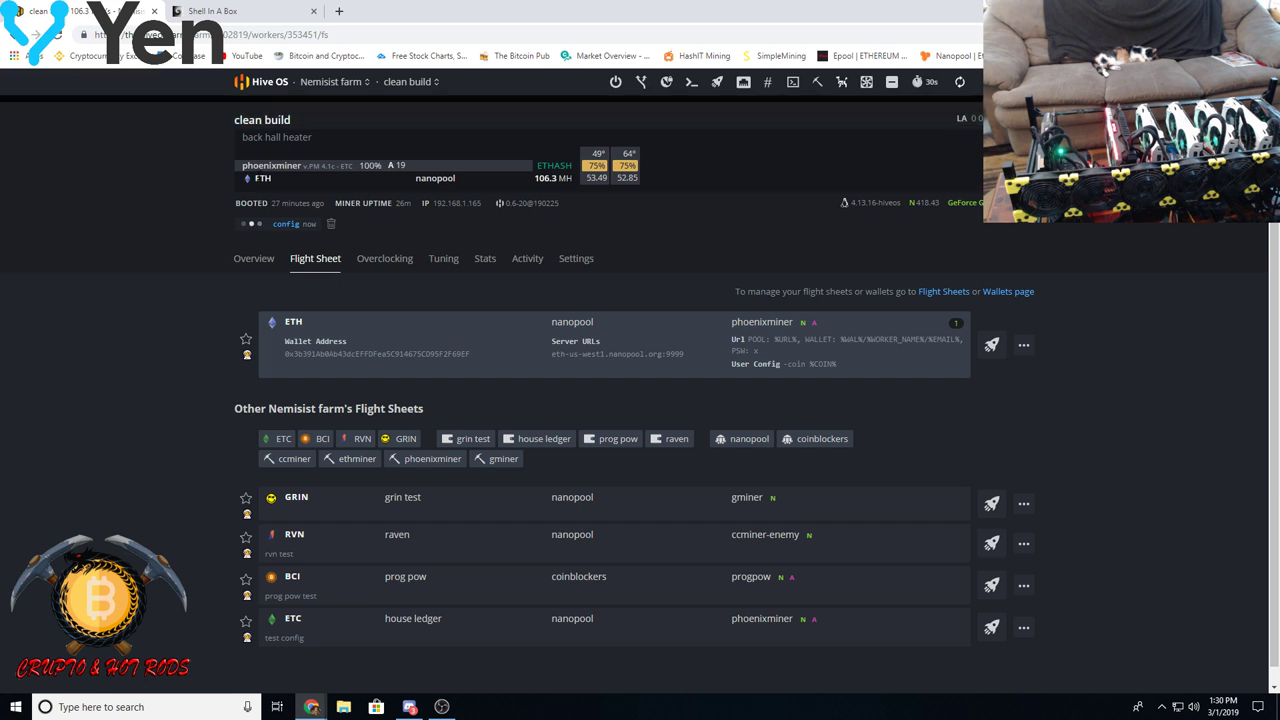
{"action": "left_click", "coordinate": [253, 258]}
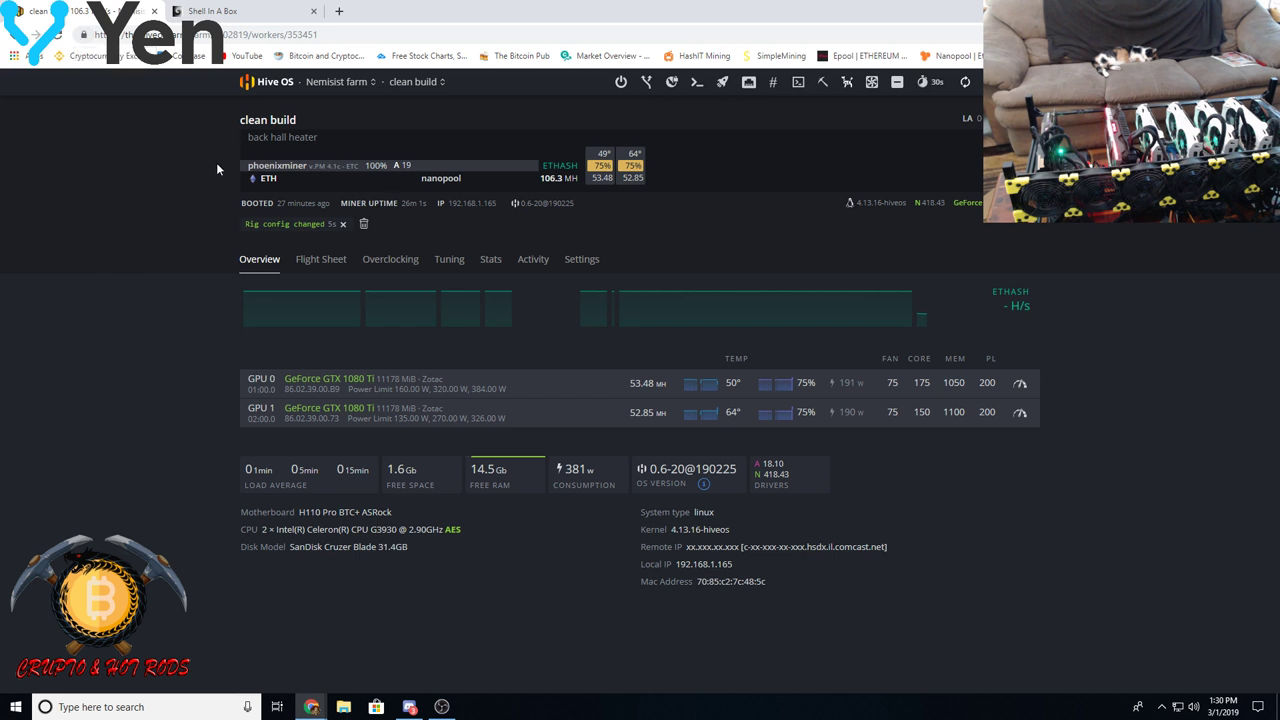
{"action": "left_click", "coordinate": [365, 224]}
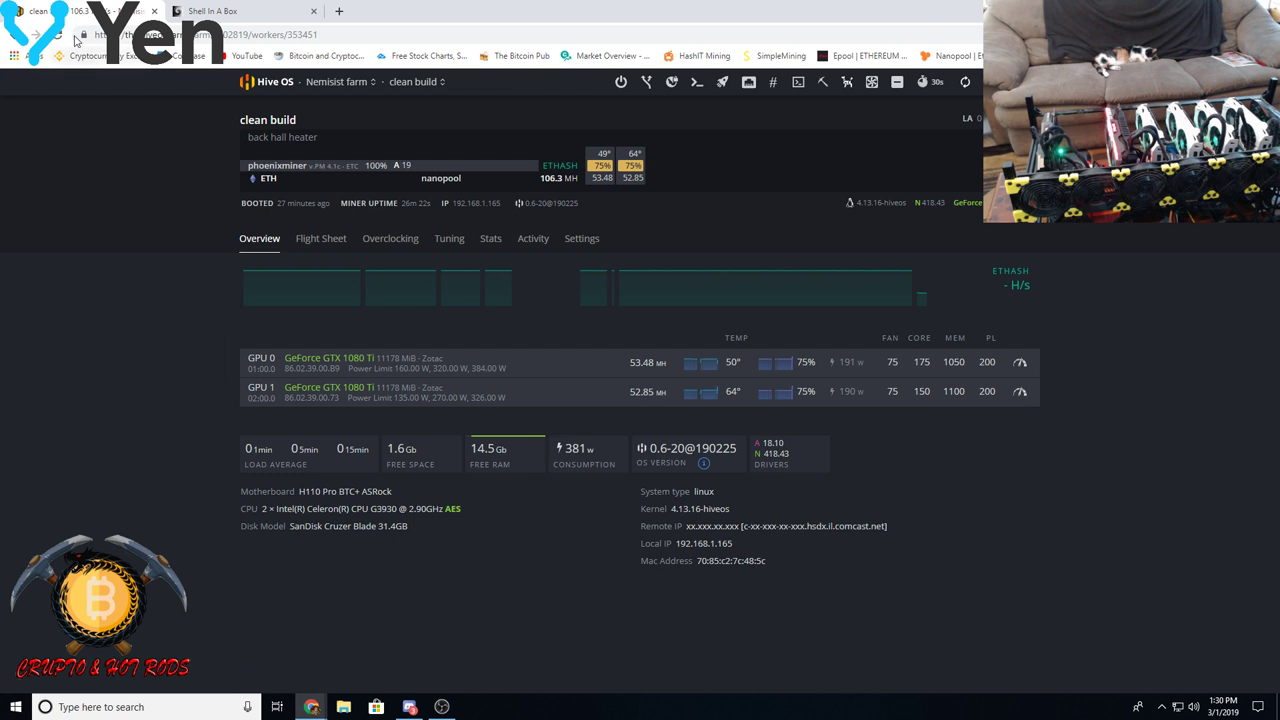
{"action": "left_click", "coordinate": [57, 35]}
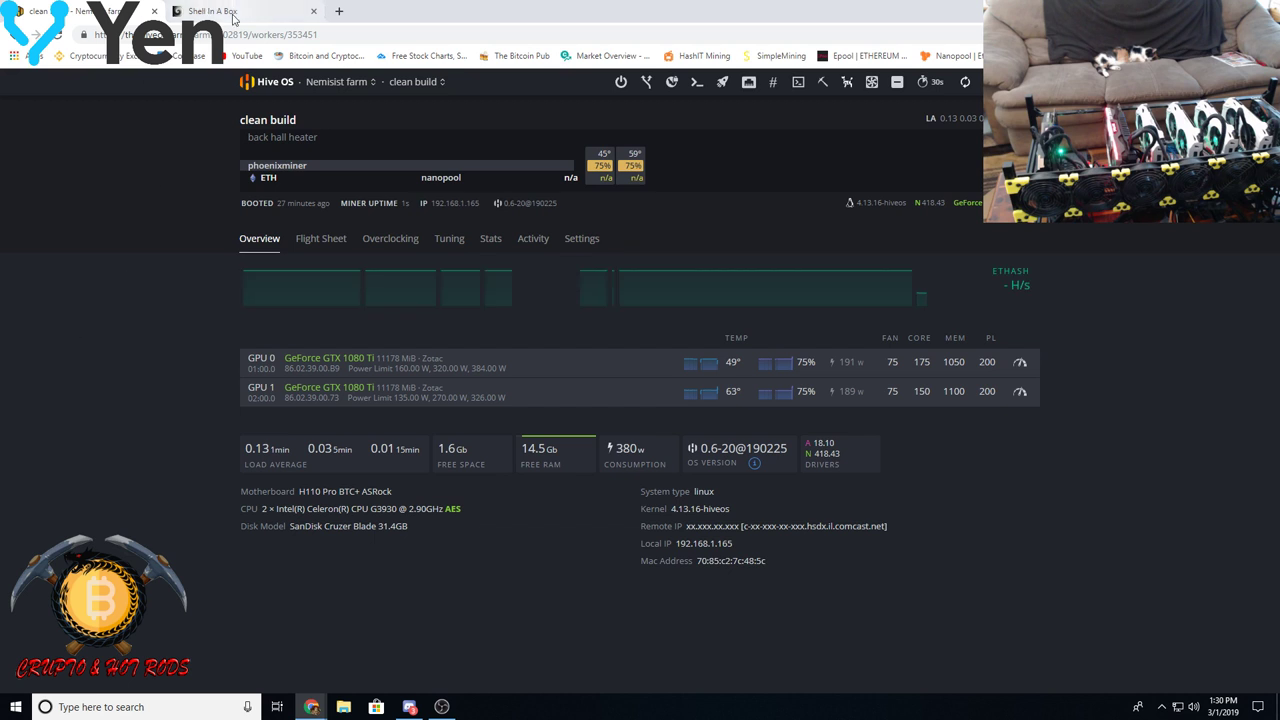
- Close the Shell In A Box page, leaving the site, and reload the rig's overview
{"action": "left_click", "coordinate": [296, 13]}
{"action": "left_click", "coordinate": [313, 11]}
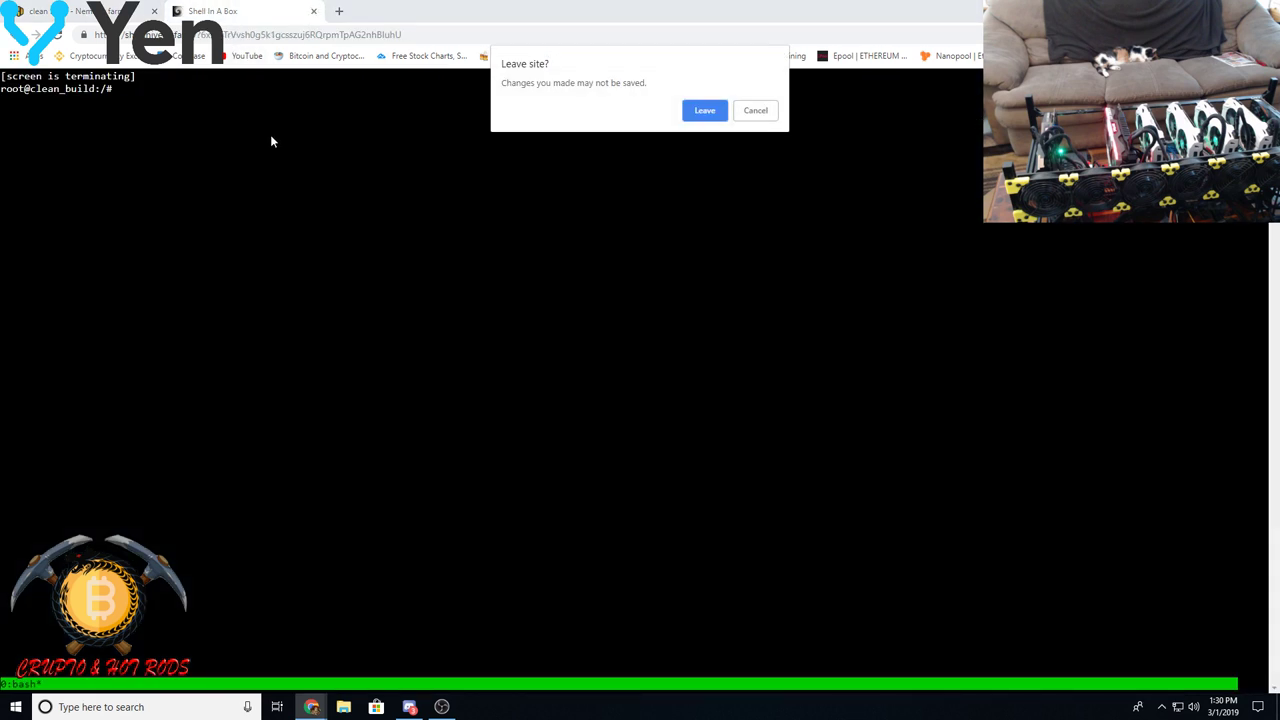
{"action": "left_click", "coordinate": [714, 113]}
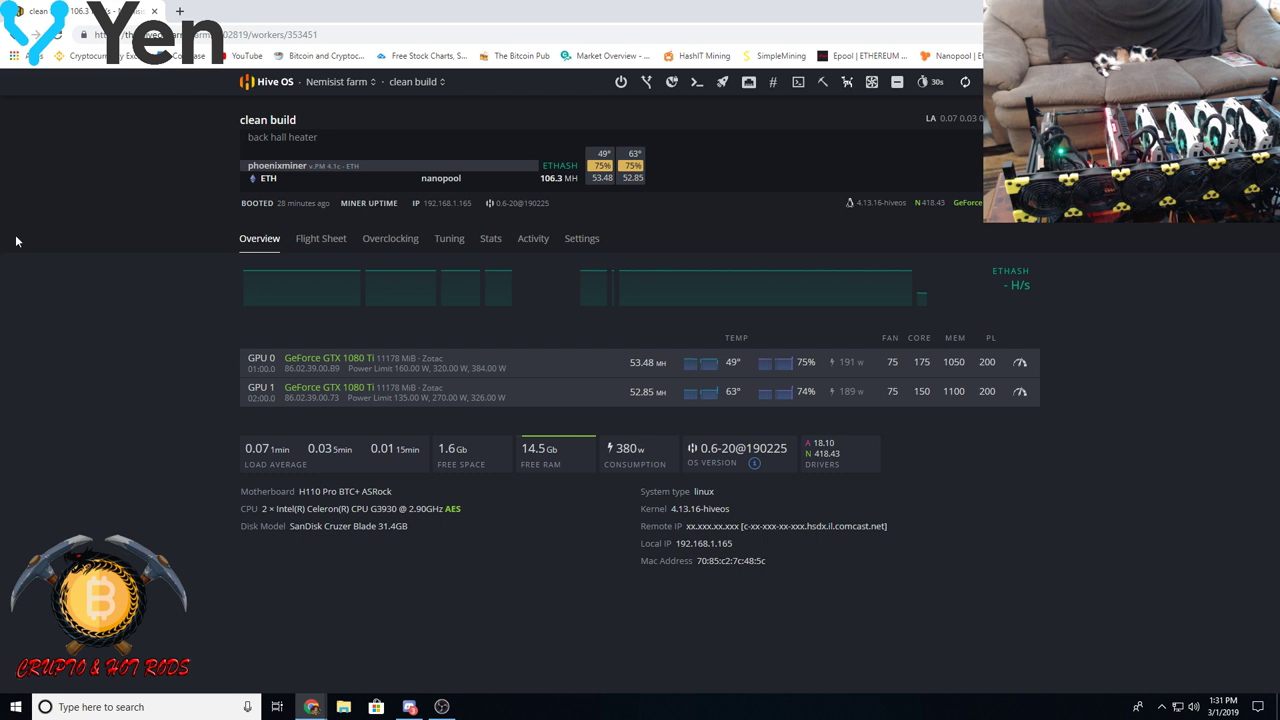
{"action": "left_click", "coordinate": [58, 37]}
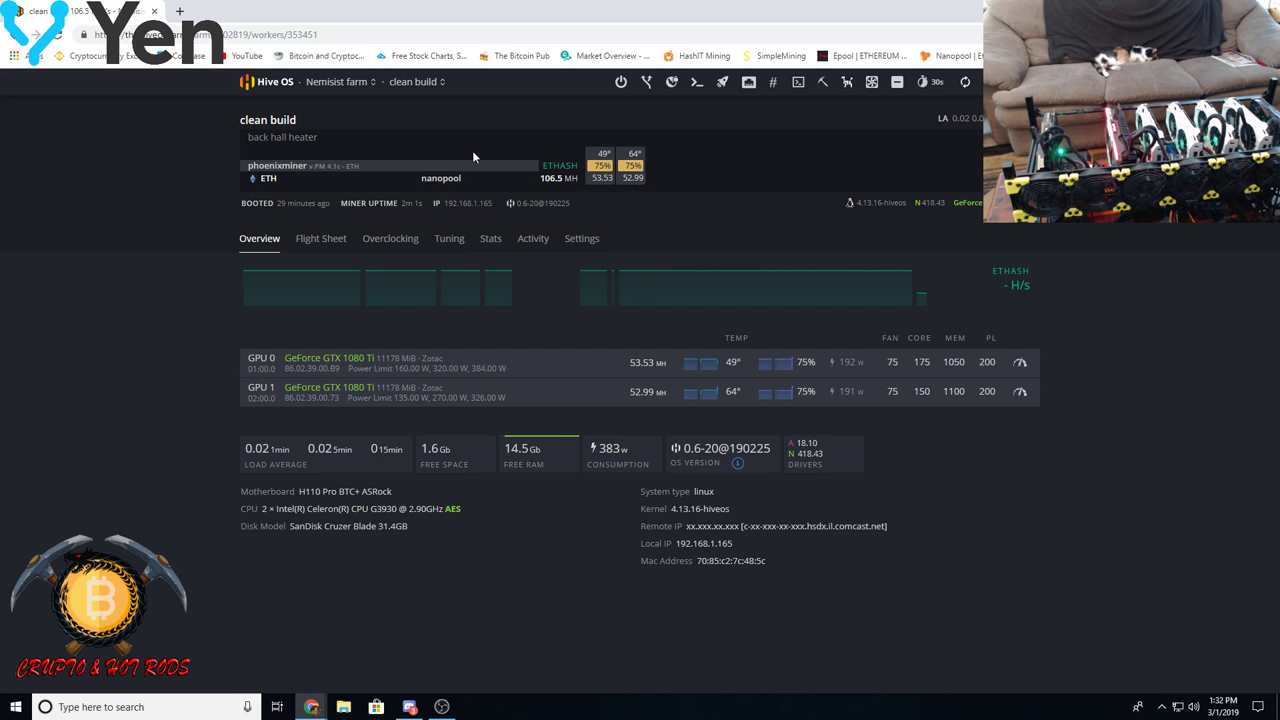
- Check the rig's overclocking configs and apply the BCI prog pow test flight sheet with coinblockers and progpow
{"action": "left_click", "coordinate": [387, 244]}
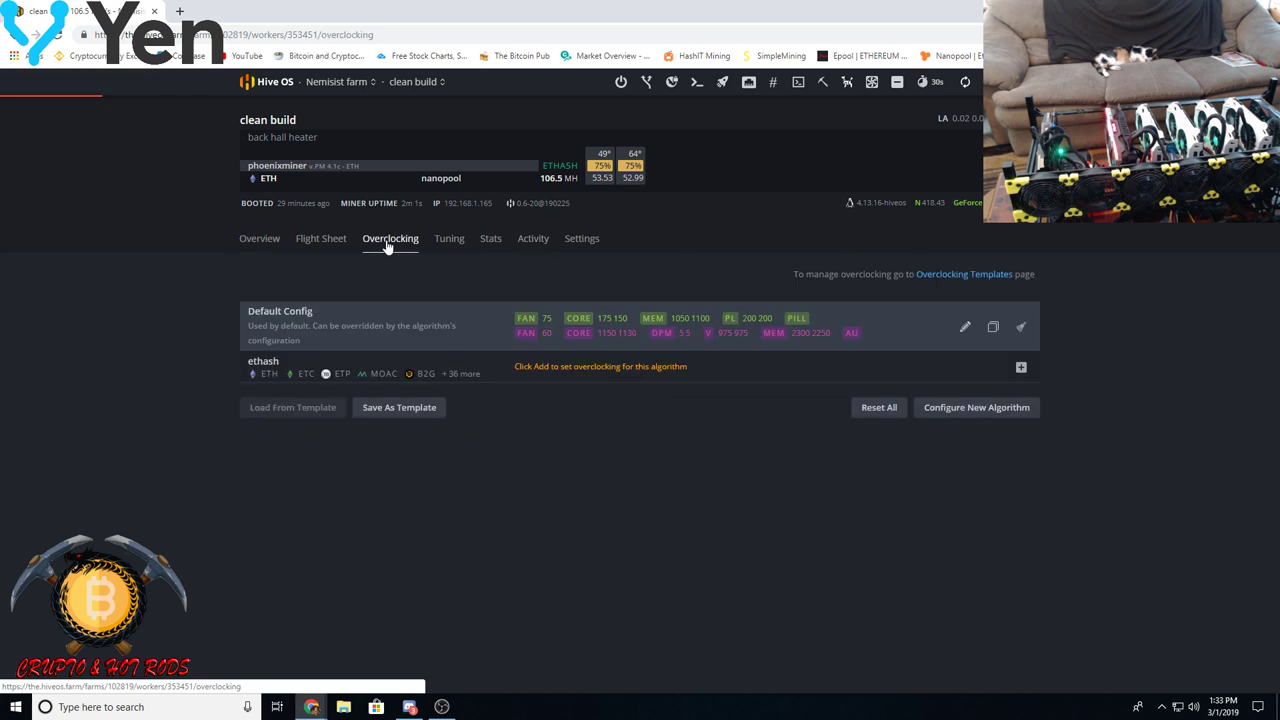
{"action": "left_click", "coordinate": [326, 246]}
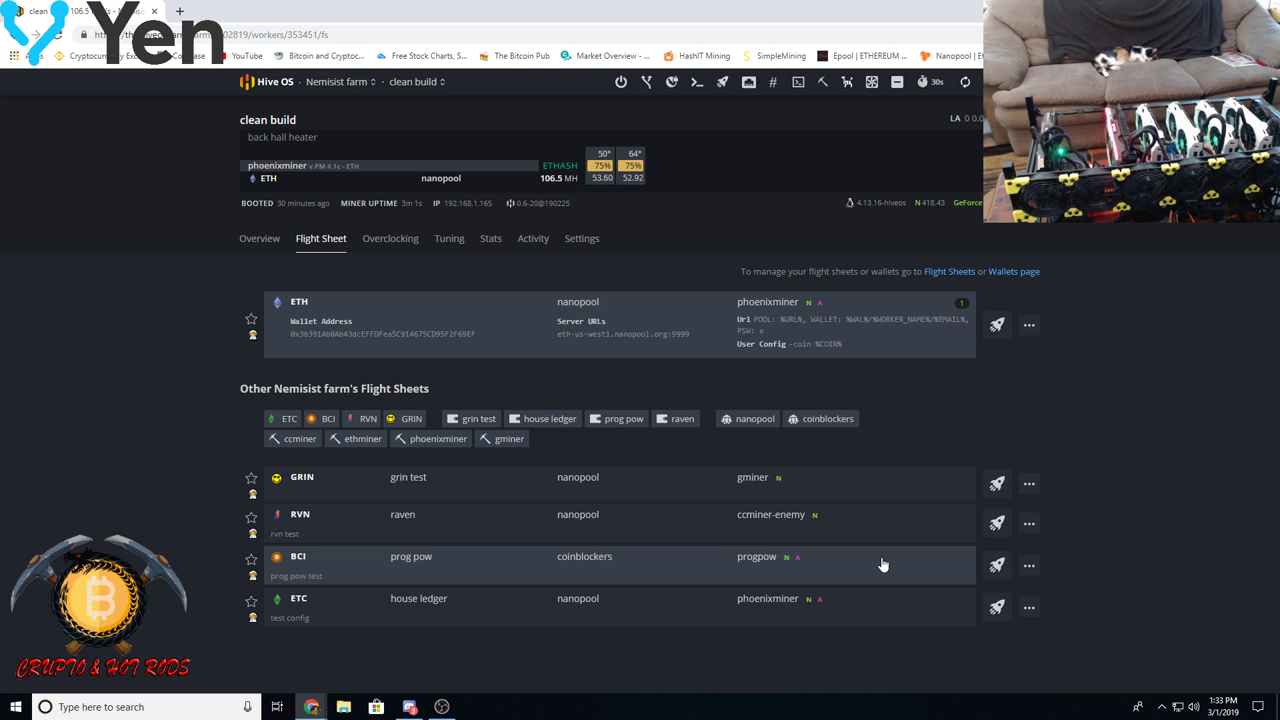
{"action": "left_click", "coordinate": [996, 568]}
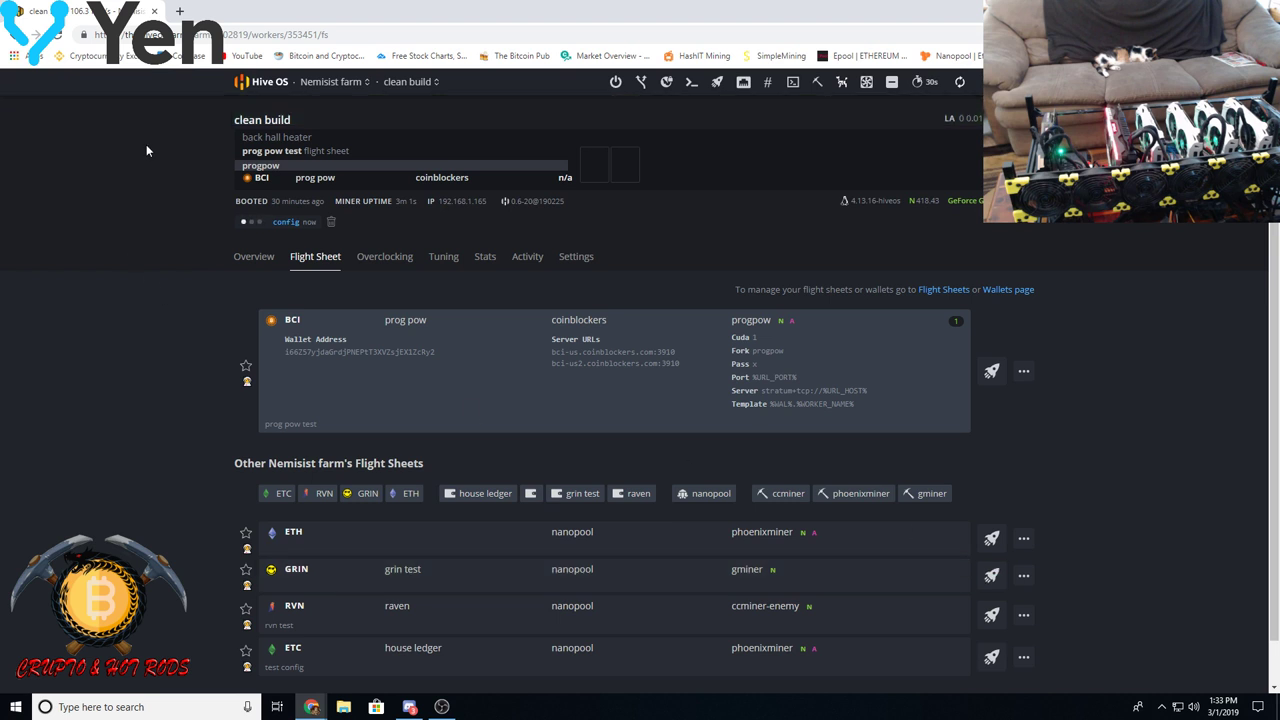
- Clear the rig's notifications, apply the ETC test config flight sheet with nanopool and phoenixminer, and check the rig's overview
{"action": "left_click", "coordinate": [255, 259]}
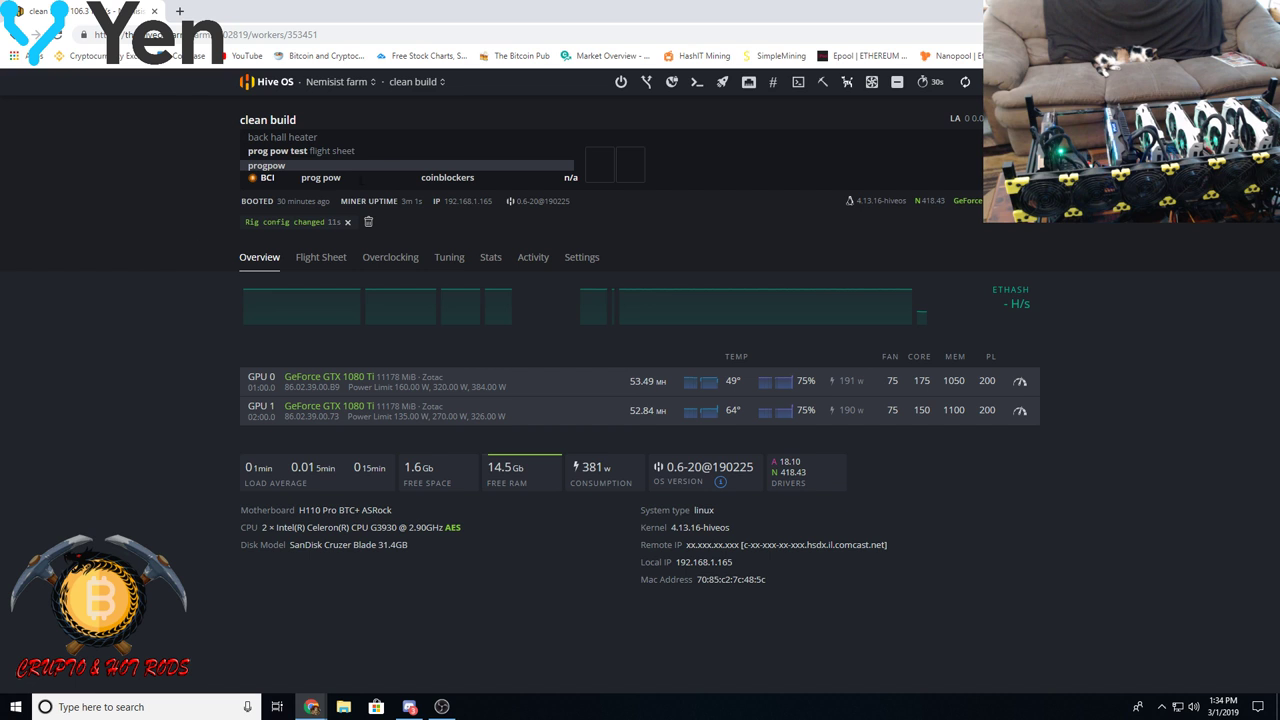
{"action": "left_click", "coordinate": [369, 223]}
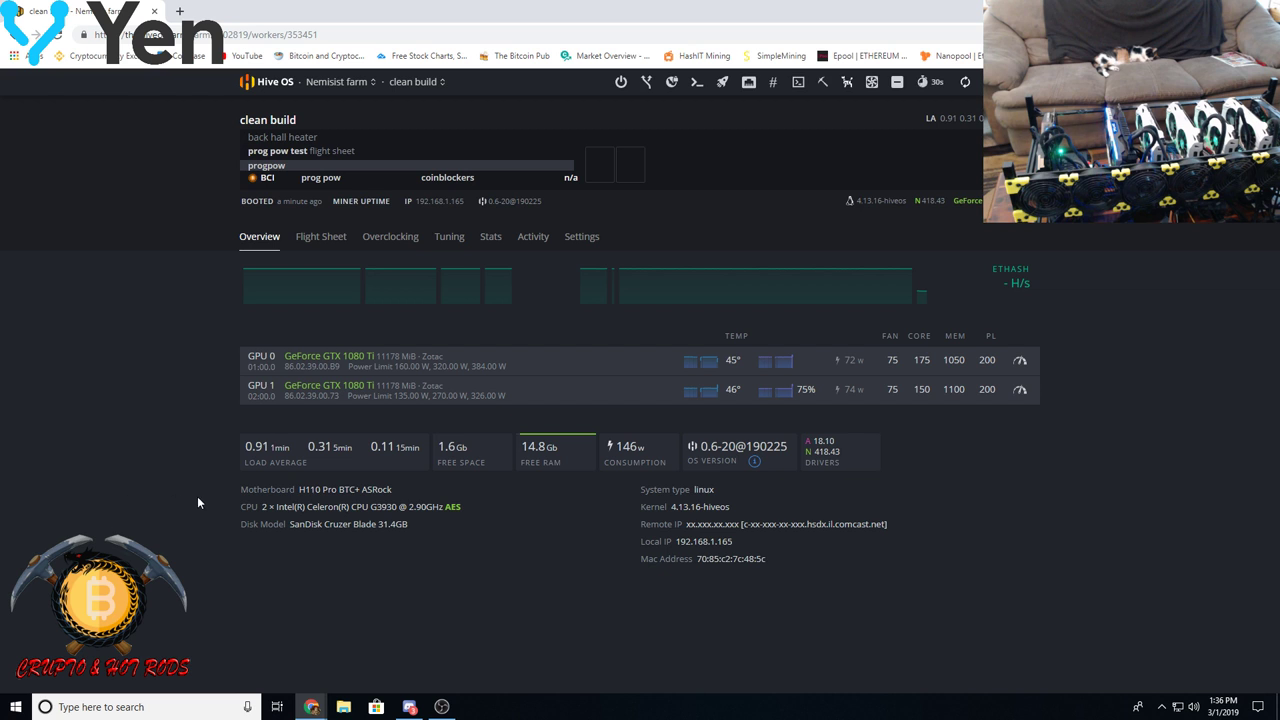
{"action": "left_click", "coordinate": [327, 244]}
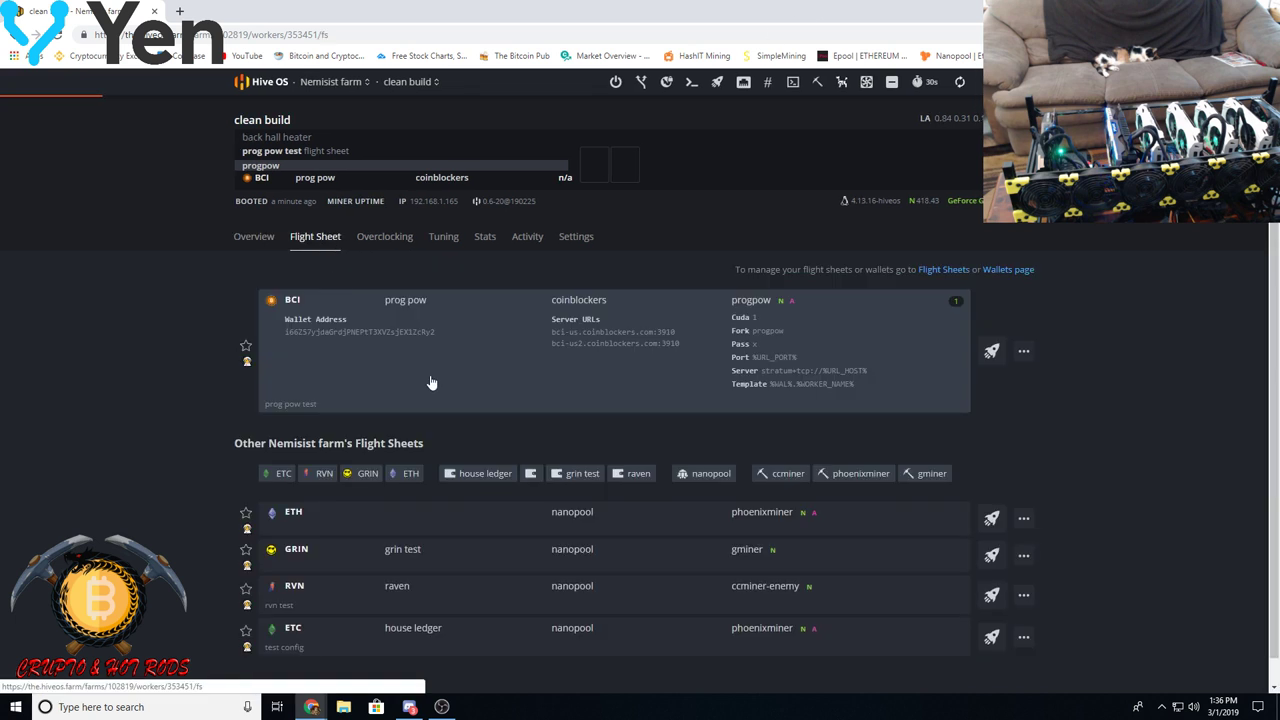
{"action": "left_click", "coordinate": [991, 637]}
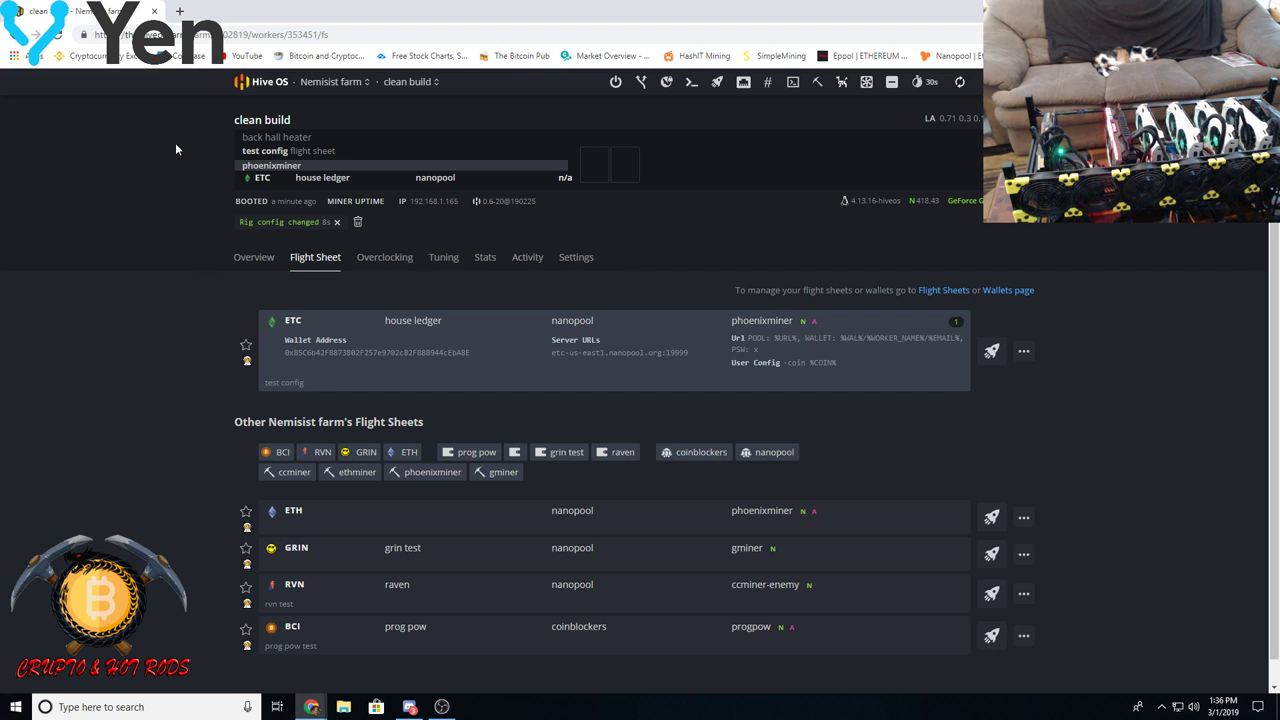
{"action": "left_click", "coordinate": [256, 258]}
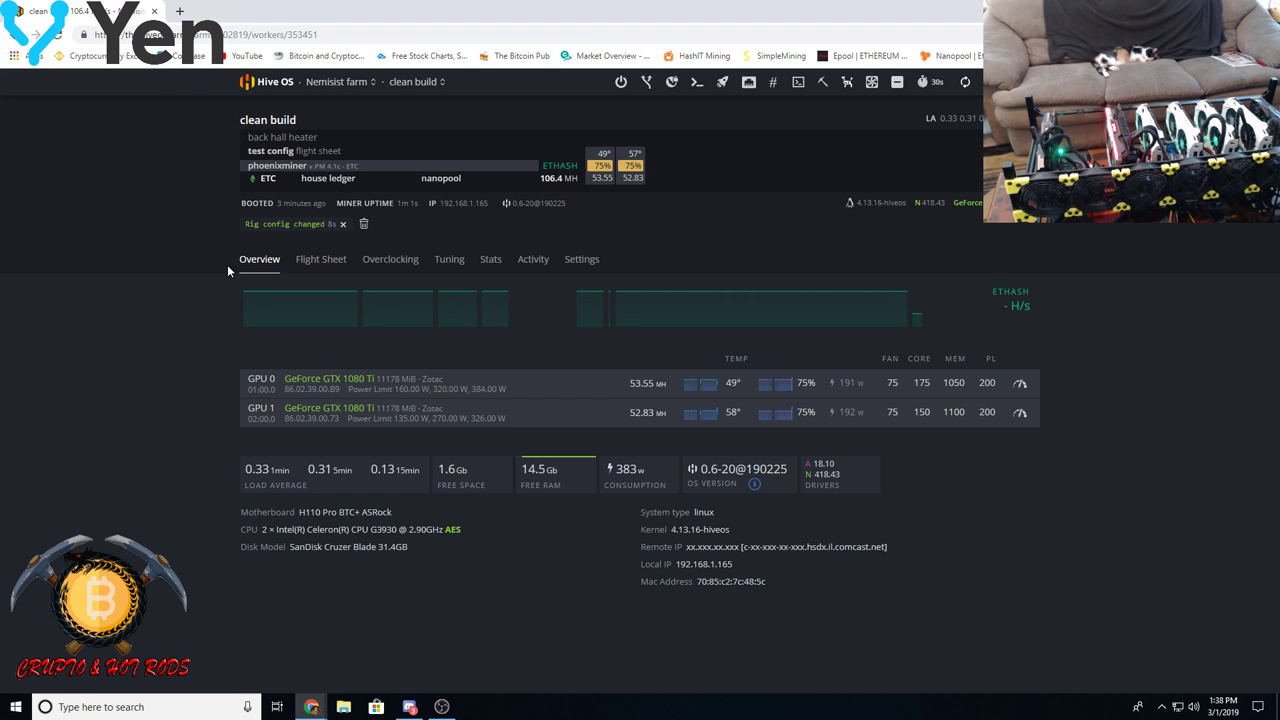
- Apply the BCI prog pow test flight sheet with coinblockers and progpow again, and return to the rig's overview
{"action": "left_click", "coordinate": [309, 264]}
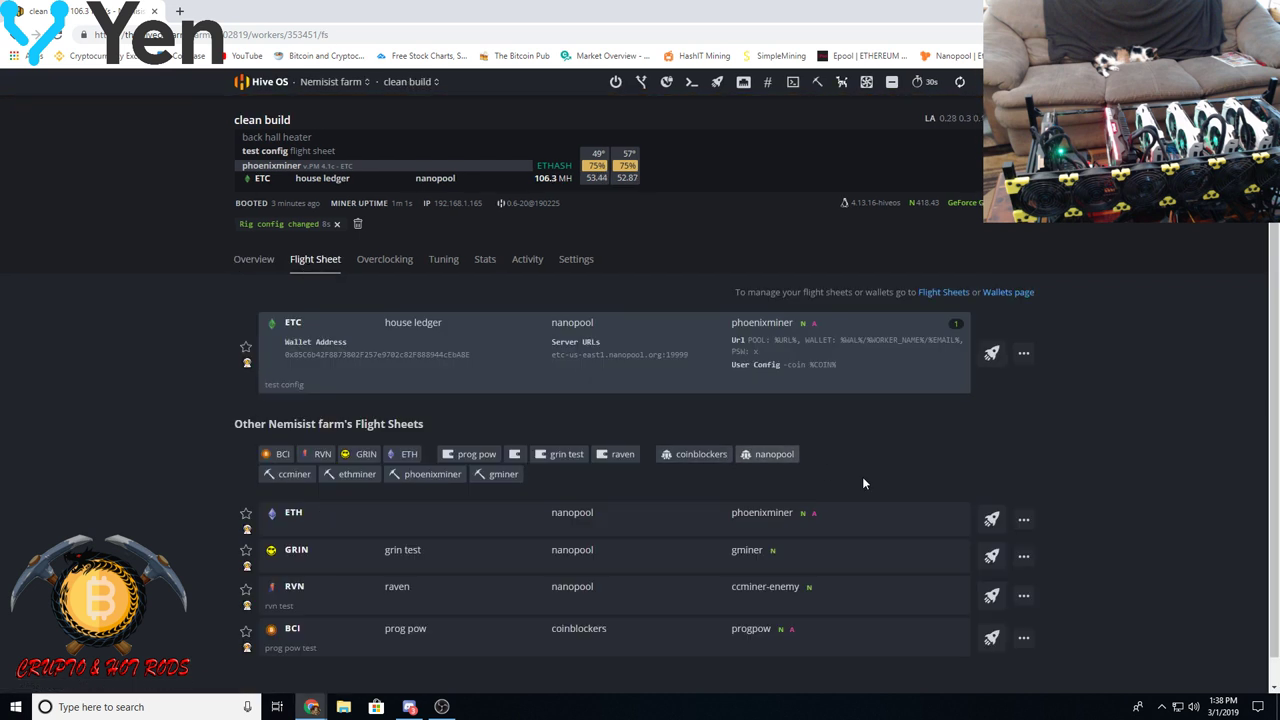
{"action": "left_click", "coordinate": [991, 638]}
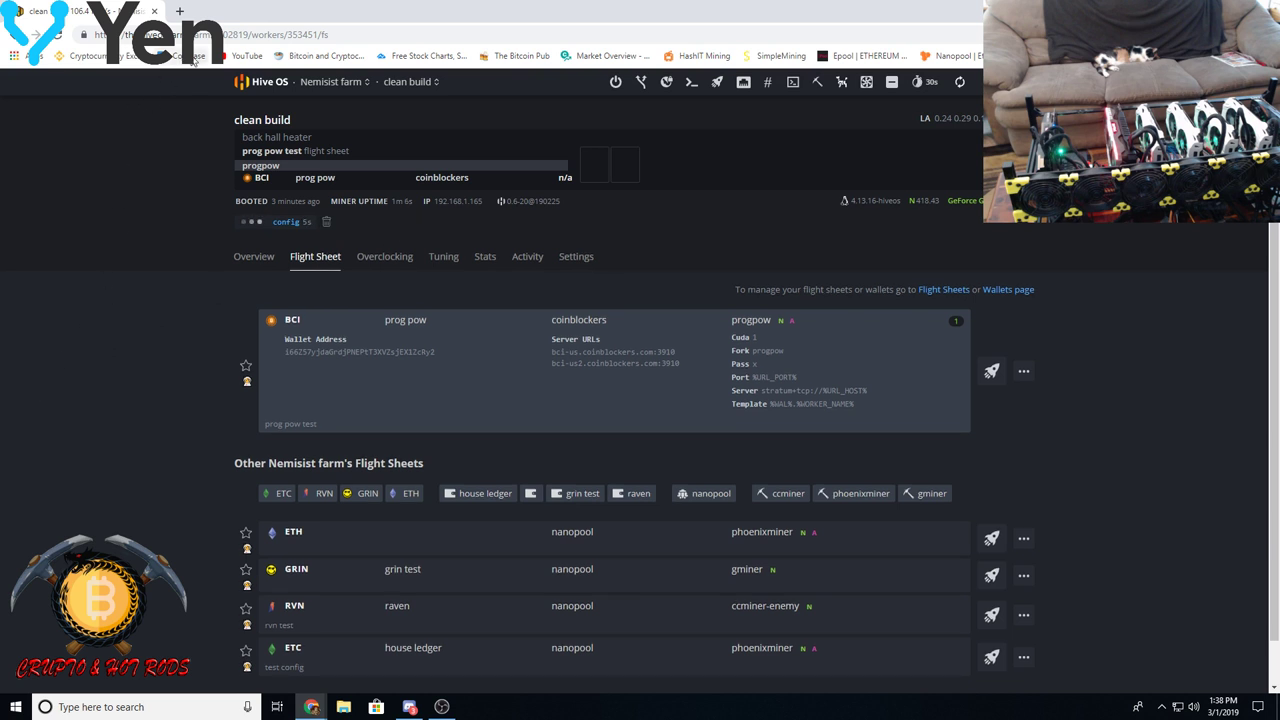
{"action": "left_click", "coordinate": [253, 256]}
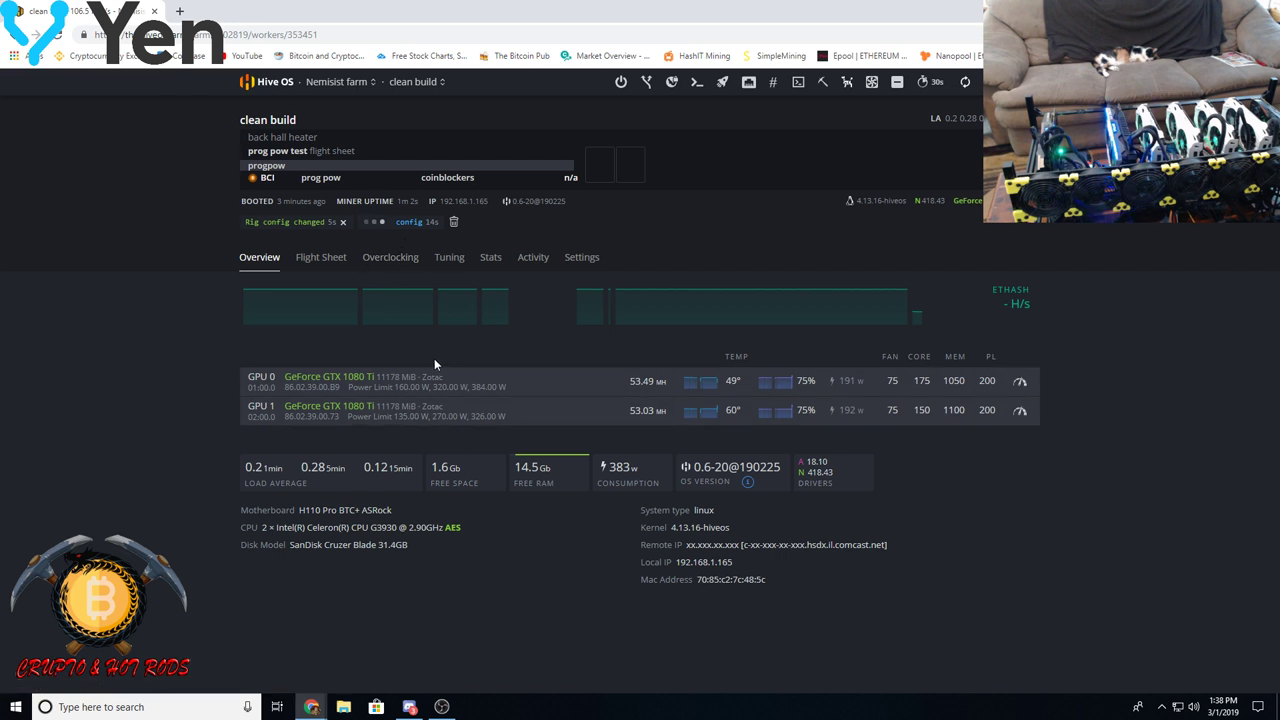
- Start a Hive Shell session on the rig, open its web shell, and run the miner command
{"action": "mouse_move", "coordinate": [263, 317]}
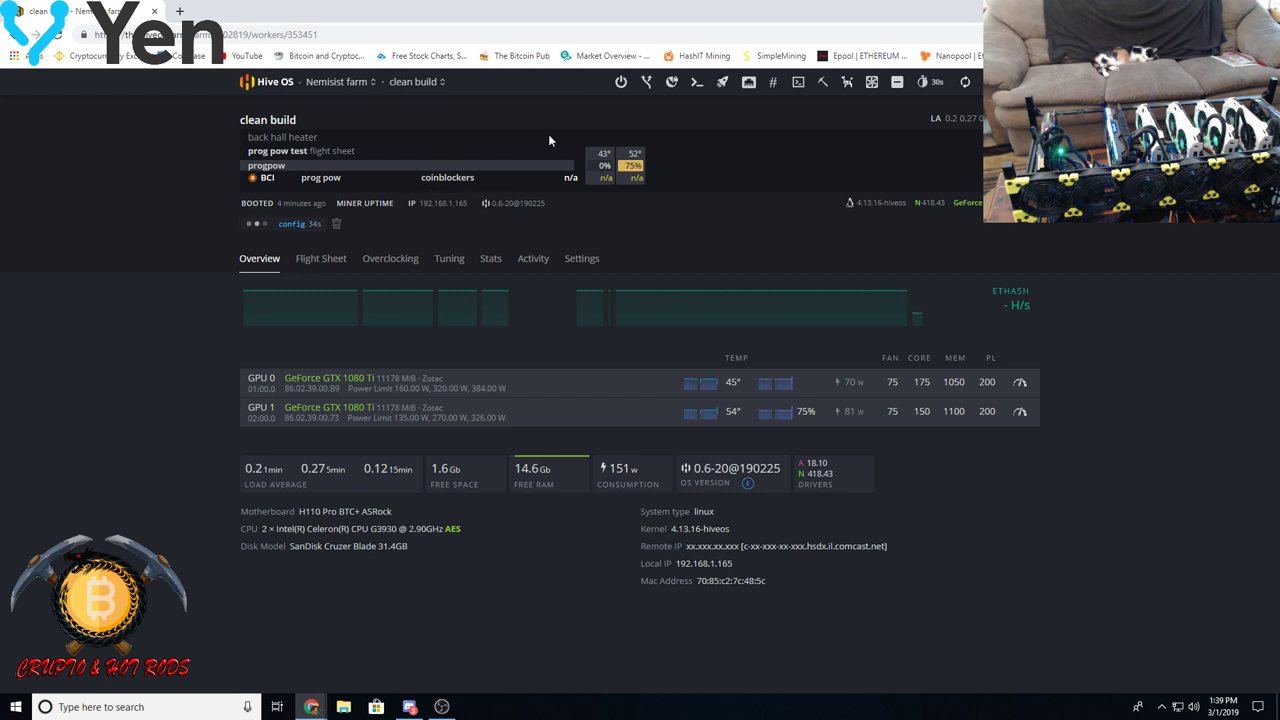
{"action": "left_click", "coordinate": [797, 88]}
{"action": "left_click", "coordinate": [713, 111]}
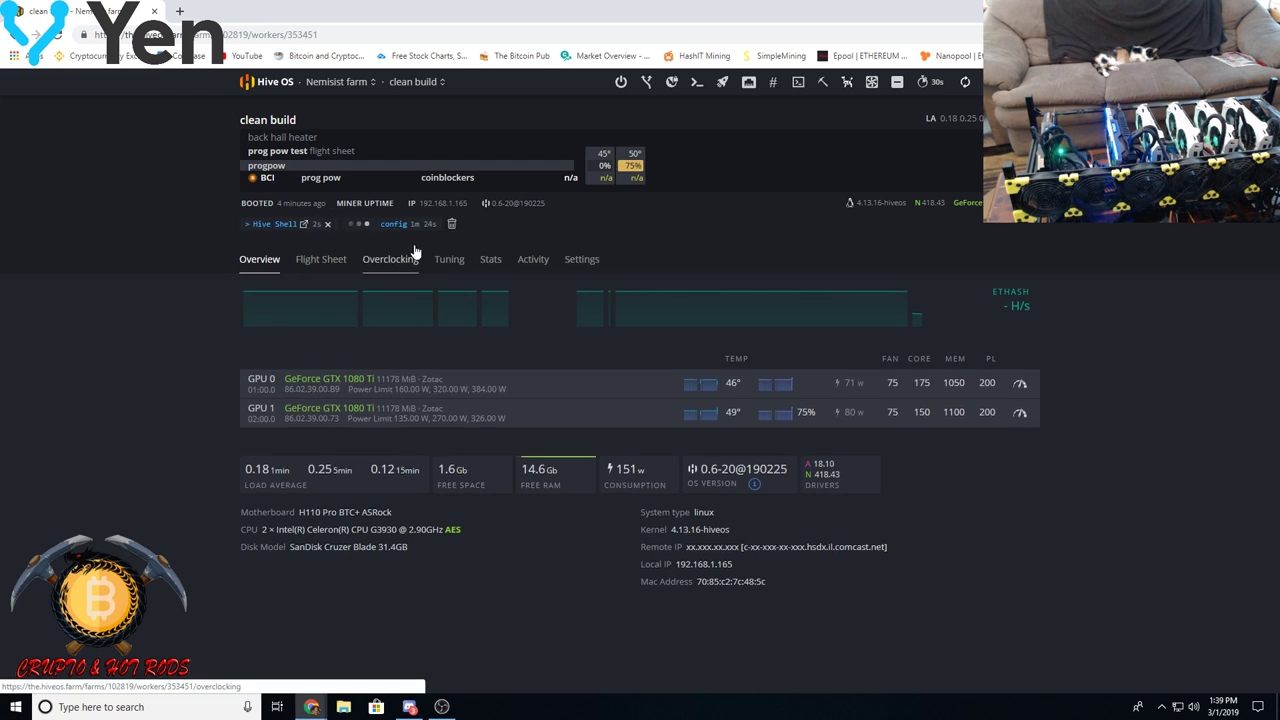
{"action": "left_click", "coordinate": [305, 224]}
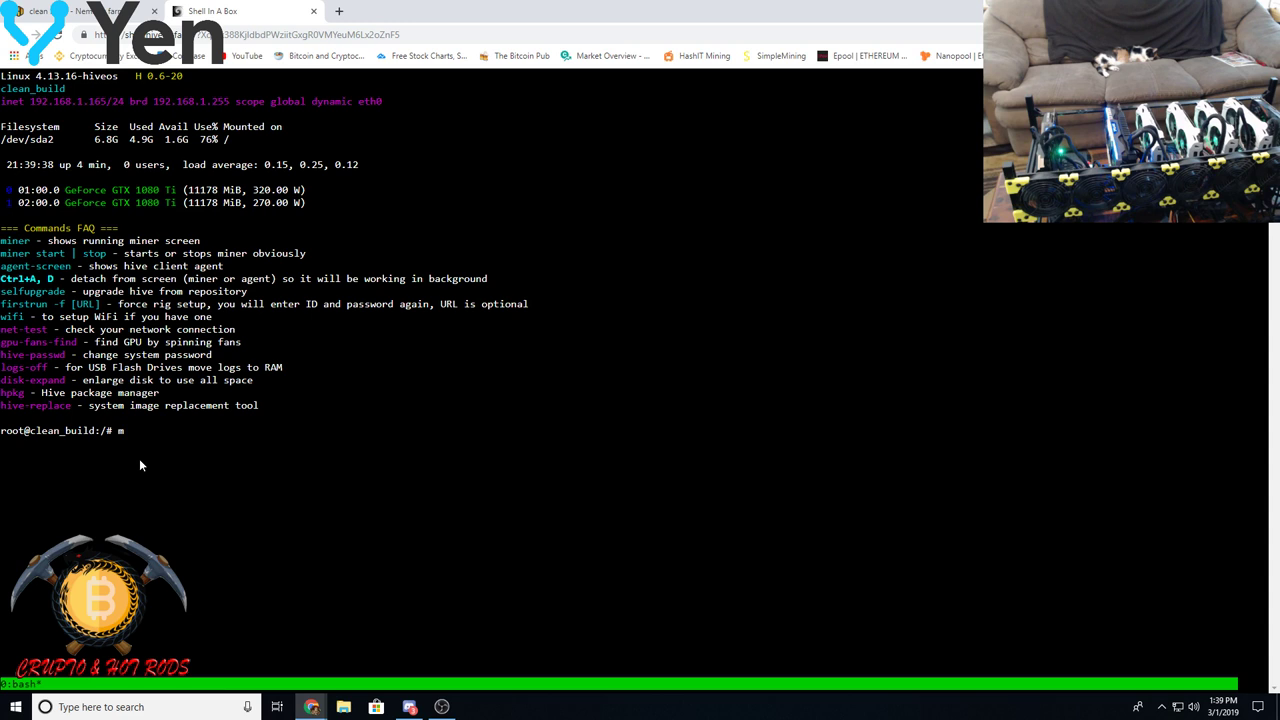
{"action": "type", "text": "miner"}
{"action": "key", "text": "Return"}
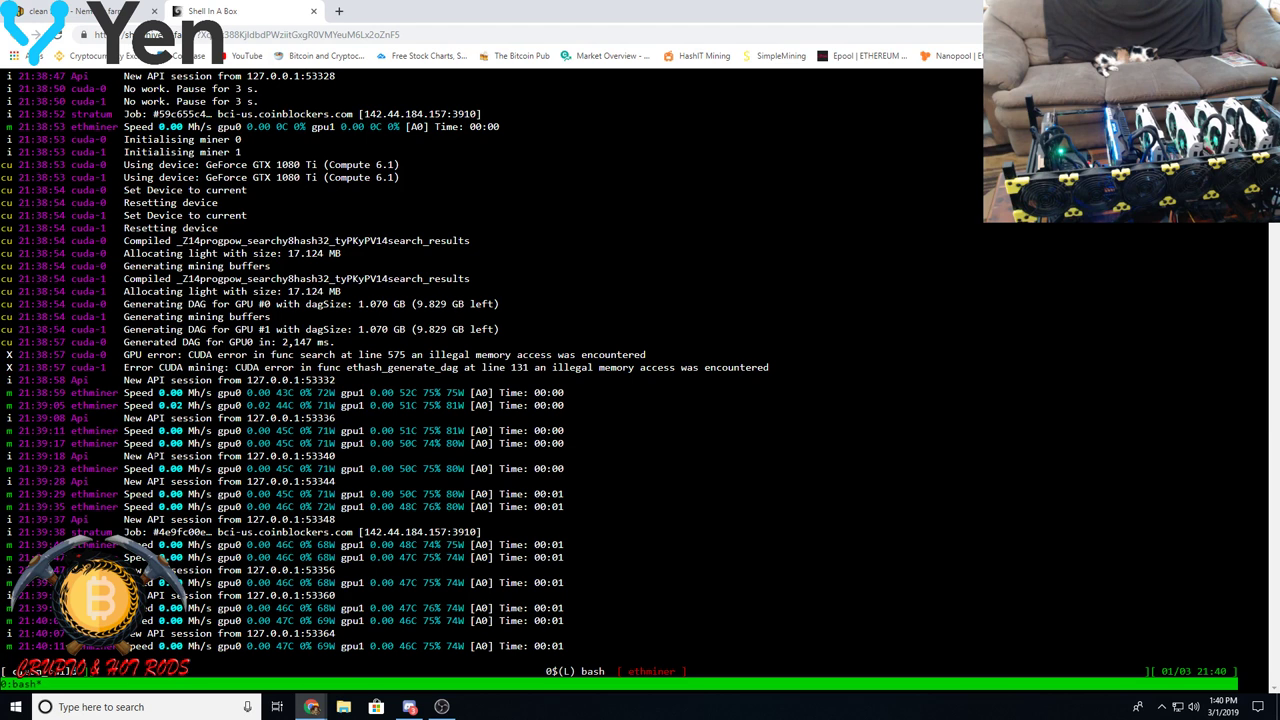
- Return to the rig's overview, dismiss the remote shell details, clear the notifications, and reload the page
{"action": "key", "text": "ctrl+shift+Tab"}
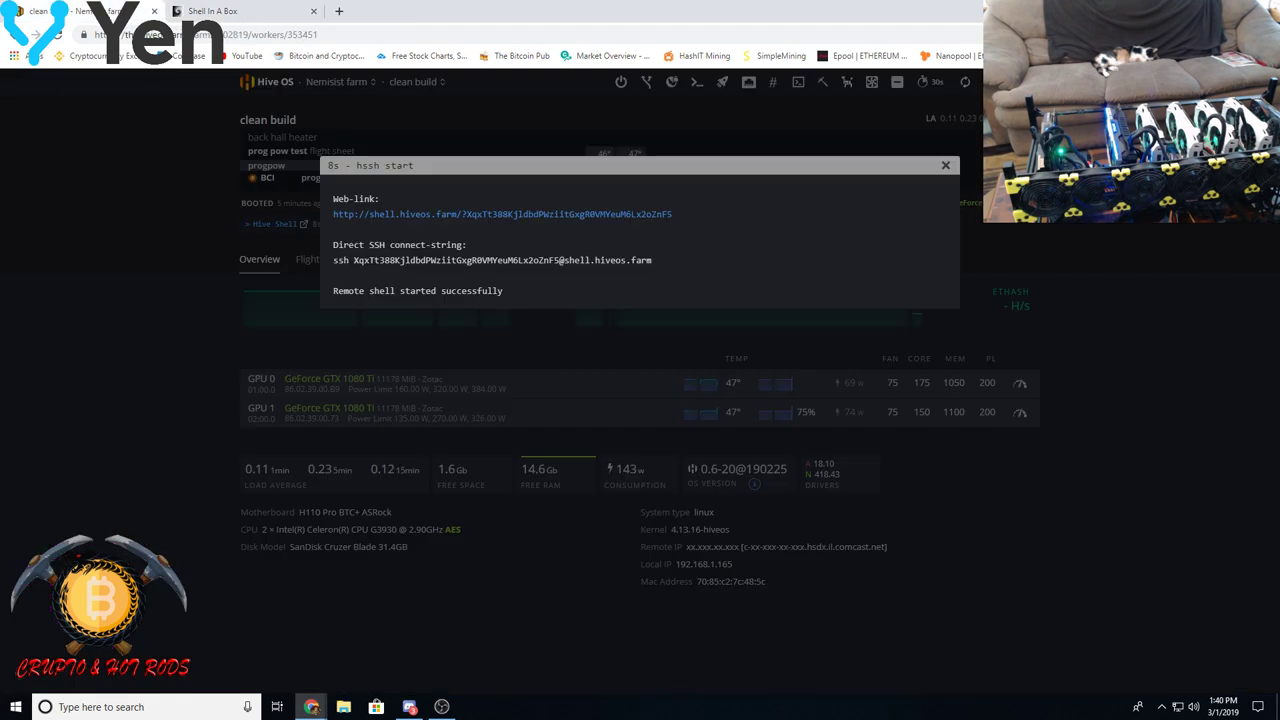
{"action": "left_click", "coordinate": [97, 220]}
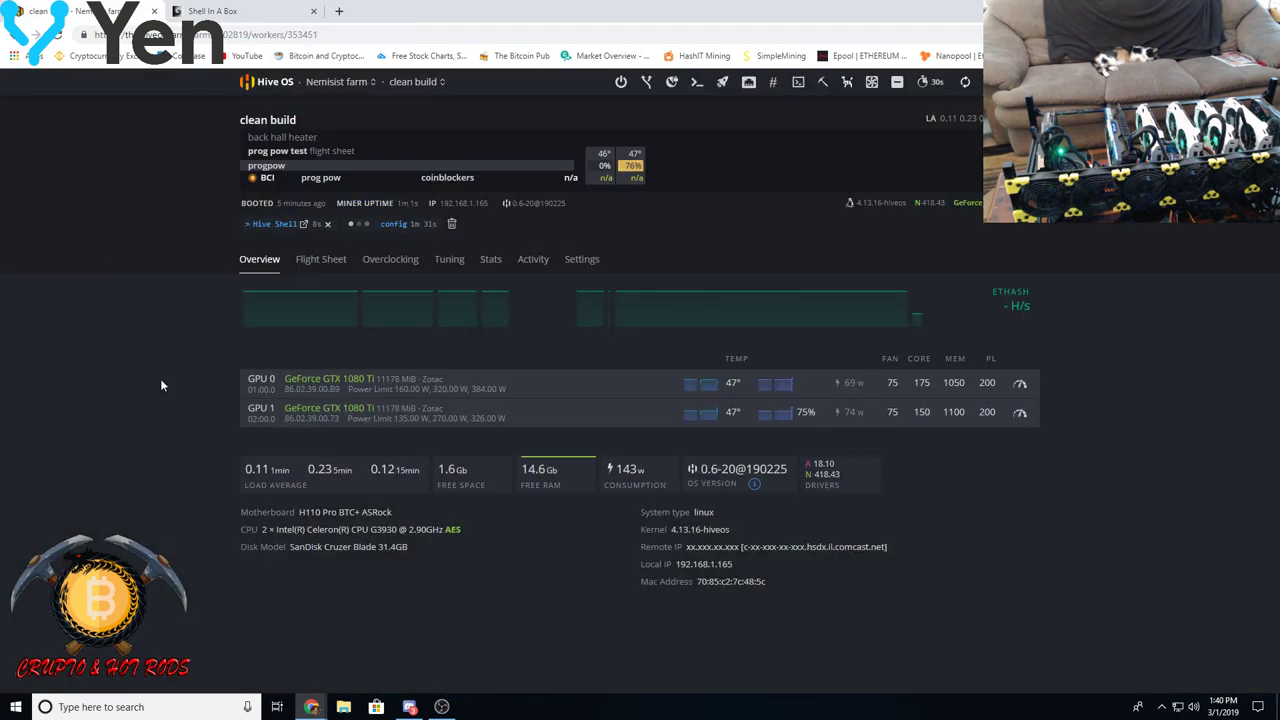
{"action": "left_click", "coordinate": [451, 224]}
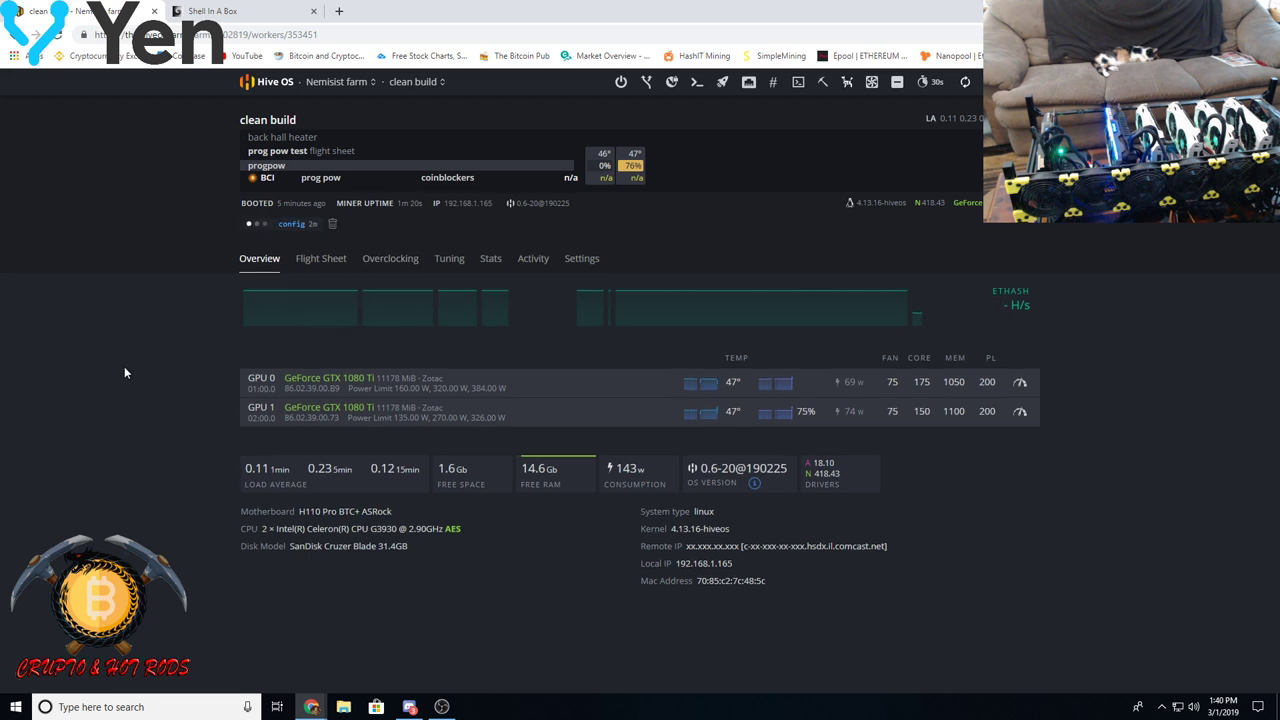
{"action": "left_click", "coordinate": [55, 37]}
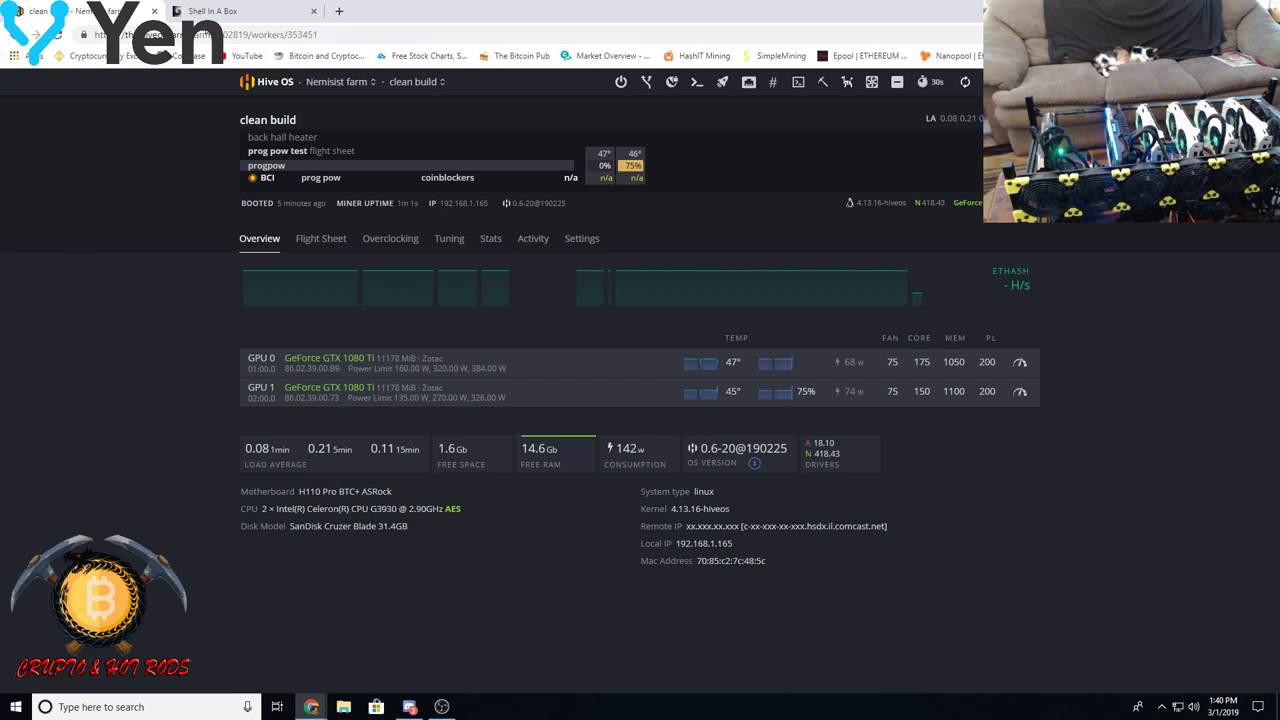
- Compare the ethminer output in the web shell with the GPU readings on the rig's overview
{"action": "left_click", "coordinate": [215, 11]}
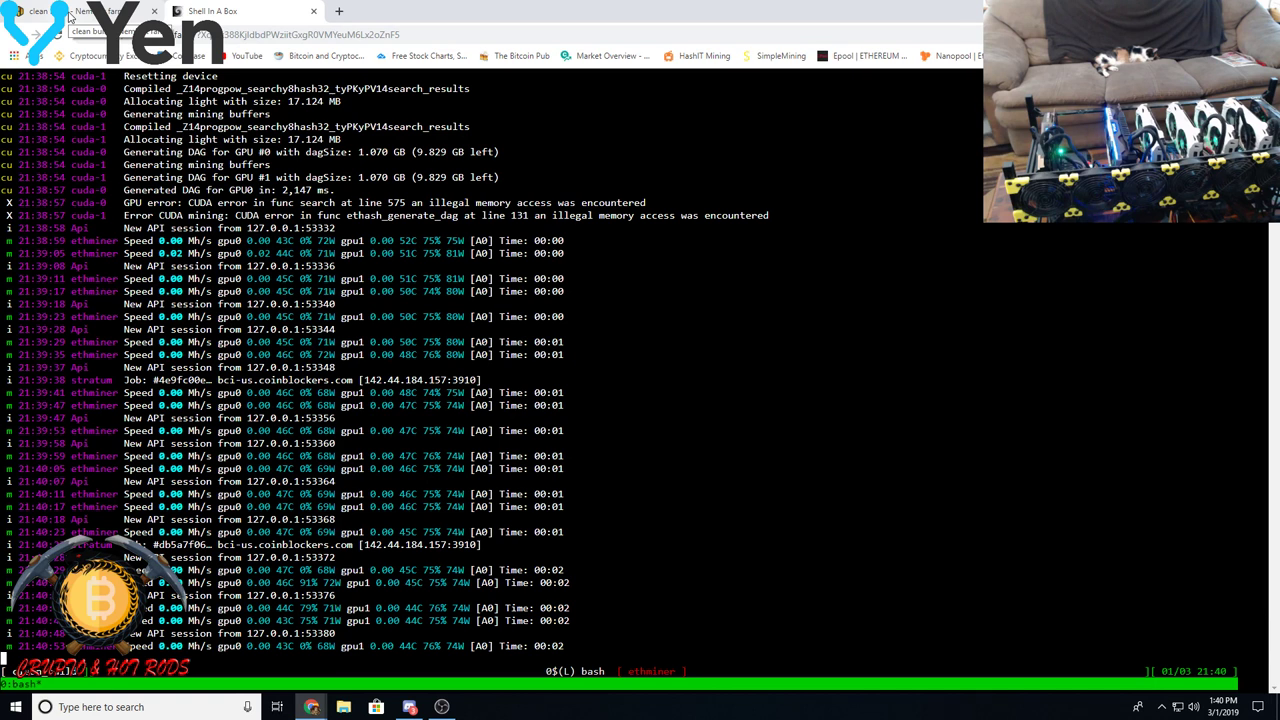
{"action": "left_click", "coordinate": [68, 14]}
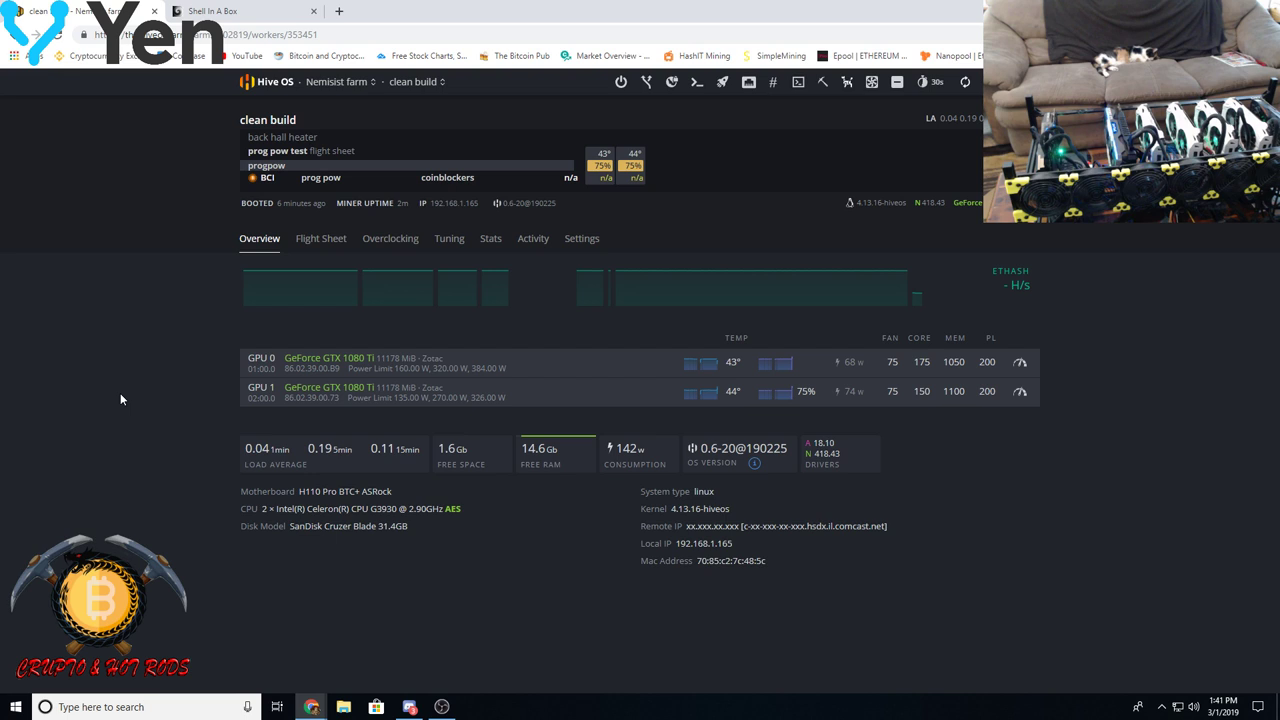
{"action": "left_click", "coordinate": [212, 12]}
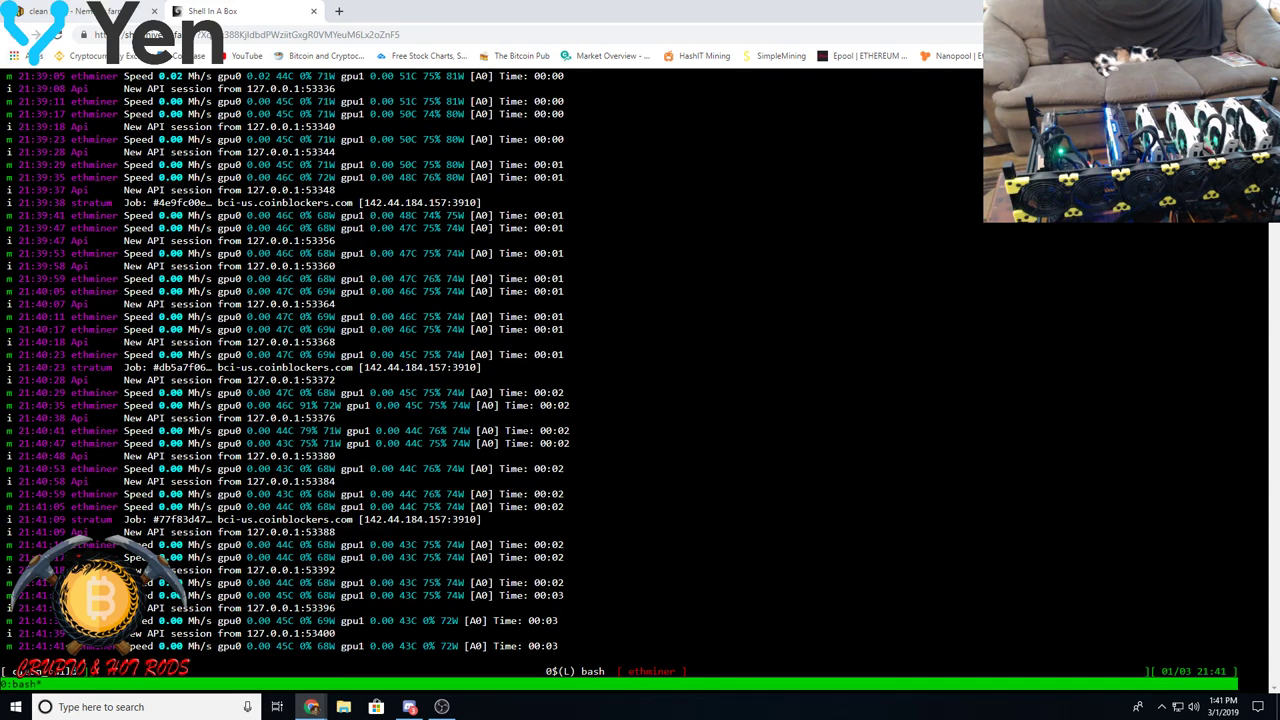
{"action": "left_click", "coordinate": [80, 11]}
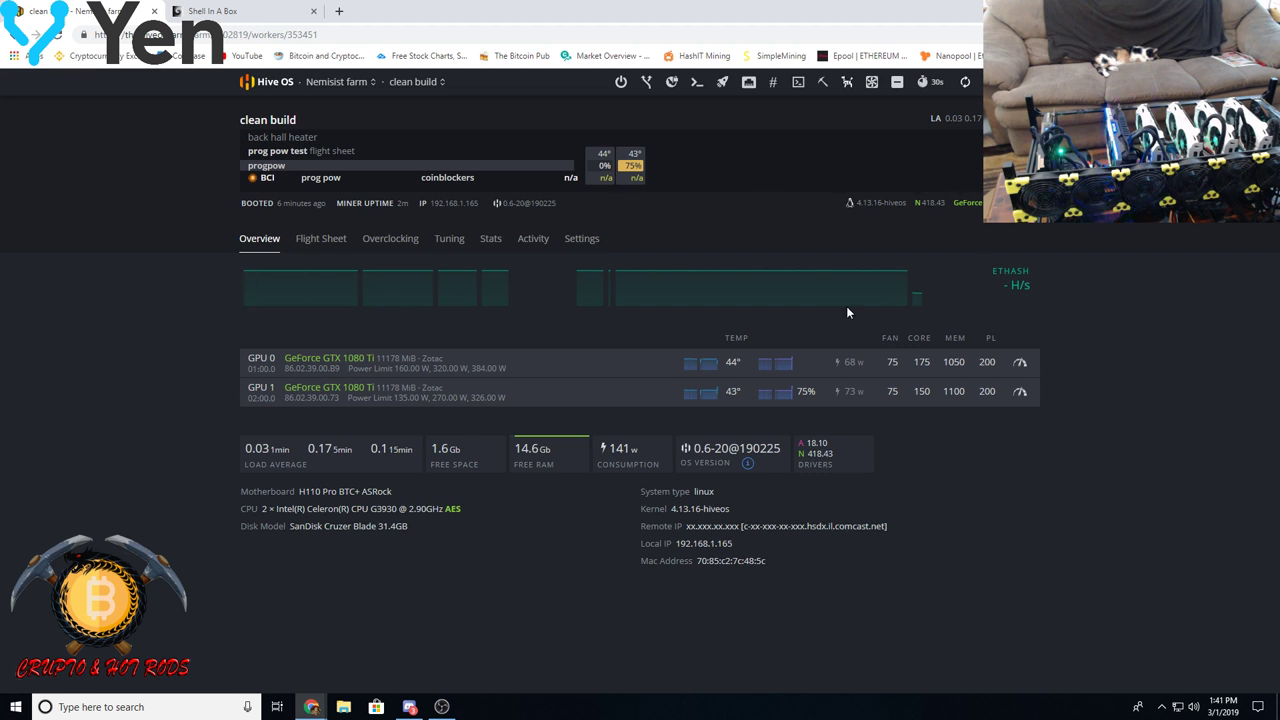
- Open the BCI prog pow test flight sheet for editing and examine the available miners
{"action": "left_click", "coordinate": [321, 240]}
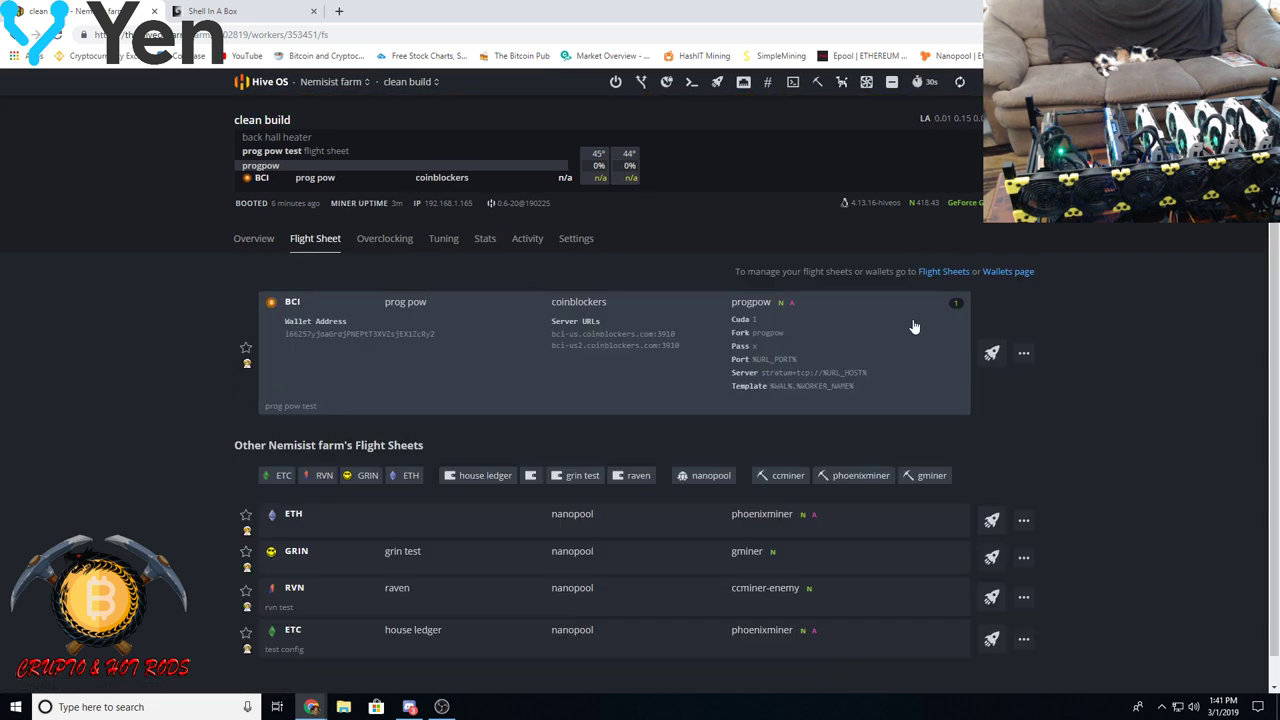
{"action": "left_click", "coordinate": [1023, 356]}
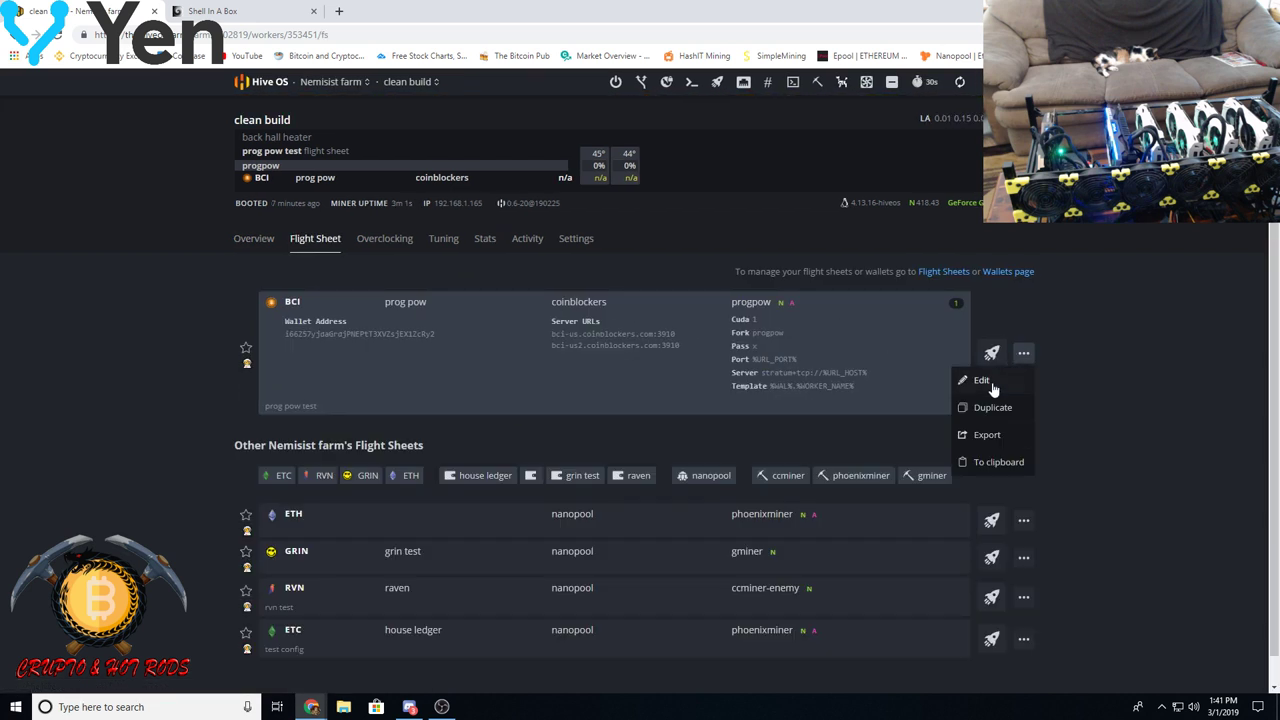
{"action": "left_click", "coordinate": [985, 380]}
{"action": "left_click", "coordinate": [918, 342]}
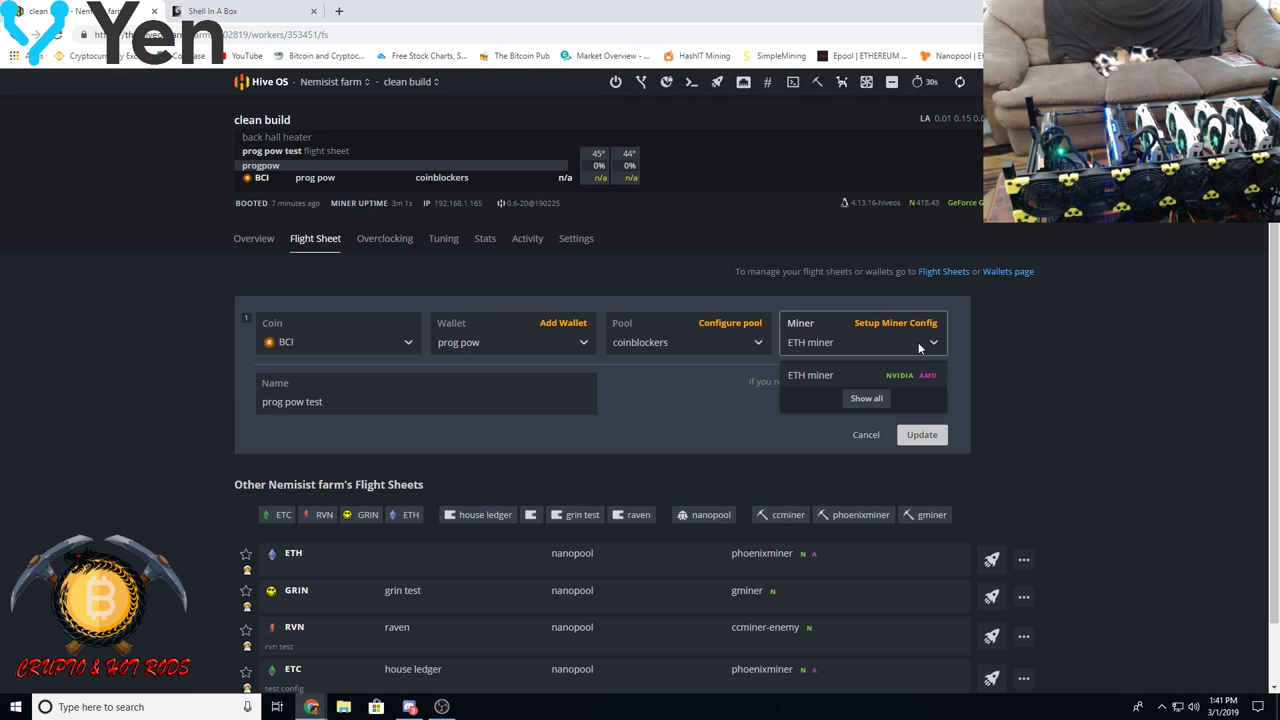
{"action": "left_click", "coordinate": [1054, 358]}
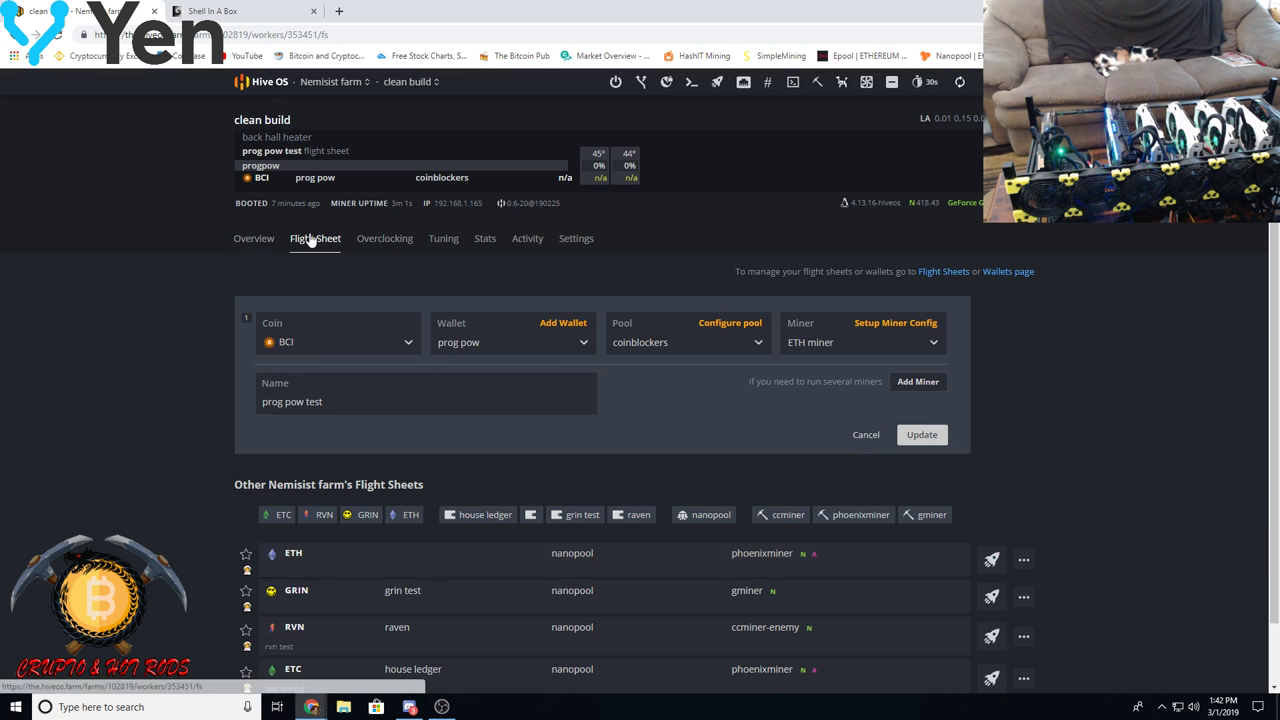
- Review the rig's default overclock config from the overview and check the ethminer output in the web shell
{"action": "left_click", "coordinate": [254, 239]}
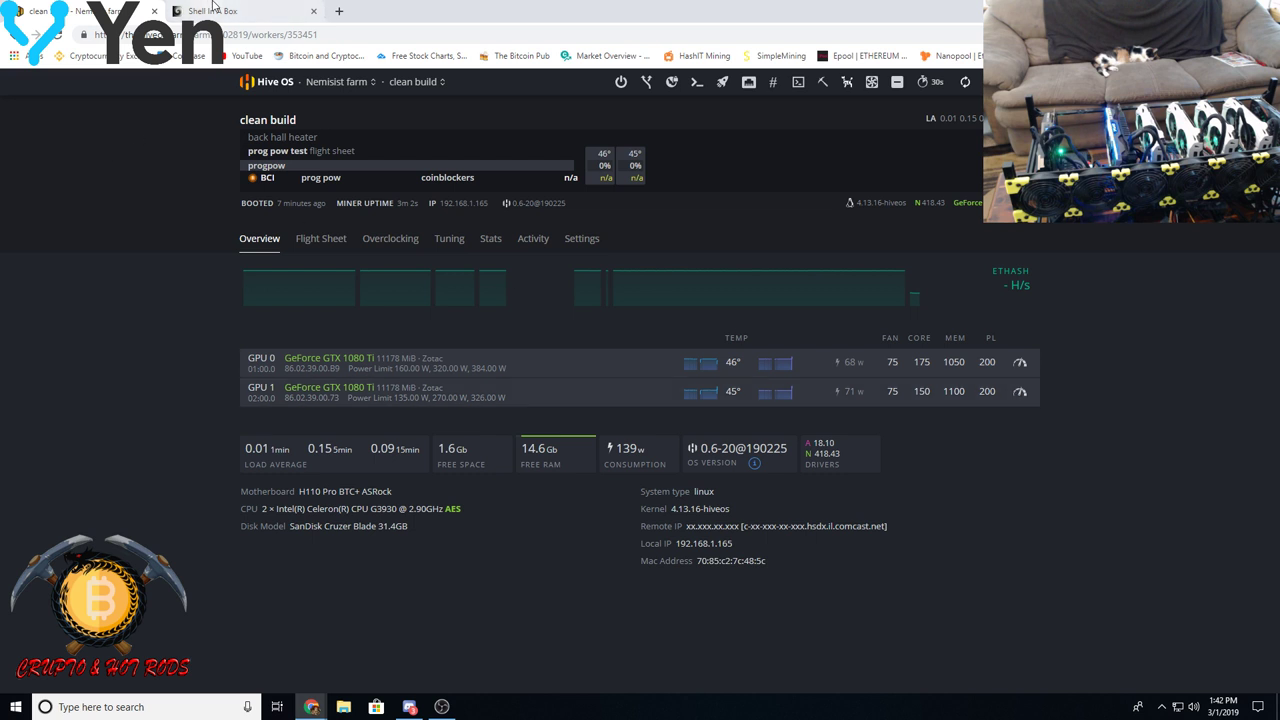
{"action": "left_click", "coordinate": [1020, 366]}
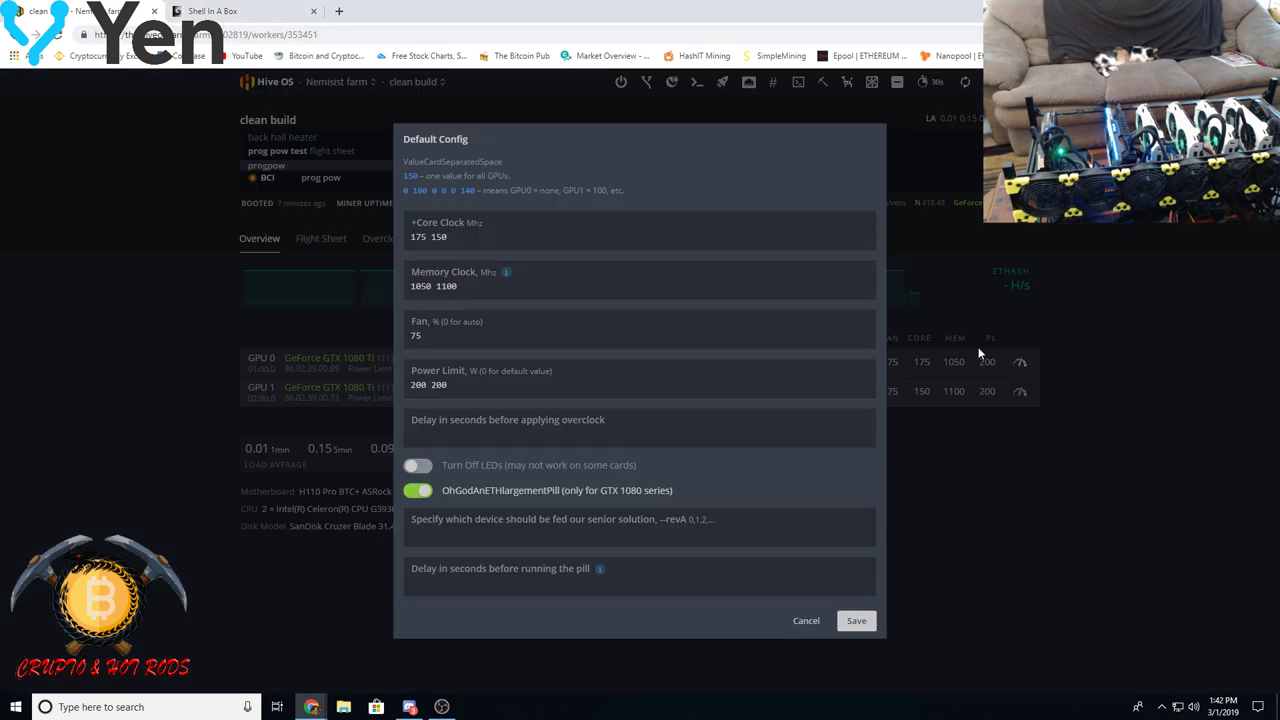
{"action": "left_click", "coordinate": [134, 237]}
{"action": "left_click", "coordinate": [224, 11]}
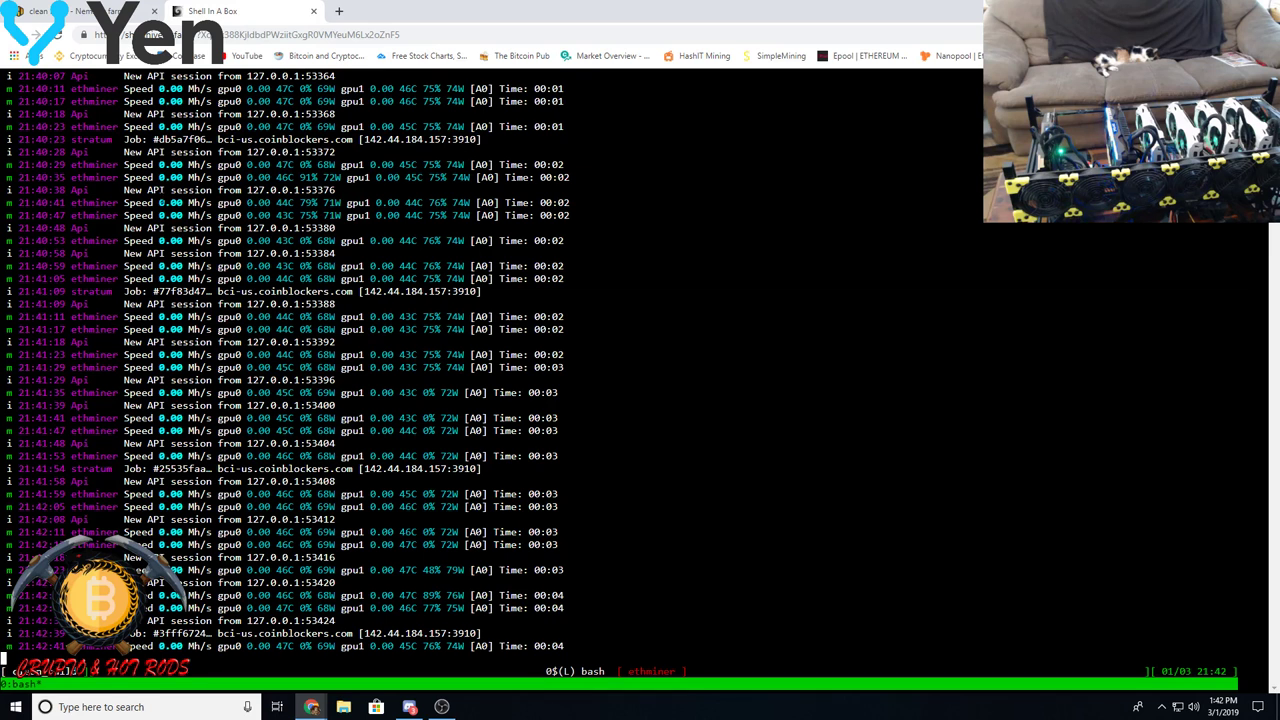
{"action": "left_click", "coordinate": [140, 11]}
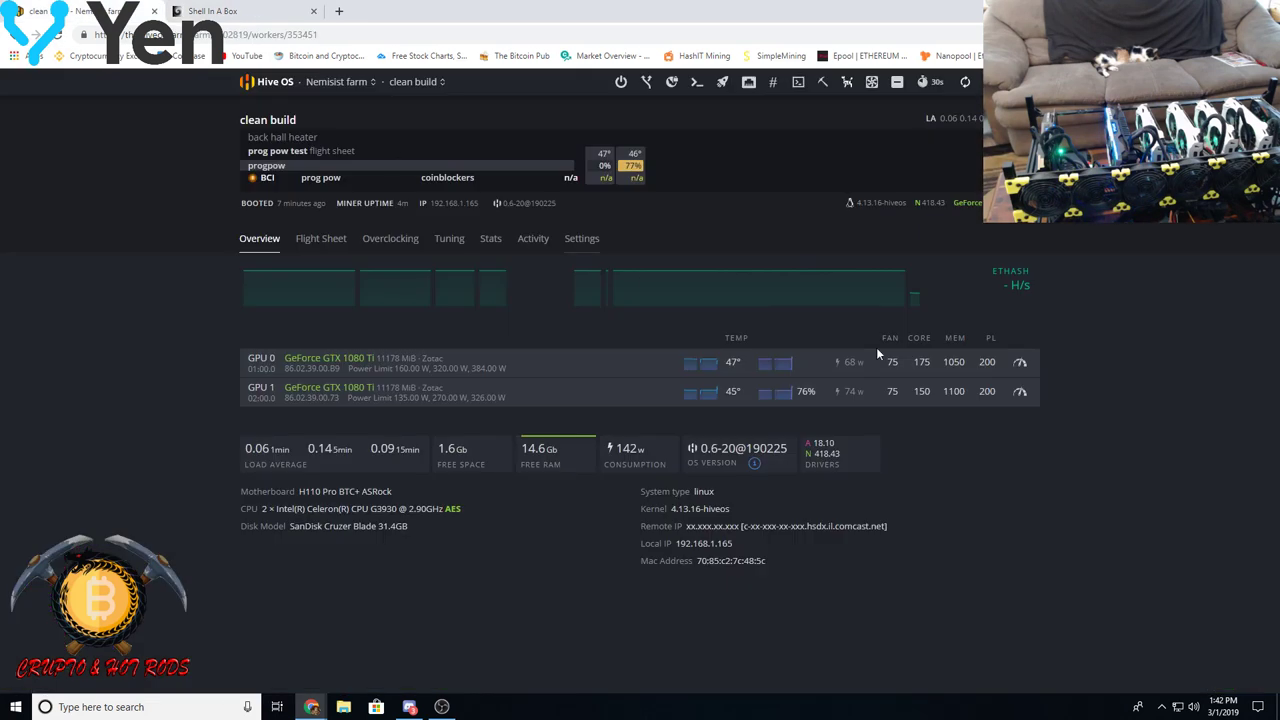
- Turn off OhGodAnETHlargementPill in the rig's default overclock config and save it
{"action": "left_click", "coordinate": [1018, 364]}
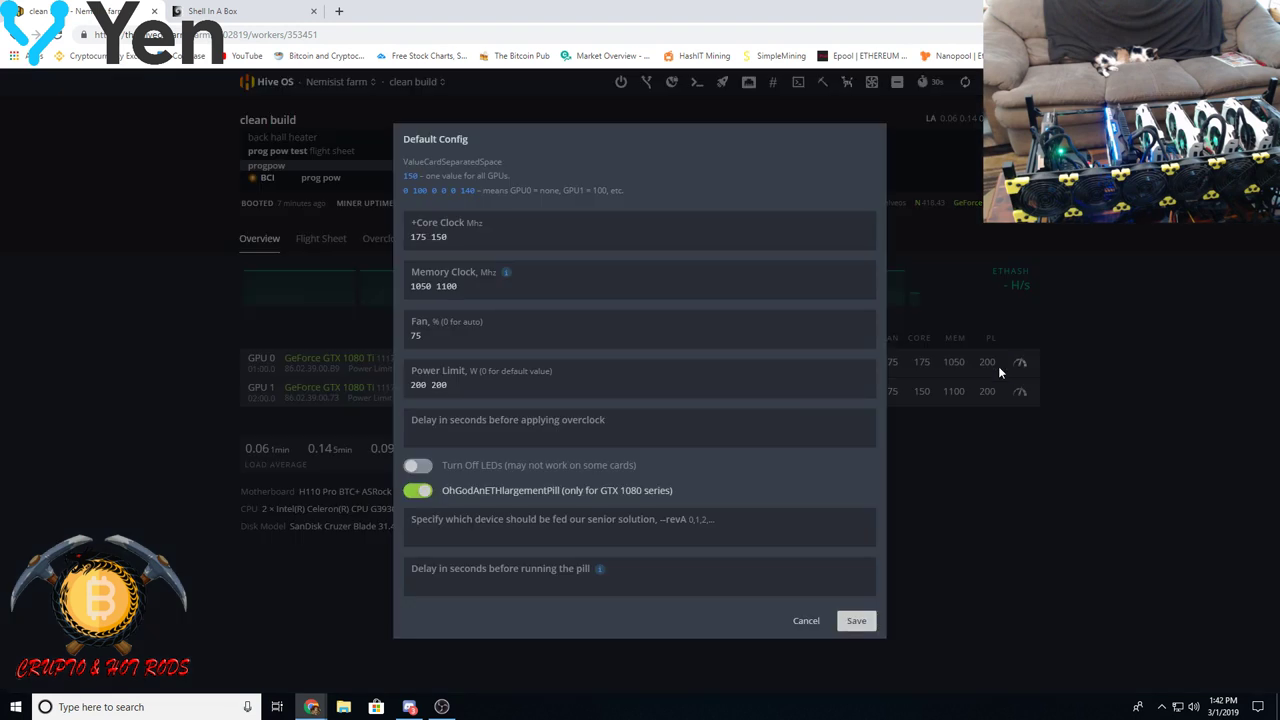
{"action": "left_click", "coordinate": [418, 492]}
{"action": "left_click", "coordinate": [846, 620]}
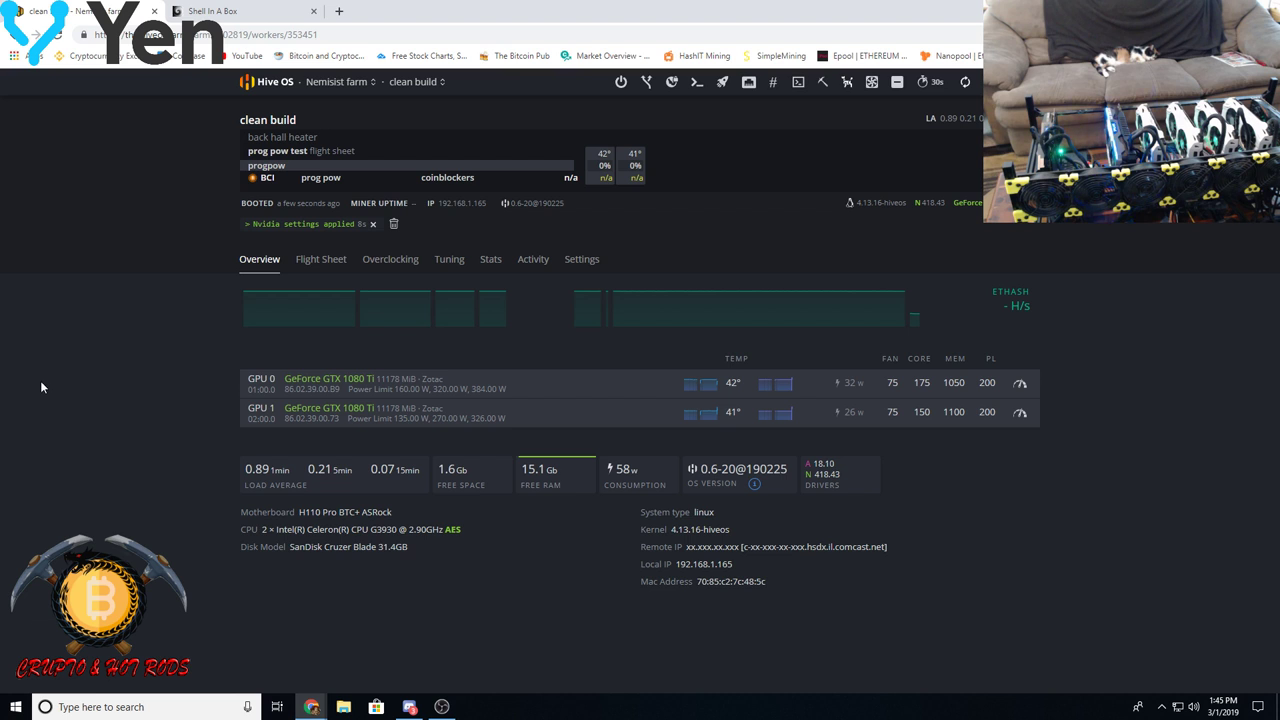
- Close the old Shell In A Box page and start a new Hive Shell session on the rig
{"action": "left_click", "coordinate": [562, 35]}
{"action": "key", "text": "ctrl+v"}
{"action": "key", "text": "Return"}
{"action": "left_click", "coordinate": [755, 110]}
{"action": "left_click", "coordinate": [797, 81]}
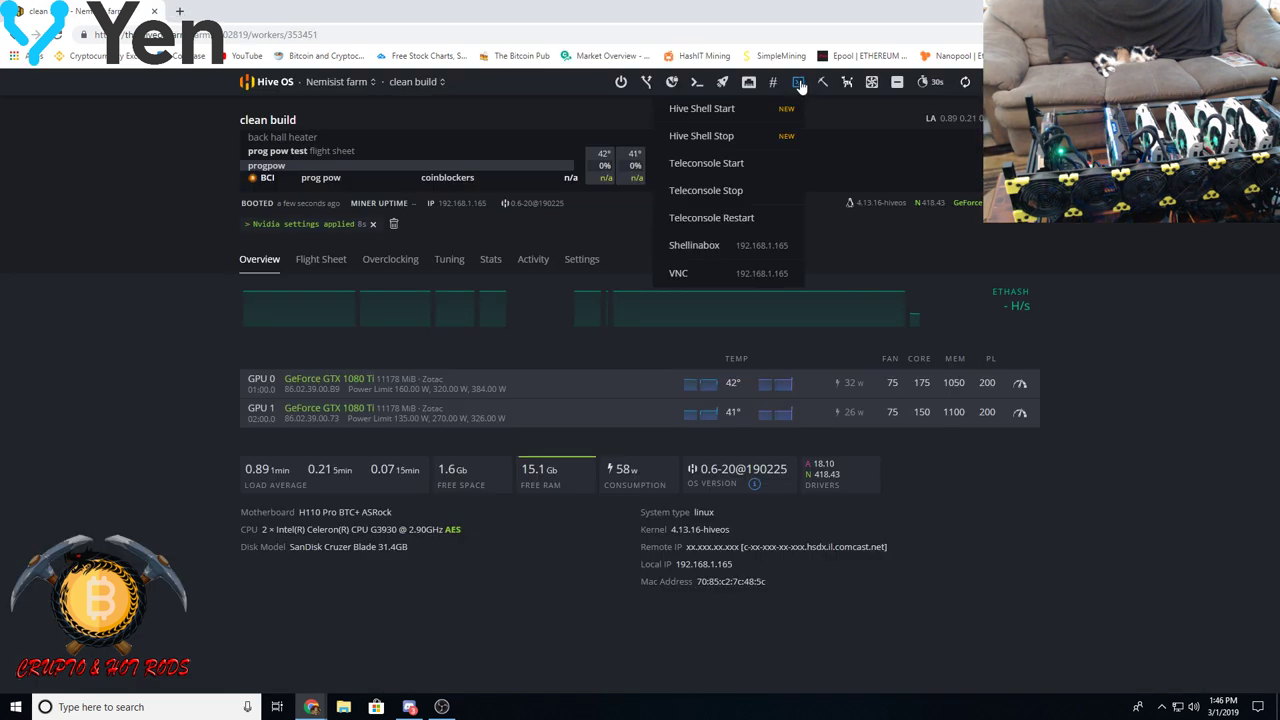
{"action": "left_click", "coordinate": [730, 116]}
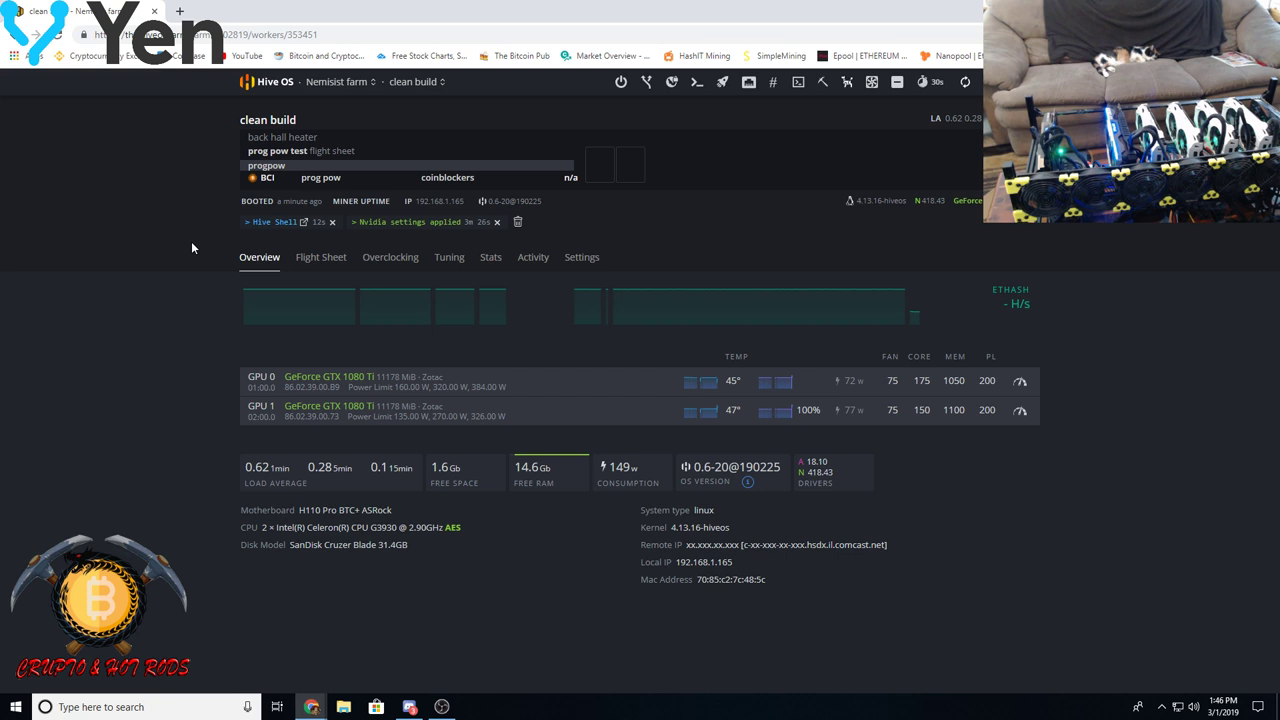
- Open the new web shell, run the miner command to check the ethminer output, and return to the rig's page
{"action": "left_click", "coordinate": [303, 223]}
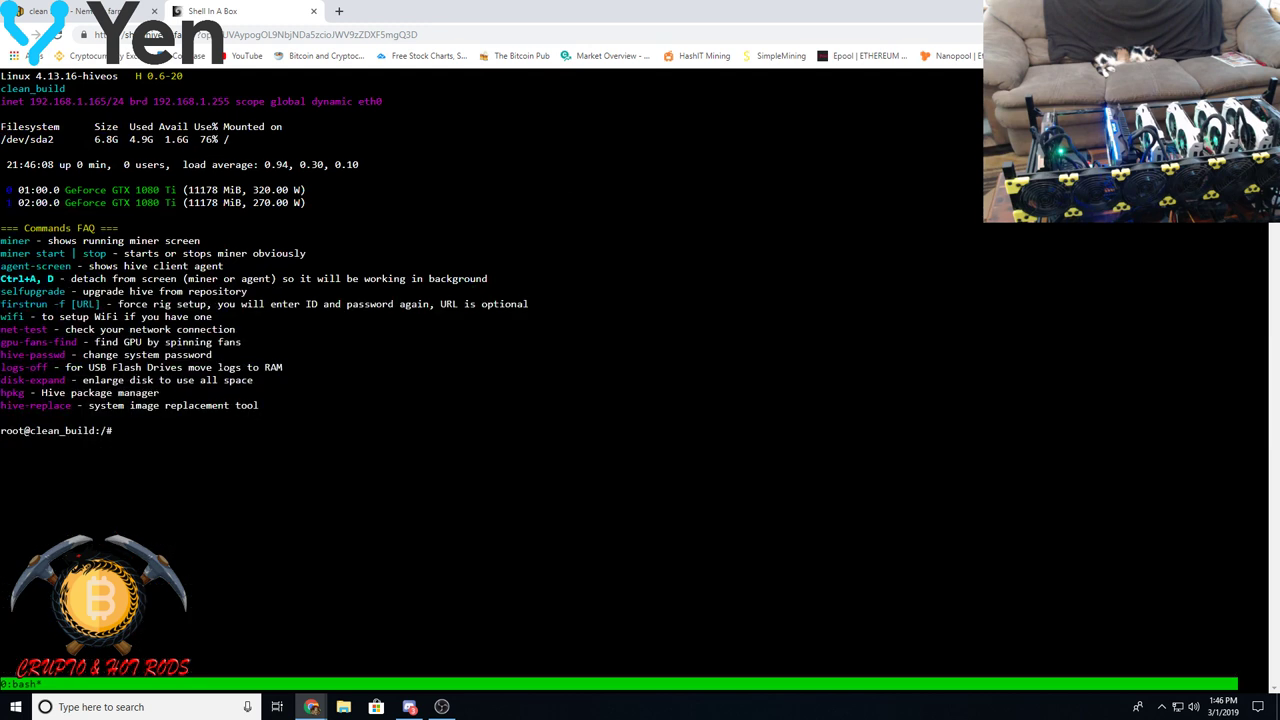
{"action": "type", "text": "miner"}
{"action": "key", "text": "Return"}
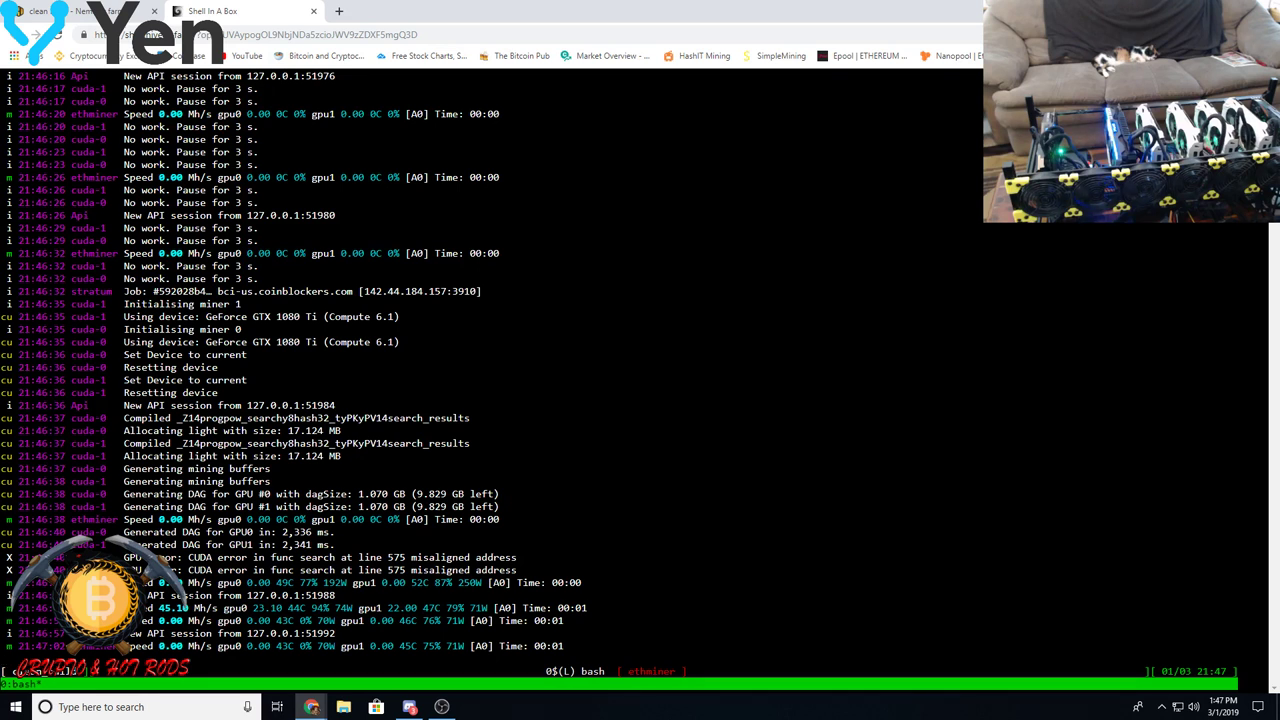
{"action": "left_click", "coordinate": [68, 20]}
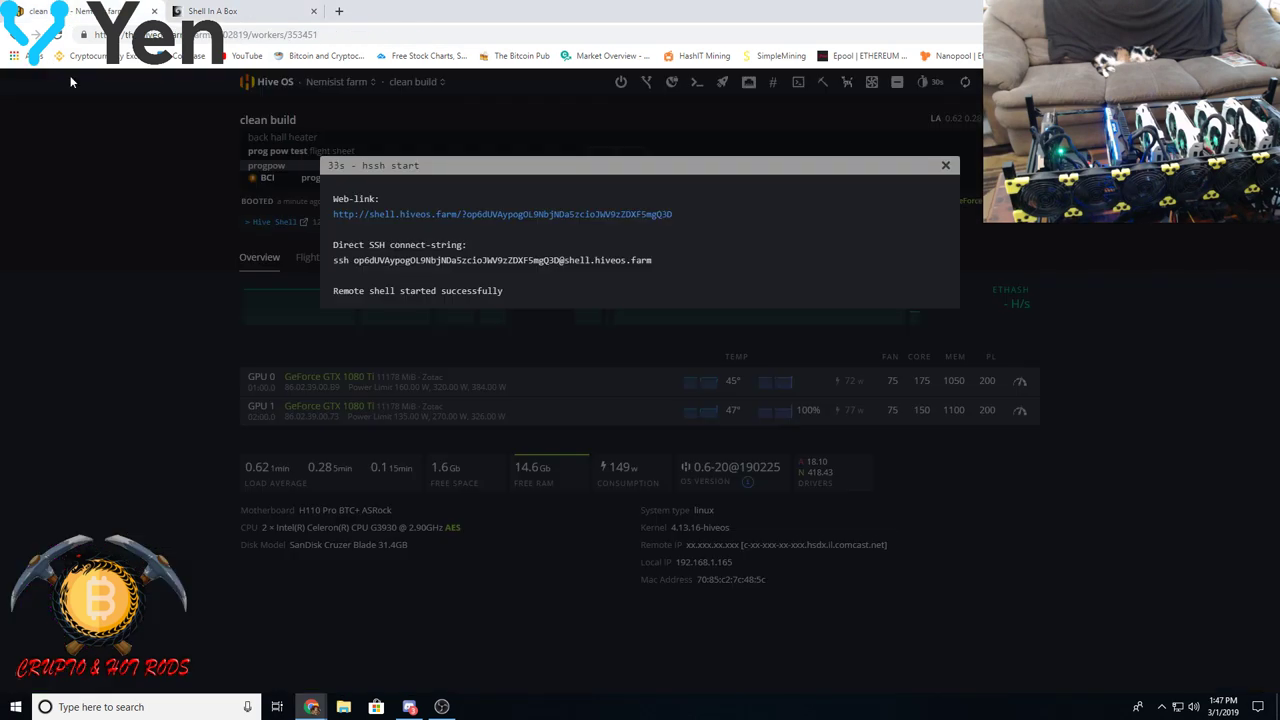
- Dismiss the shell start message, check the ethminer output in the web shell, and return to the rig's page
{"action": "left_click", "coordinate": [118, 359]}
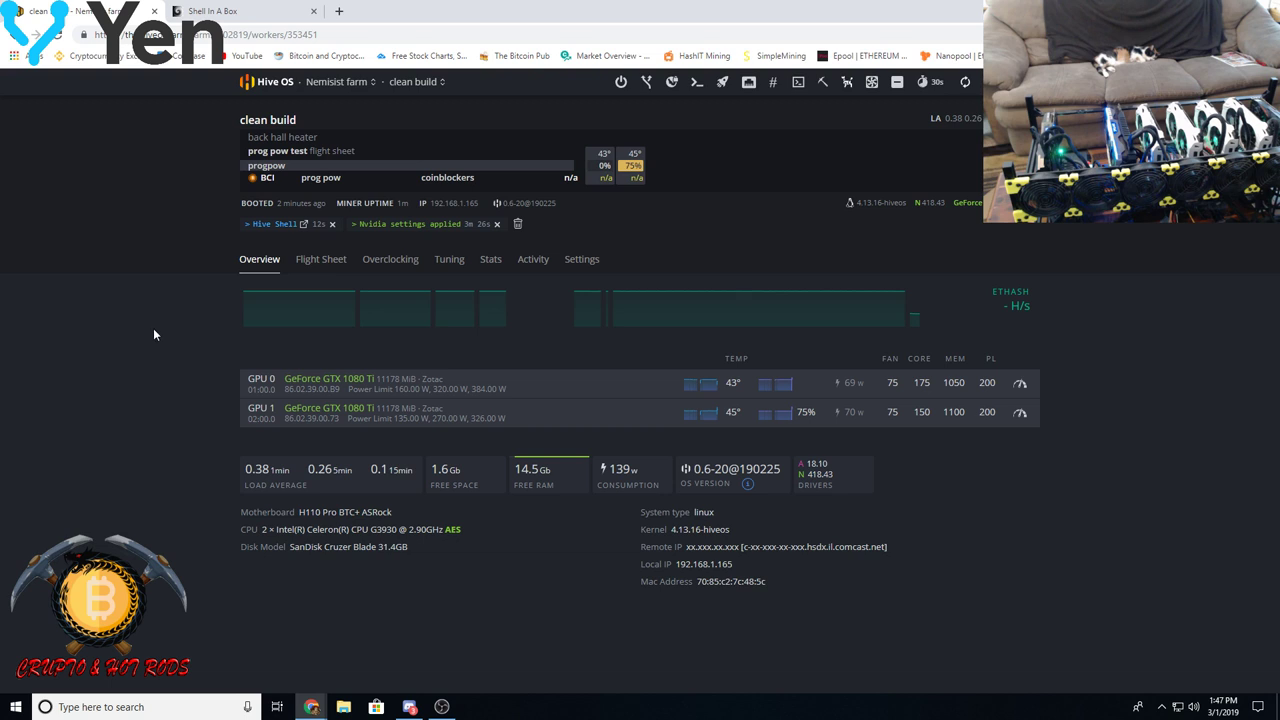
{"action": "left_click", "coordinate": [255, 11]}
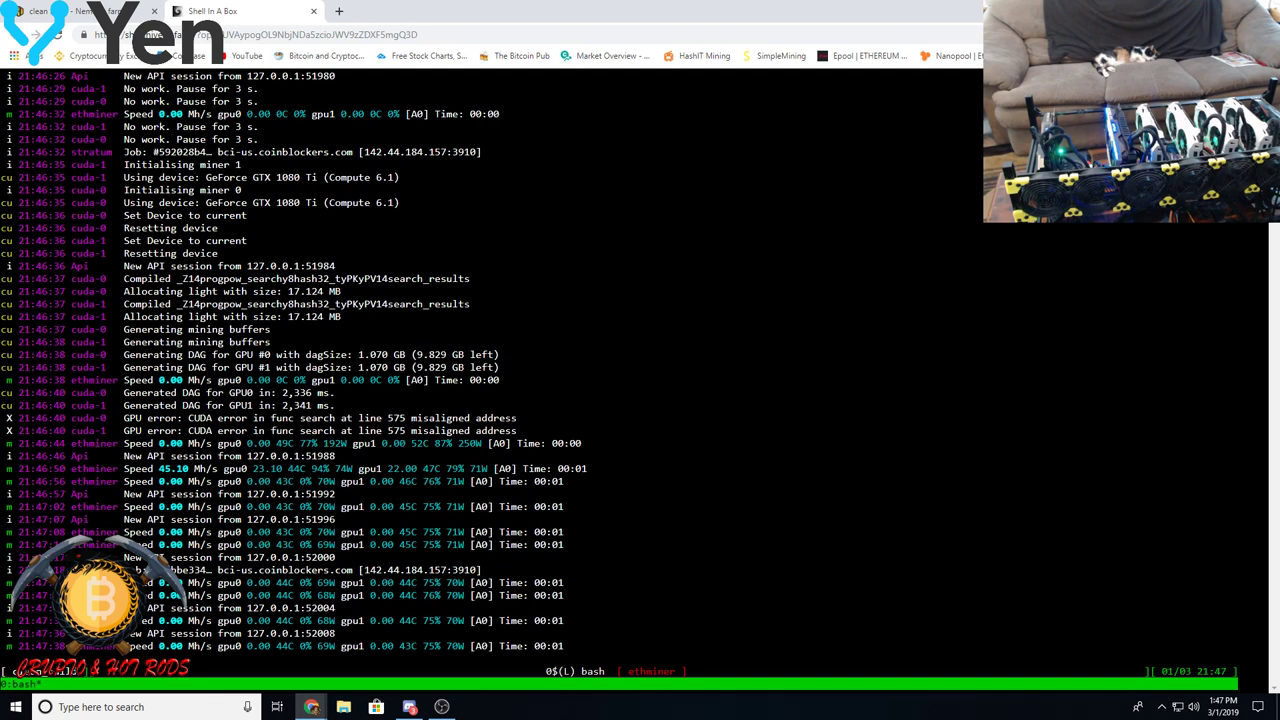
{"action": "key", "text": "ctrl+1"}
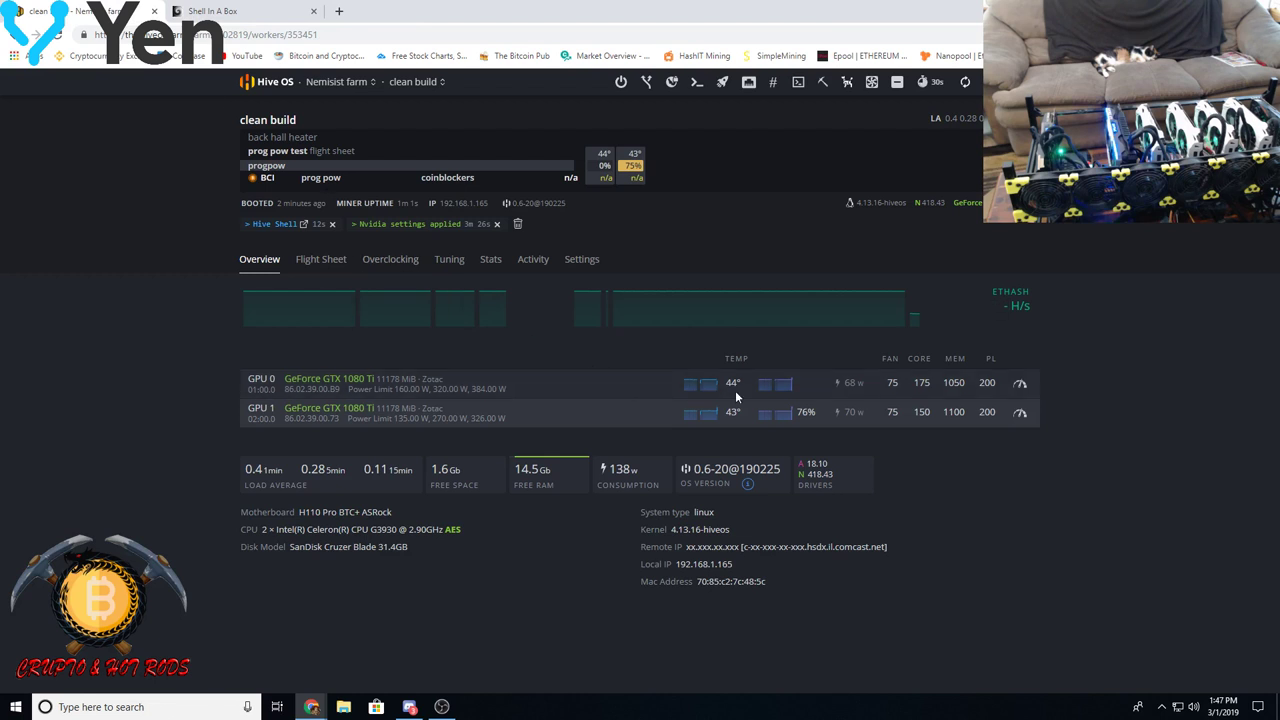
- Set the core clock to +150 MHz for all GPUs in the rig's default overclock config and save it
{"action": "left_click", "coordinate": [1021, 385]}
{"action": "left_click", "coordinate": [444, 237]}
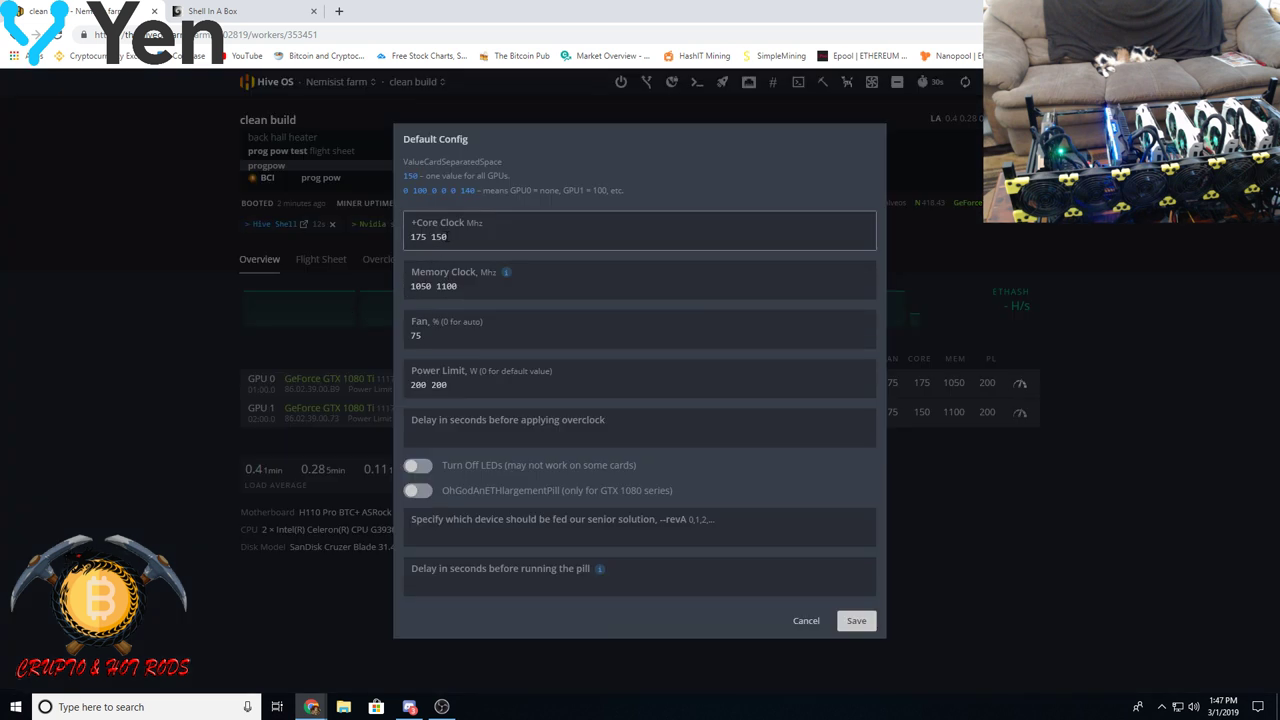
{"action": "left_click_drag", "start_coordinate": [449, 237], "coordinate": [403, 240]}
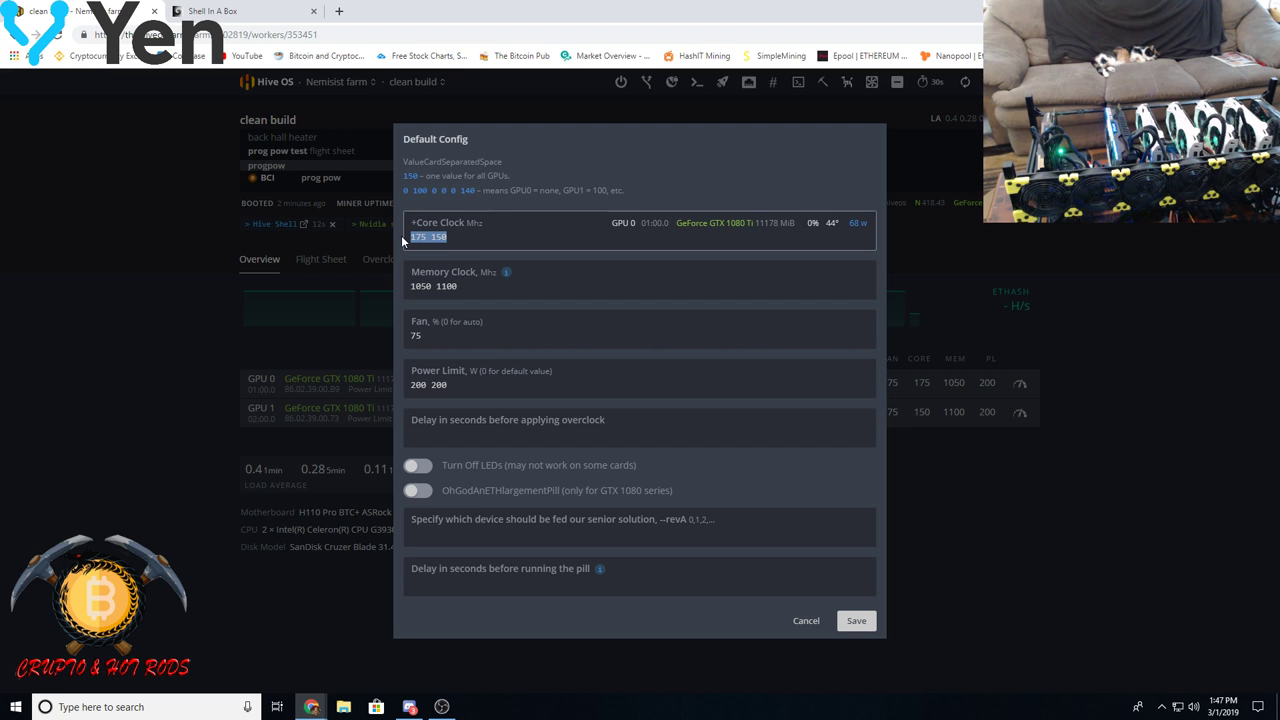
{"action": "type", "text": "1"}
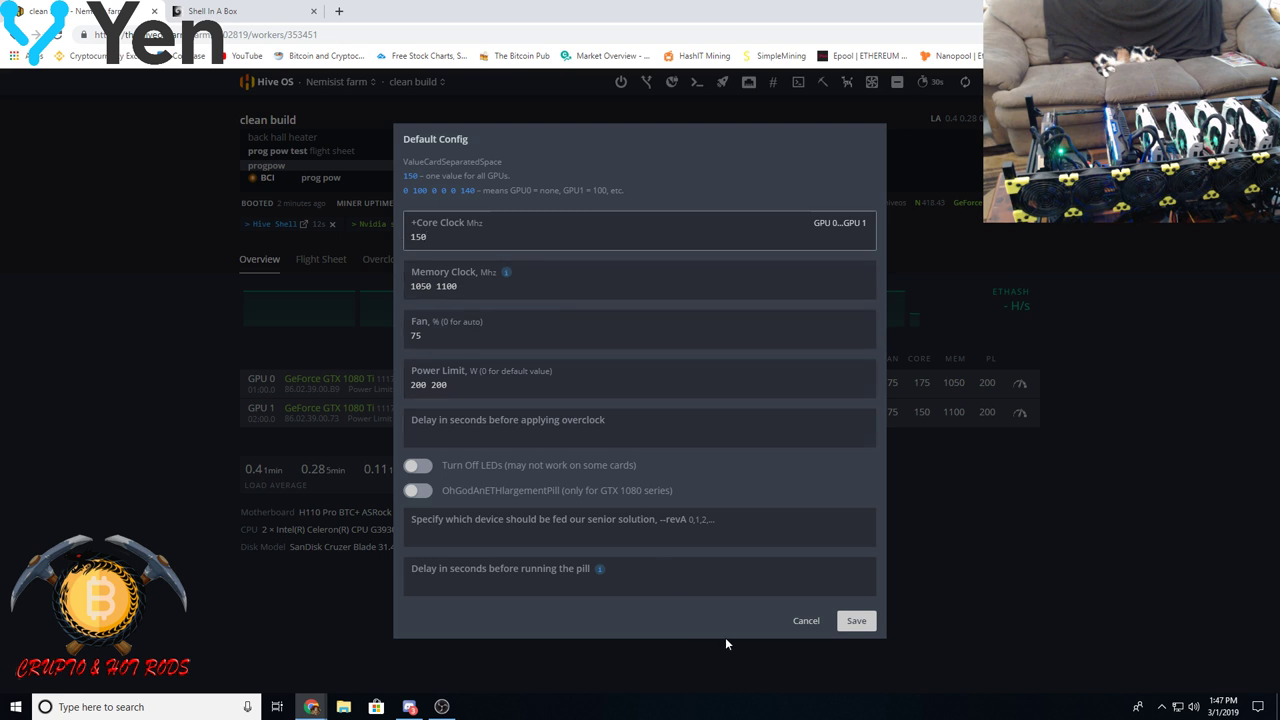
{"action": "left_click", "coordinate": [845, 621]}
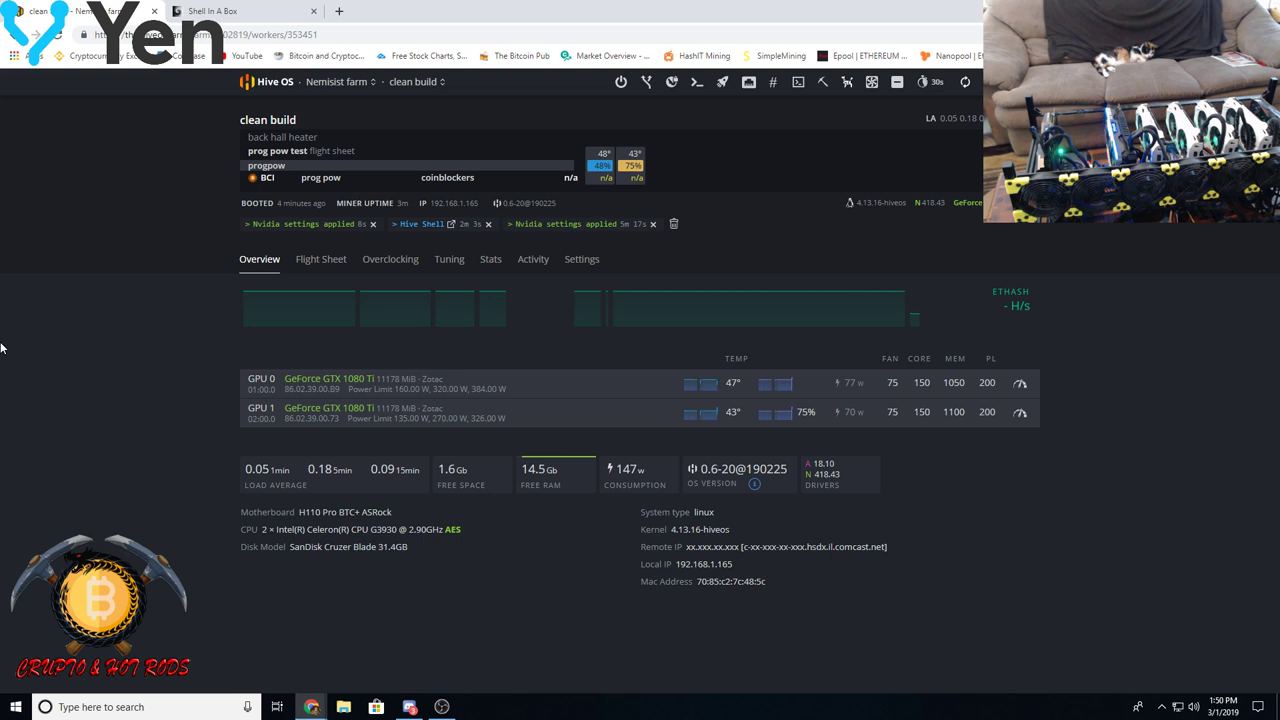
- Check the ethminer output in the web shell, and set the default config's memory clock to 900 MHz for all GPUs
{"action": "left_click", "coordinate": [214, 12]}
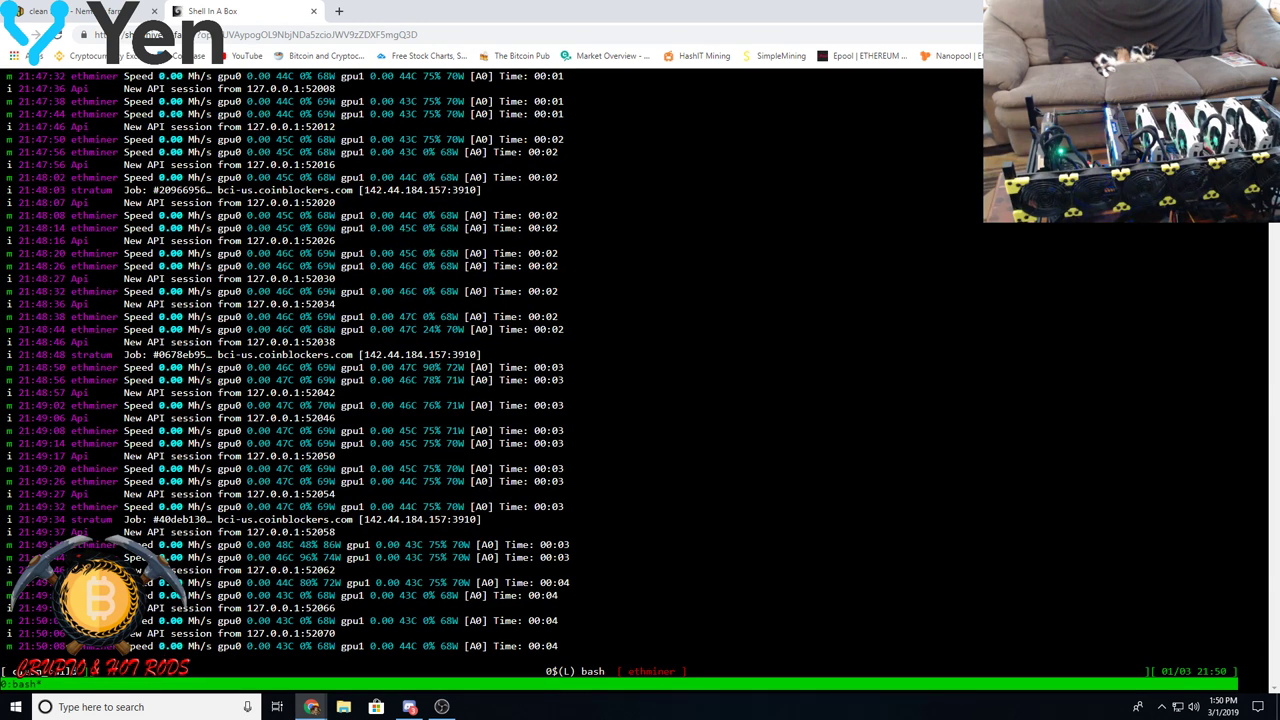
{"action": "left_click", "coordinate": [80, 12]}
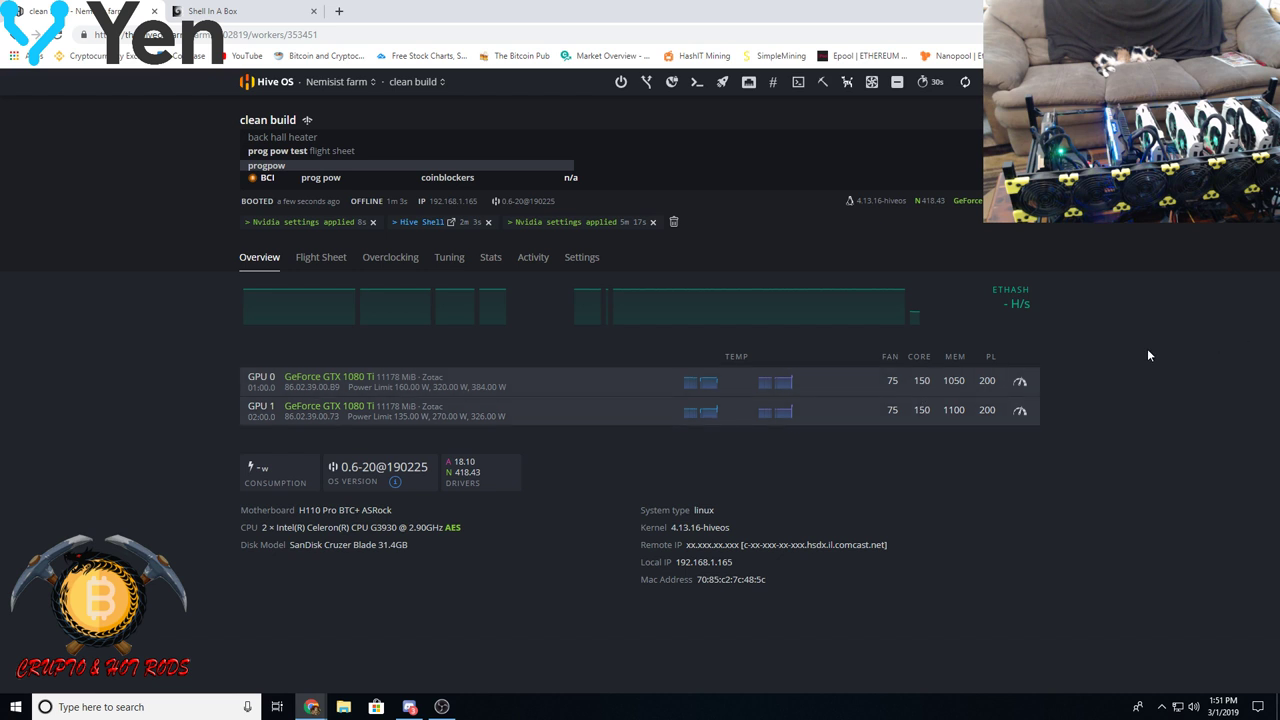
{"action": "left_click", "coordinate": [1020, 384]}
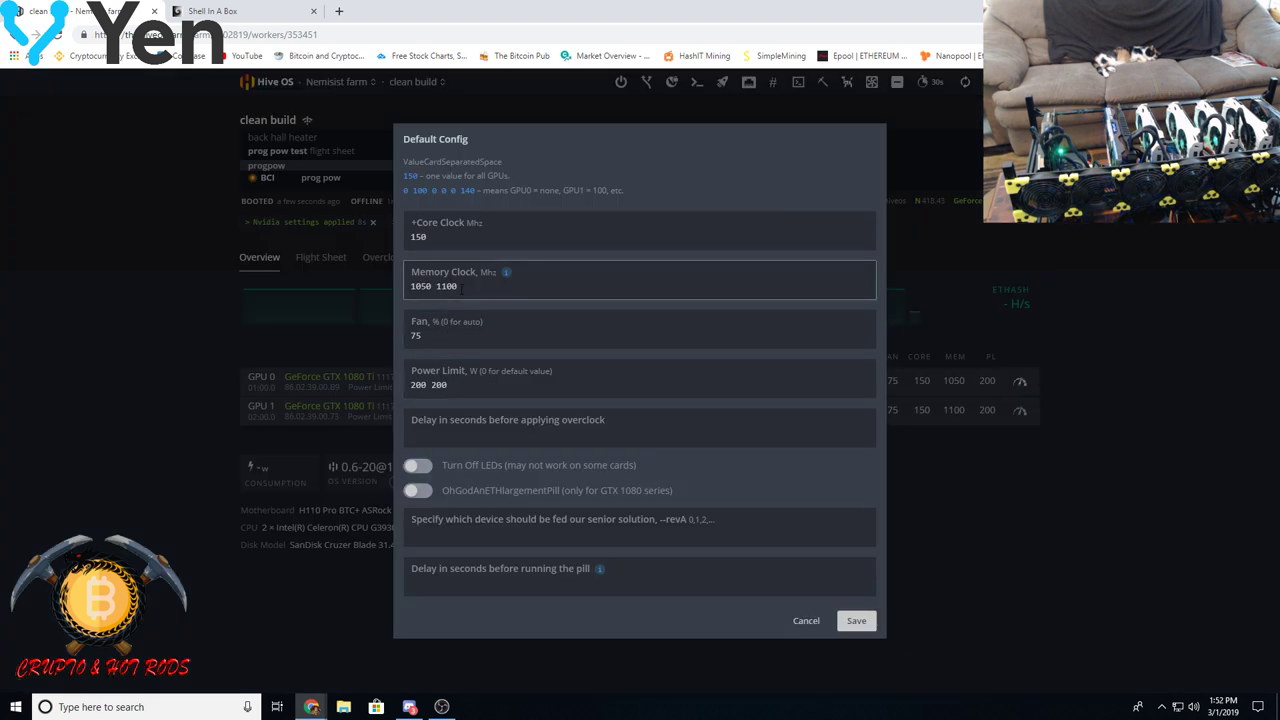
{"action": "left_click_drag", "start_coordinate": [460, 287], "coordinate": [410, 286]}
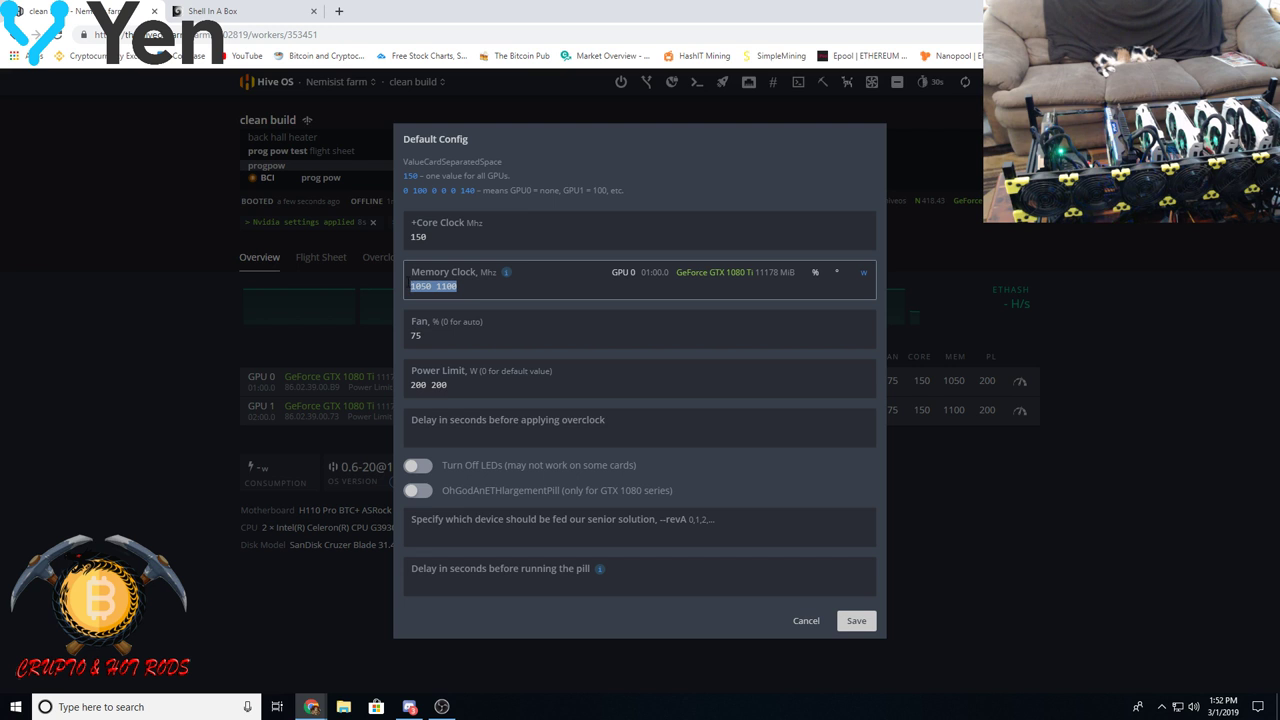
{"action": "type", "text": "900"}
{"action": "key", "text": "Return"}
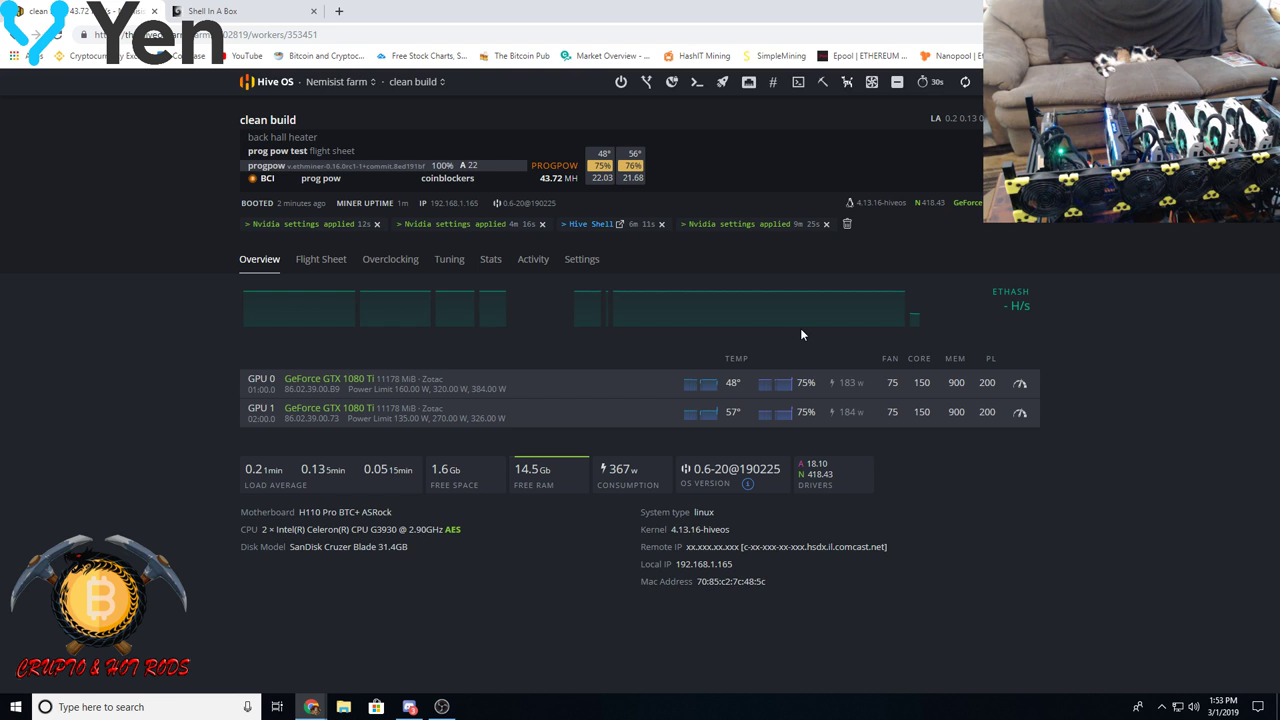
- Turn on OhGodAnETHlargementPill in the default overclock config, save it, and clear the rig's command messages
{"action": "left_click", "coordinate": [1019, 385]}
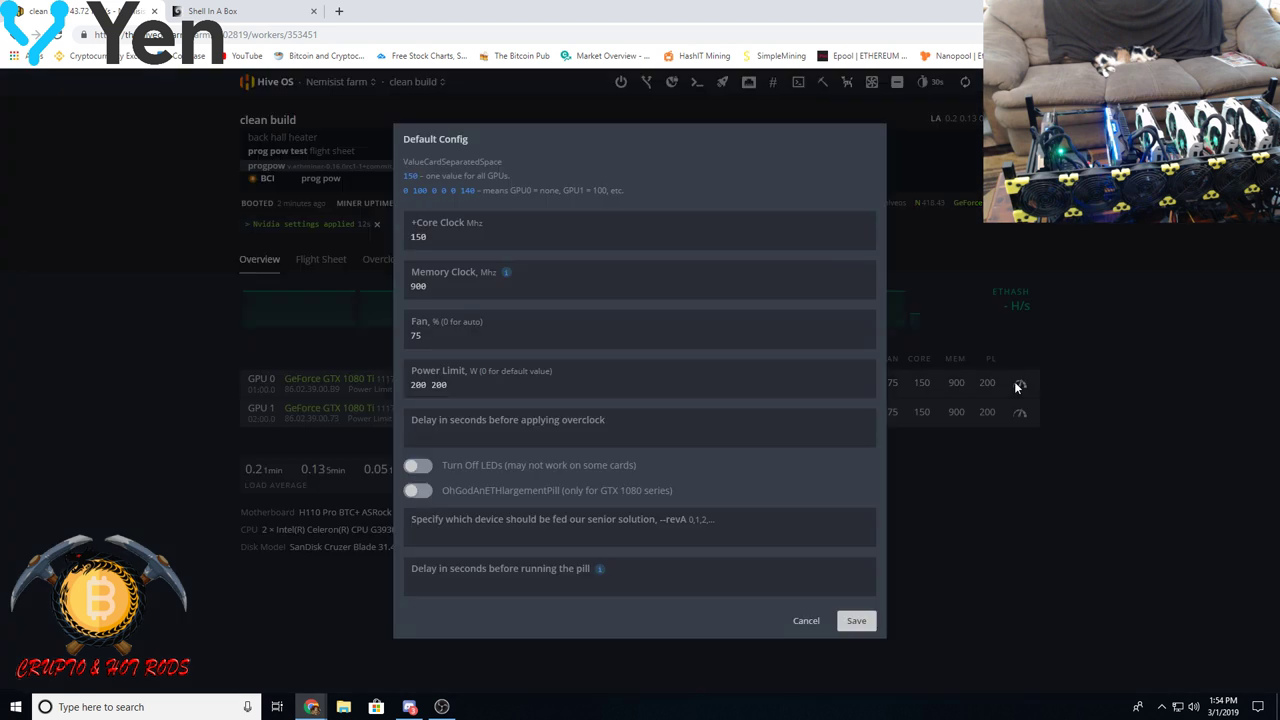
{"action": "left_click", "coordinate": [417, 492]}
{"action": "left_click", "coordinate": [860, 621]}
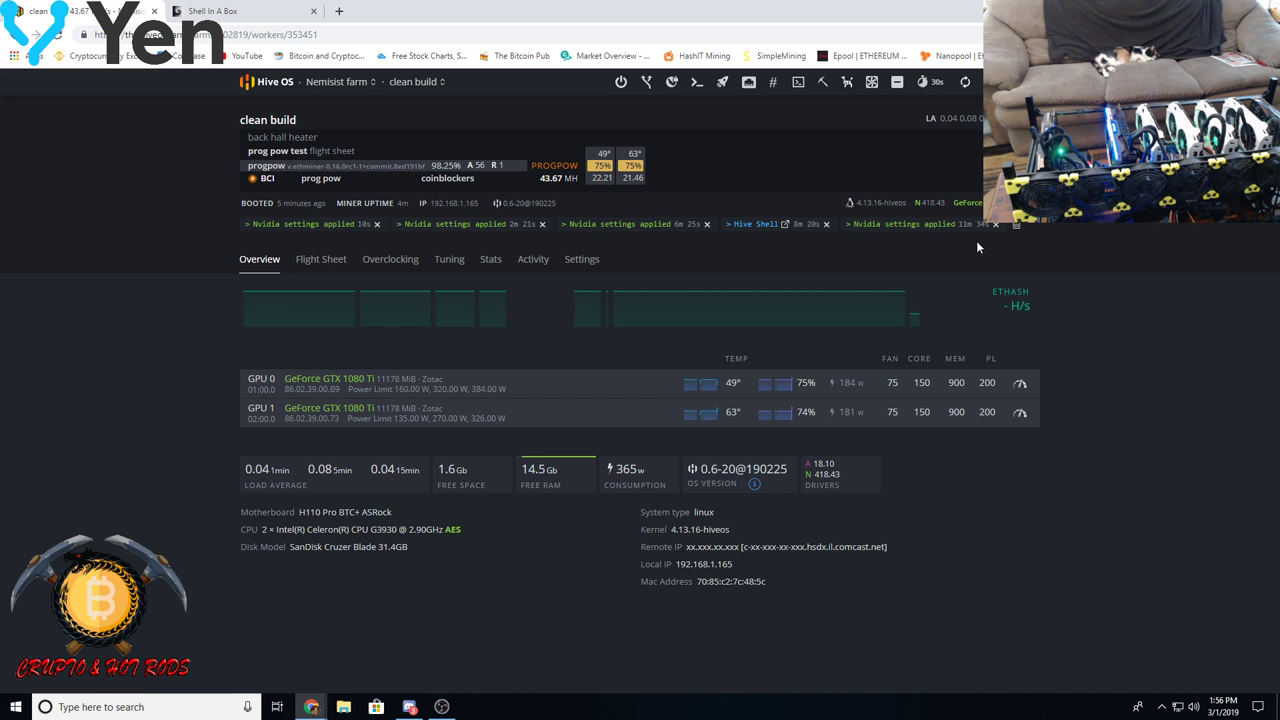
{"action": "left_click", "coordinate": [1015, 225]}
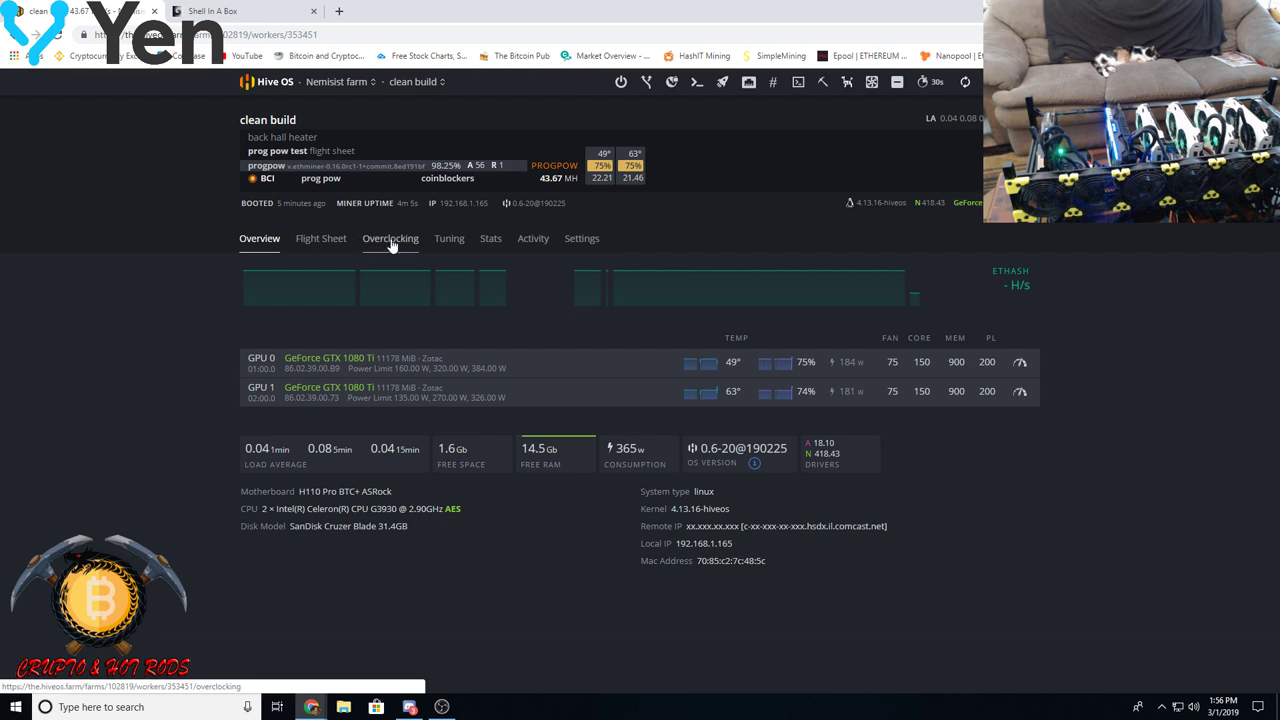
- Set the memory clock to 950 MHz for GPU 0 and 900 MHz for GPU 1 in the default config and save
{"action": "left_click", "coordinate": [1020, 362]}
{"action": "left_click", "coordinate": [430, 287]}
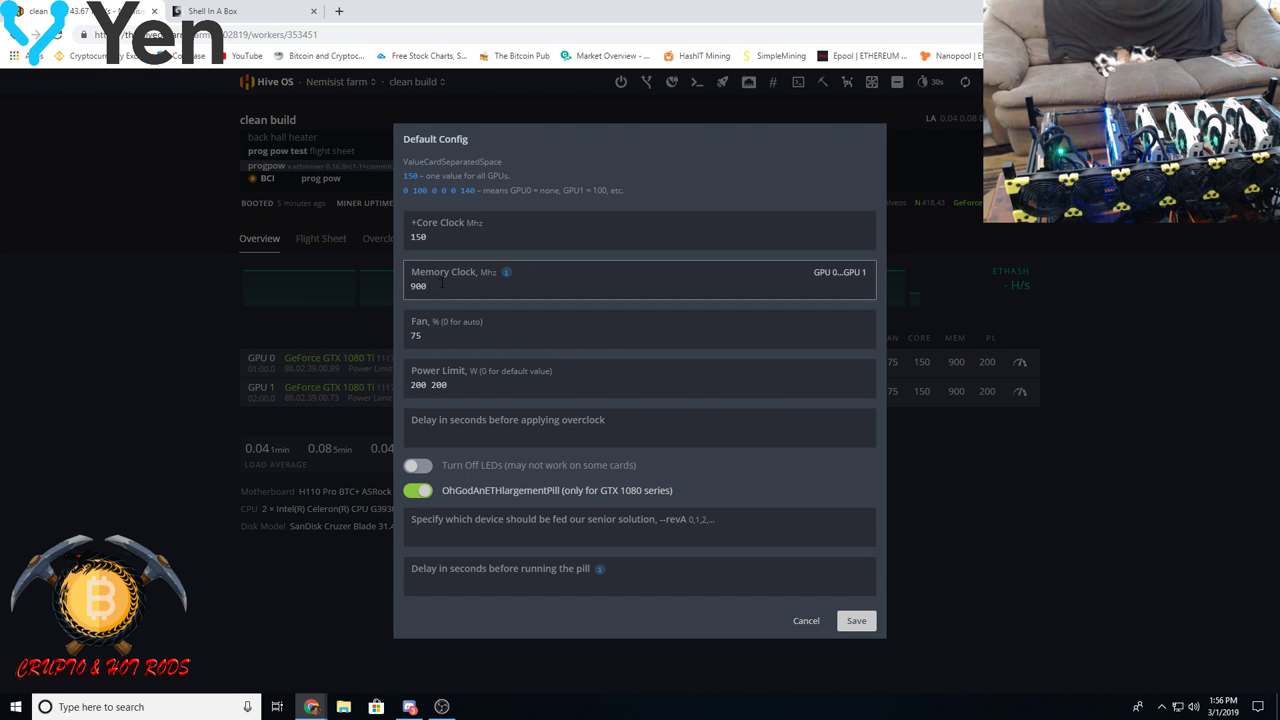
{"action": "type", "text": "903"}
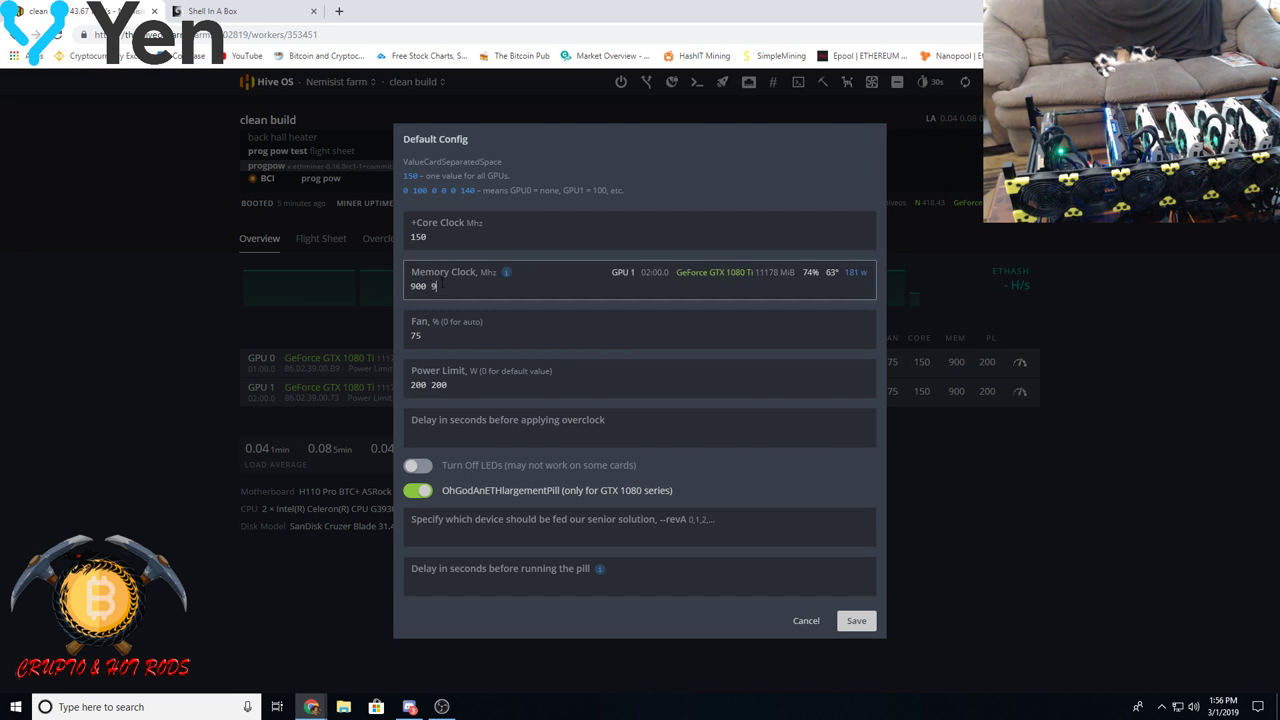
{"action": "key", "text": "BackSpace"}
{"action": "type", "text": "0"}
{"action": "key", "text": "BackSpace"}
{"action": "key", "text": "BackSpace"}
{"action": "type", "text": "40"}
{"action": "key", "text": "Left"}
{"action": "key", "text": "Left"}
{"action": "key", "text": "Left"}
{"action": "key", "text": "Left"}
{"action": "key", "text": "Left"}
{"action": "key", "text": "Delete"}
{"action": "type", "text": "5"}
{"action": "left_click", "coordinate": [857, 622]}
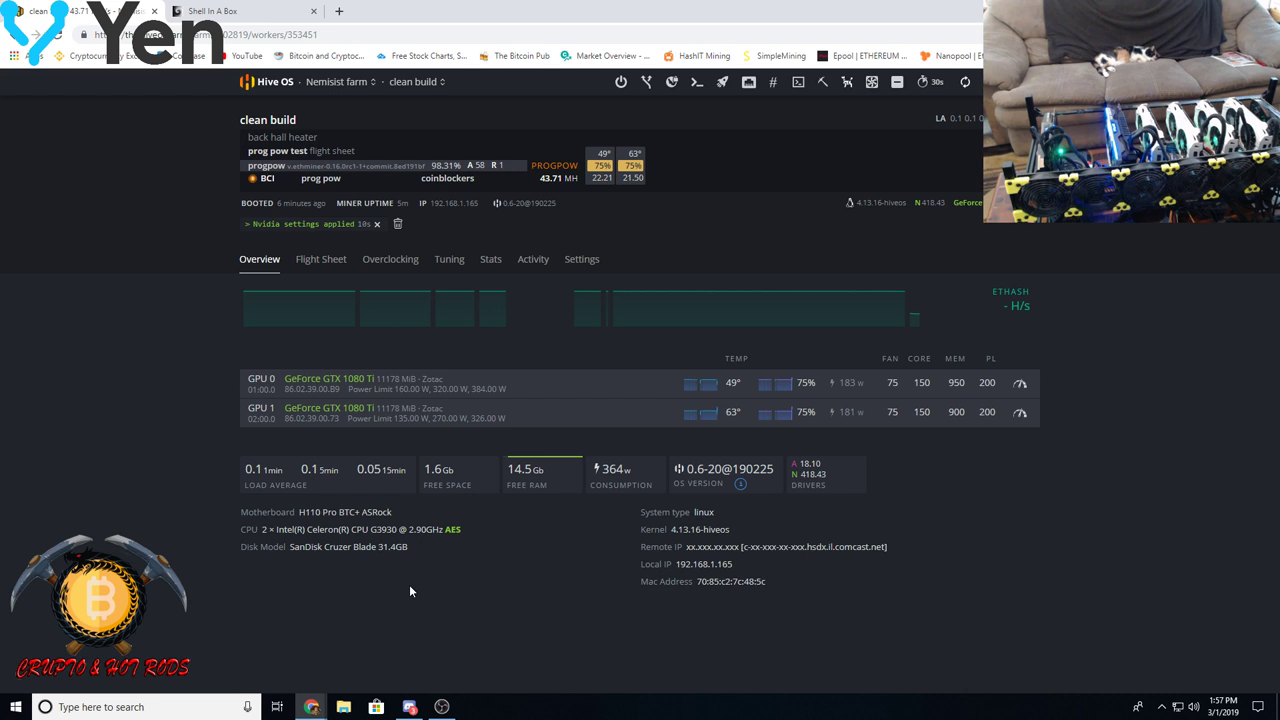
- Raise GPU 0's memory clock to 1000 MHz in the default overclock config and save it
{"action": "left_click", "coordinate": [1021, 385]}
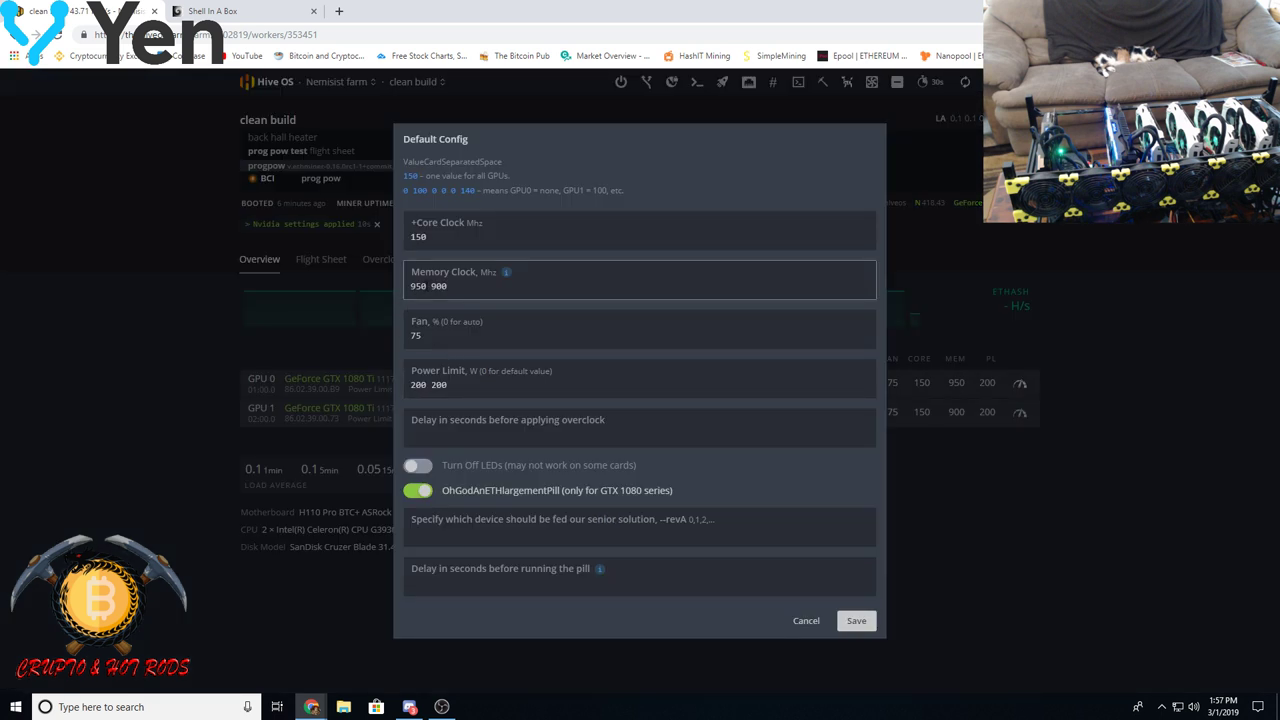
{"action": "left_click", "coordinate": [424, 287]}
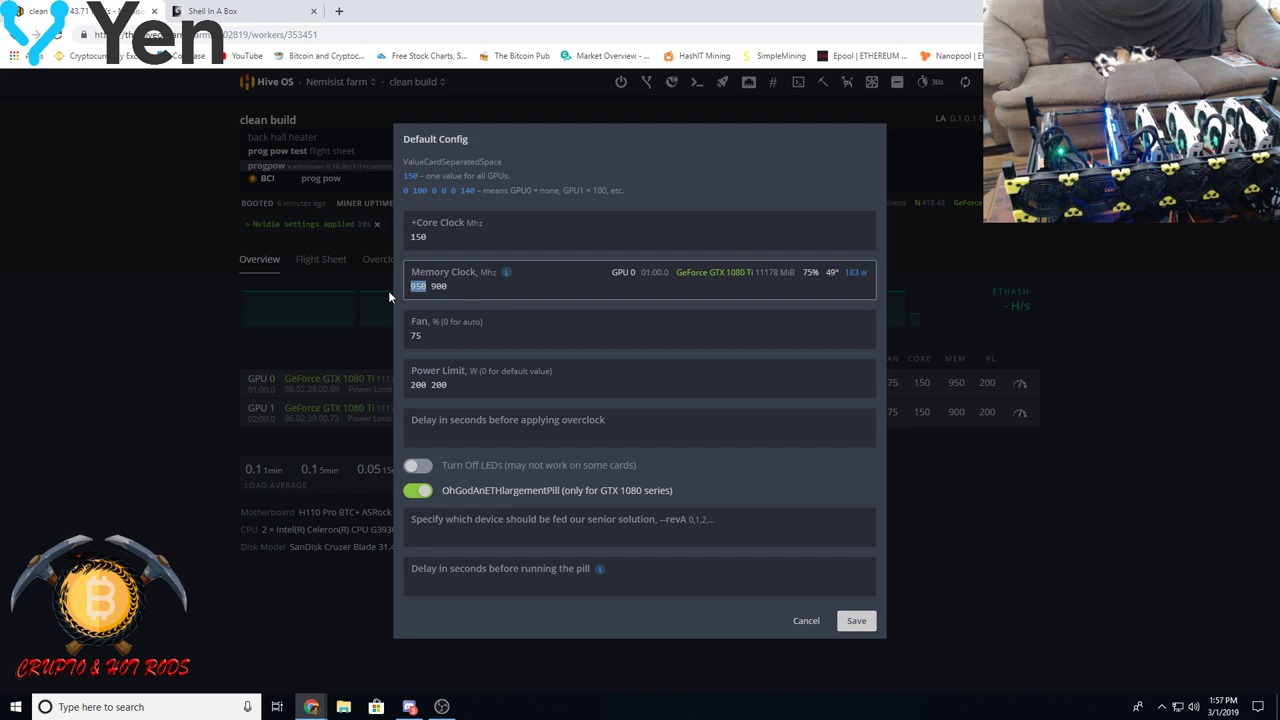
{"action": "type", "text": "1000"}
{"action": "key", "text": "Return"}
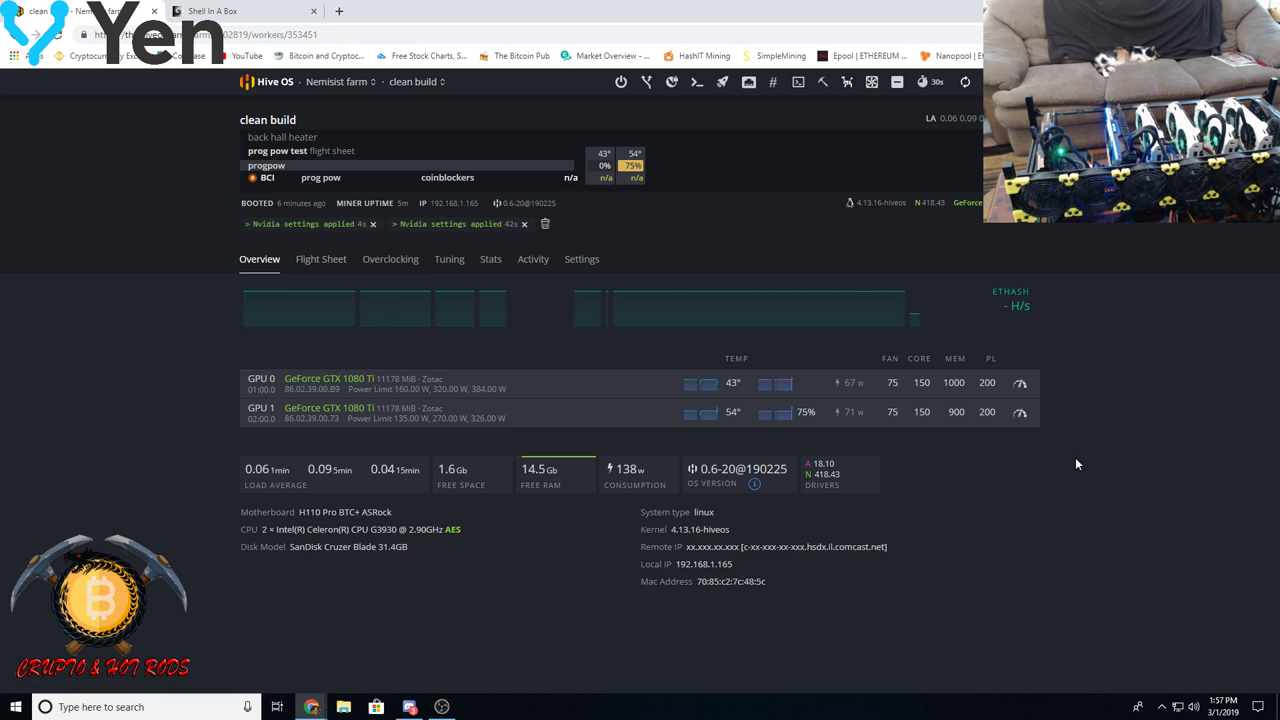
- Set GPU 0's memory clock to 900 MHz in the default config, save it, and clear the rig's command messages
{"action": "left_click", "coordinate": [1021, 384]}
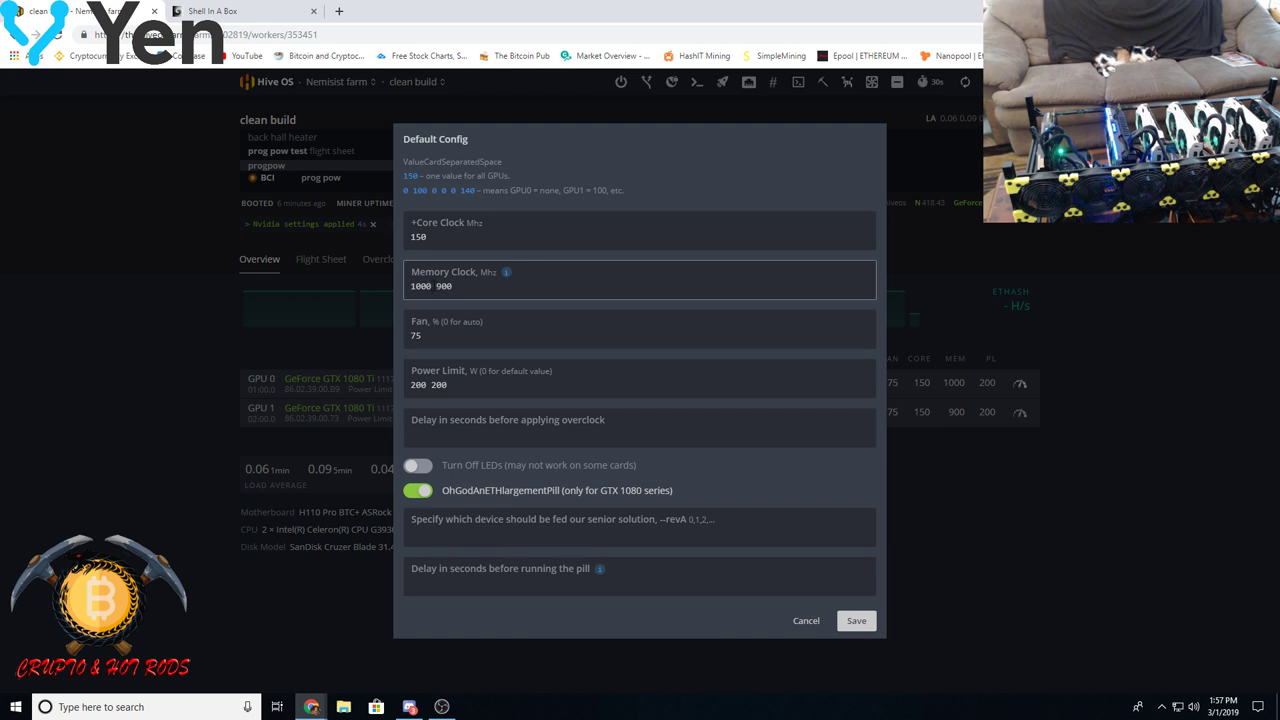
{"action": "double_click", "coordinate": [420, 286]}
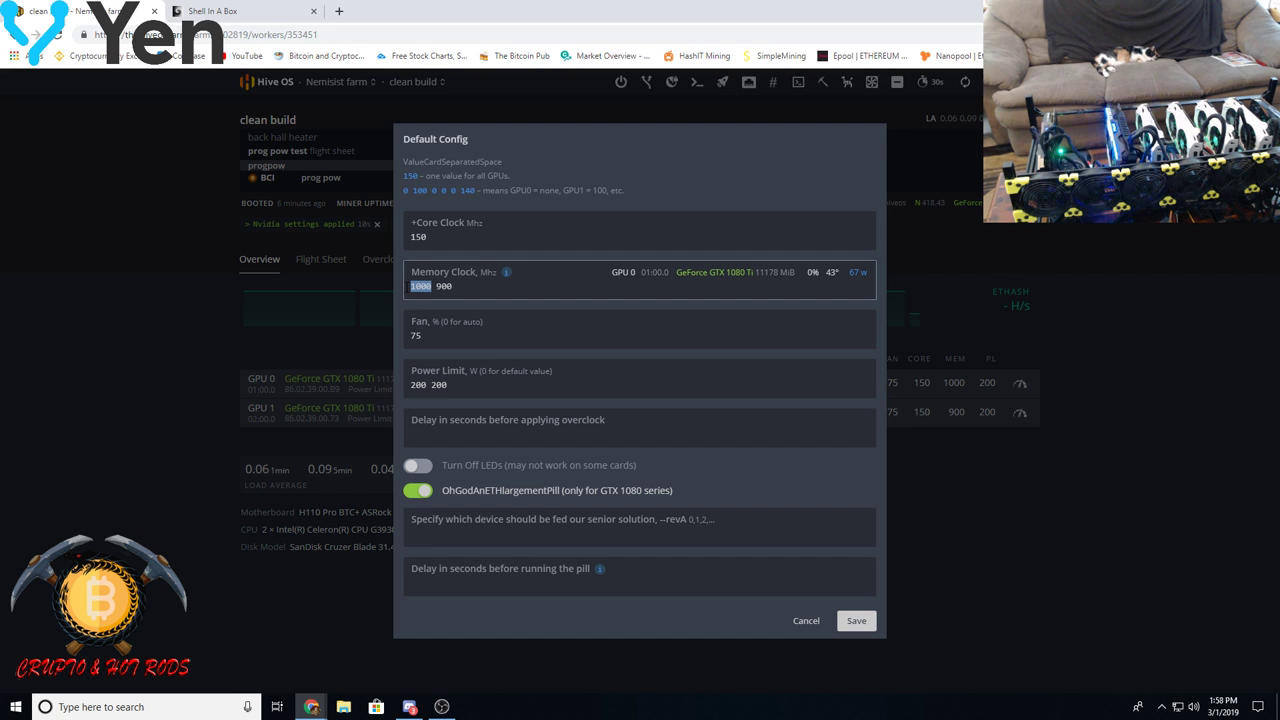
{"action": "type", "text": "900"}
{"action": "left_click", "coordinate": [855, 622]}
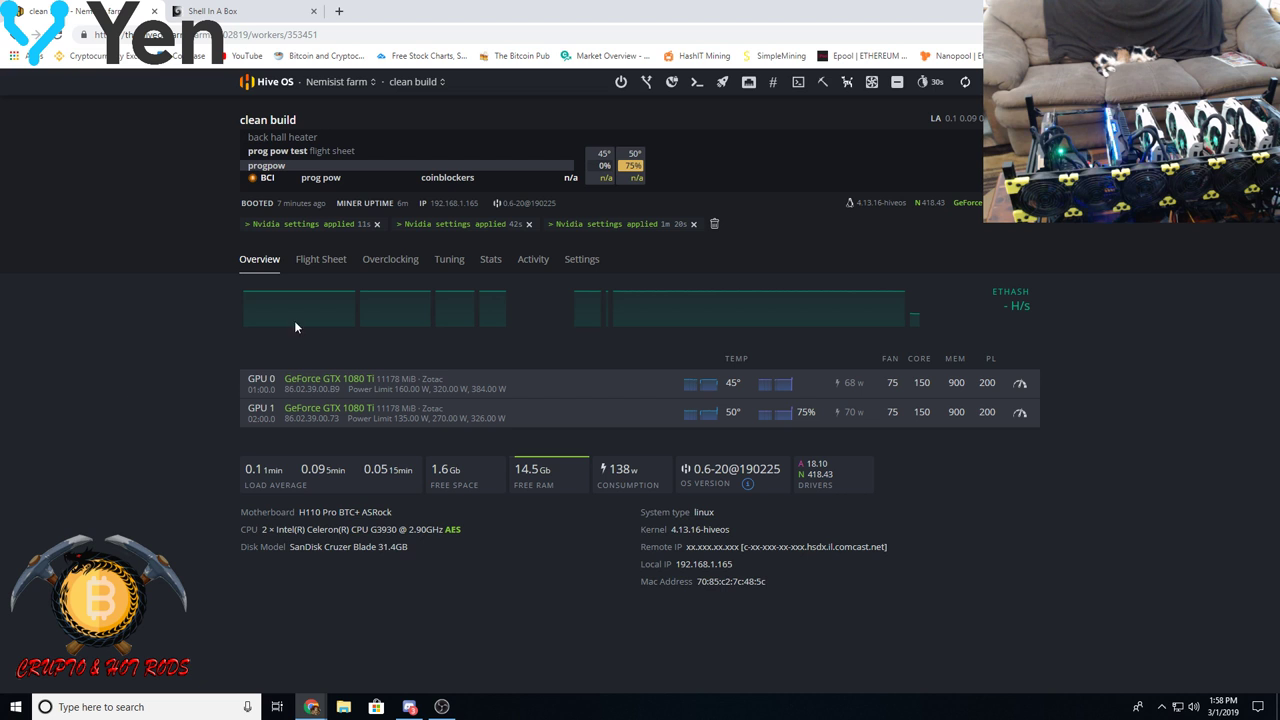
{"action": "left_click", "coordinate": [715, 225]}
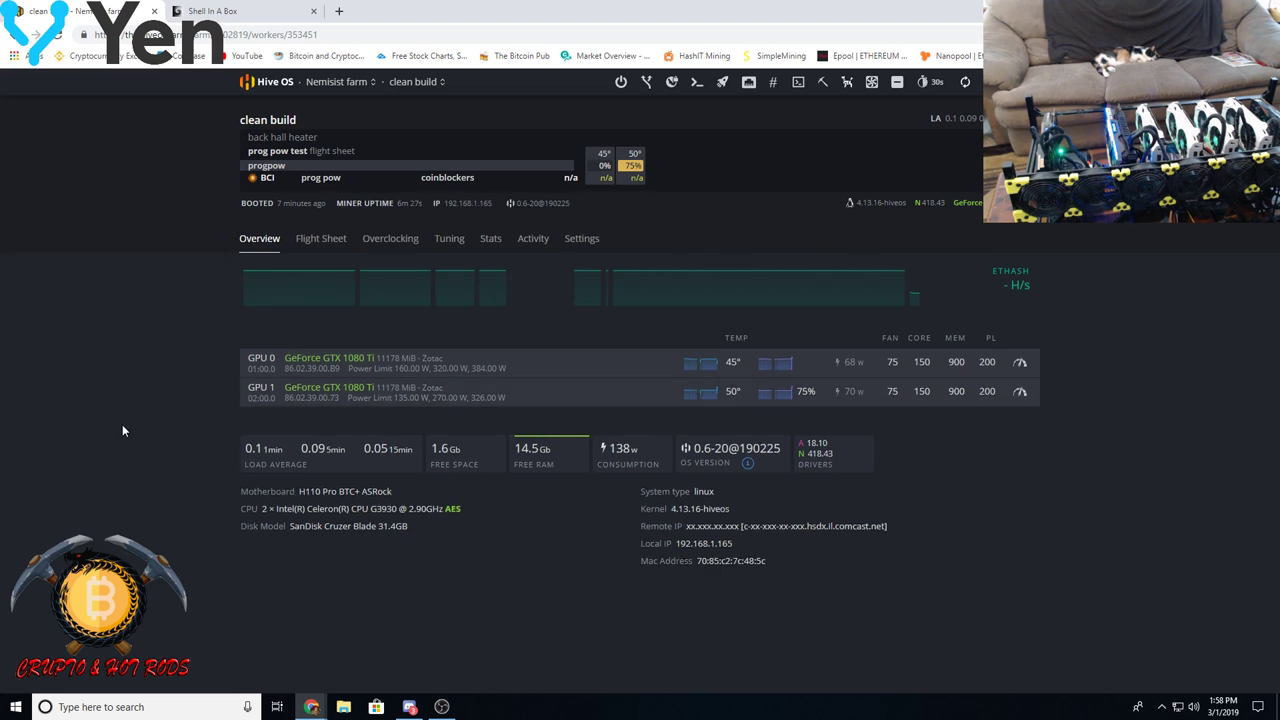
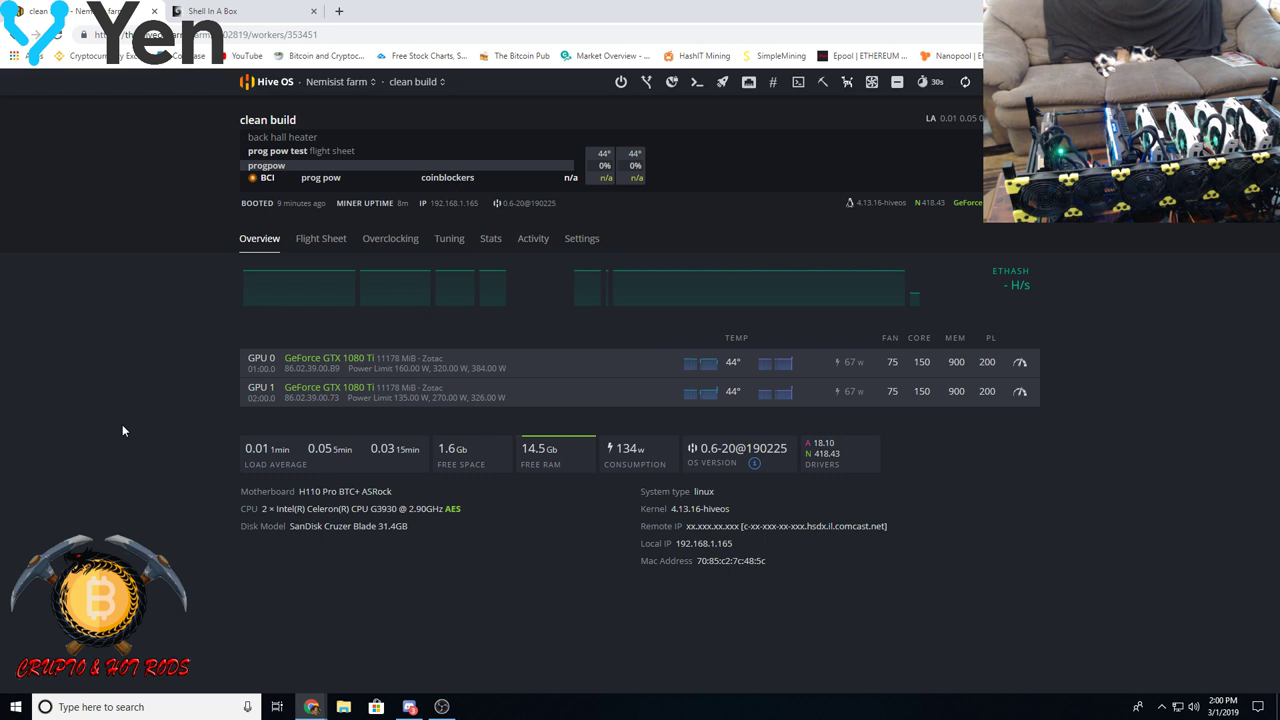
- Reload the rig's page, apply the RVN flight sheet "rvn test" with ccminer-enemy on nanopool, and return to the overview
{"action": "left_click", "coordinate": [56, 36]}
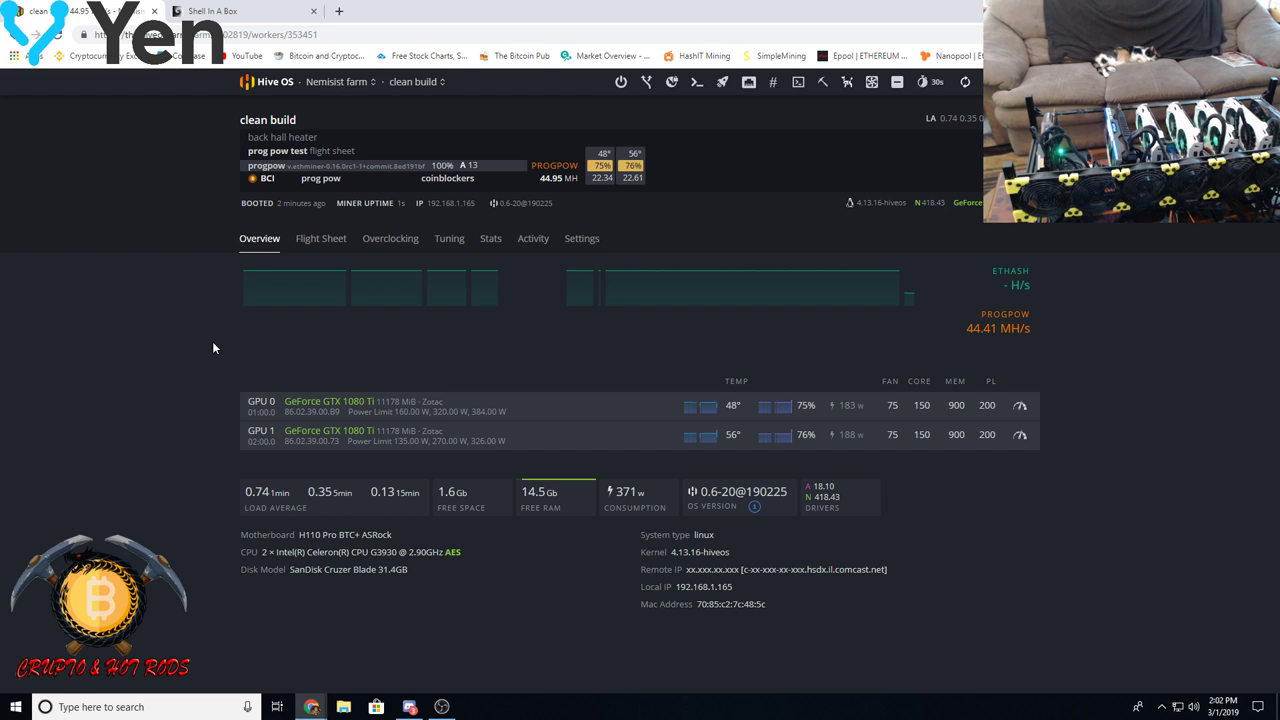
{"action": "left_click", "coordinate": [328, 242]}
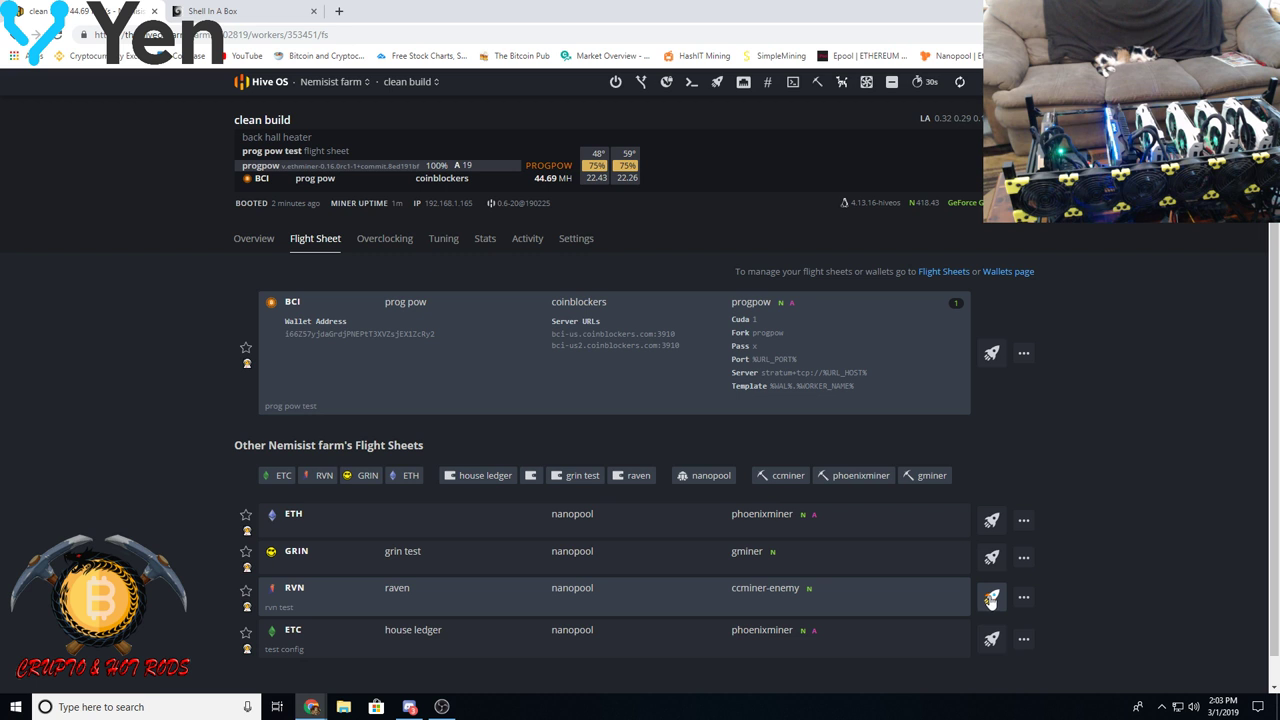
{"action": "left_click", "coordinate": [990, 597]}
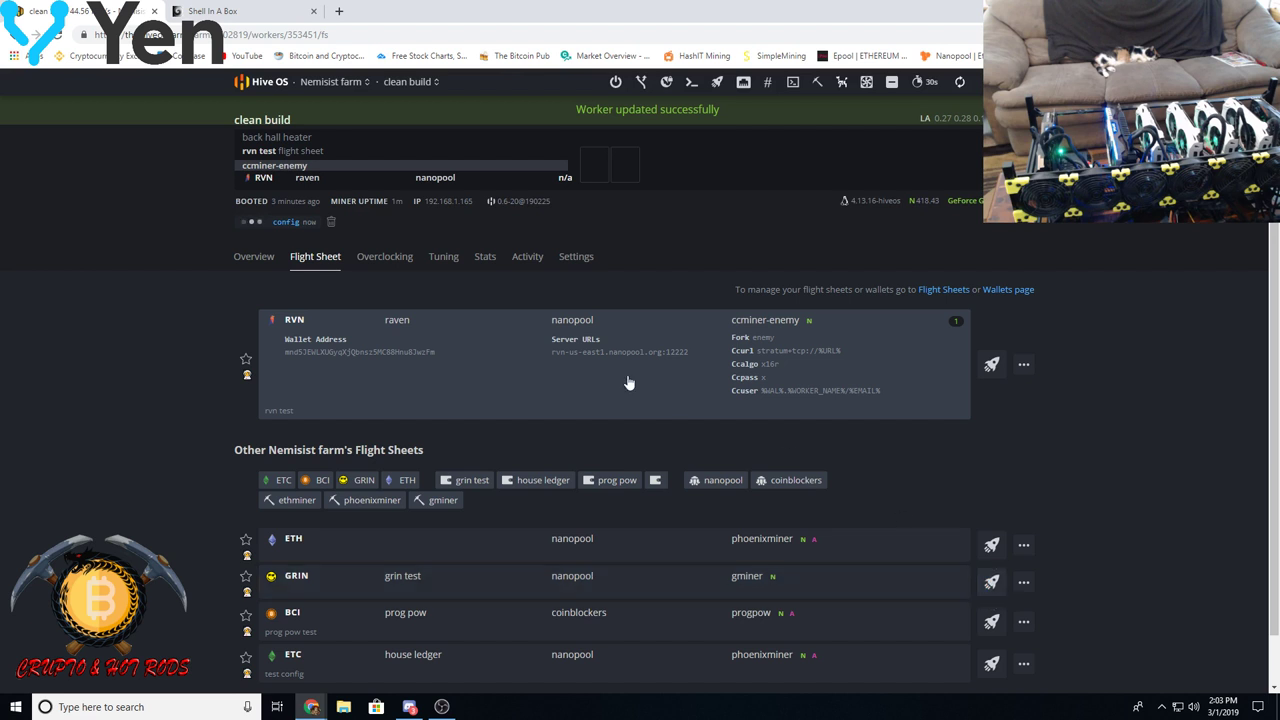
{"action": "left_click", "coordinate": [255, 262]}
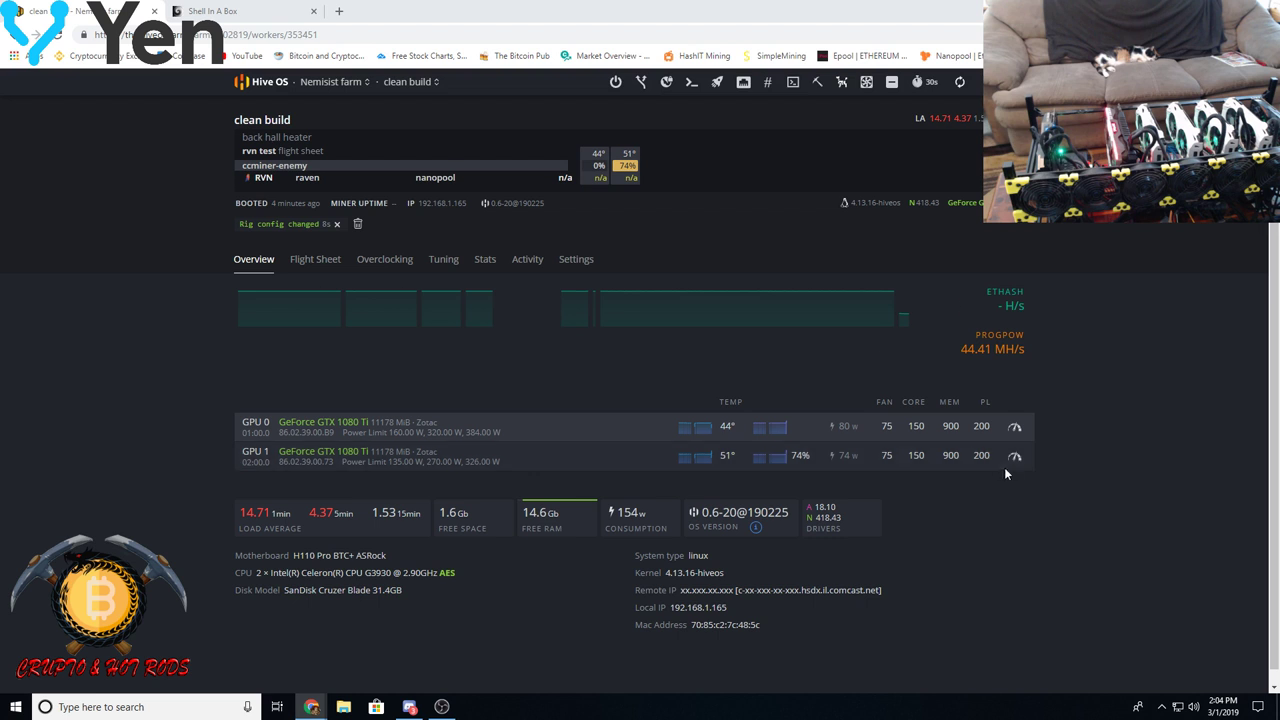
{"action": "left_click", "coordinate": [1015, 429]}
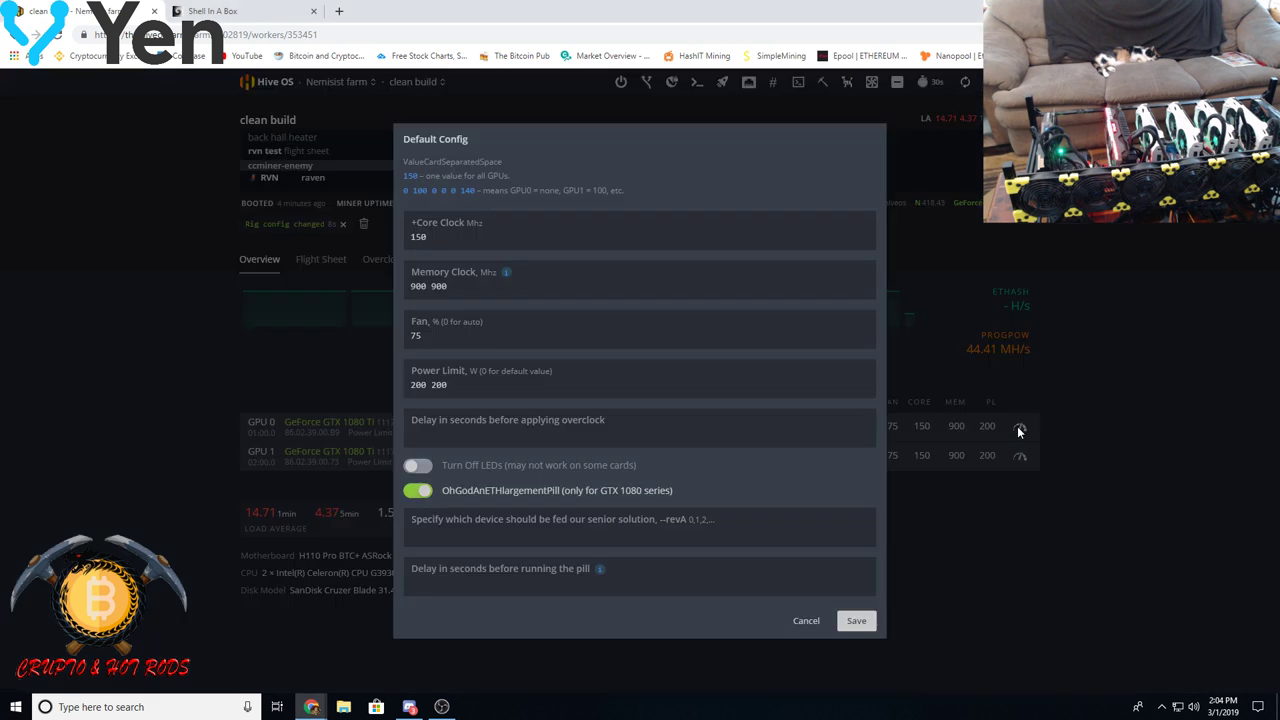
{"action": "left_click", "coordinate": [491, 262]}
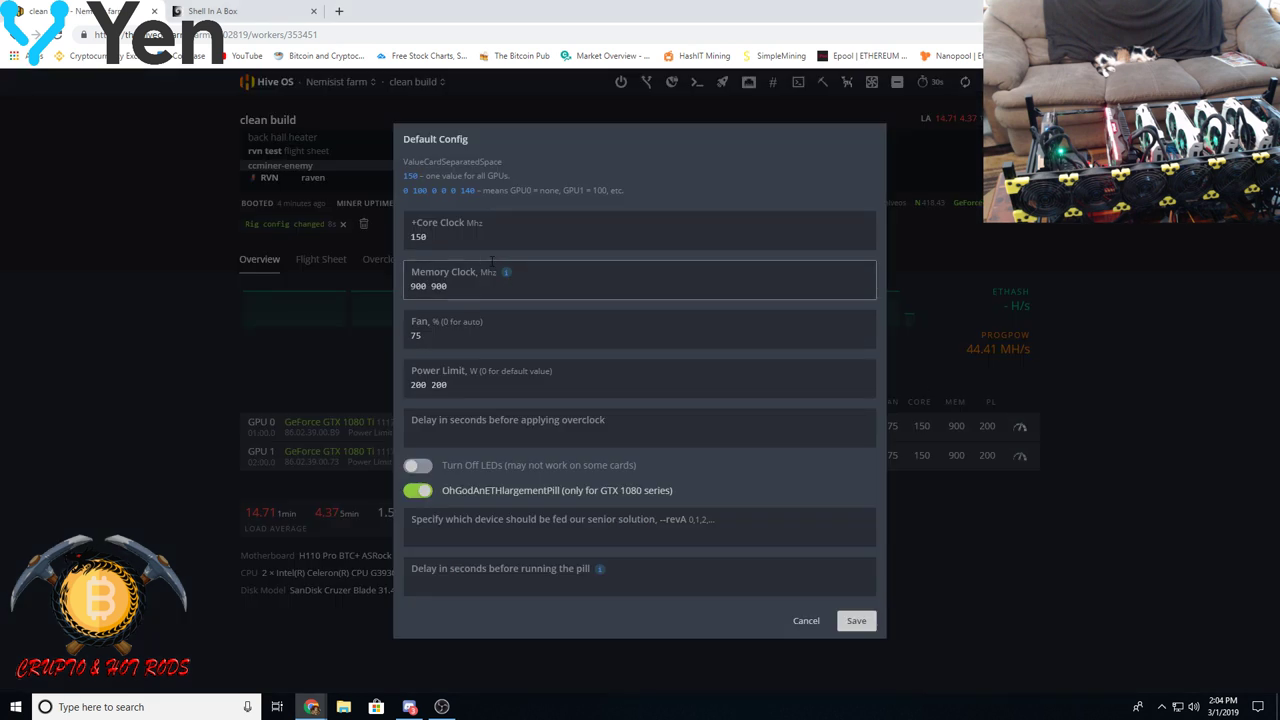
{"action": "left_click", "coordinate": [49, 353]}
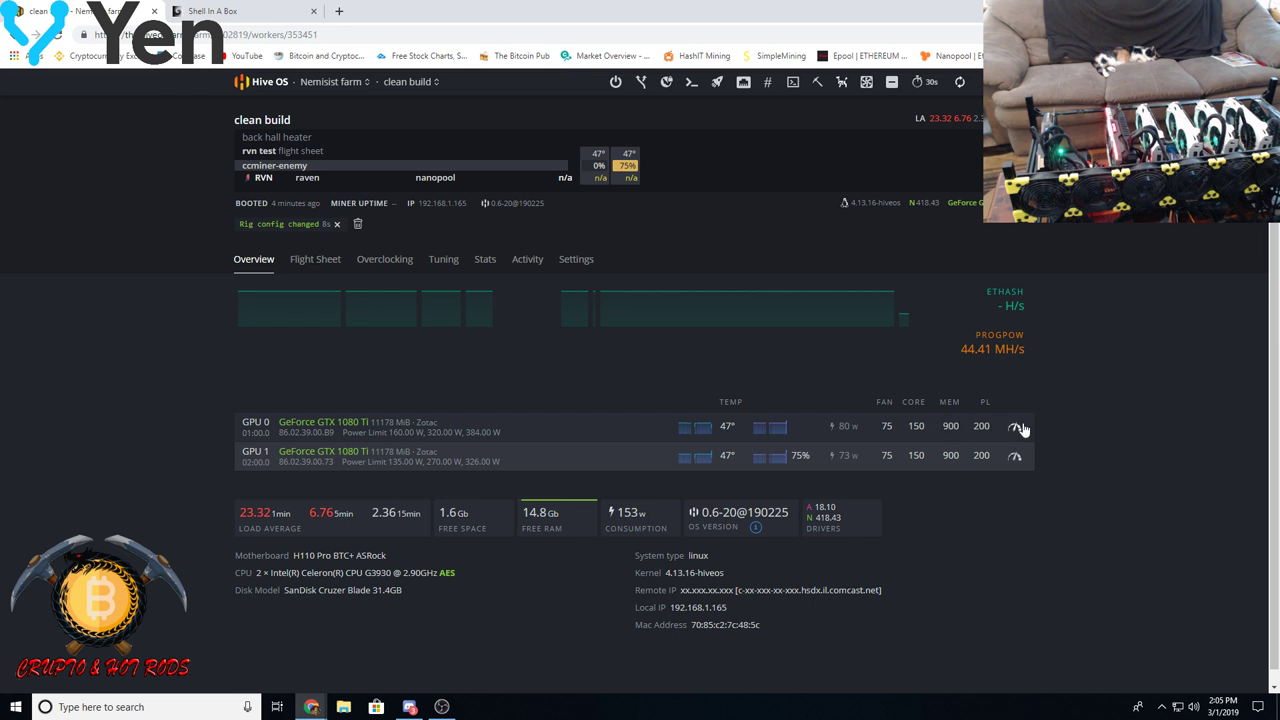
- Set the memory clock to 100 MHz for all GPUs in the default overclock config and save it
{"action": "left_click", "coordinate": [1016, 427]}
{"action": "left_click_drag", "start_coordinate": [519, 291], "coordinate": [411, 293]}
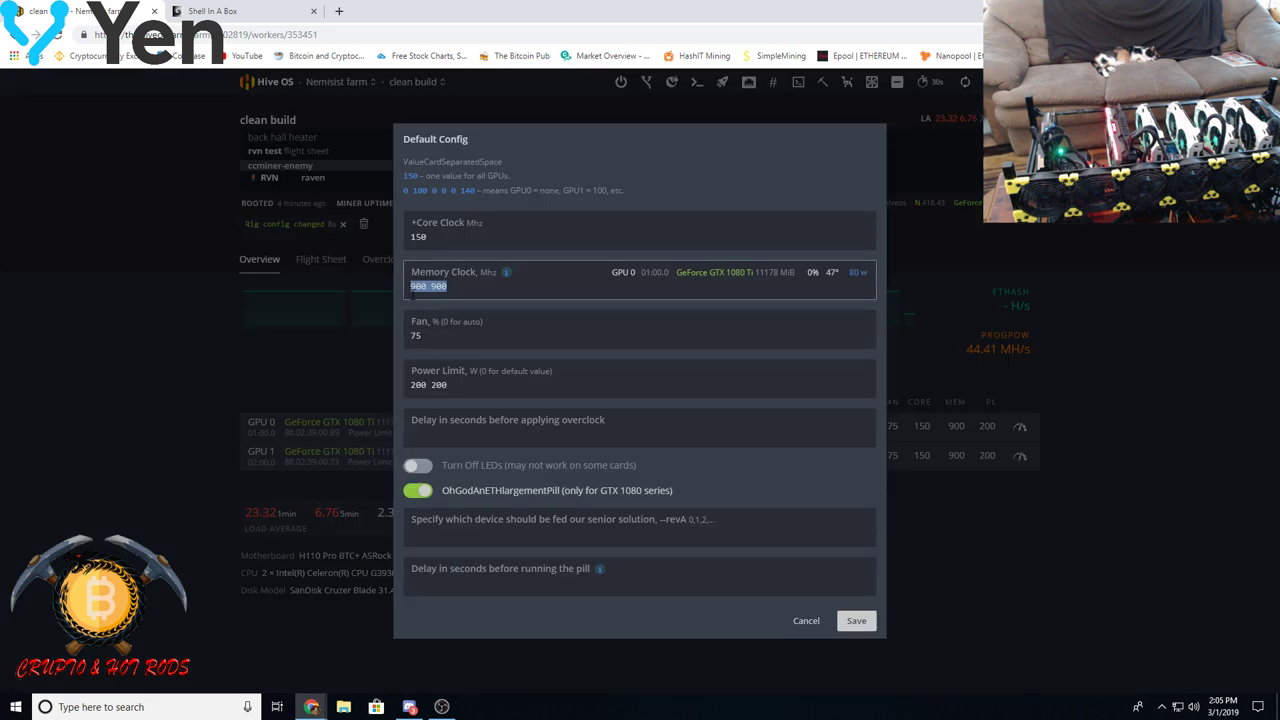
{"action": "type", "text": "100"}
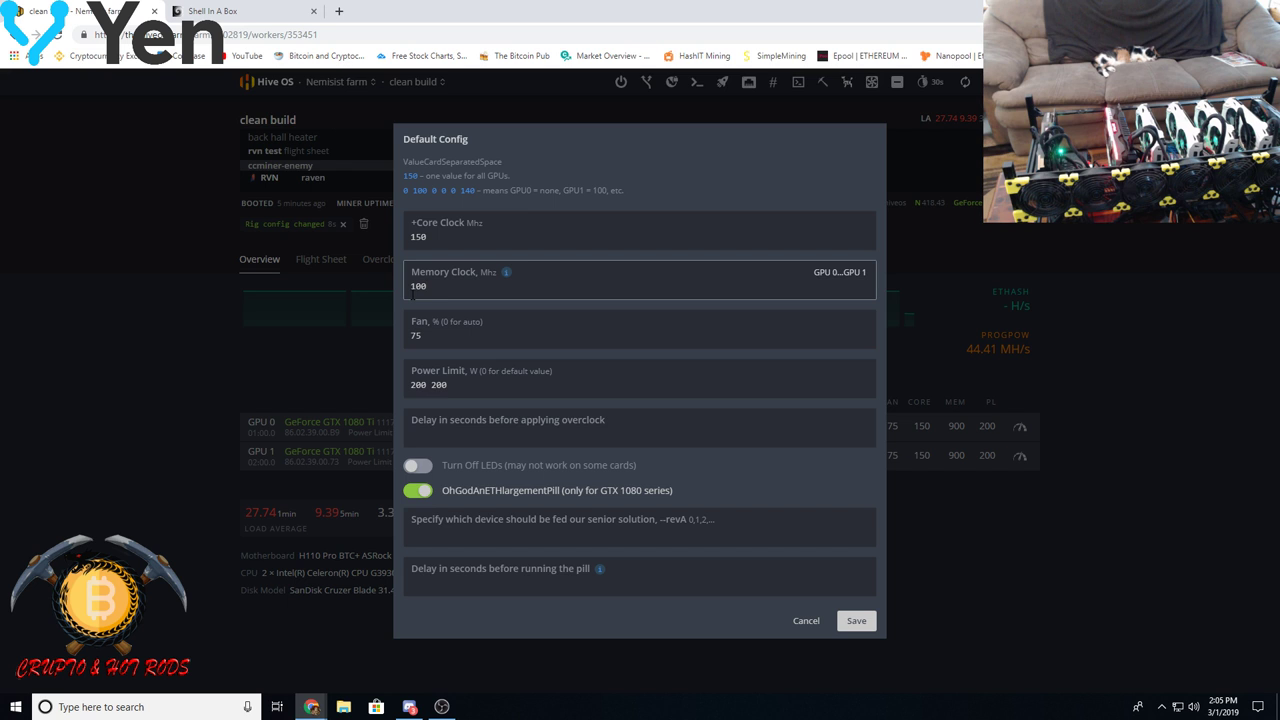
{"action": "key", "text": "Return"}
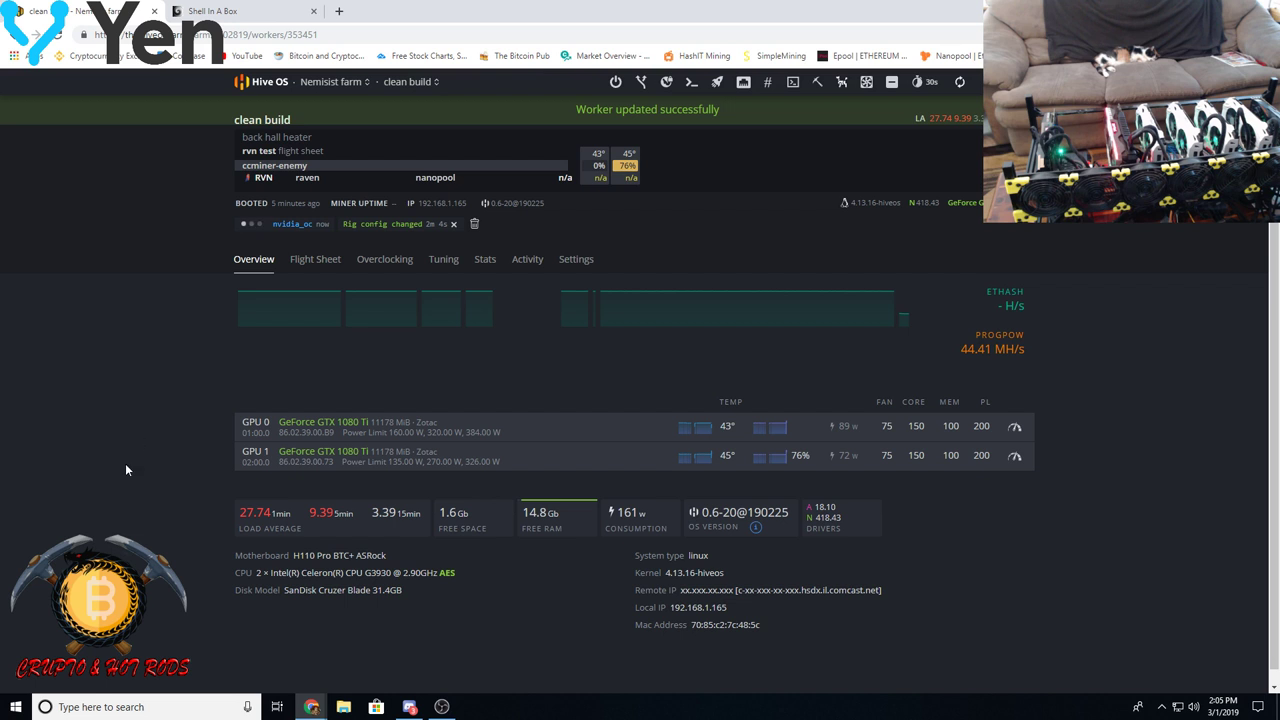
{"action": "left_click", "coordinate": [1015, 456]}
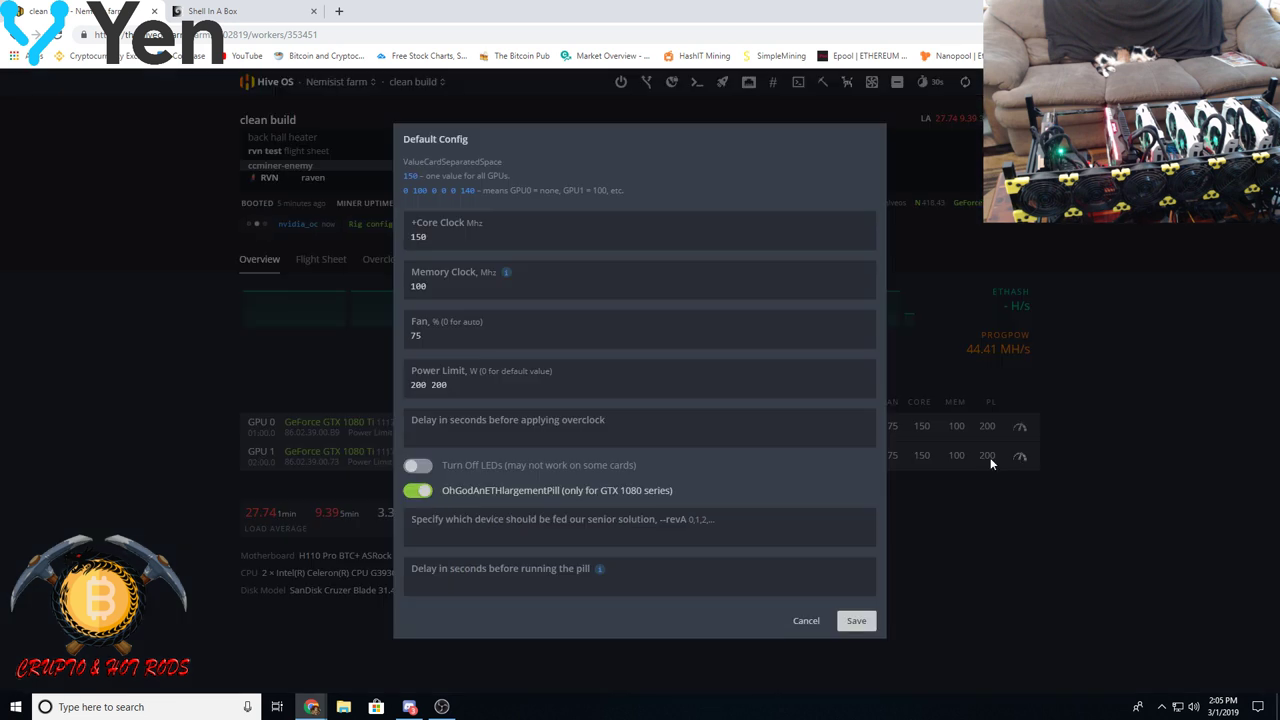
{"action": "left_click", "coordinate": [420, 490]}
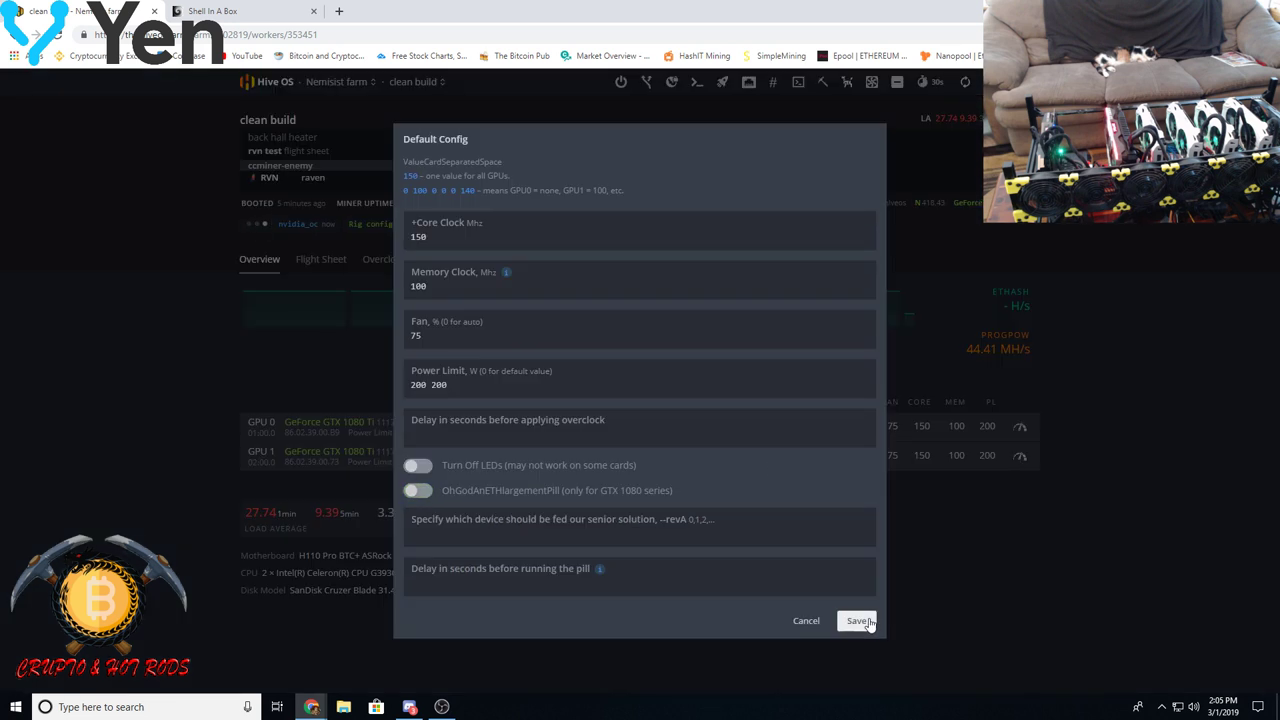
{"action": "left_click", "coordinate": [806, 620]}
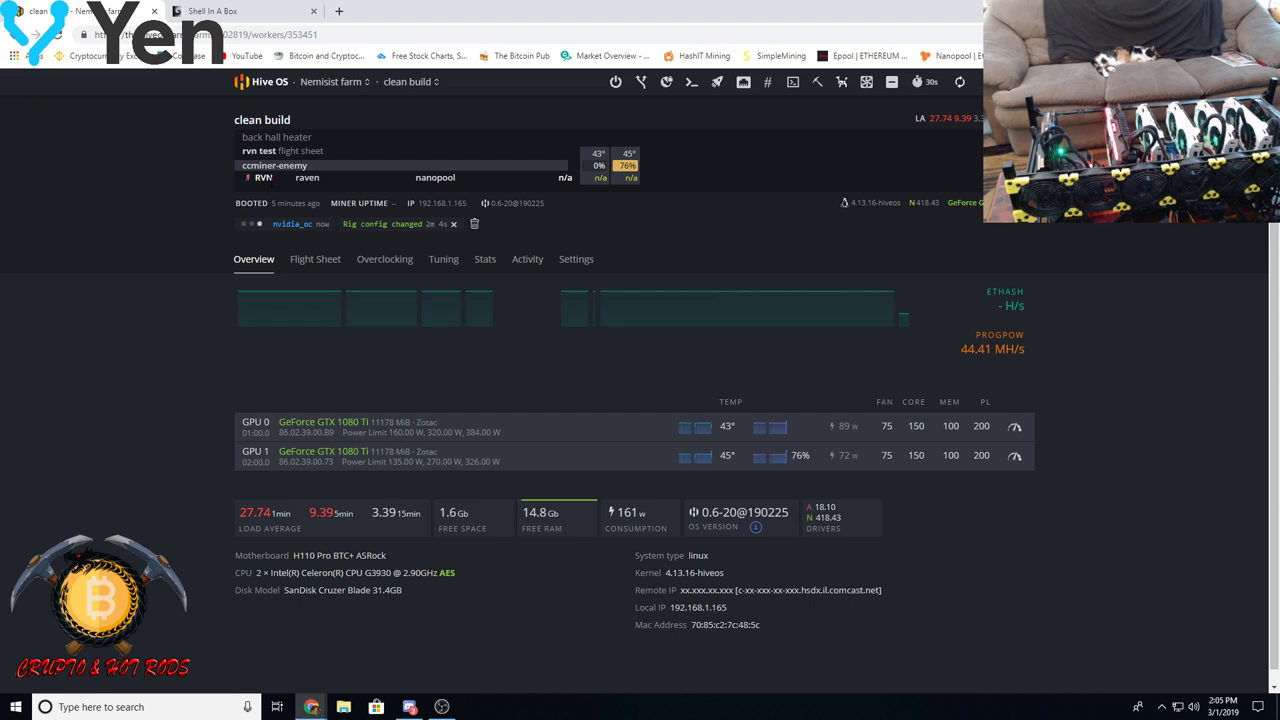
- Disable OhGodAnETHlargementPill in the default overclock config, save it, and clear the rig's command messages
{"action": "left_click", "coordinate": [475, 225]}
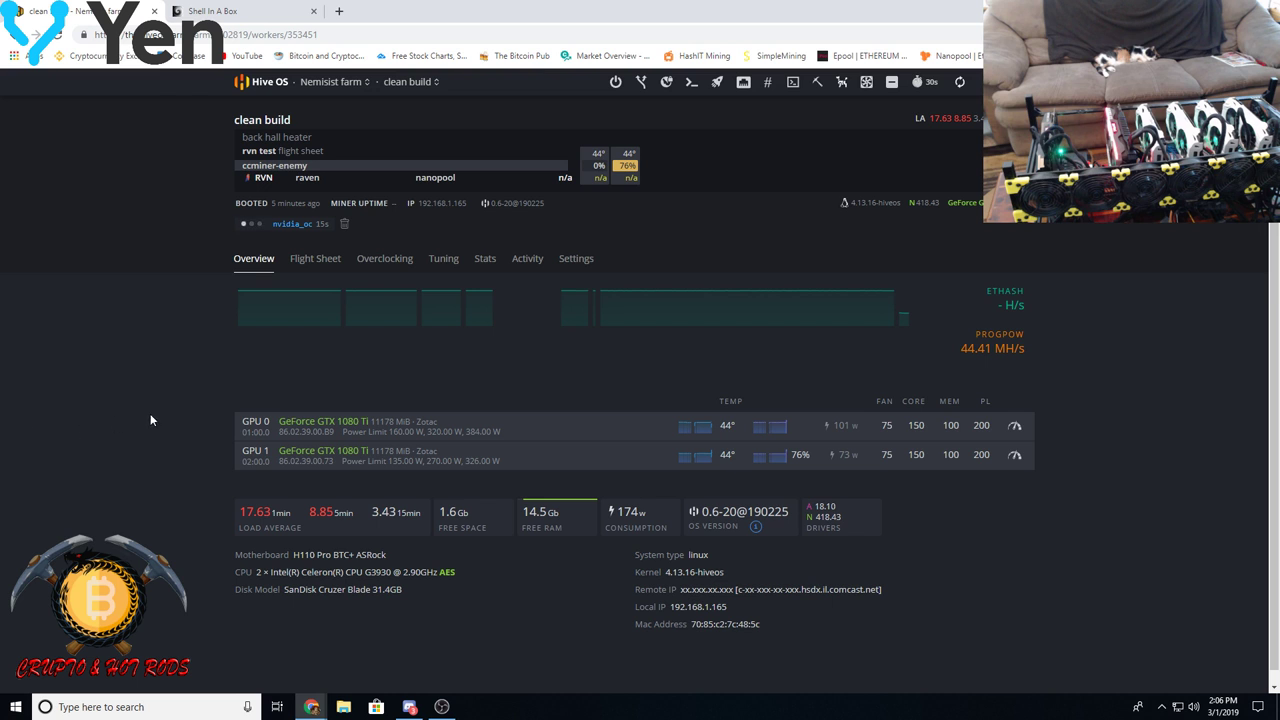
{"action": "left_click", "coordinate": [1015, 428]}
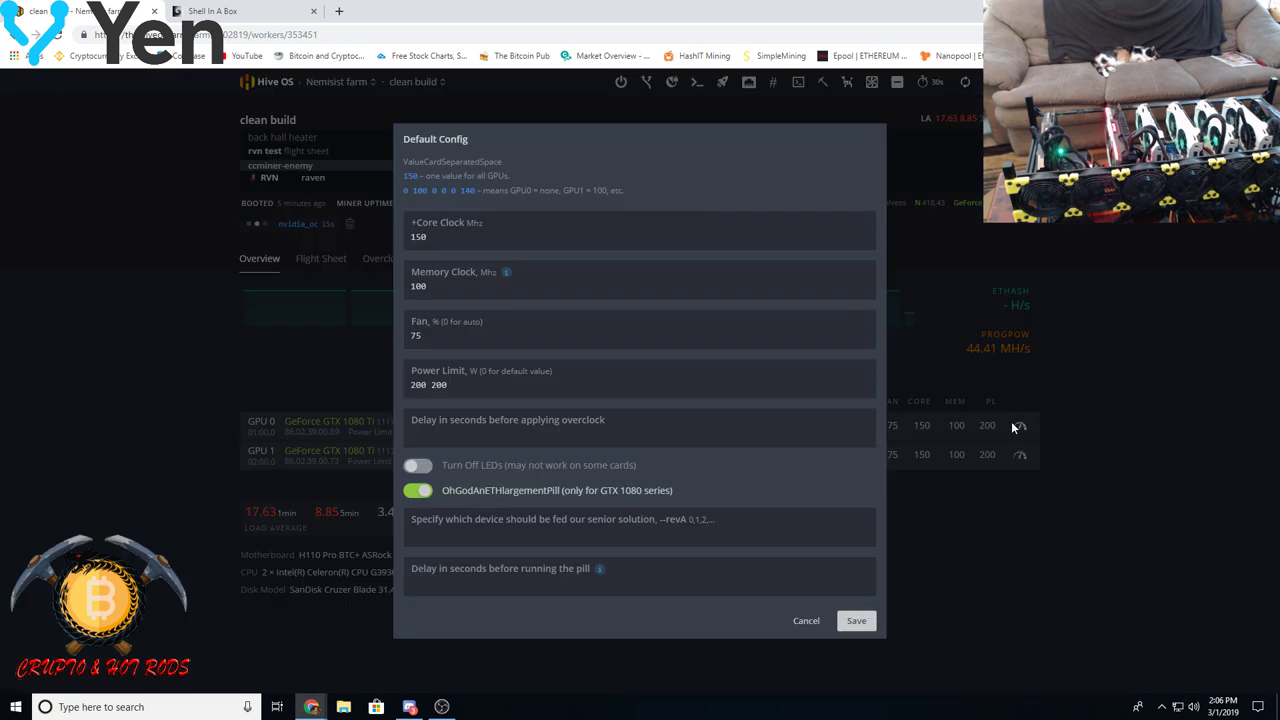
{"action": "left_click", "coordinate": [440, 495]}
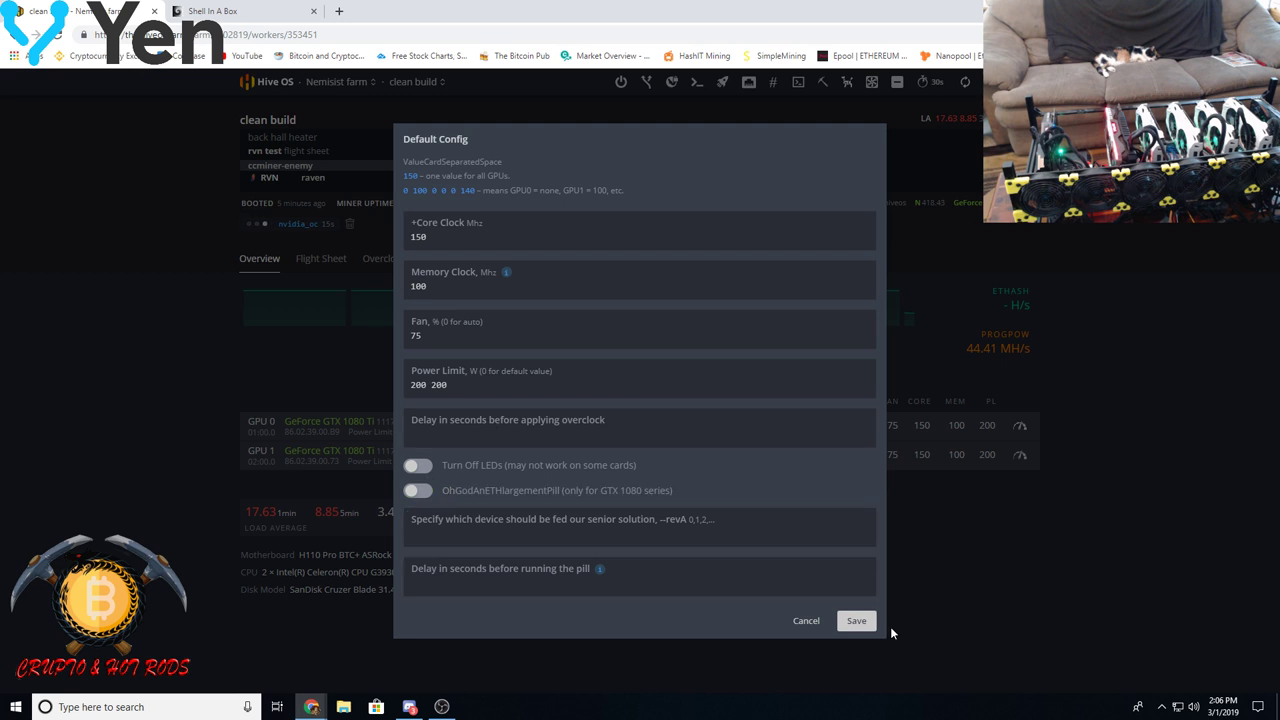
{"action": "left_click", "coordinate": [857, 621]}
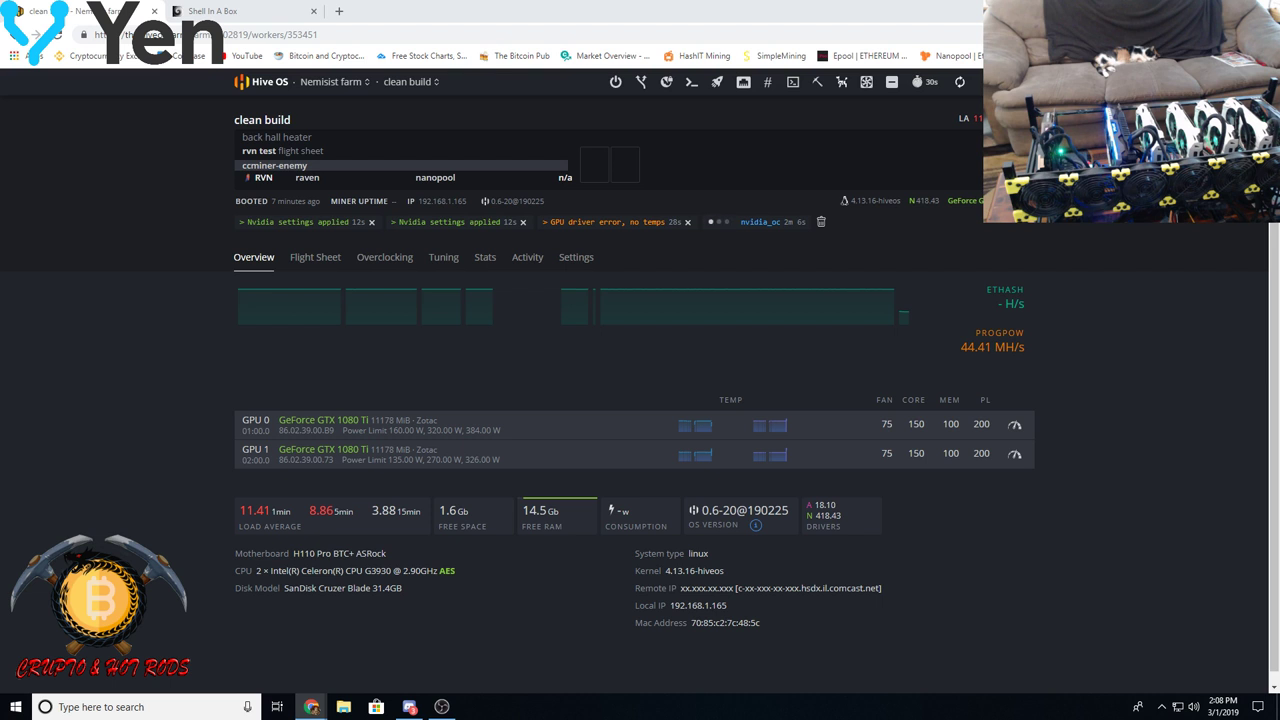
{"action": "left_click", "coordinate": [821, 223]}
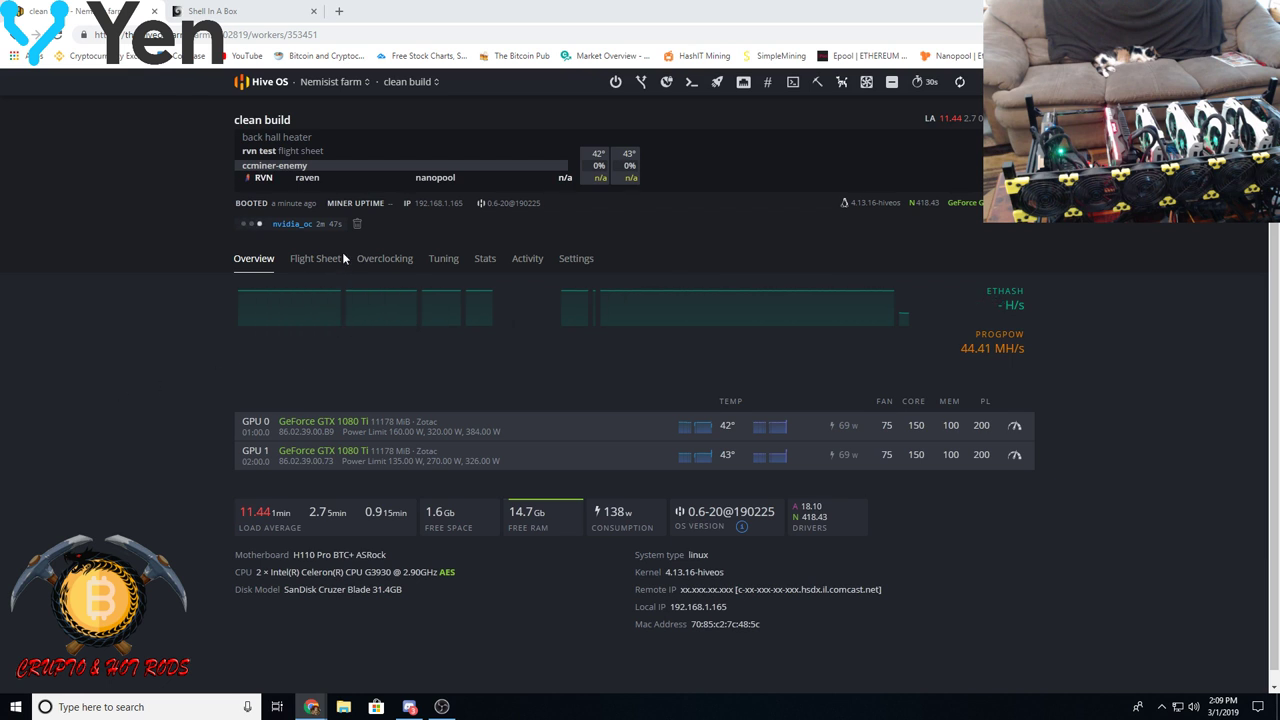
- Reload the rig's page, set the core clock to 100 MHz for all GPUs in the default config, and save
{"action": "left_click", "coordinate": [57, 34]}
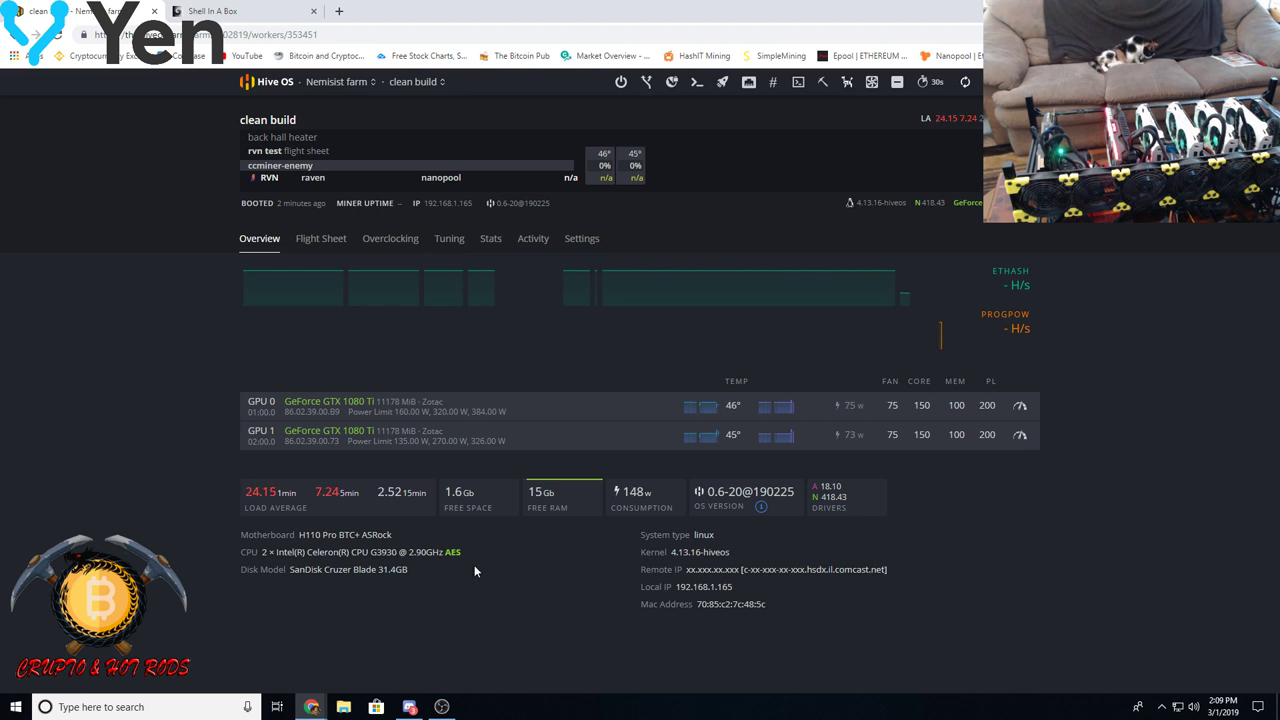
{"action": "left_click", "coordinate": [1019, 406]}
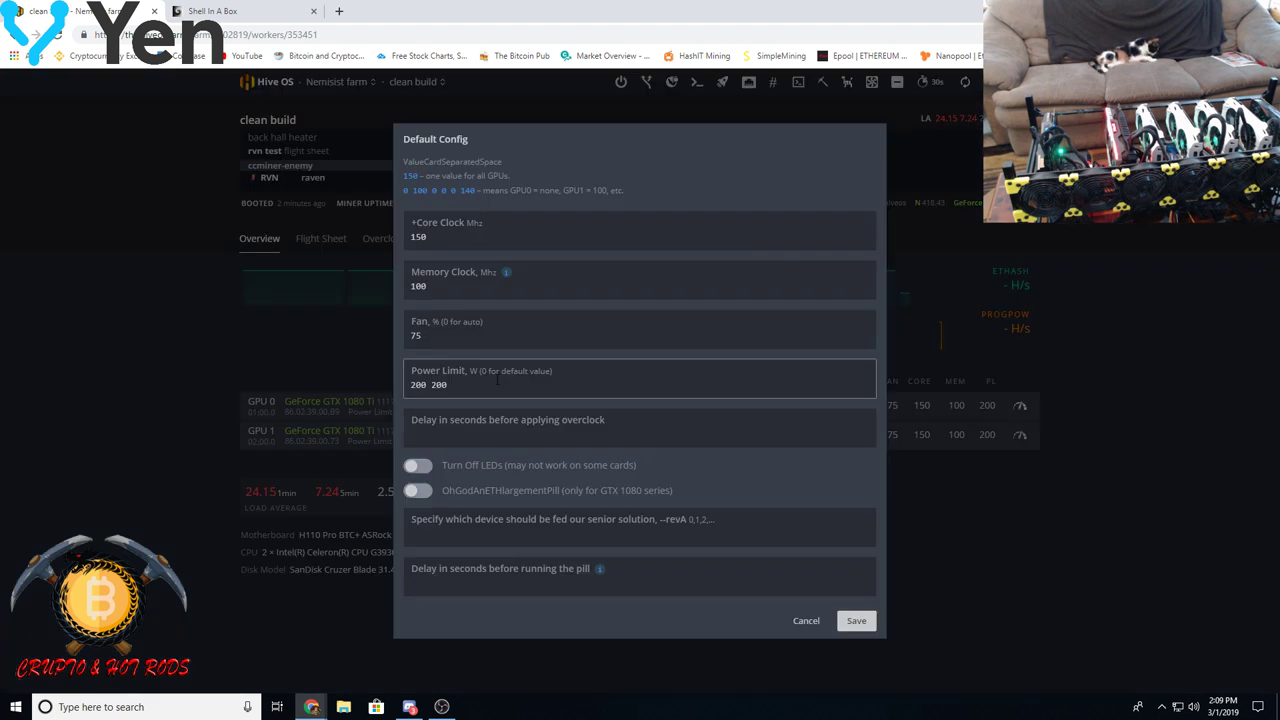
{"action": "left_click_drag", "start_coordinate": [428, 237], "coordinate": [405, 238]}
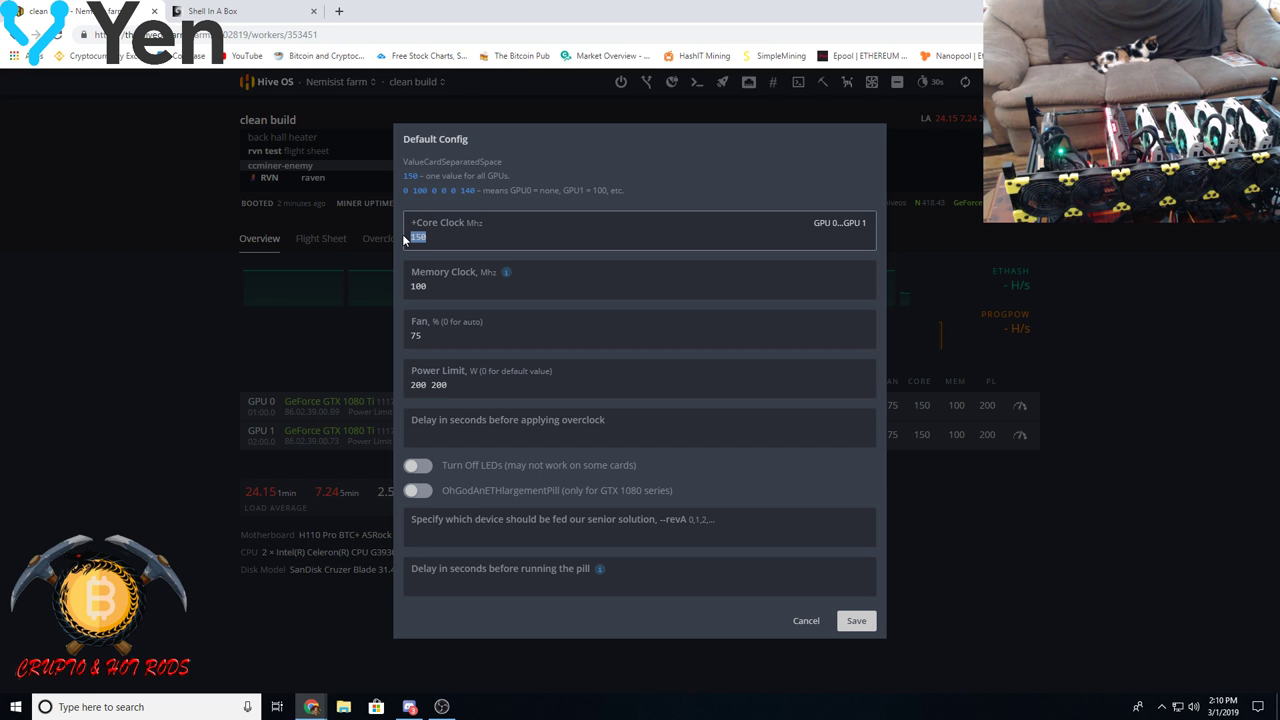
{"action": "type", "text": "1"}
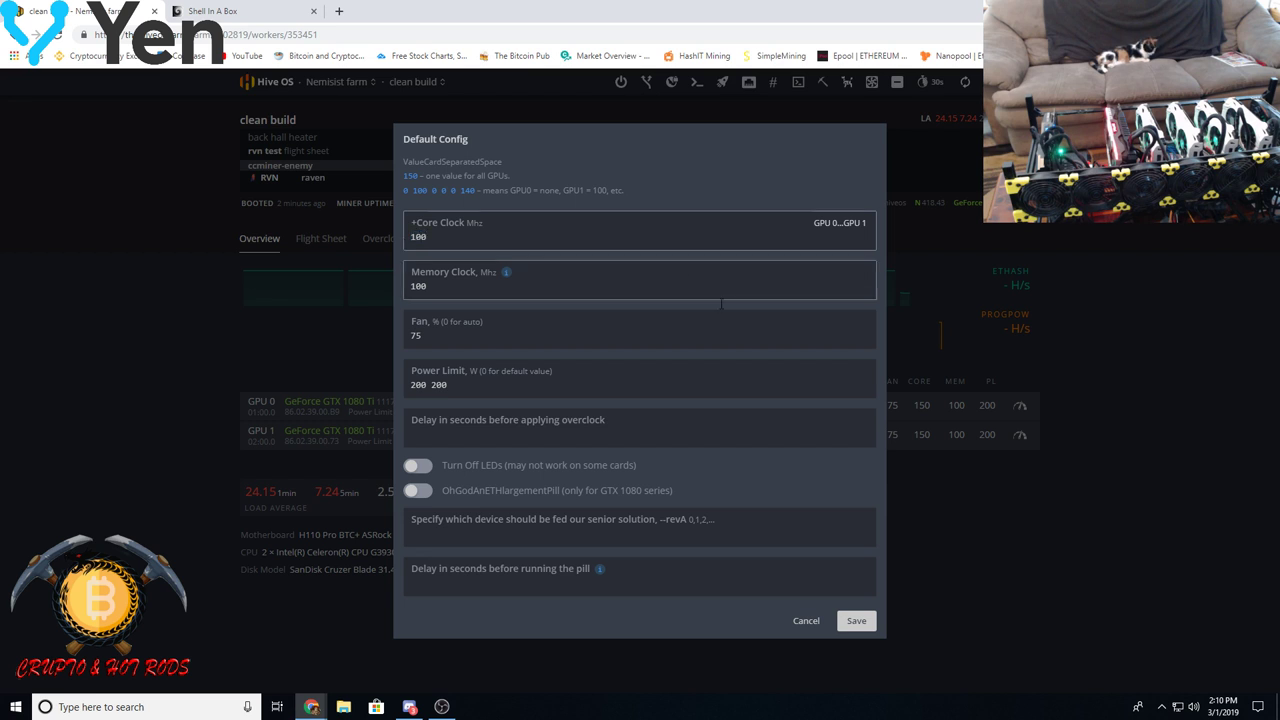
{"action": "left_click", "coordinate": [856, 621]}
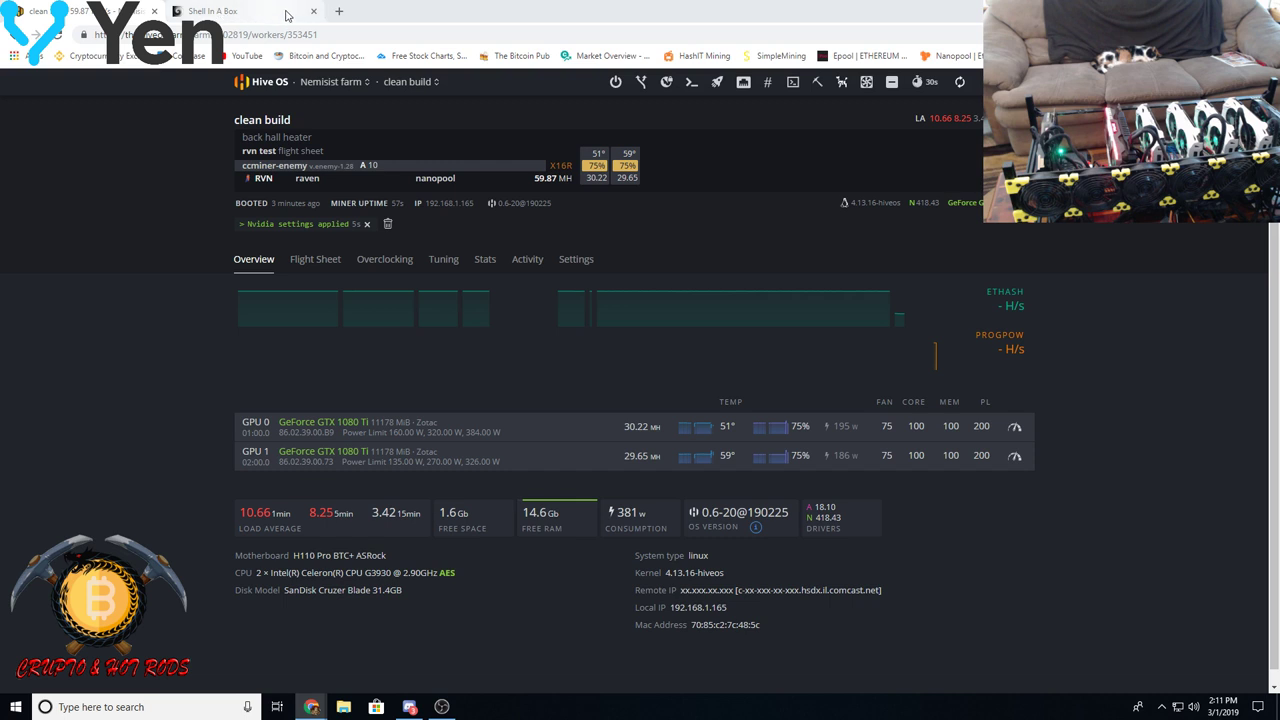
- Close the old shell session and start a new Hive Shell for the rig
{"action": "left_click", "coordinate": [212, 11]}
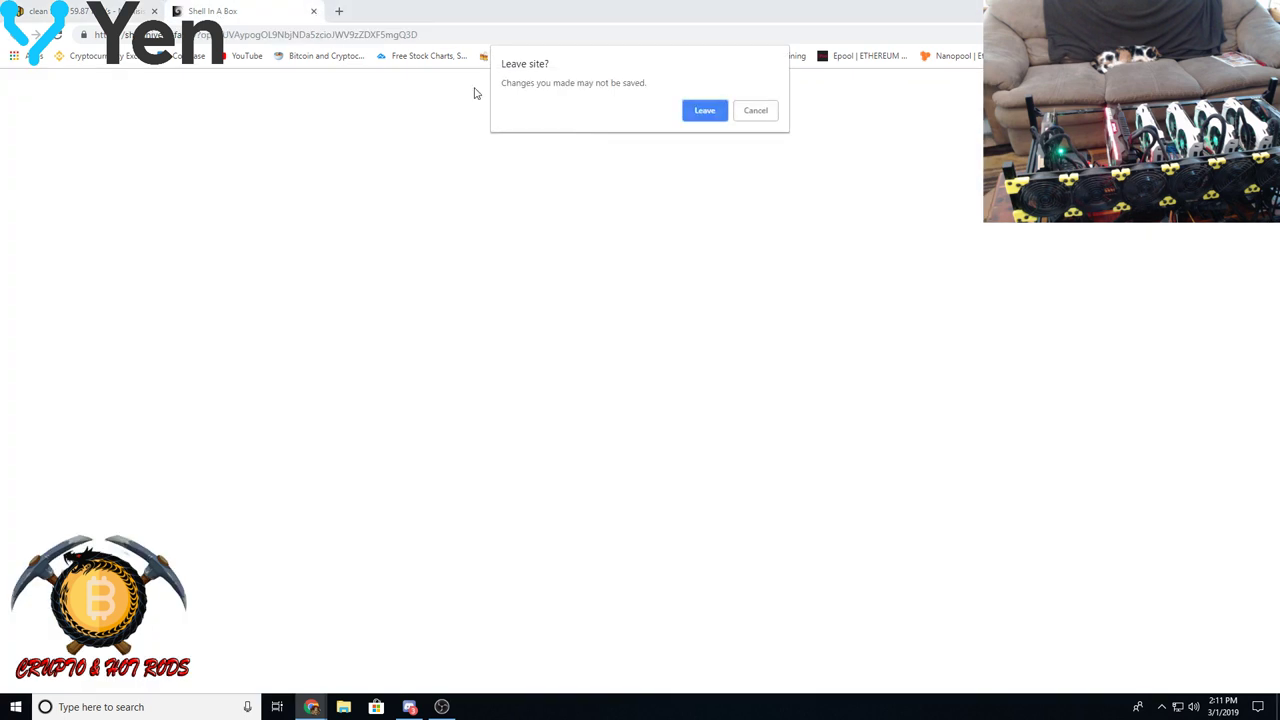
{"action": "left_click", "coordinate": [705, 112]}
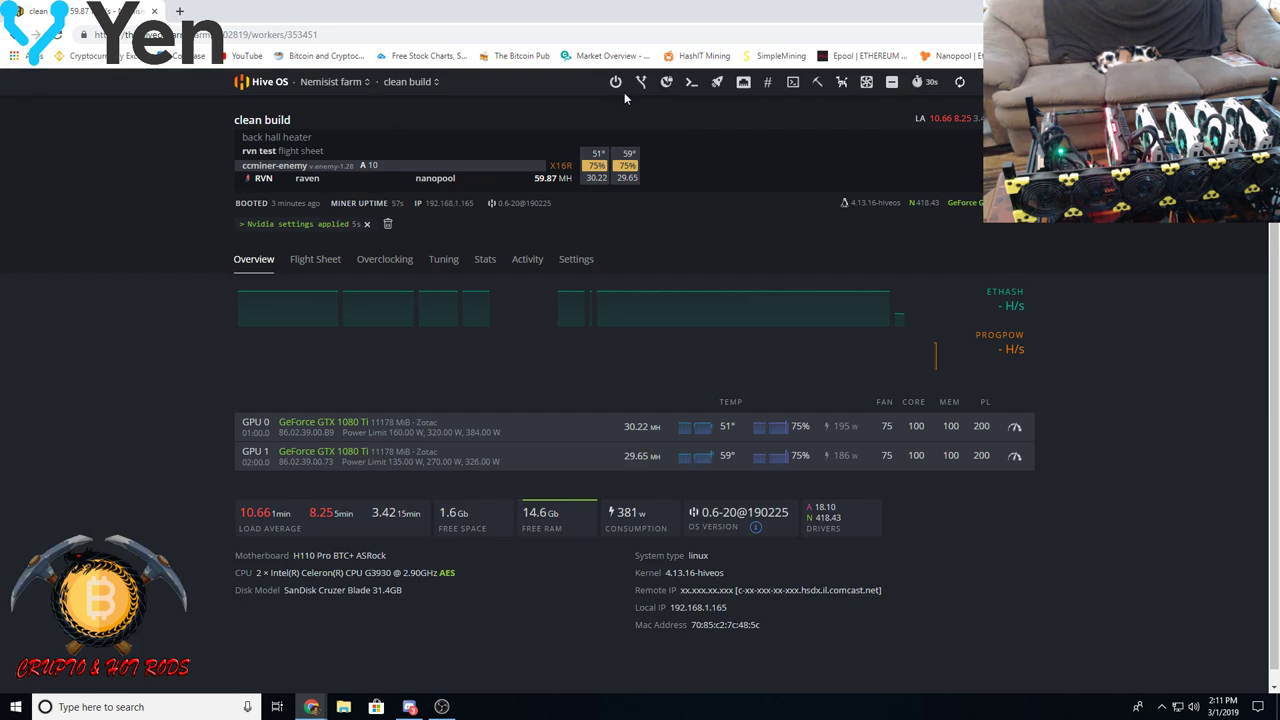
{"action": "left_click", "coordinate": [792, 82]}
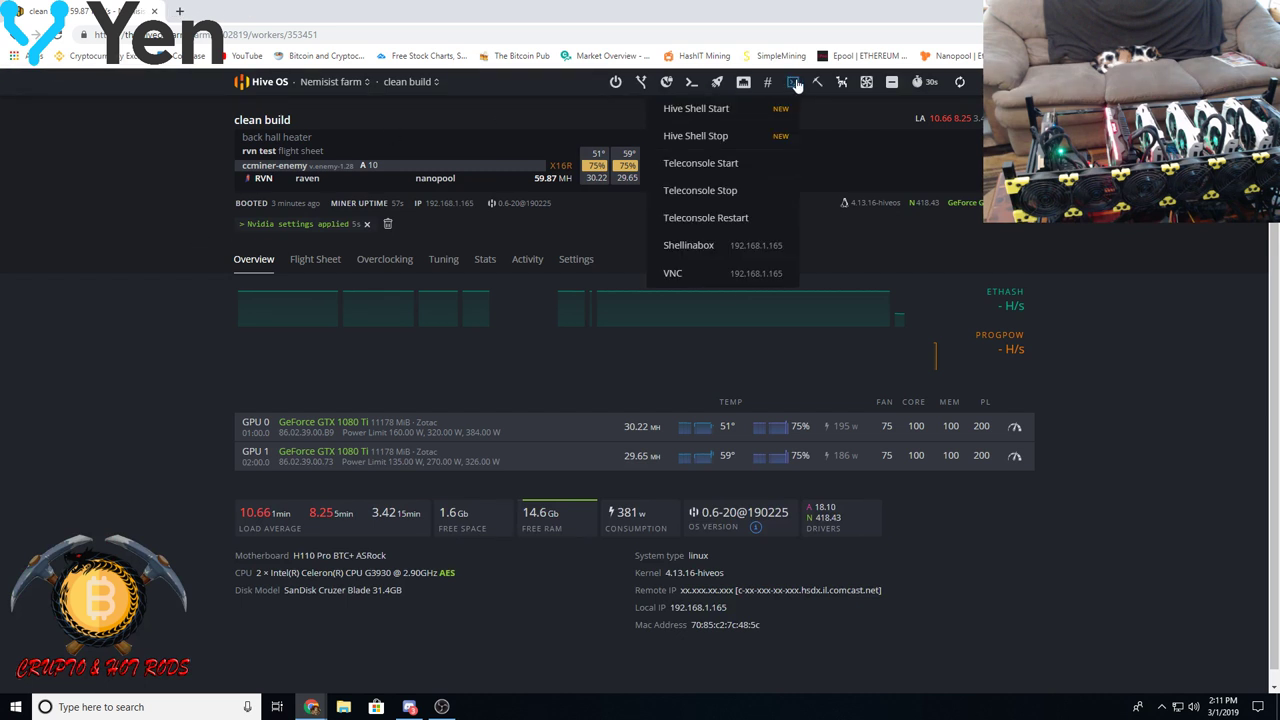
{"action": "left_click", "coordinate": [723, 110]}
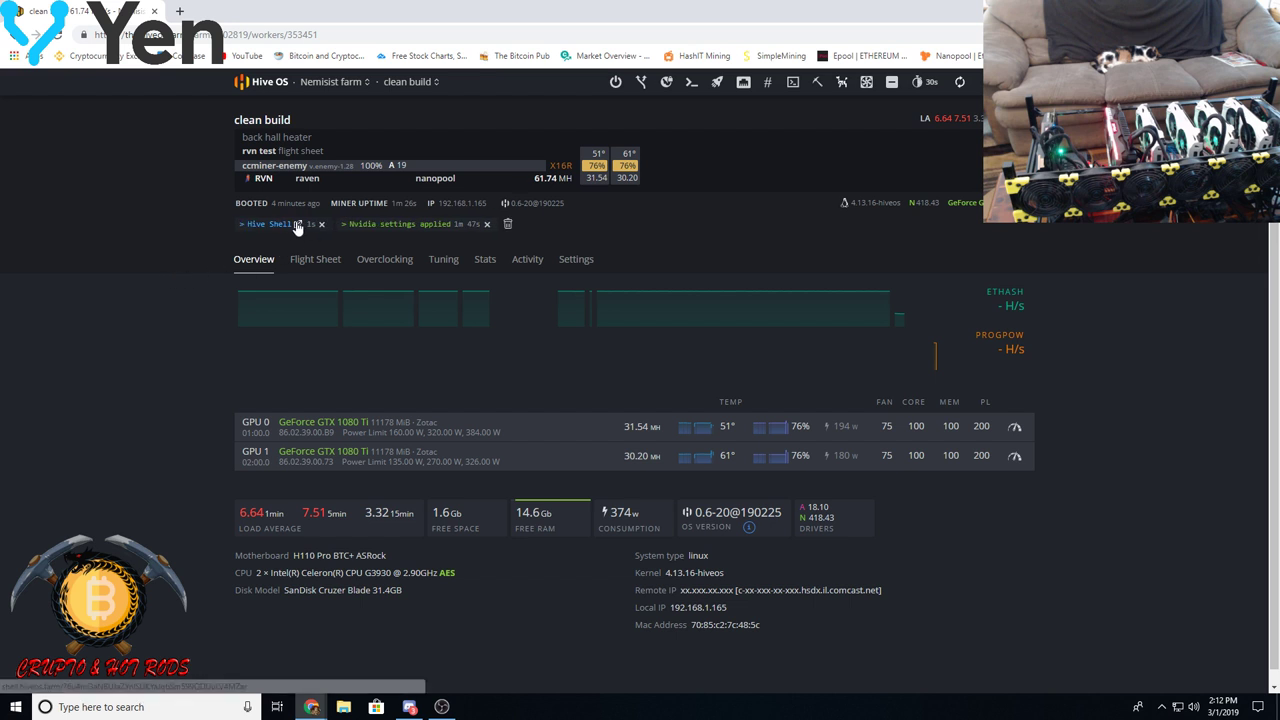
- Open the new Hive Shell session, run "miner" to examine the miner's output, and return to the rig's overview
{"action": "left_click", "coordinate": [297, 227]}
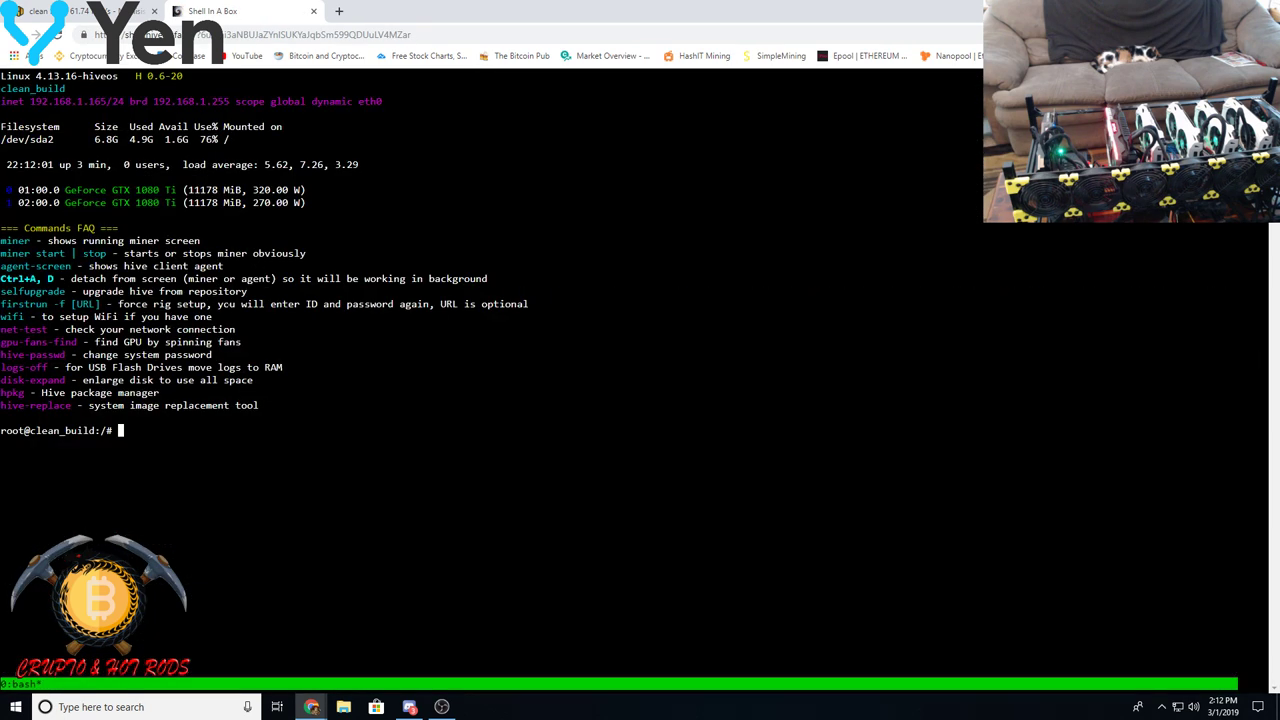
{"action": "type", "text": "miner"}
{"action": "key", "text": "Return"}
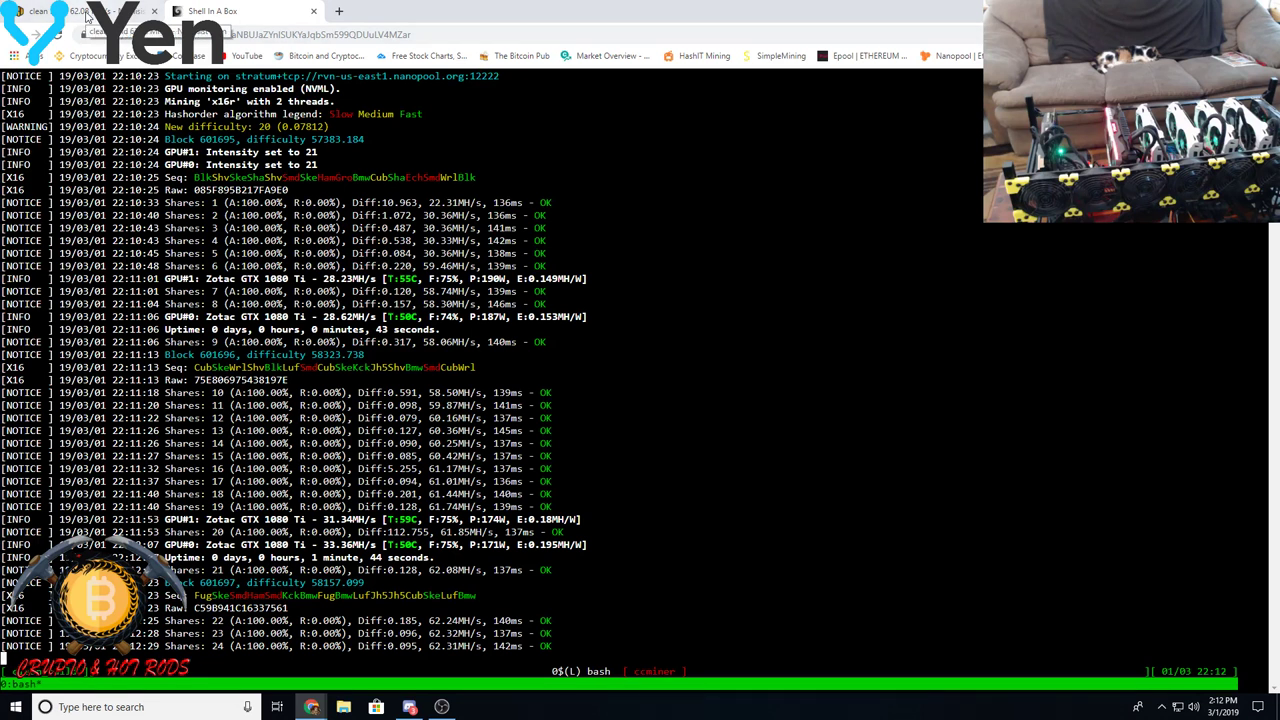
{"action": "left_click", "coordinate": [86, 16]}
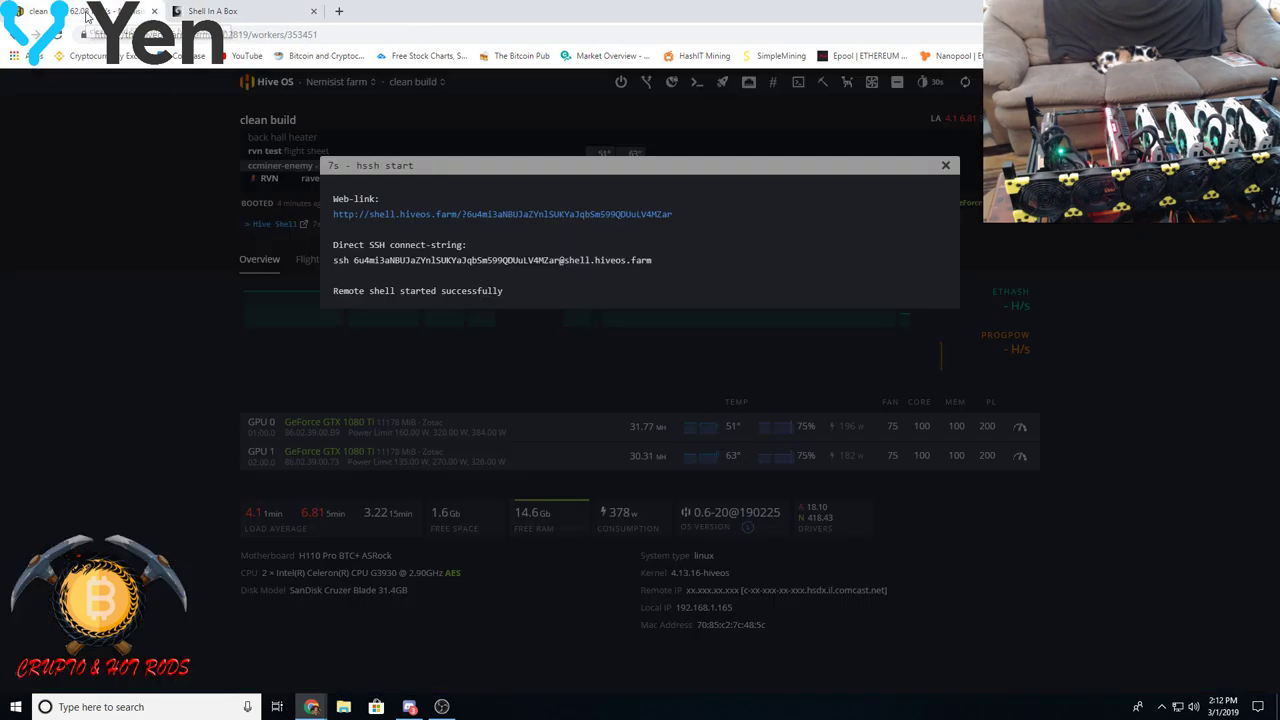
{"action": "left_click", "coordinate": [134, 343]}
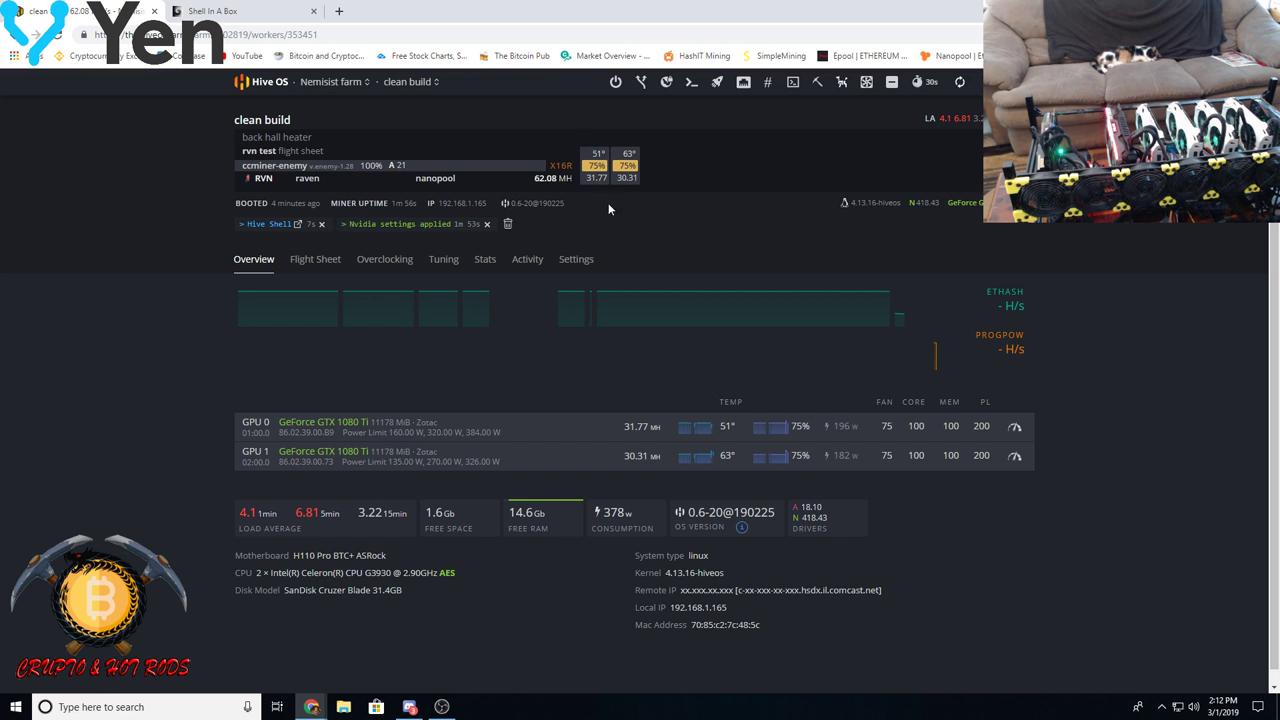
- Set the core clock to 125 MHz for GPU 0 and 100 MHz for GPU 1 in the default config and save
{"action": "left_click", "coordinate": [1015, 427]}
{"action": "left_click", "coordinate": [430, 237]}
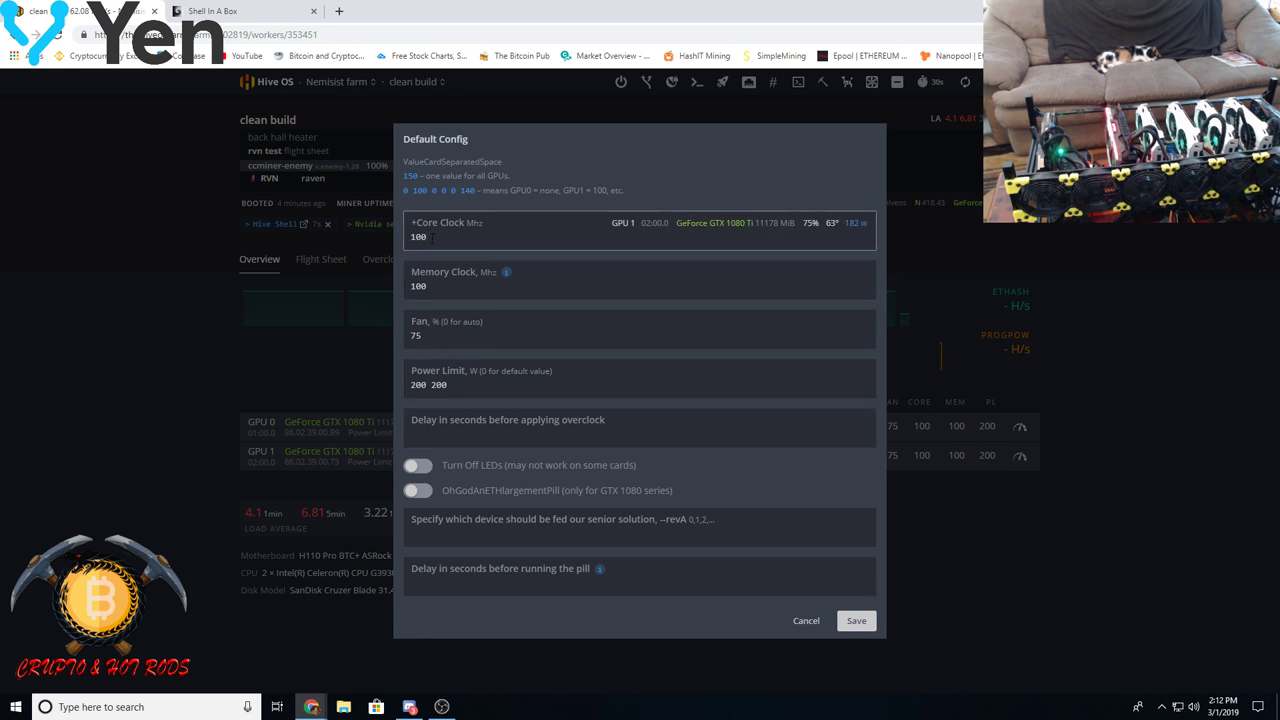
{"action": "type", "text": "100"}
{"action": "key", "text": "Delete"}
{"action": "type", "text": "20"}
{"action": "key", "text": "BackSpace"}
{"action": "key", "text": "BackSpace"}
{"action": "type", "text": "5"}
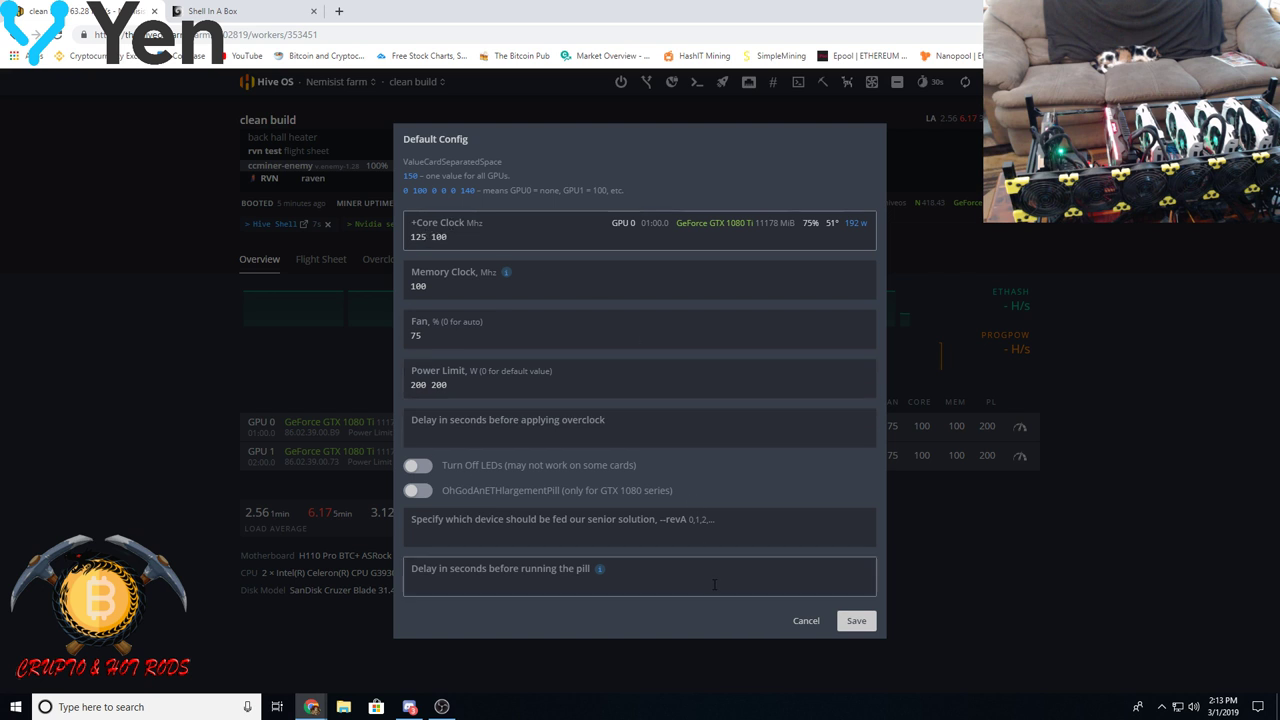
{"action": "left_click", "coordinate": [855, 621]}
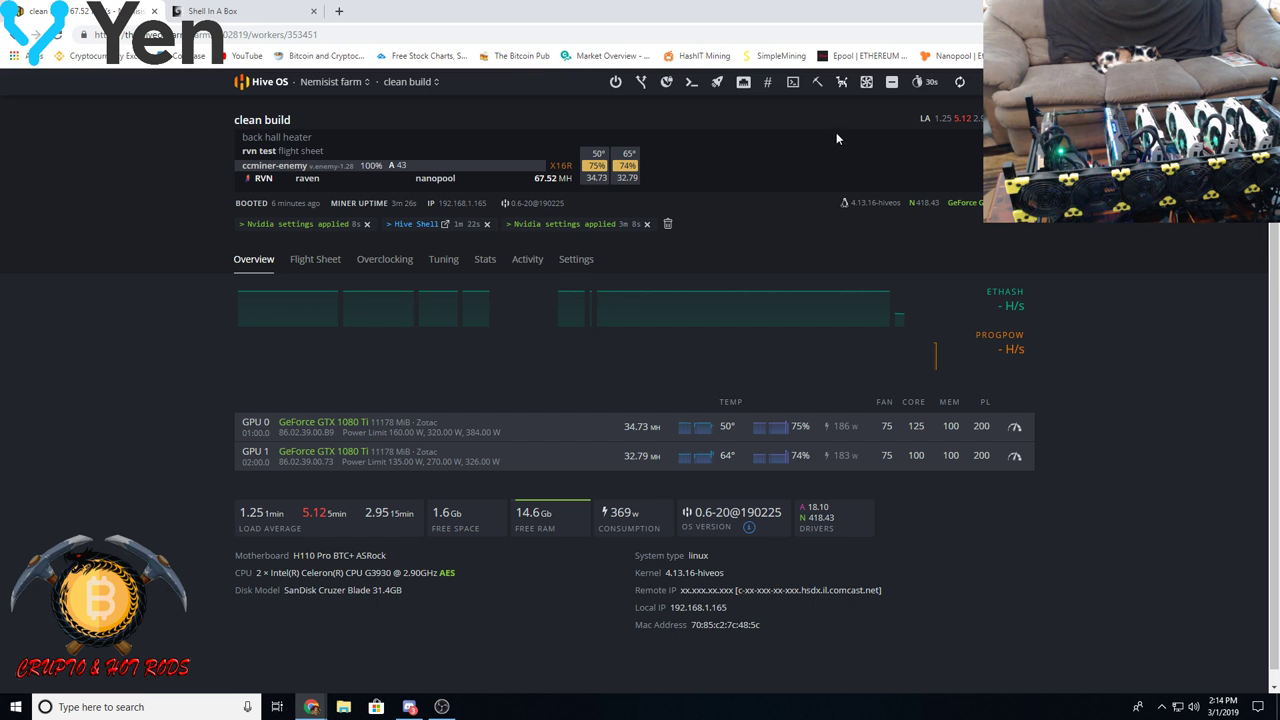
- Raise GPU 1's core clock to 125 MHz in the default overclock config and save it
{"action": "left_click", "coordinate": [1012, 457]}
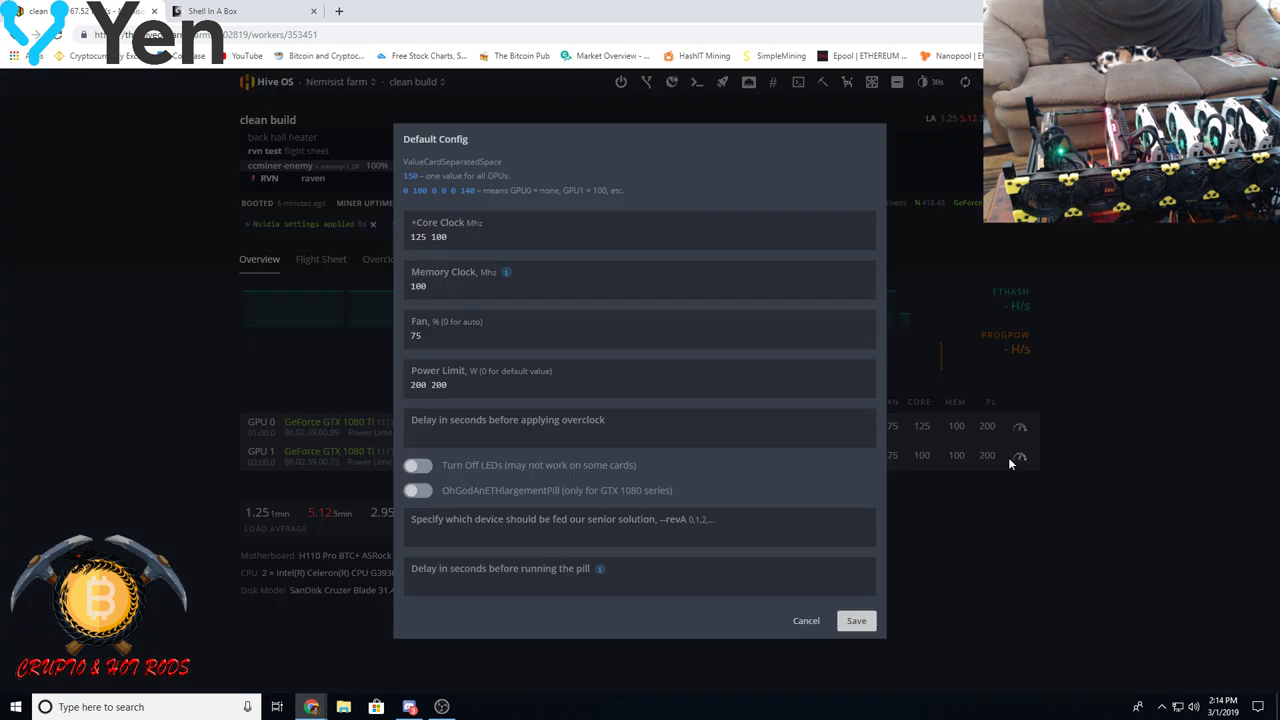
{"action": "left_click", "coordinate": [455, 238]}
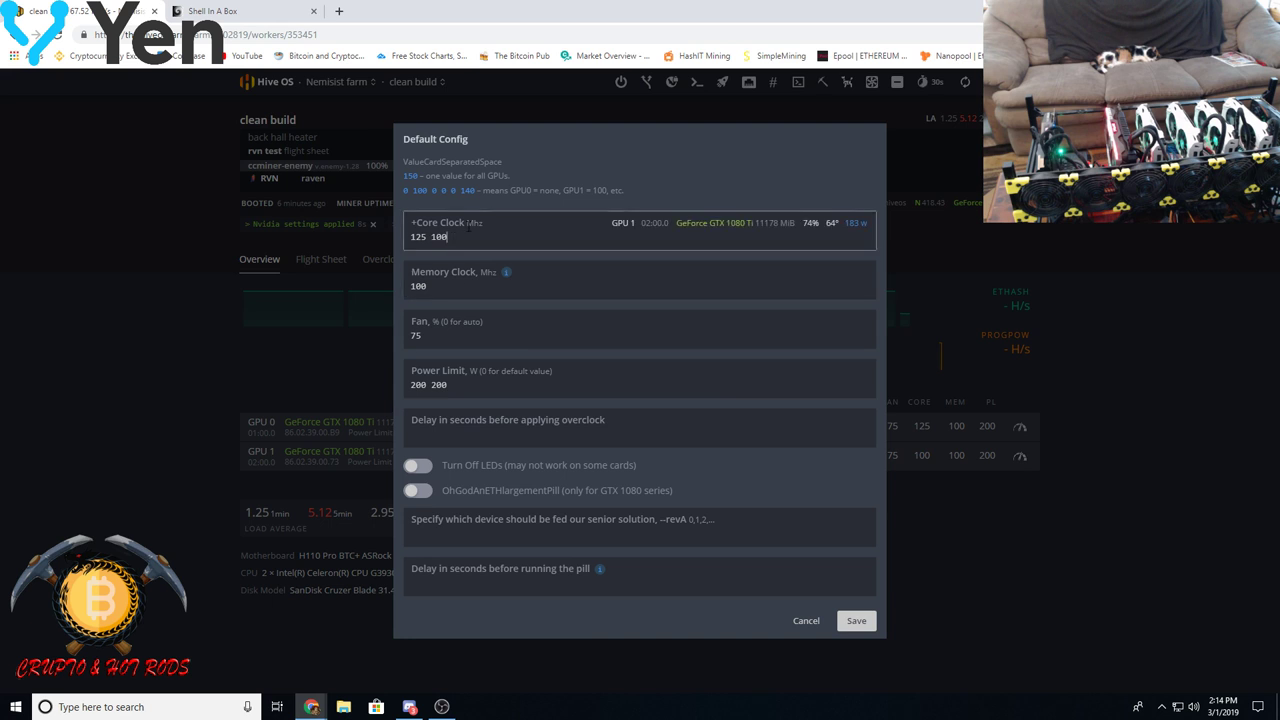
{"action": "key", "text": "BackSpace"}
{"action": "type", "text": "25"}
{"action": "key", "text": "Return"}
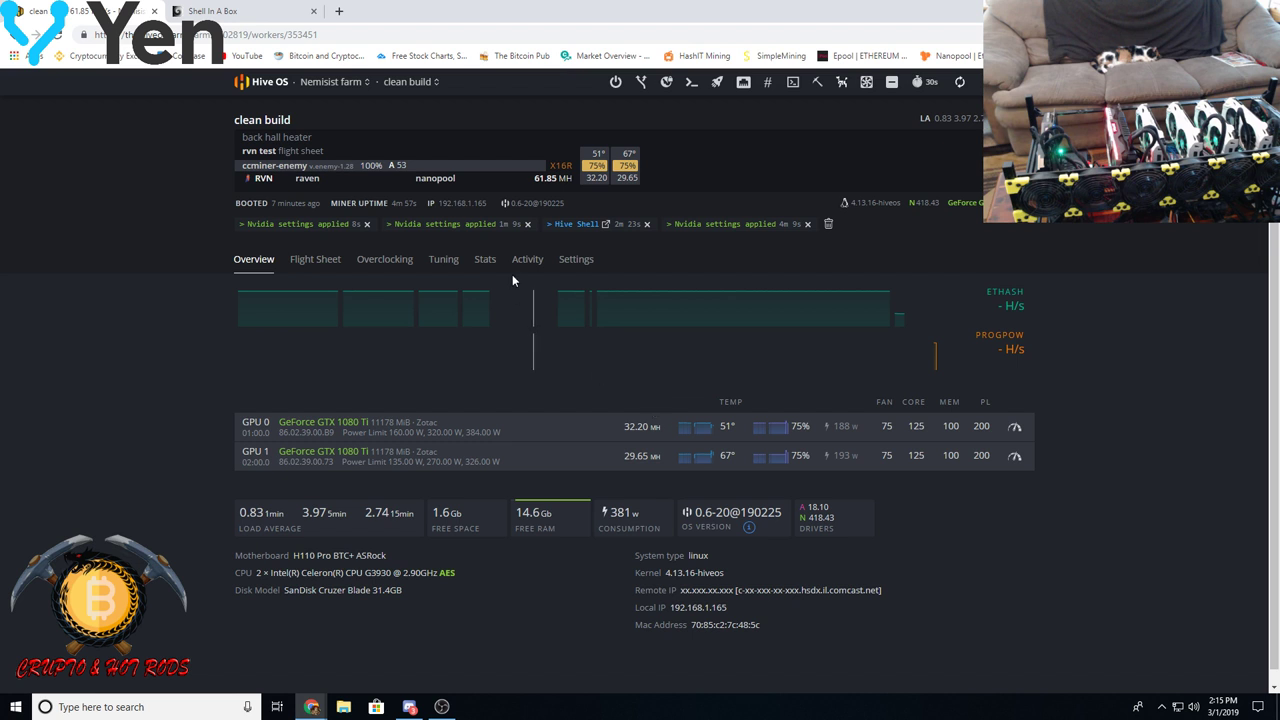
- Apply the GRIN flight sheet "grin test" with gminer on nanopool to the rig and return to the overview
{"action": "left_click", "coordinate": [405, 264]}
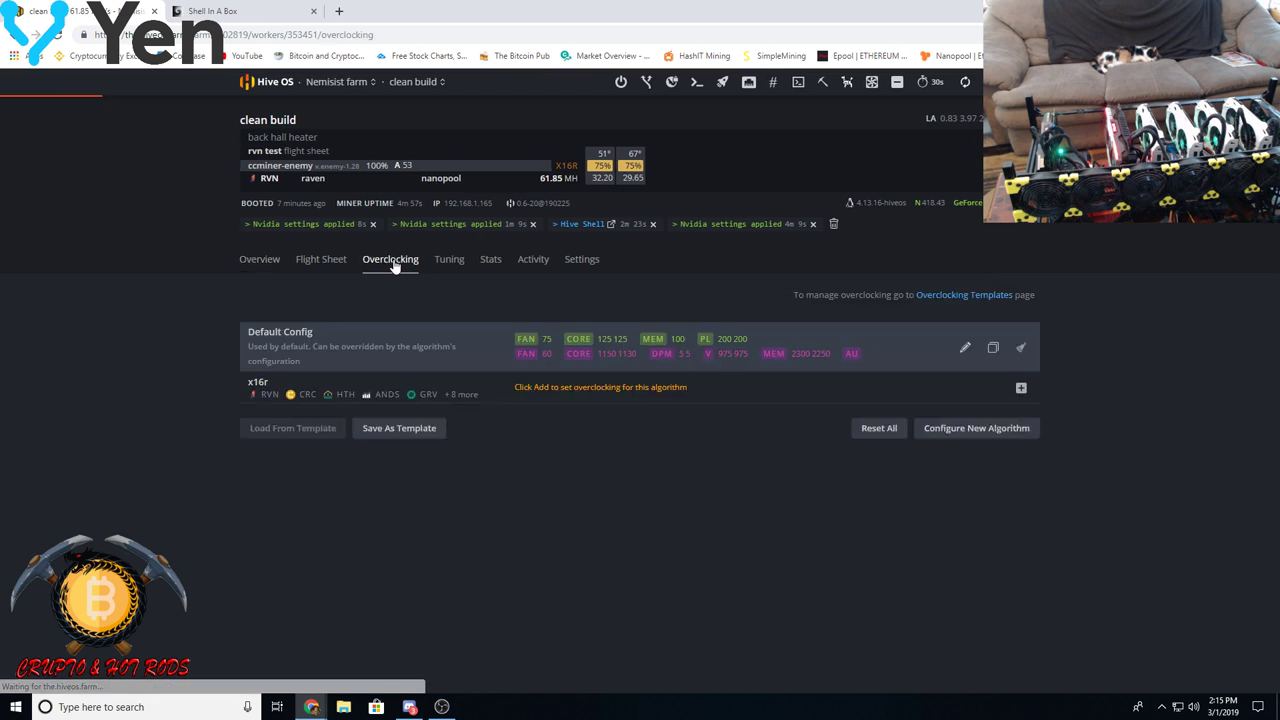
{"action": "left_click", "coordinate": [325, 262]}
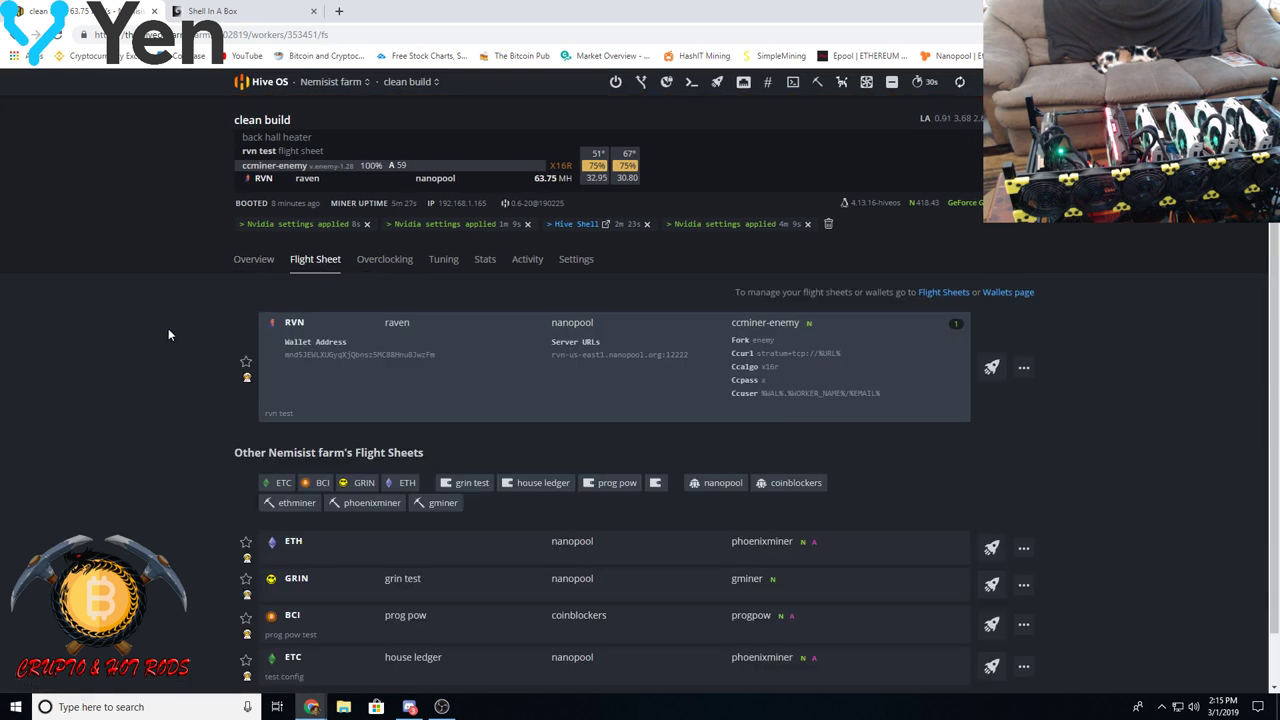
{"action": "scroll", "coordinate": [169, 335], "scroll_direction": "down", "scroll_amount": 1}
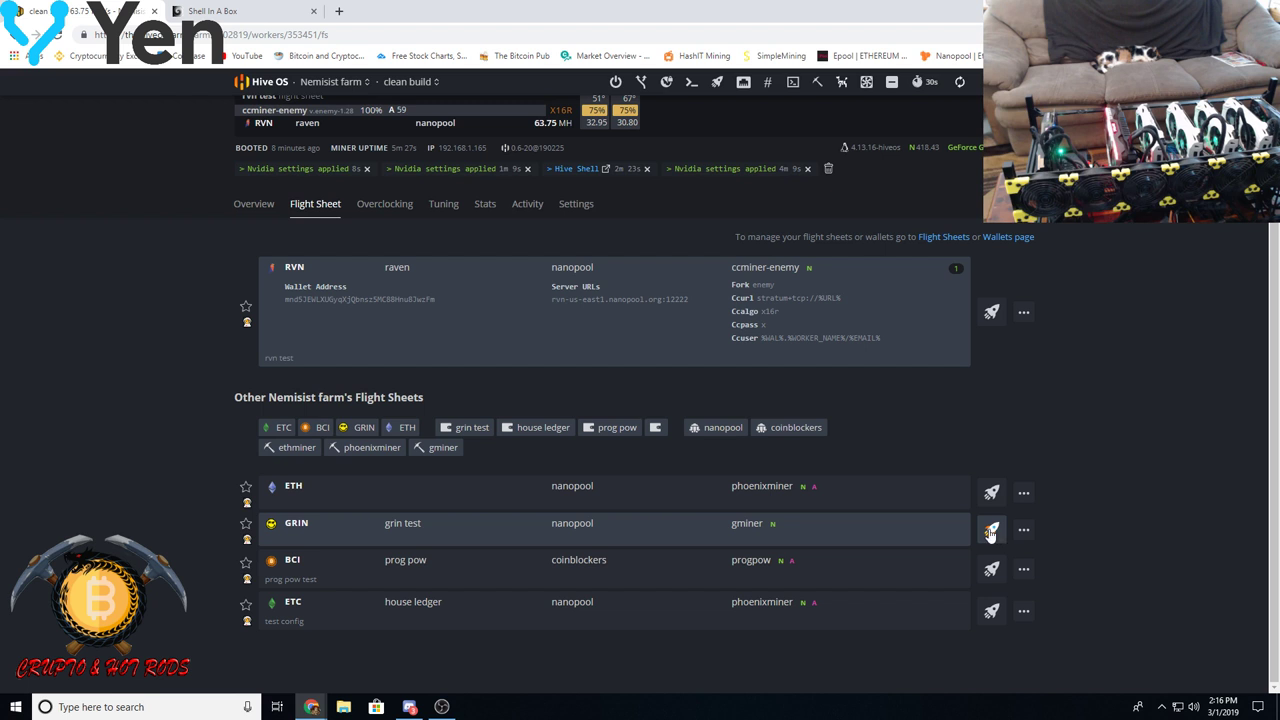
{"action": "left_click", "coordinate": [990, 531]}
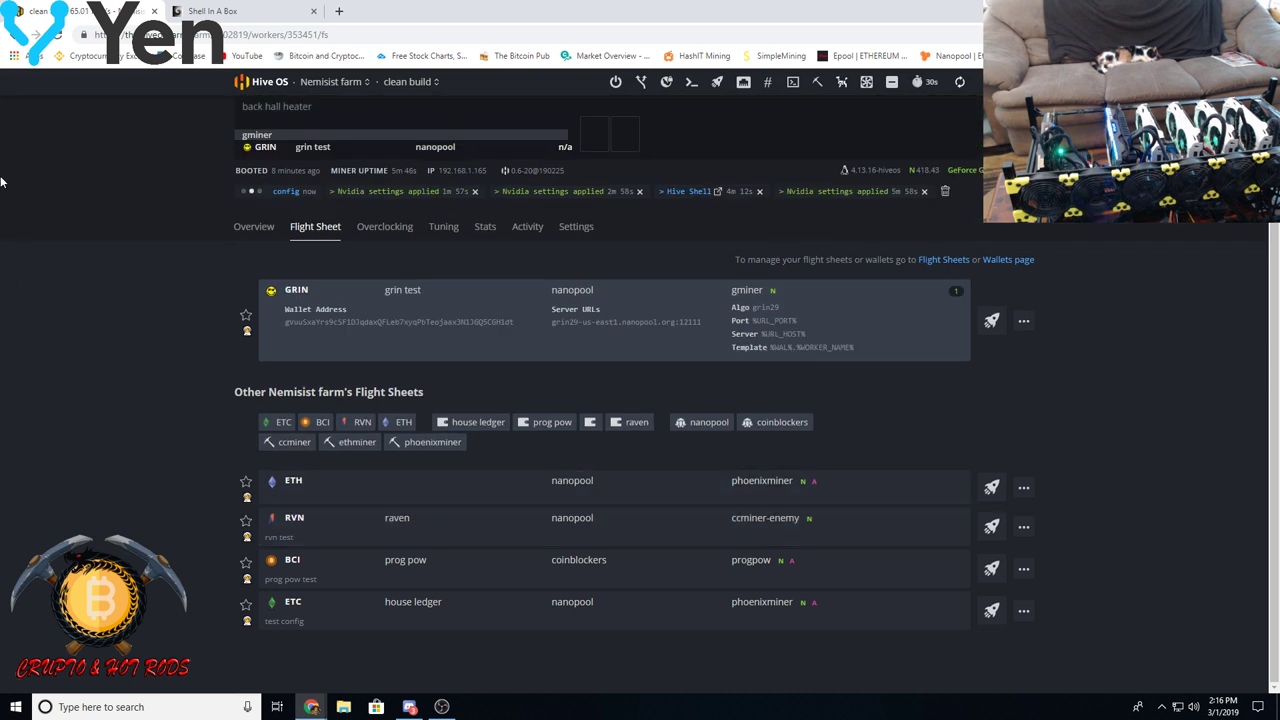
{"action": "left_click", "coordinate": [253, 227]}
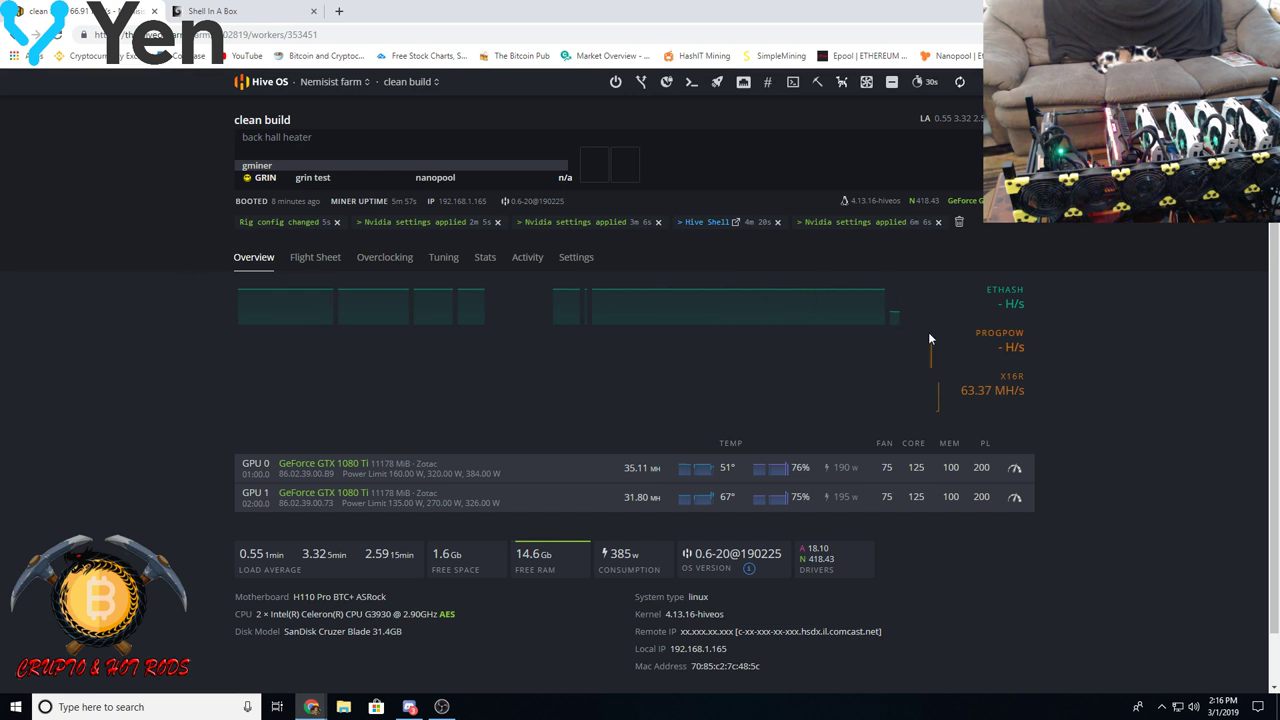
- Close the Hive Shell session and reload the rig's page
{"action": "mouse_move", "coordinate": [930, 344]}
{"action": "left_click", "coordinate": [263, 15]}
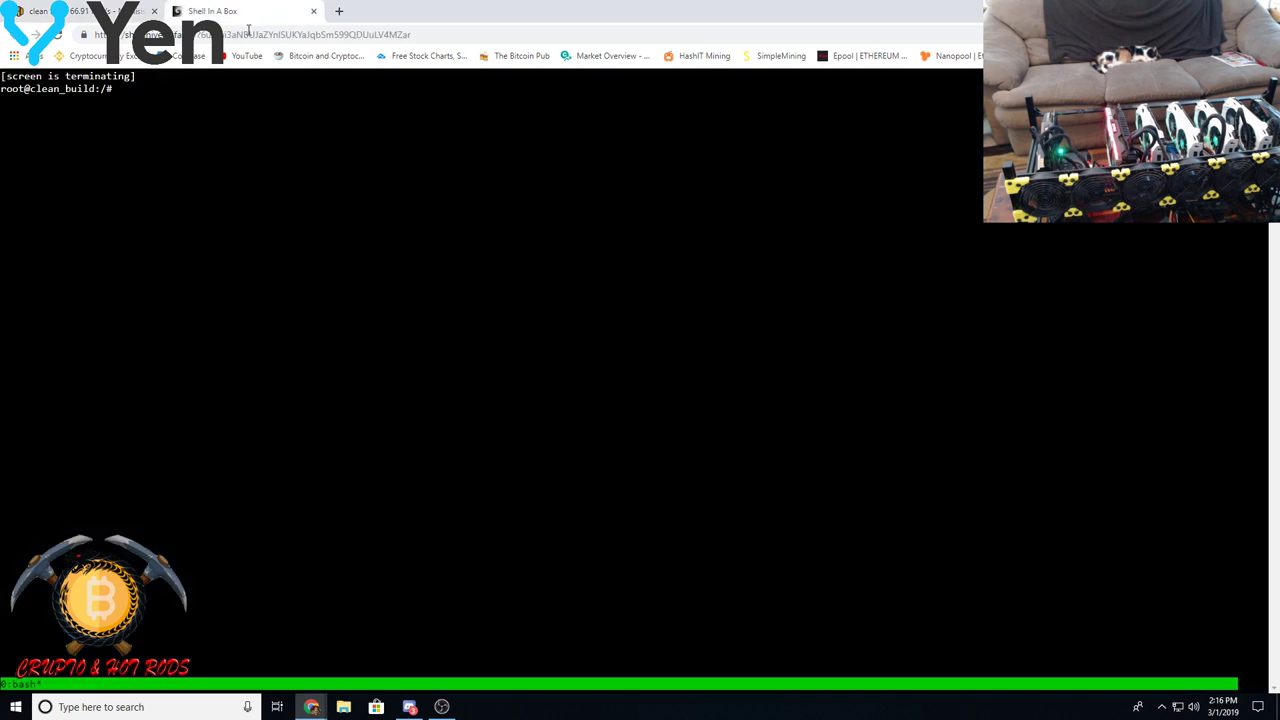
{"action": "left_click", "coordinate": [315, 12]}
{"action": "left_click", "coordinate": [686, 112]}
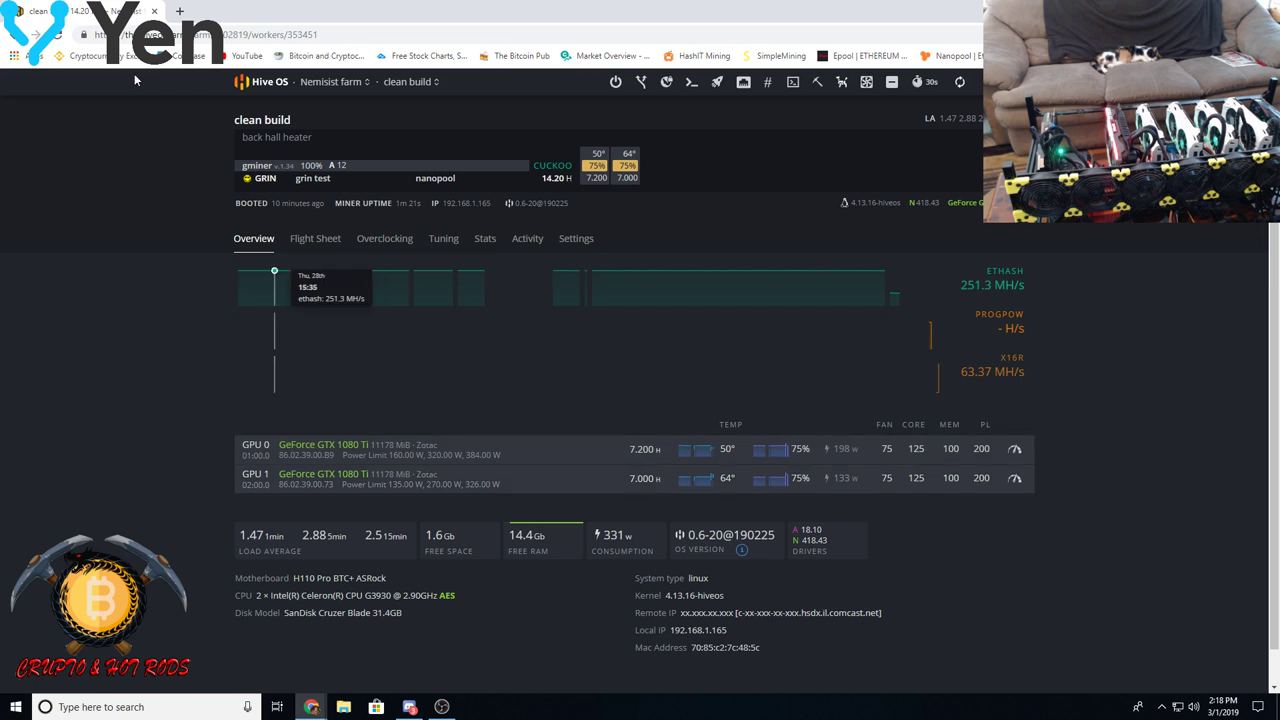
{"action": "left_click", "coordinate": [59, 40]}
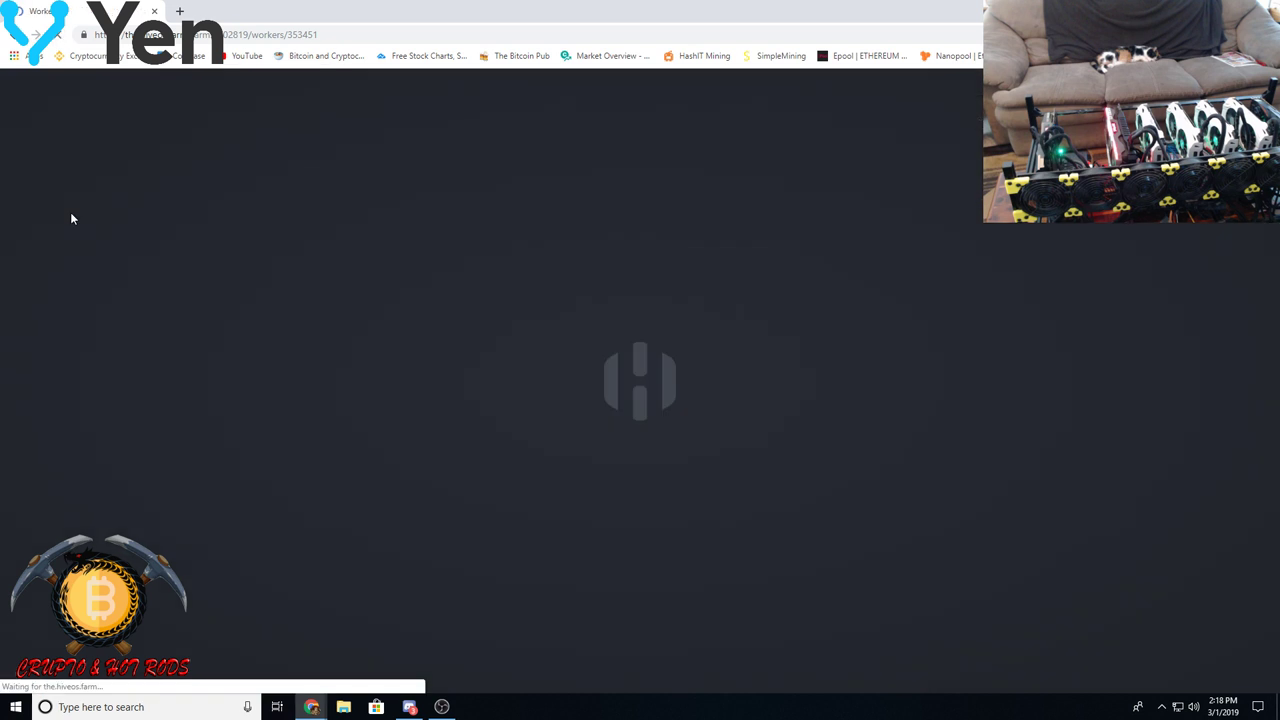